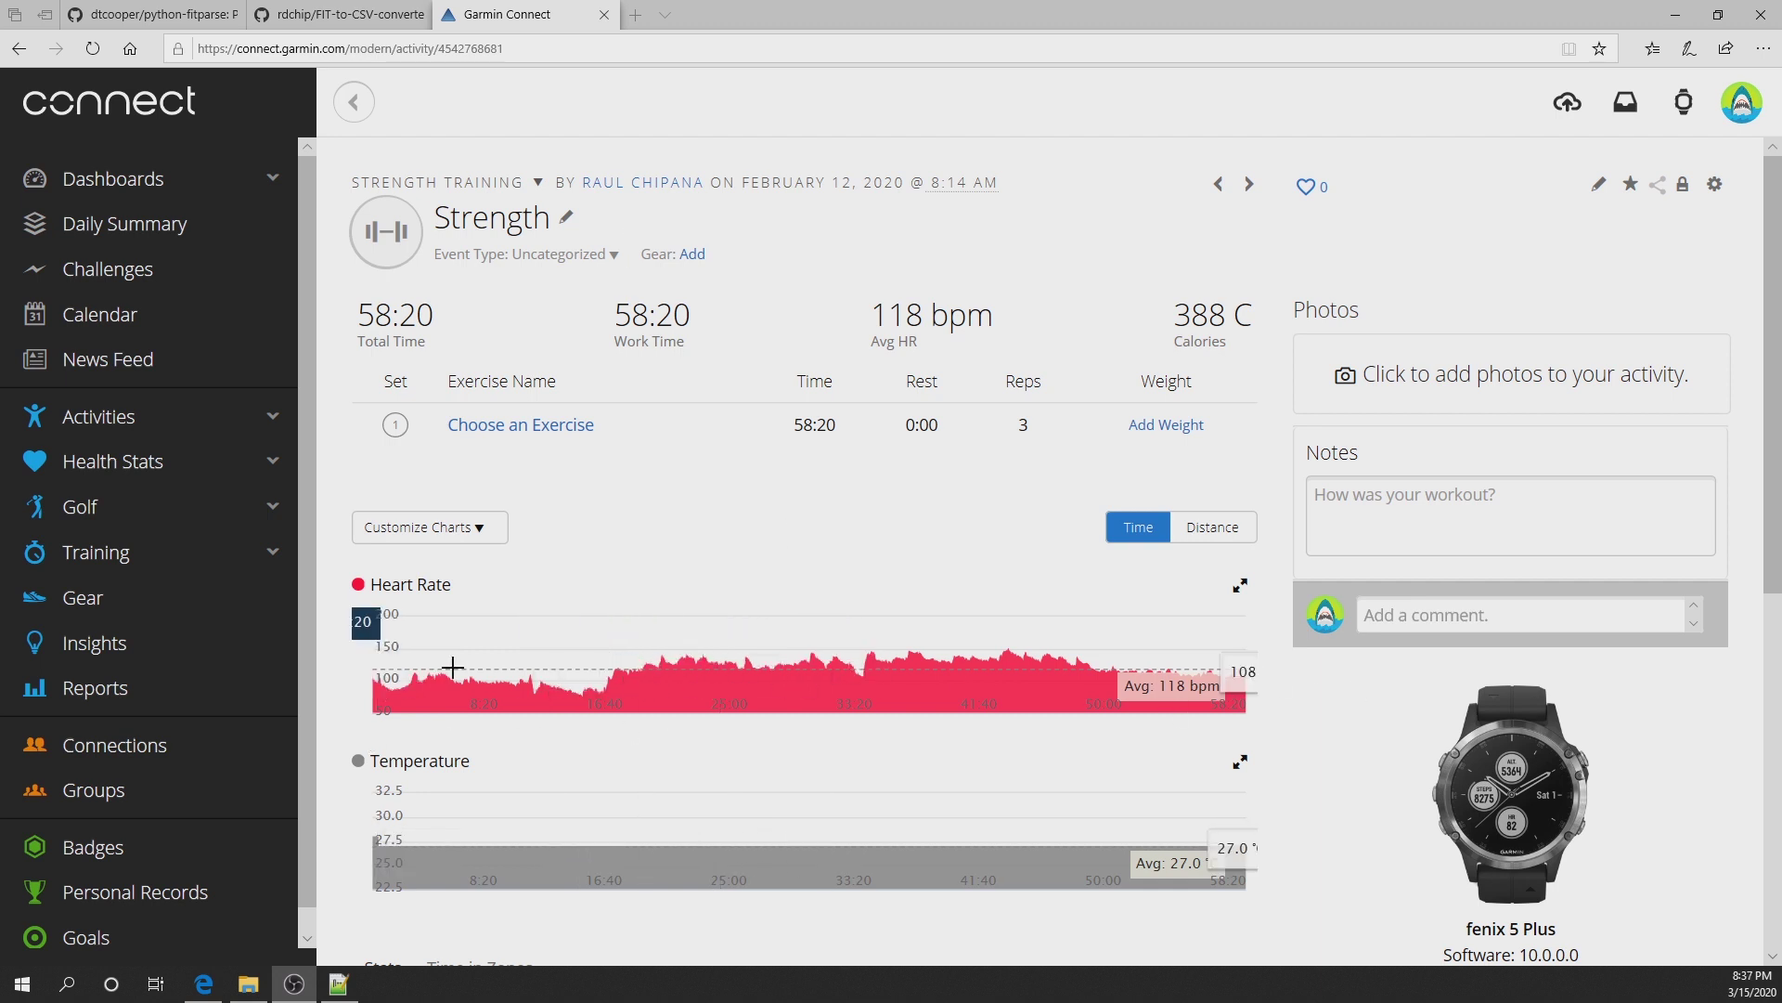
Step: Examine the activity's heart rate chart over time in its enlarged view, and return to the activity page
click(1241, 585)
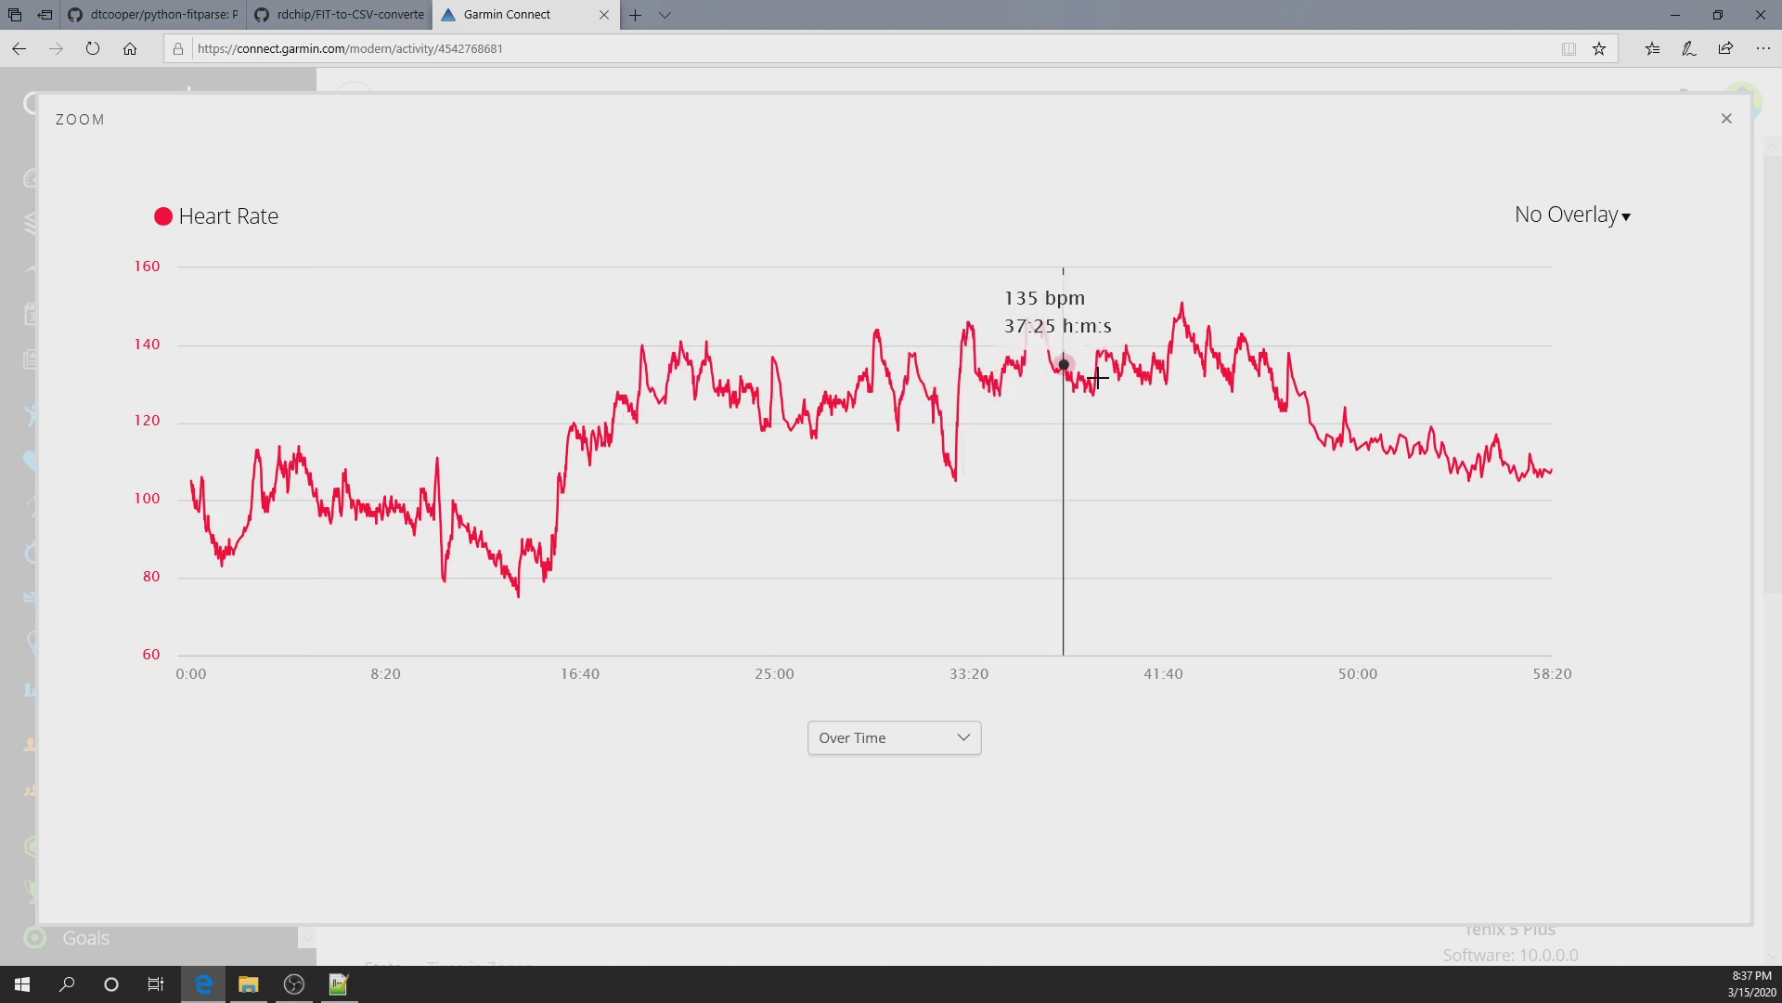
click(1725, 120)
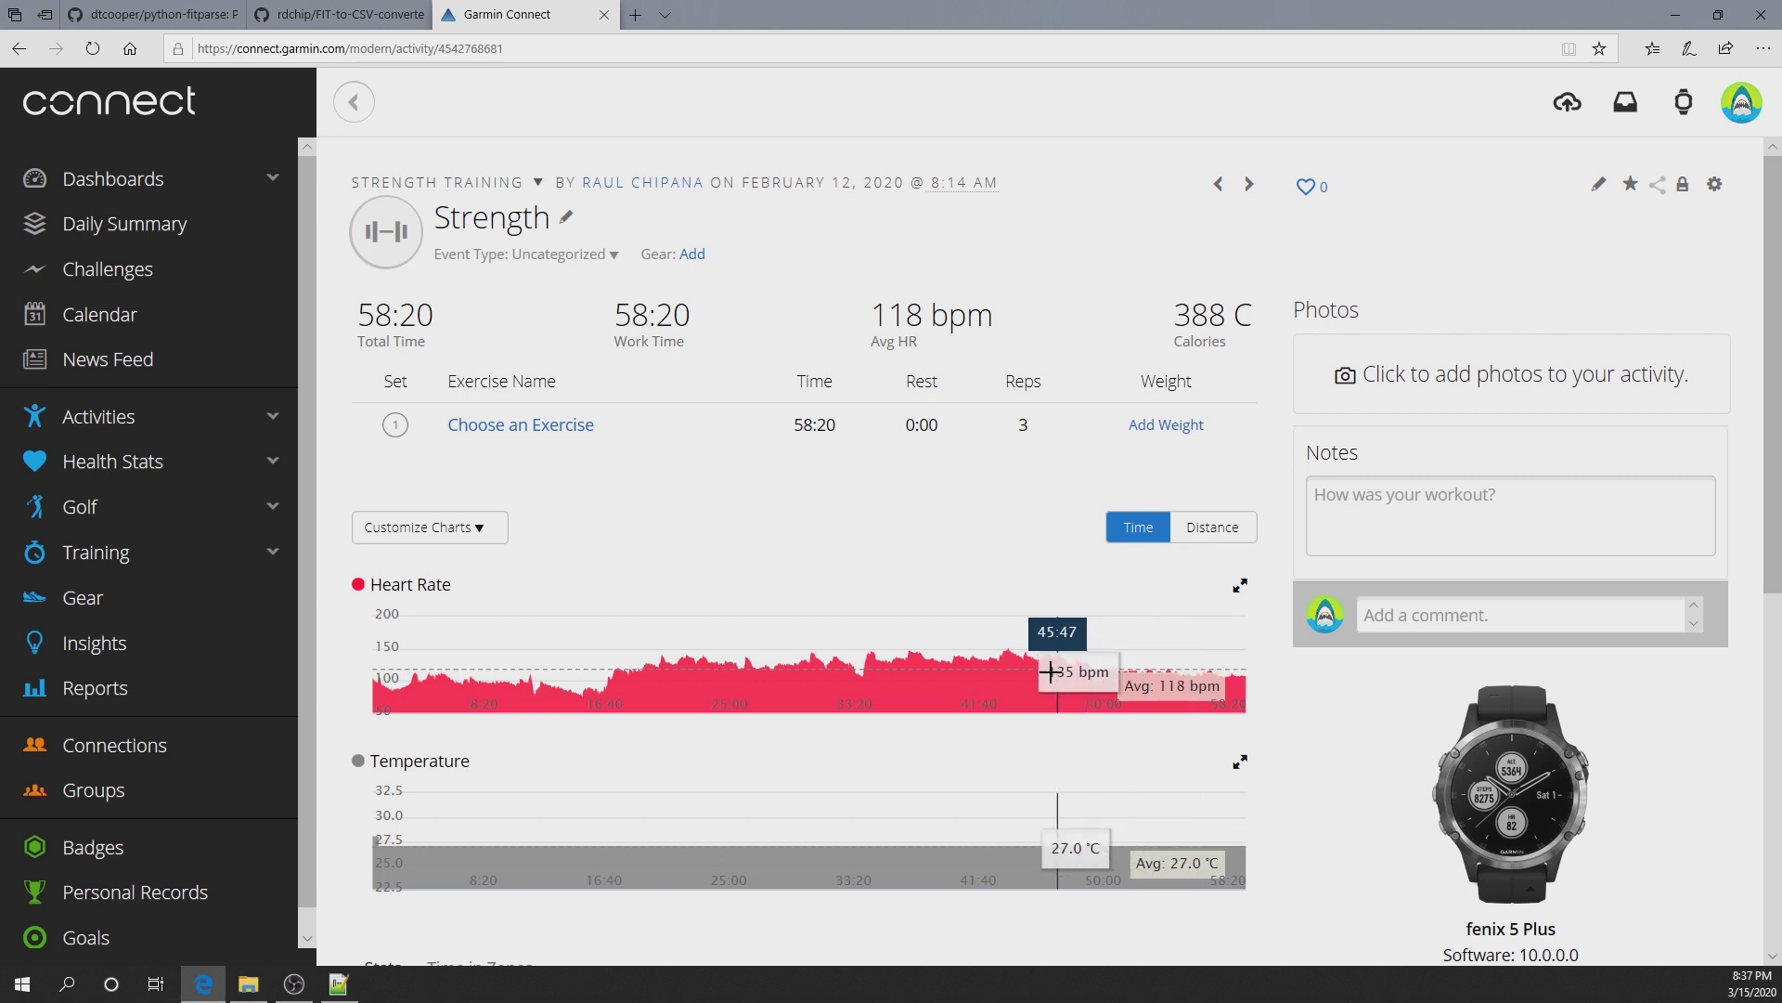
click(1712, 190)
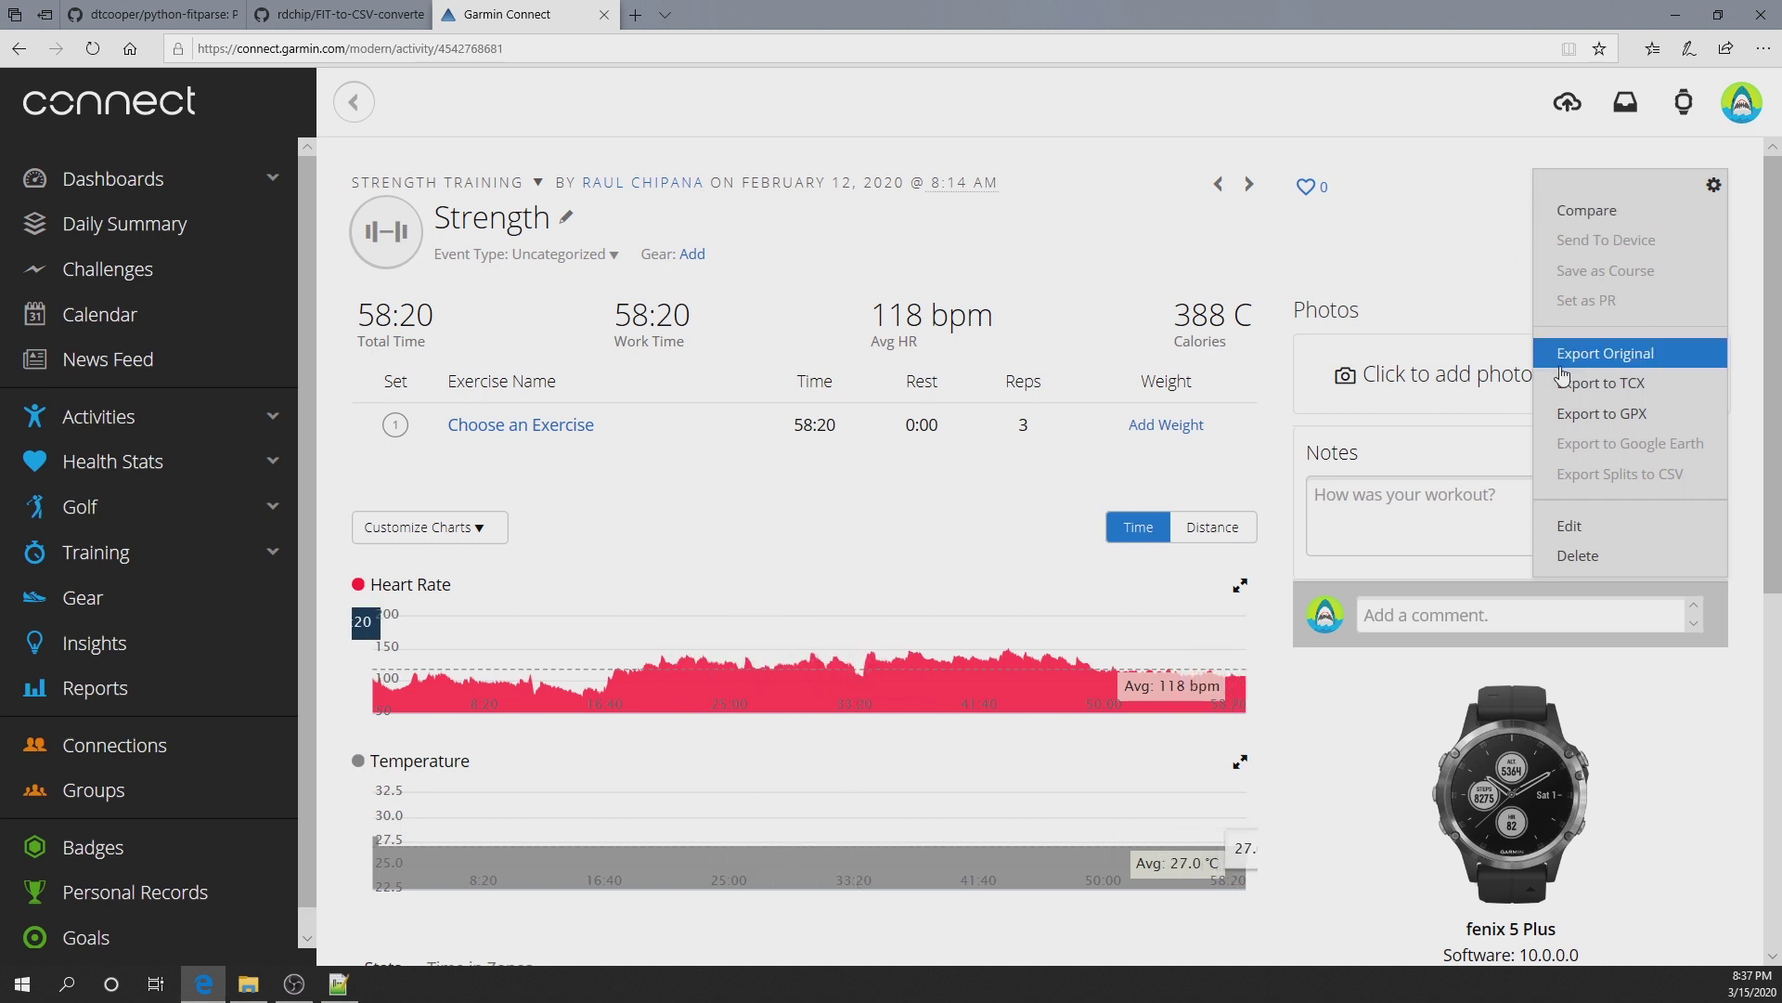
click(1633, 362)
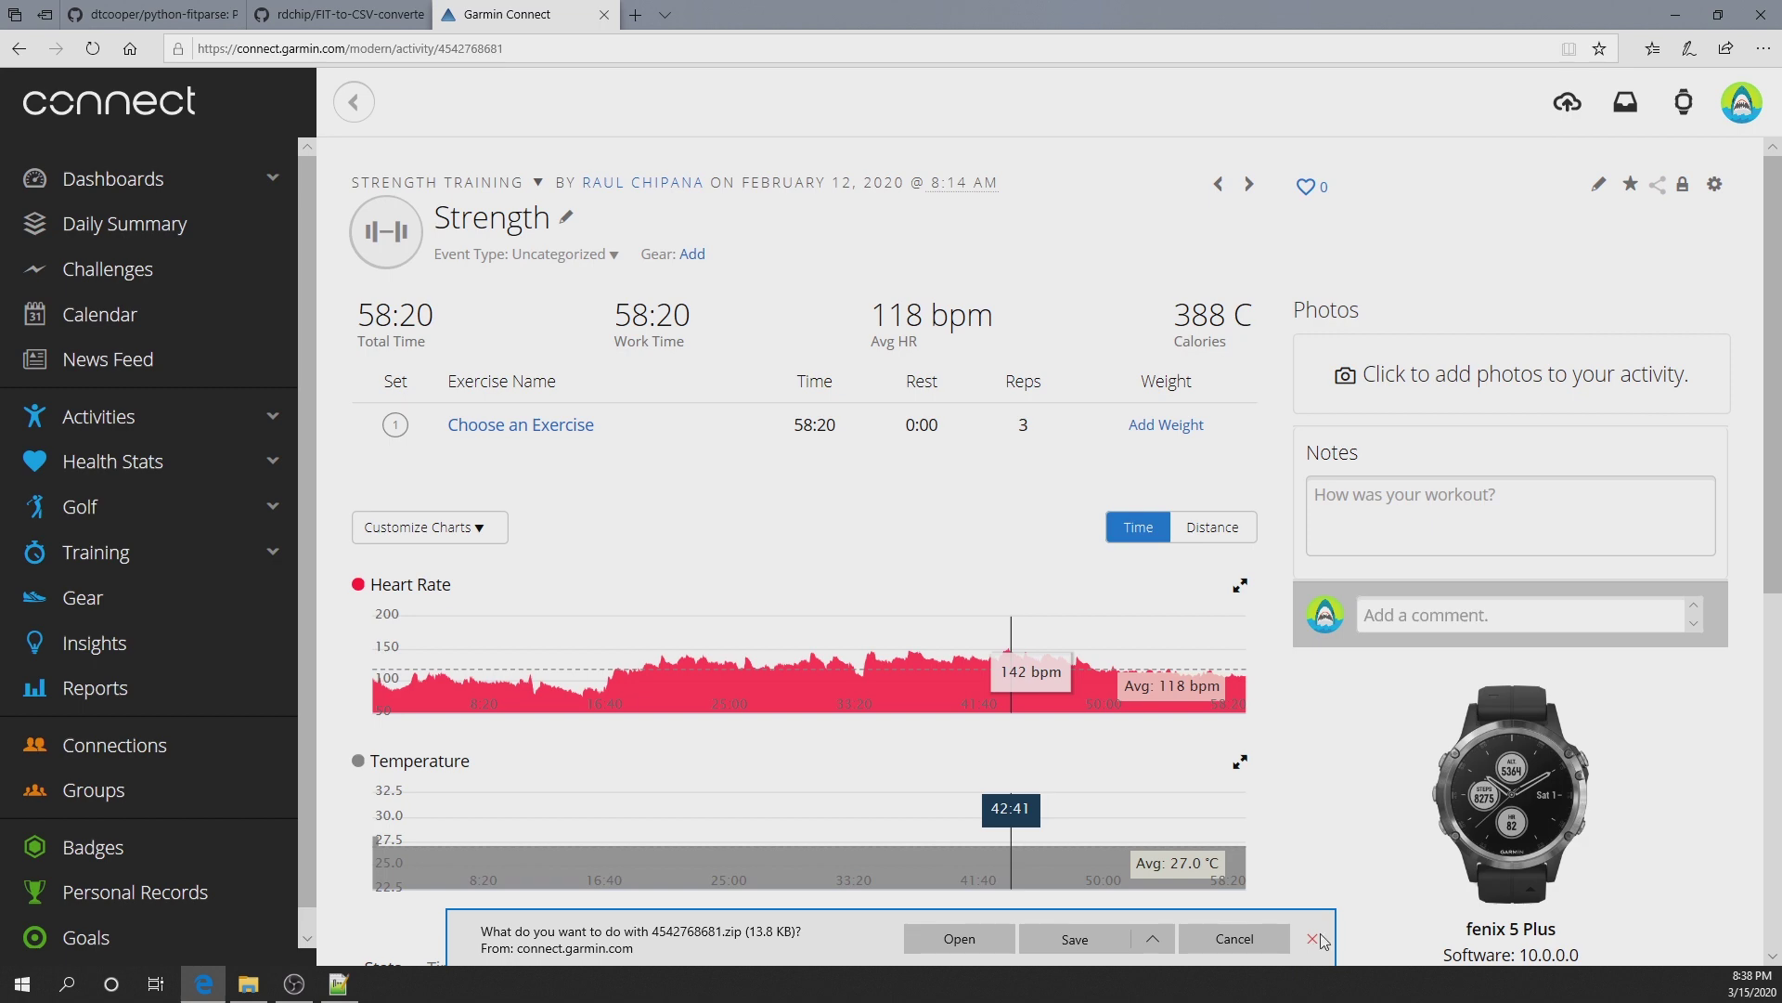
click(1277, 942)
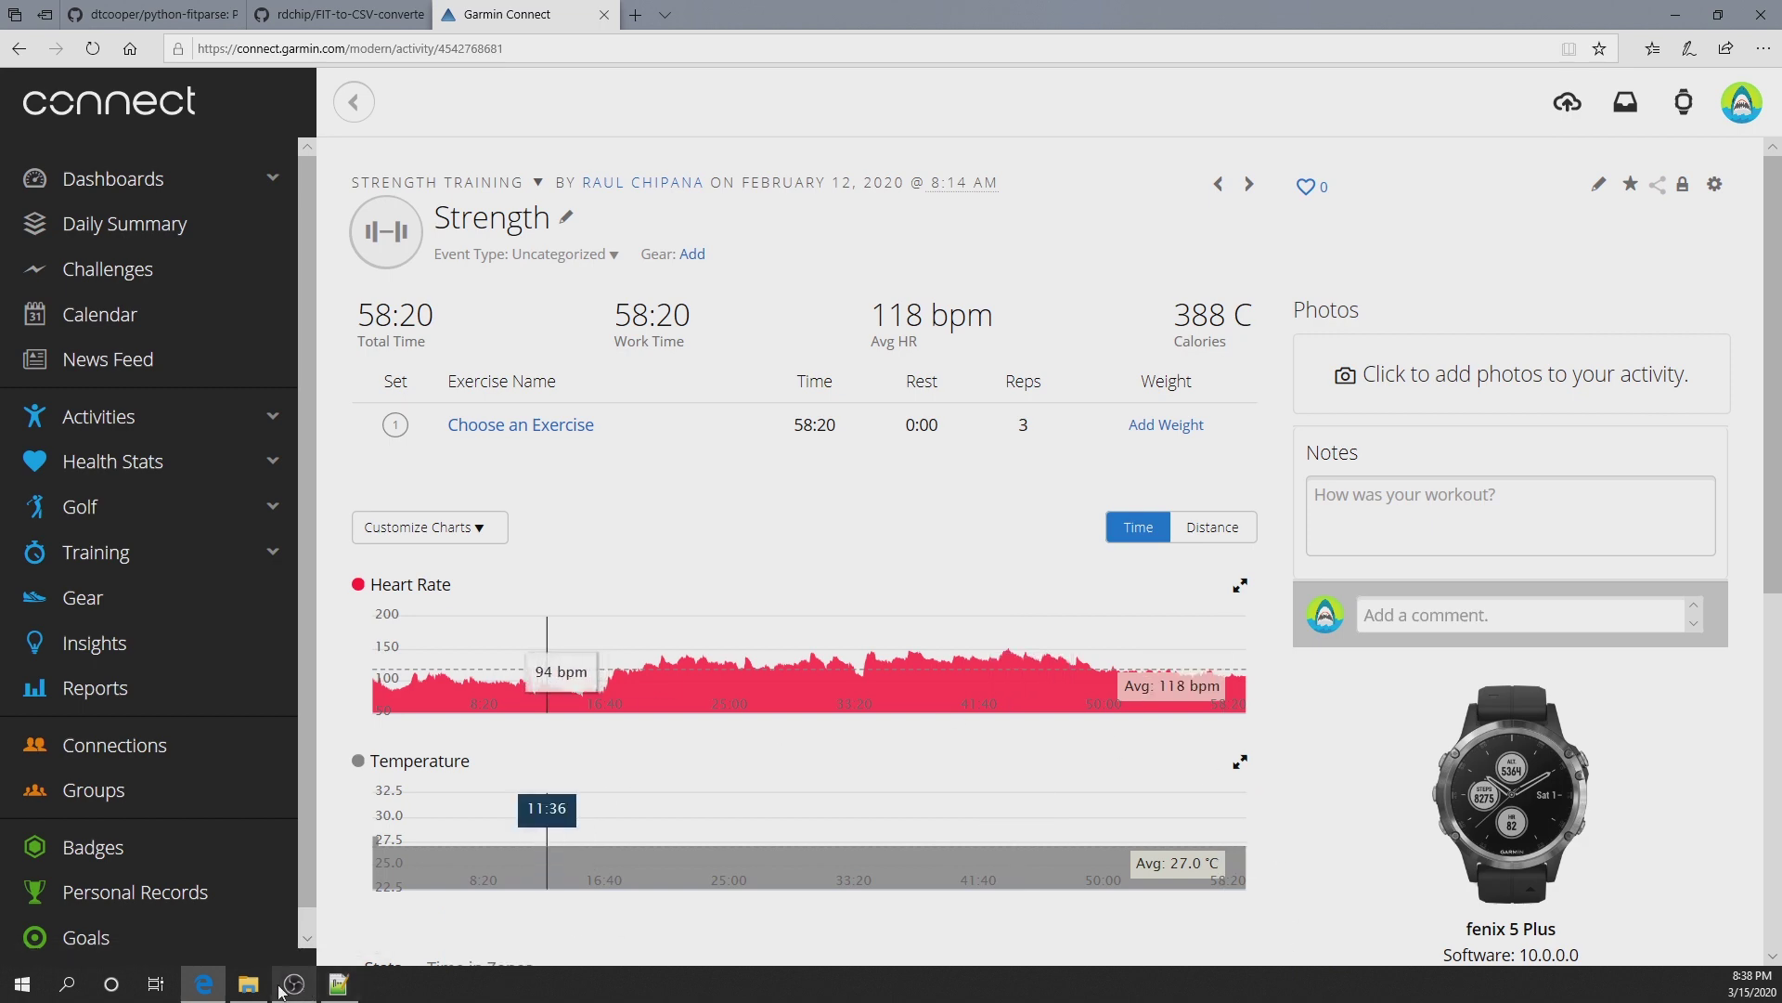
Step: Open garmin.fit from the activity's data folder in Notepad++, examine its raw contents and close the editor
click(248, 984)
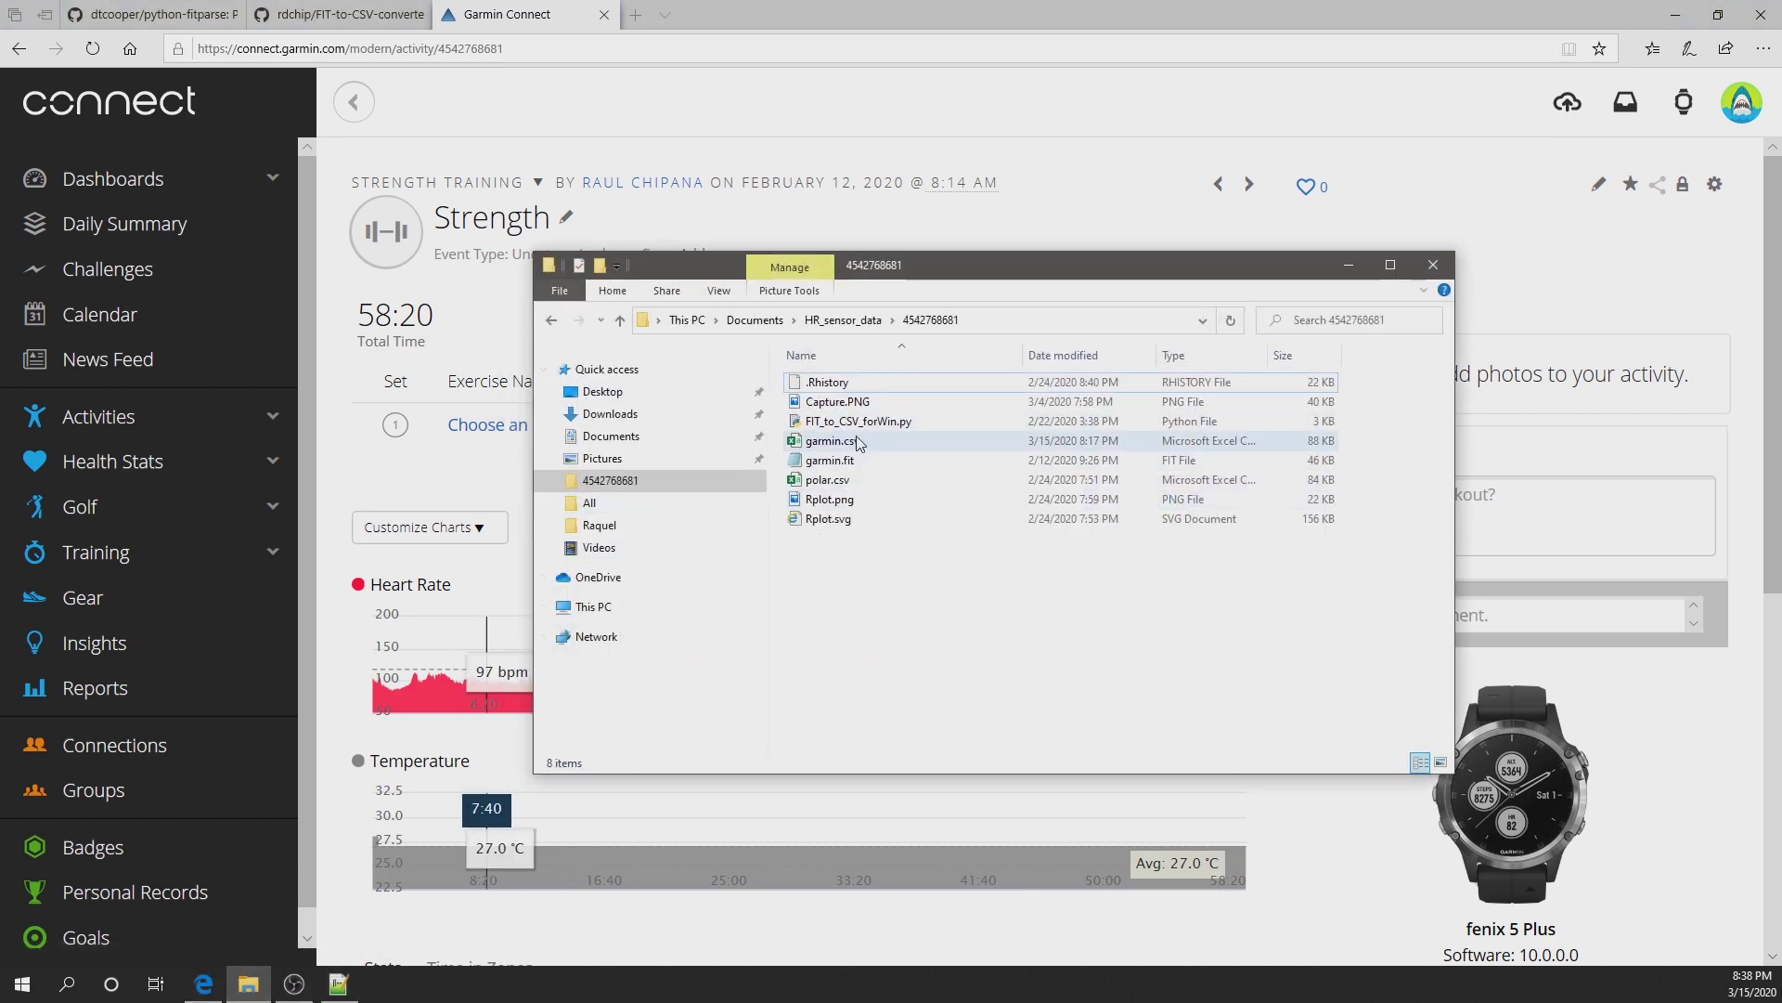
click(854, 462)
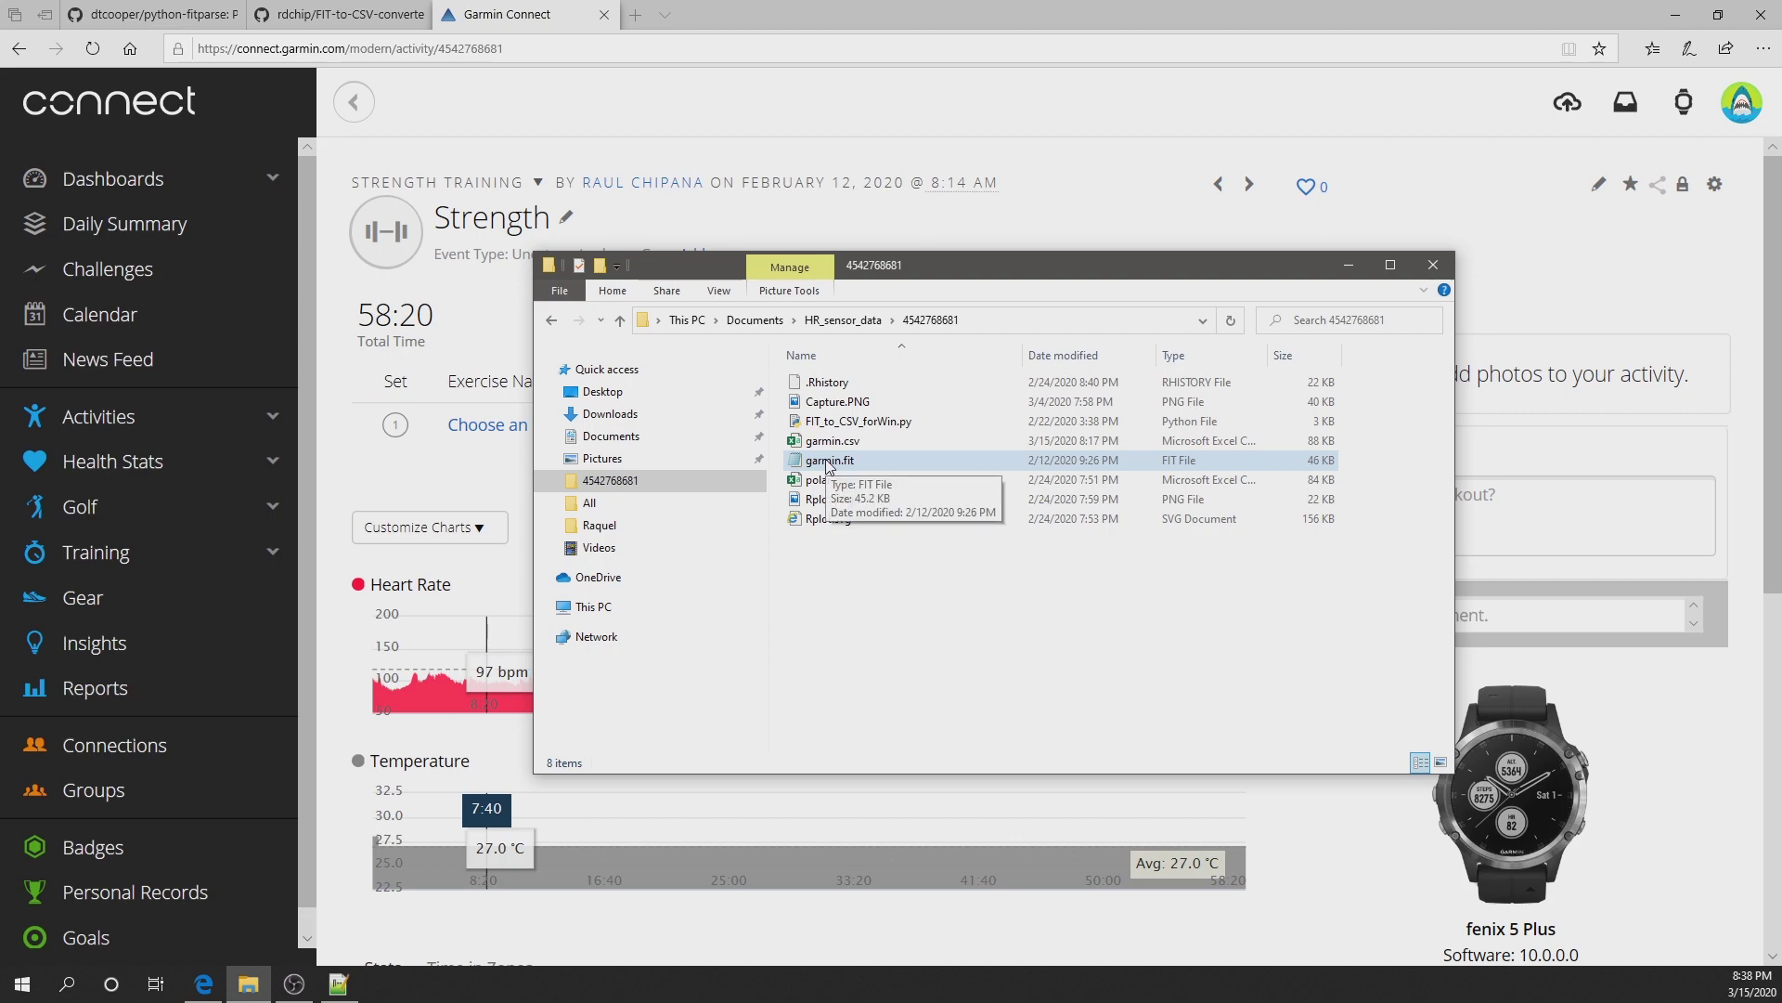
right_click(827, 462)
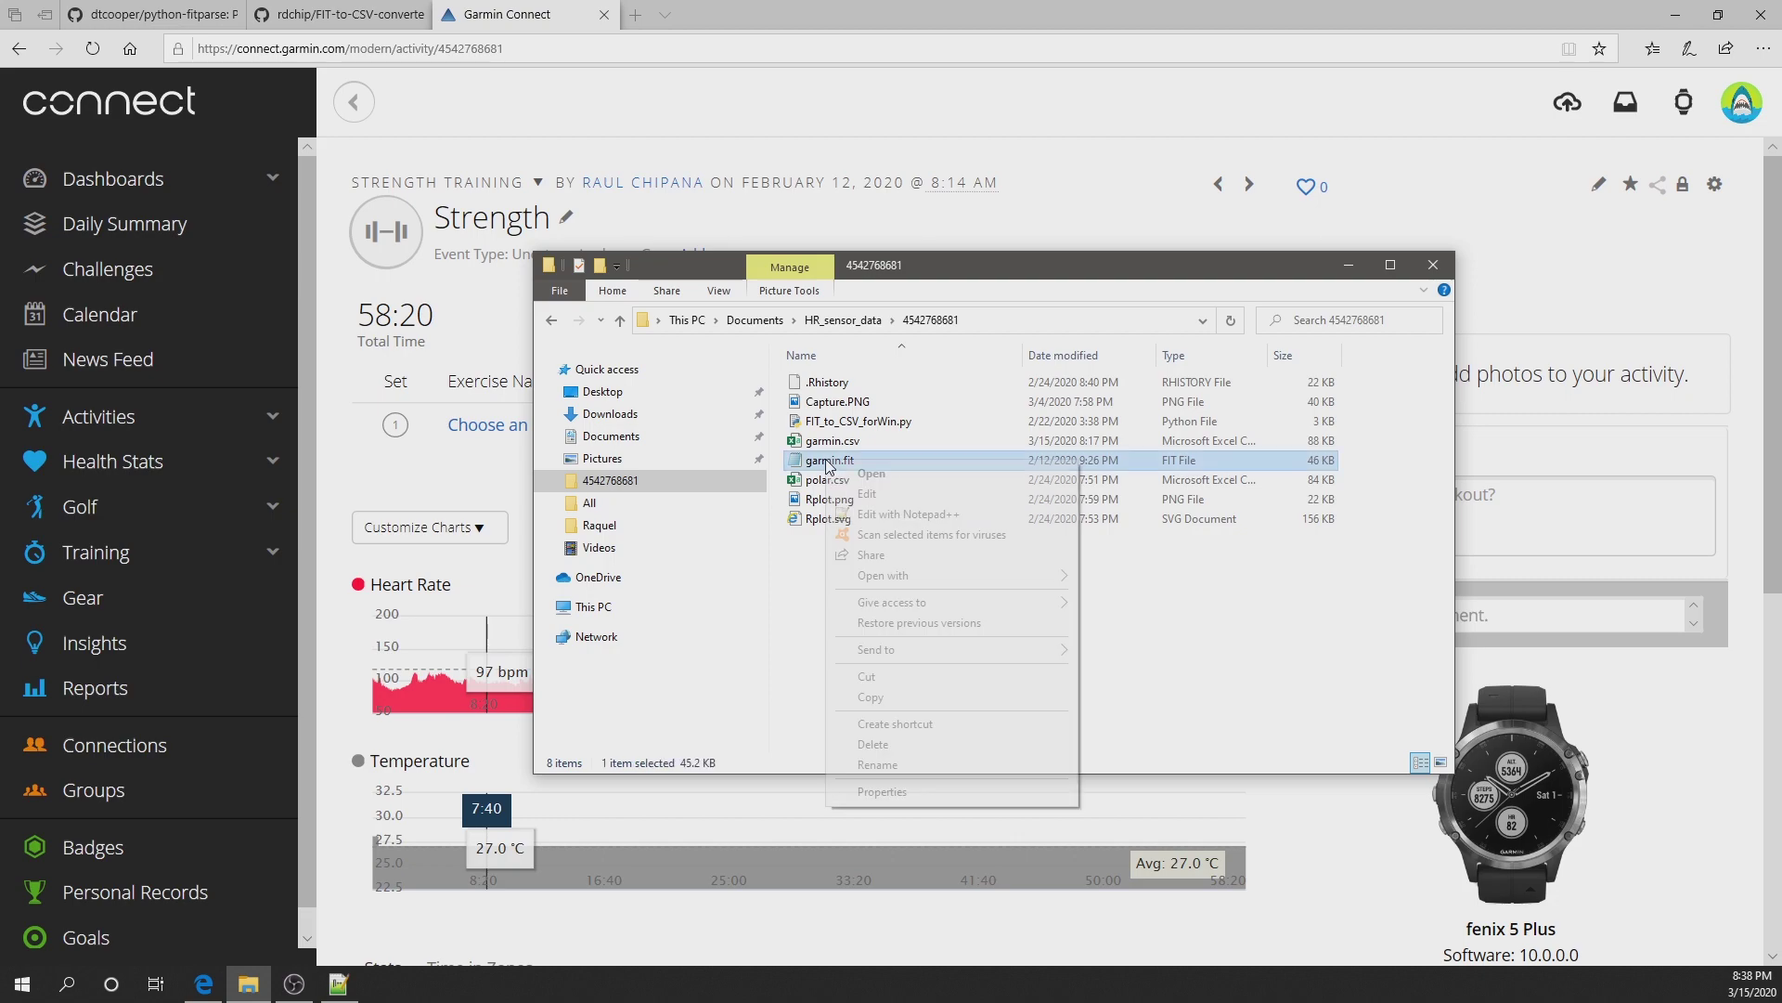
click(915, 514)
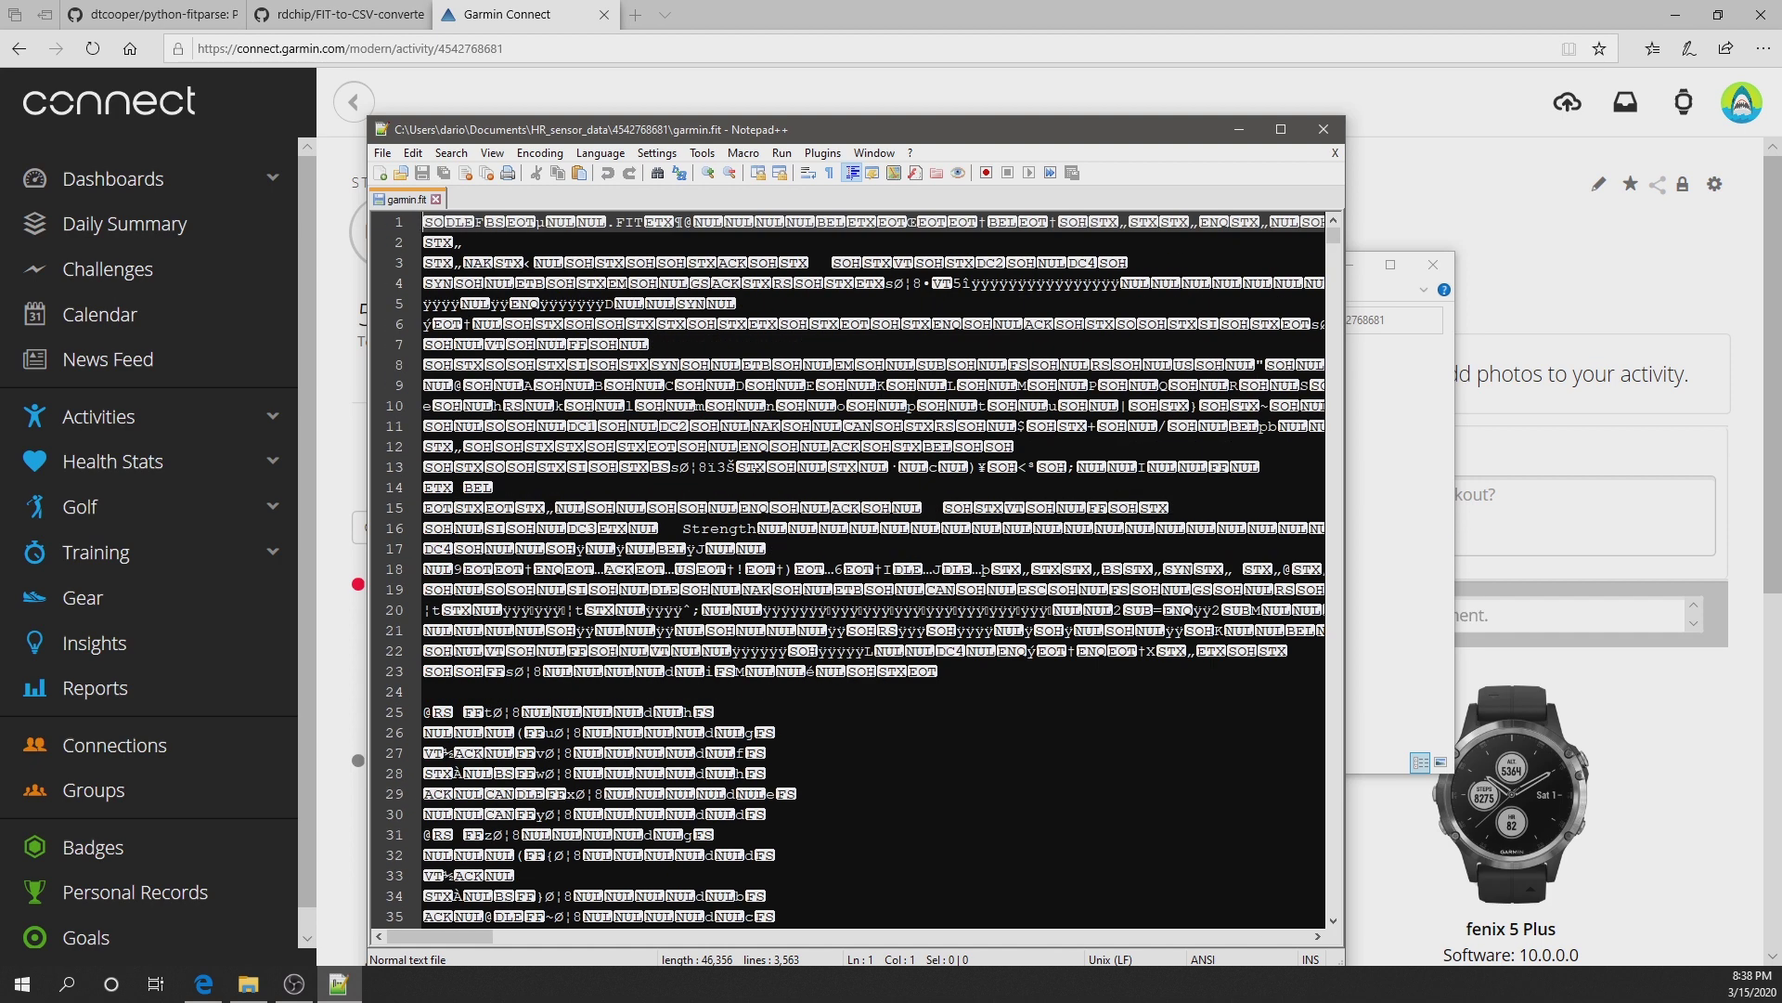
scroll(850, 567, down, 20)
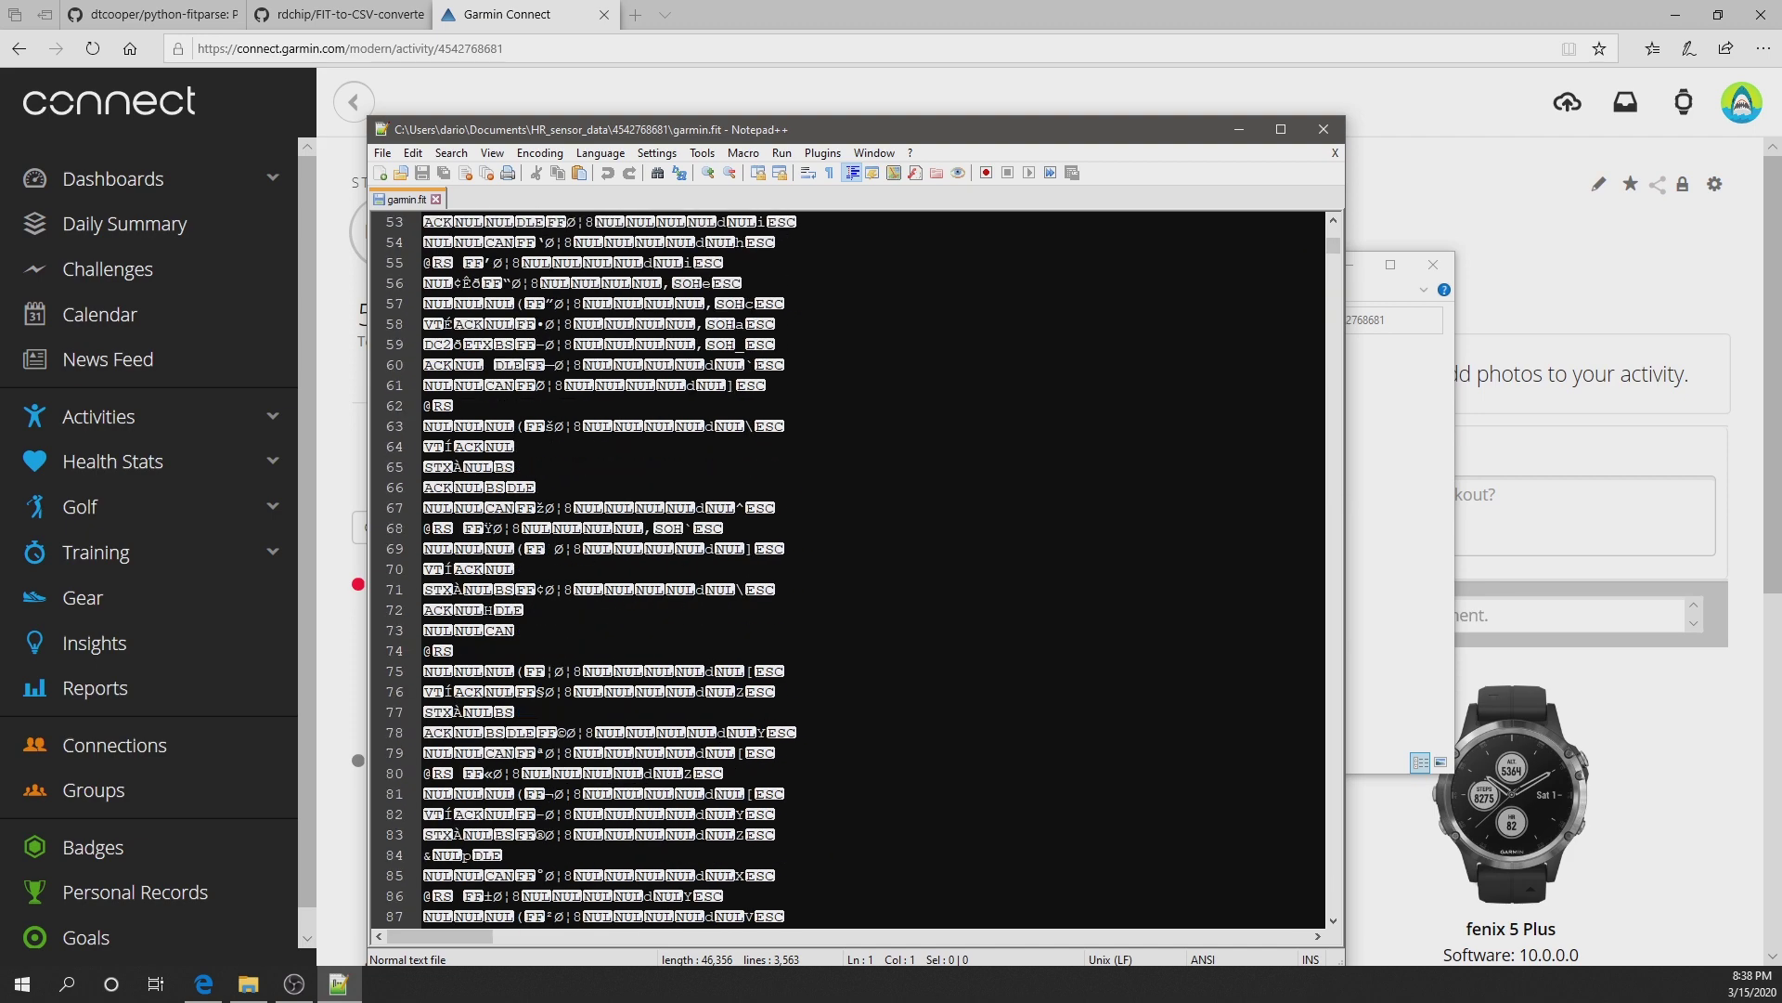
scroll(849, 566, up, 20)
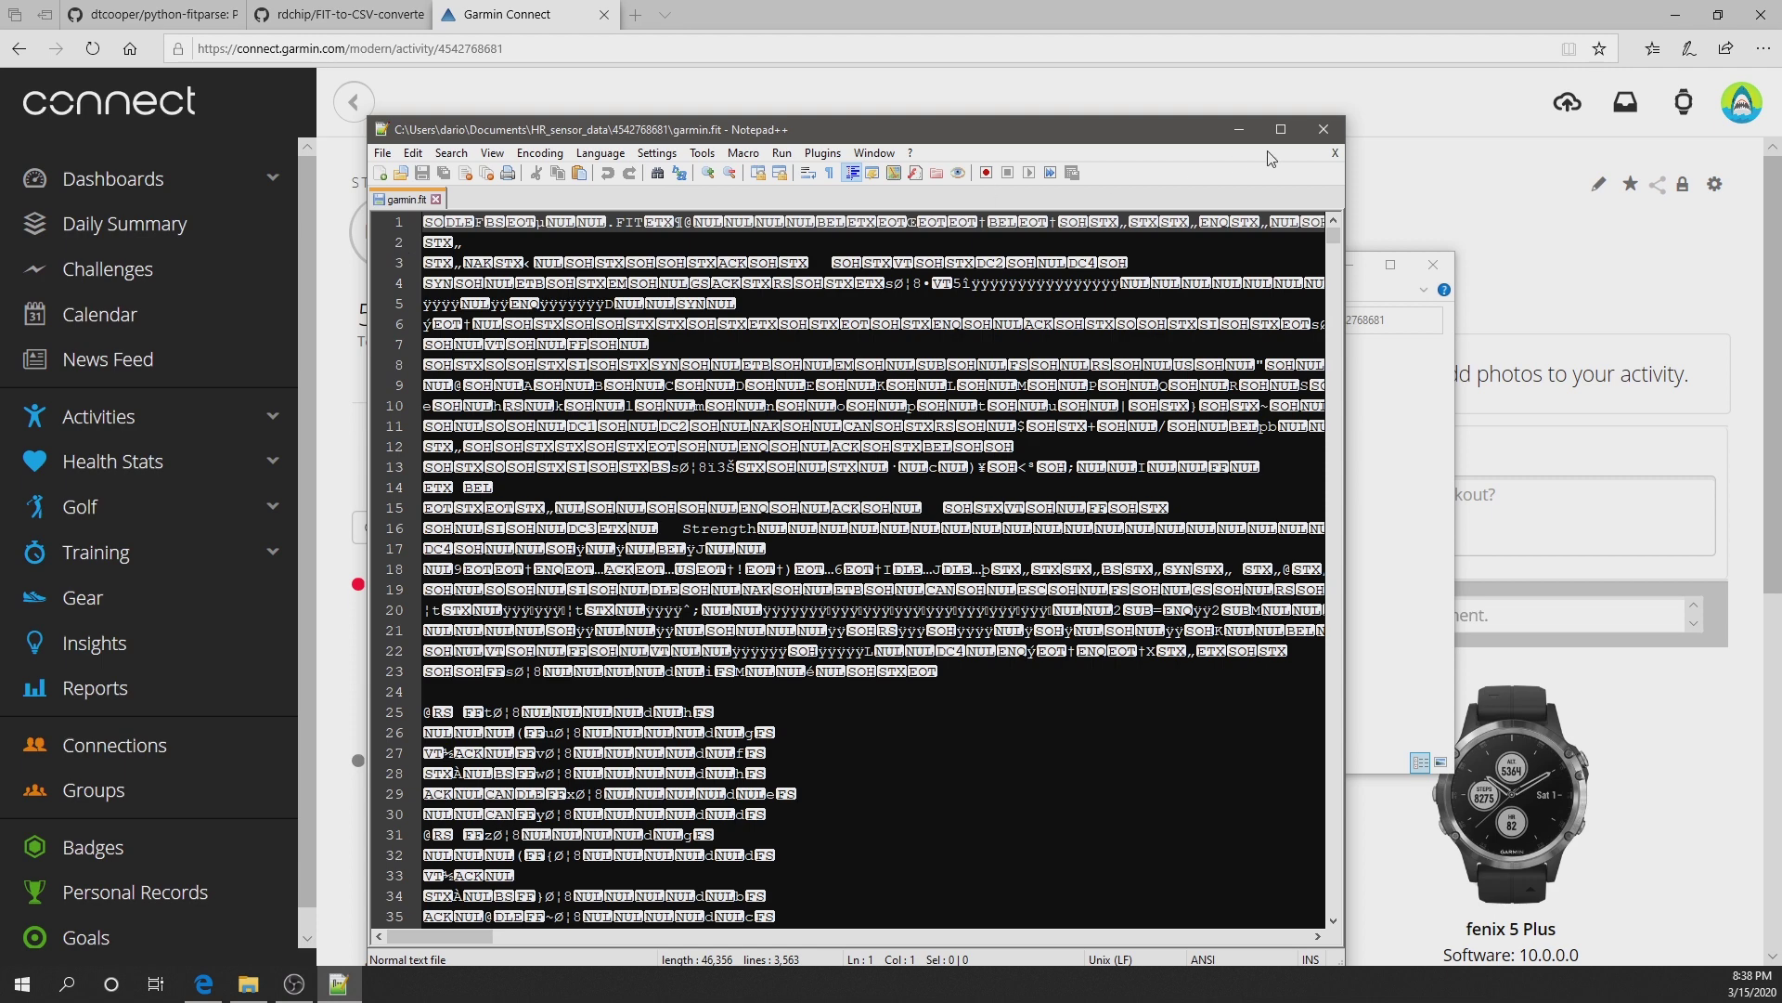
click(1323, 130)
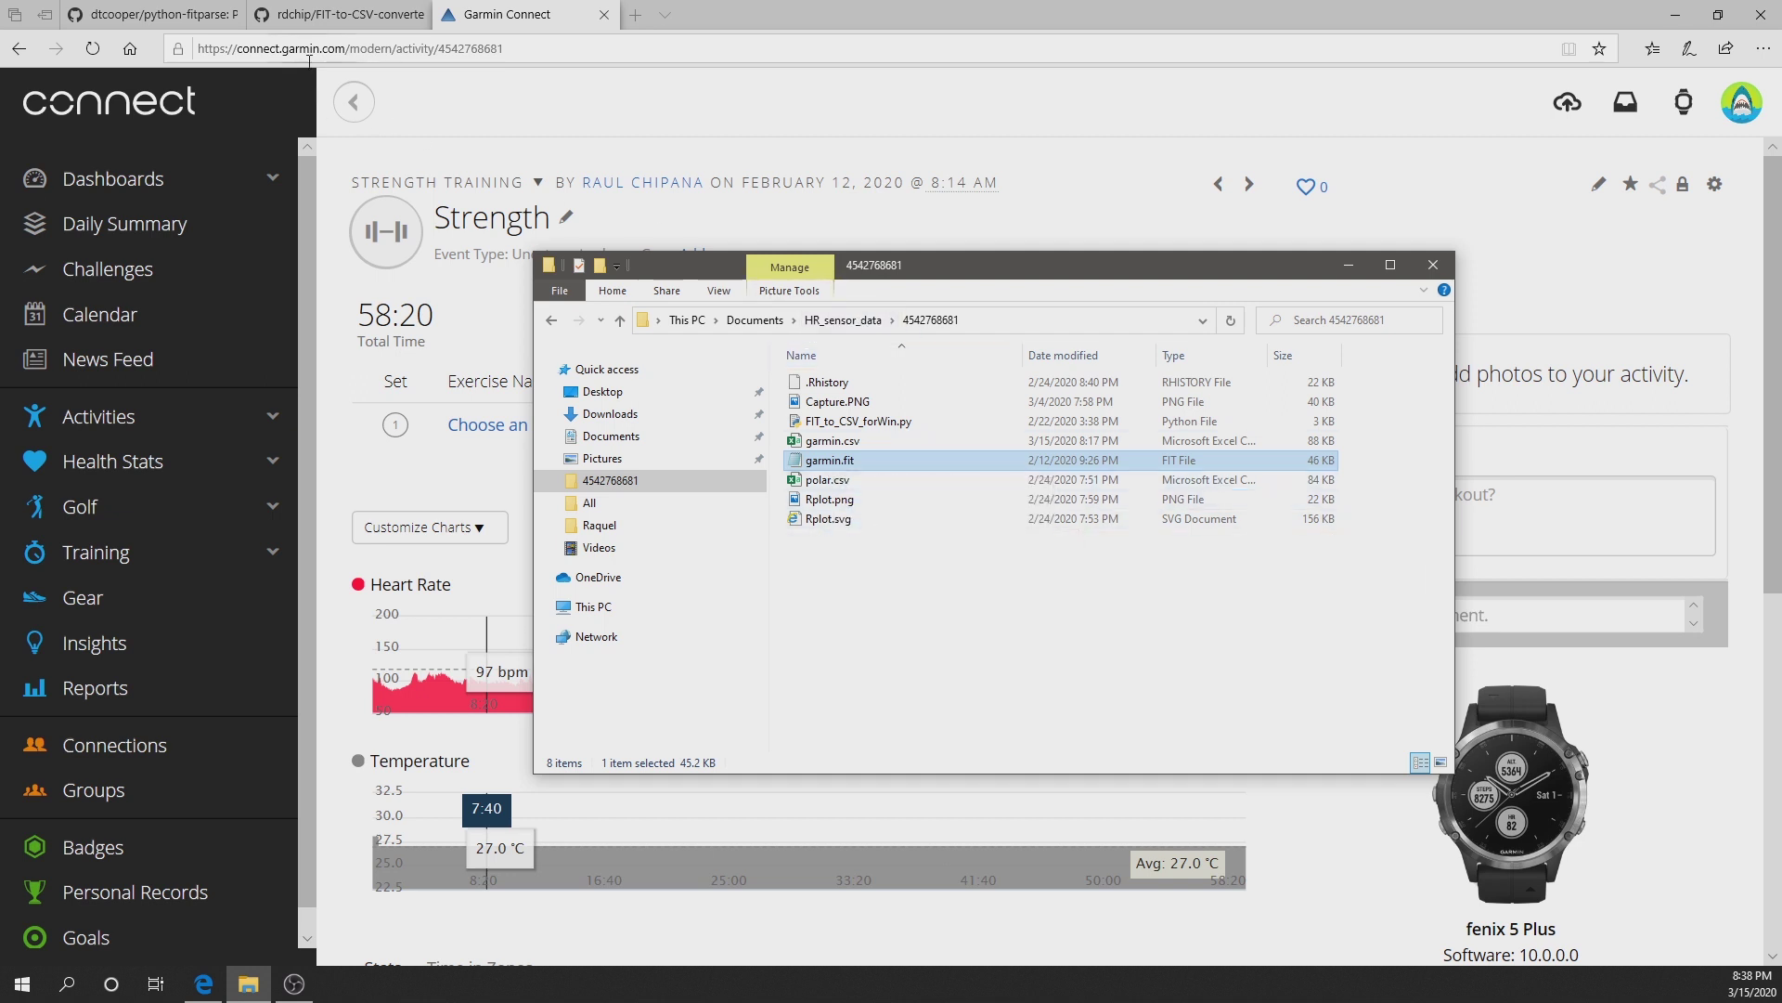
Step: Switch to the FIT-to-CSV-converter-for-windows repository on GitHub and read the introduction in its README.md
click(339, 14)
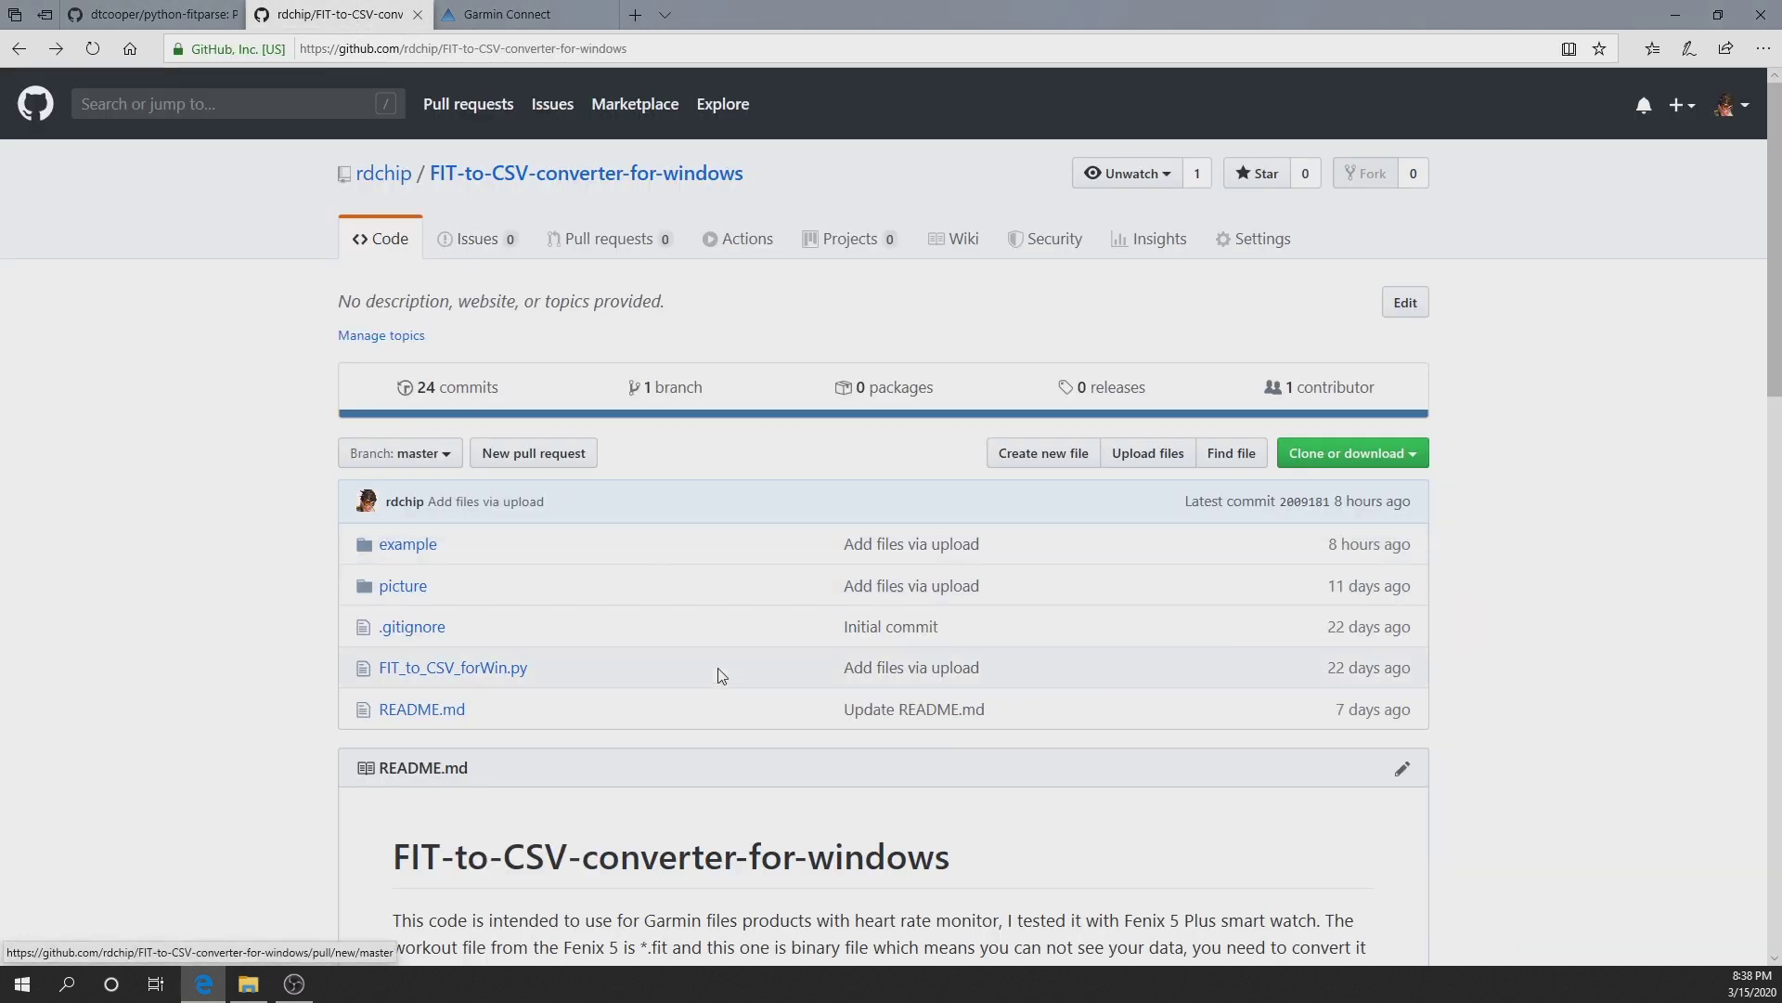
scroll(706, 717, down, 5)
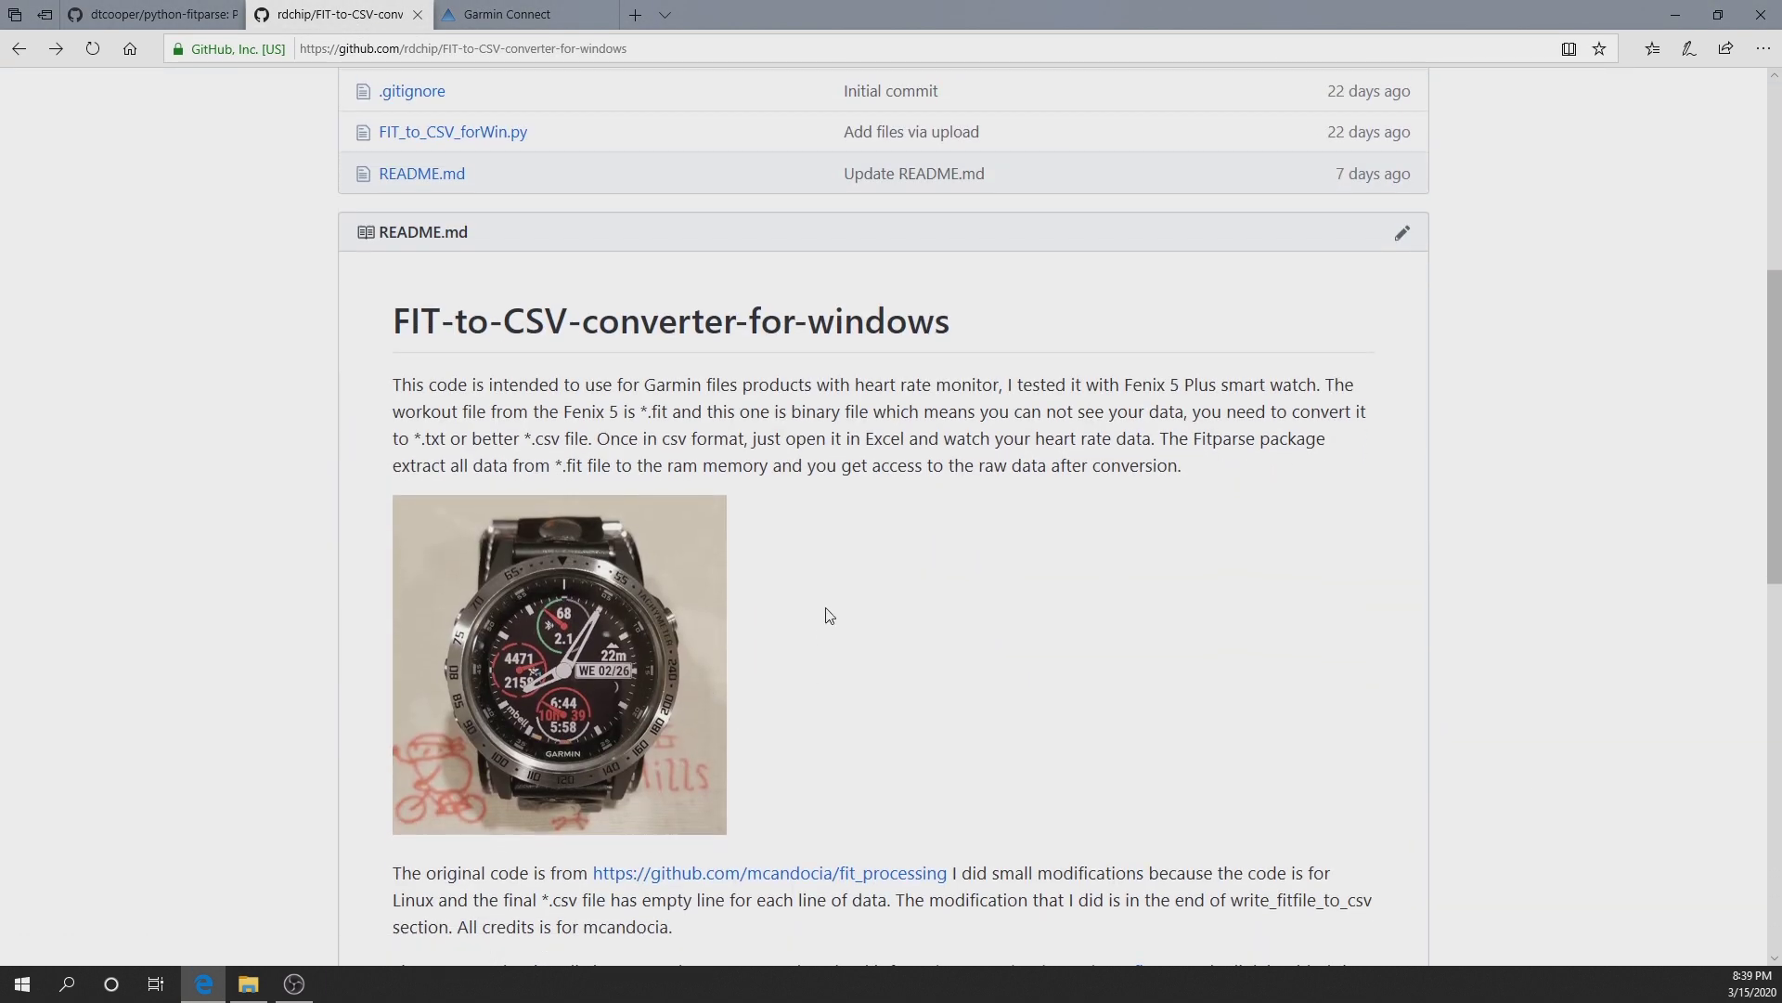
scroll(827, 613, down, 2)
scroll(403, 199, up, 7)
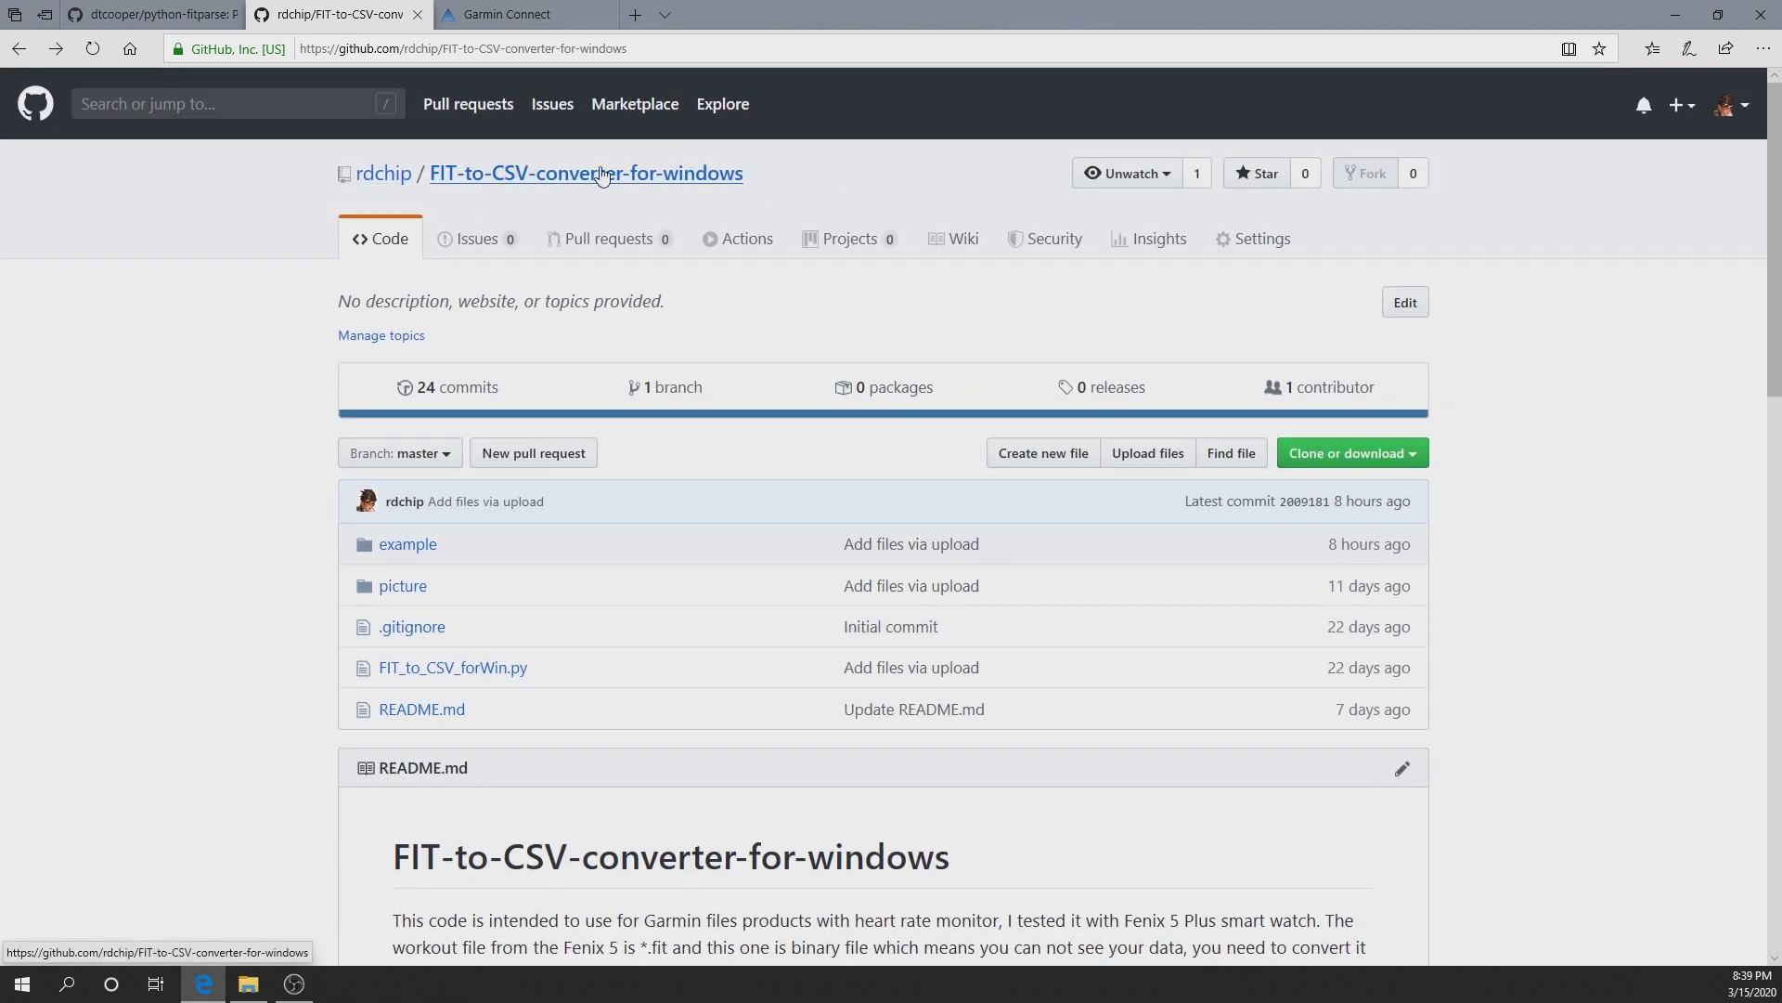
scroll(323, 736, down, 3)
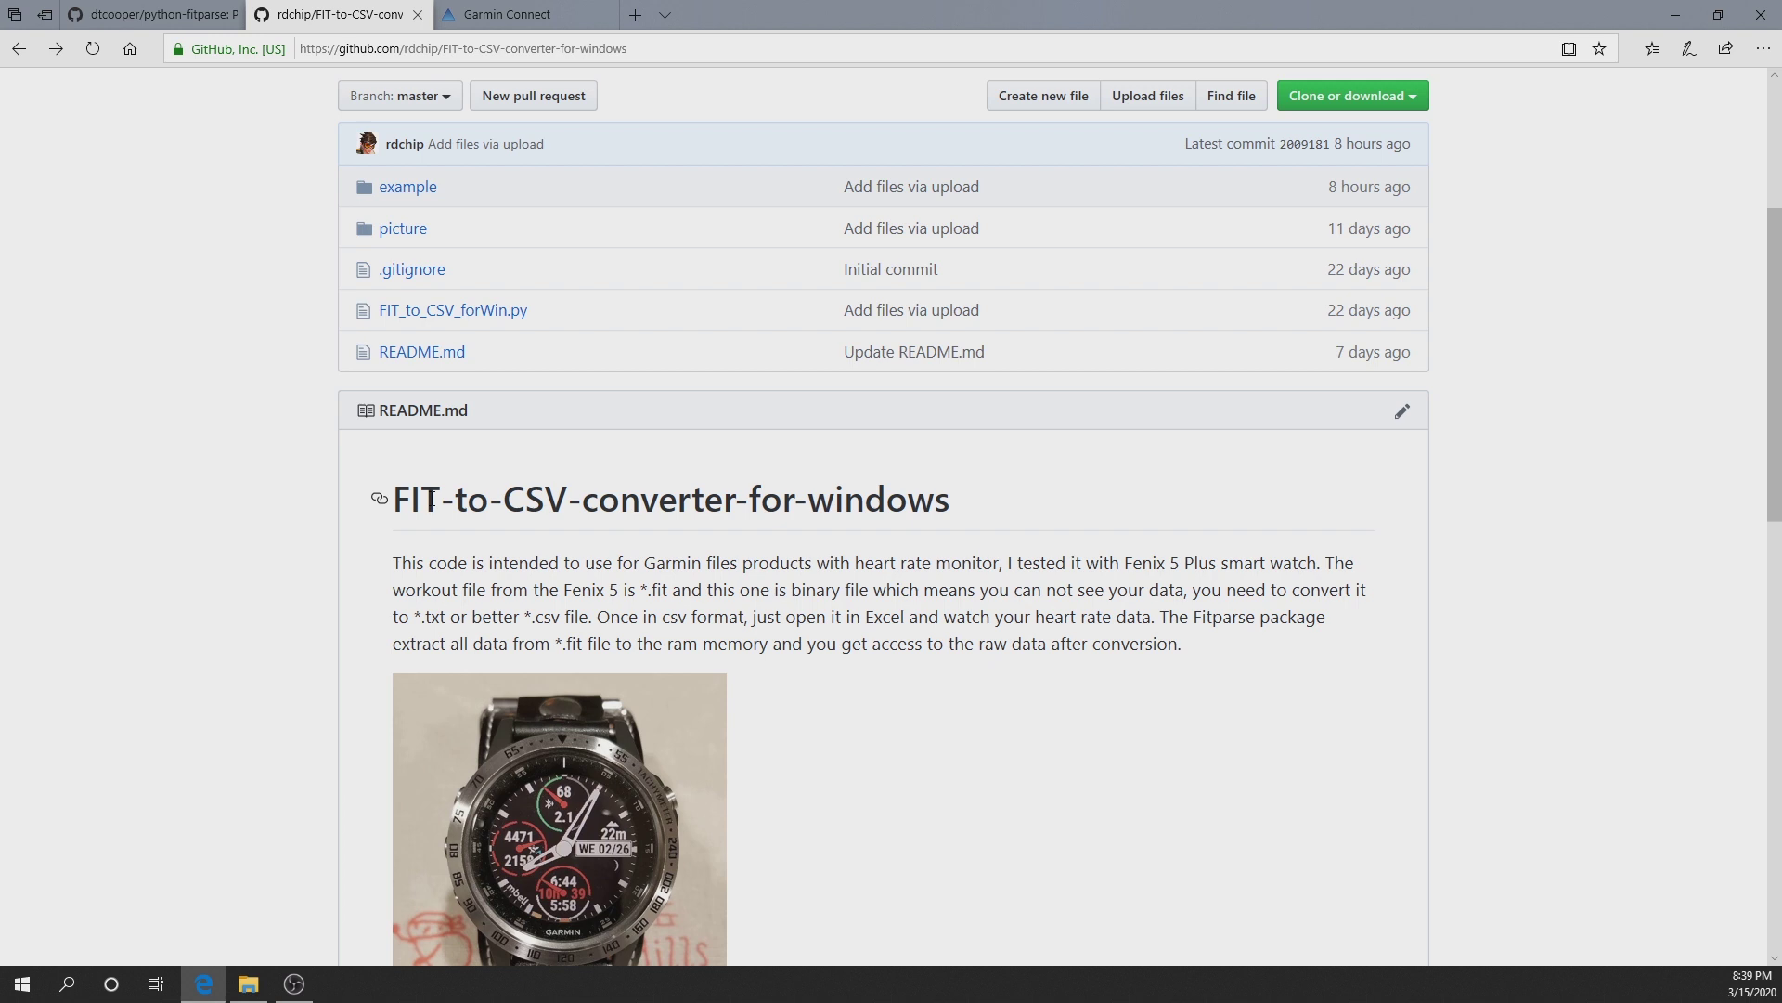
scroll(537, 632, down, 2)
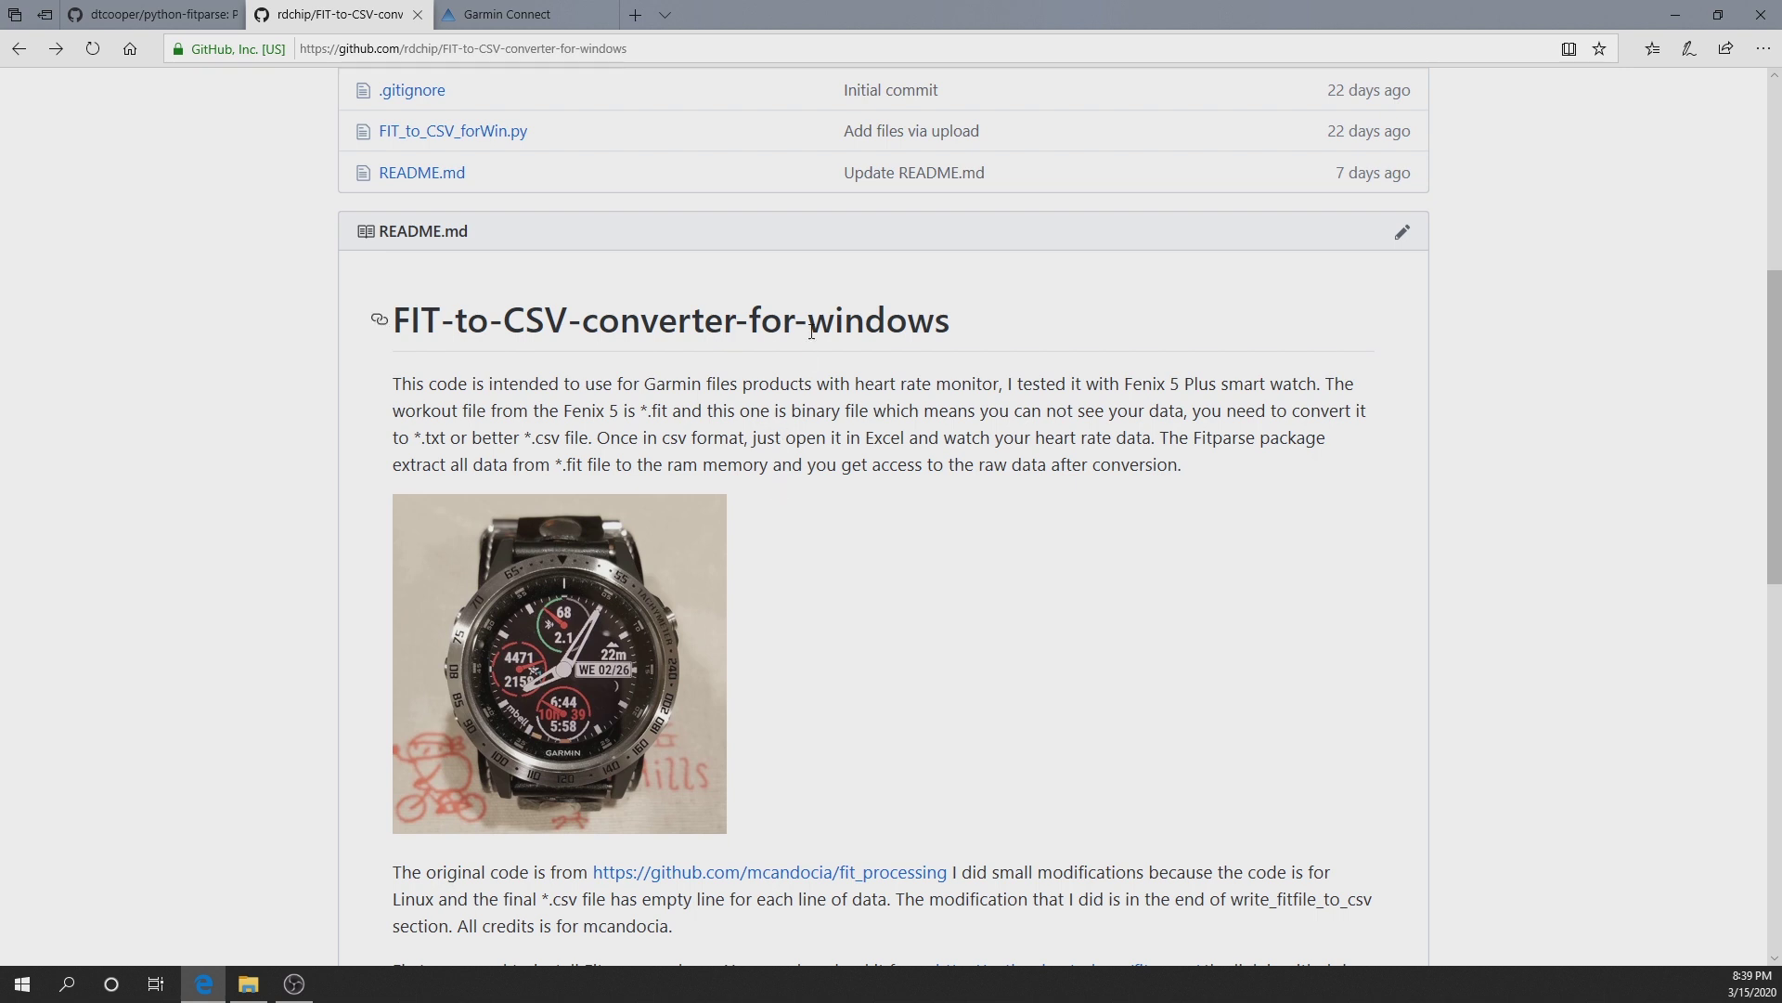
drag(813, 322, 940, 322)
click(962, 333)
scroll(830, 678, down, 2)
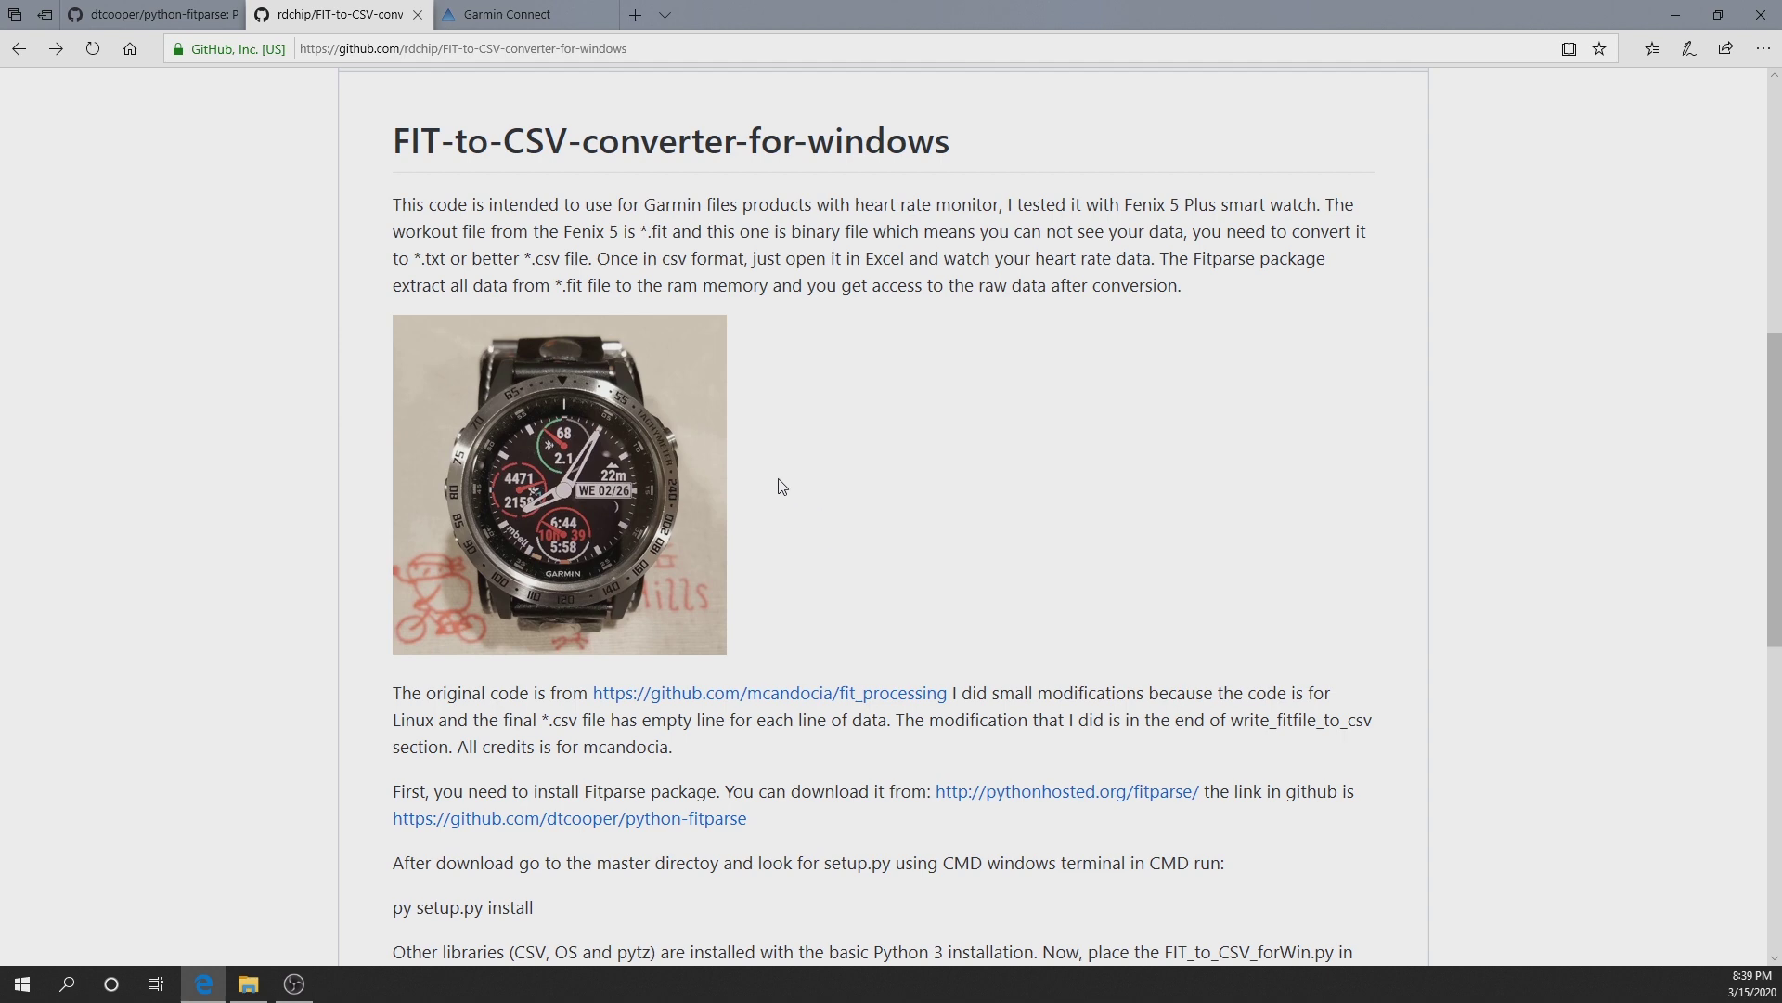
Step: Read the README's instructions for installing Fitparse and running FIT_to_CSV_forWin.py, including the example CSV output
click(249, 984)
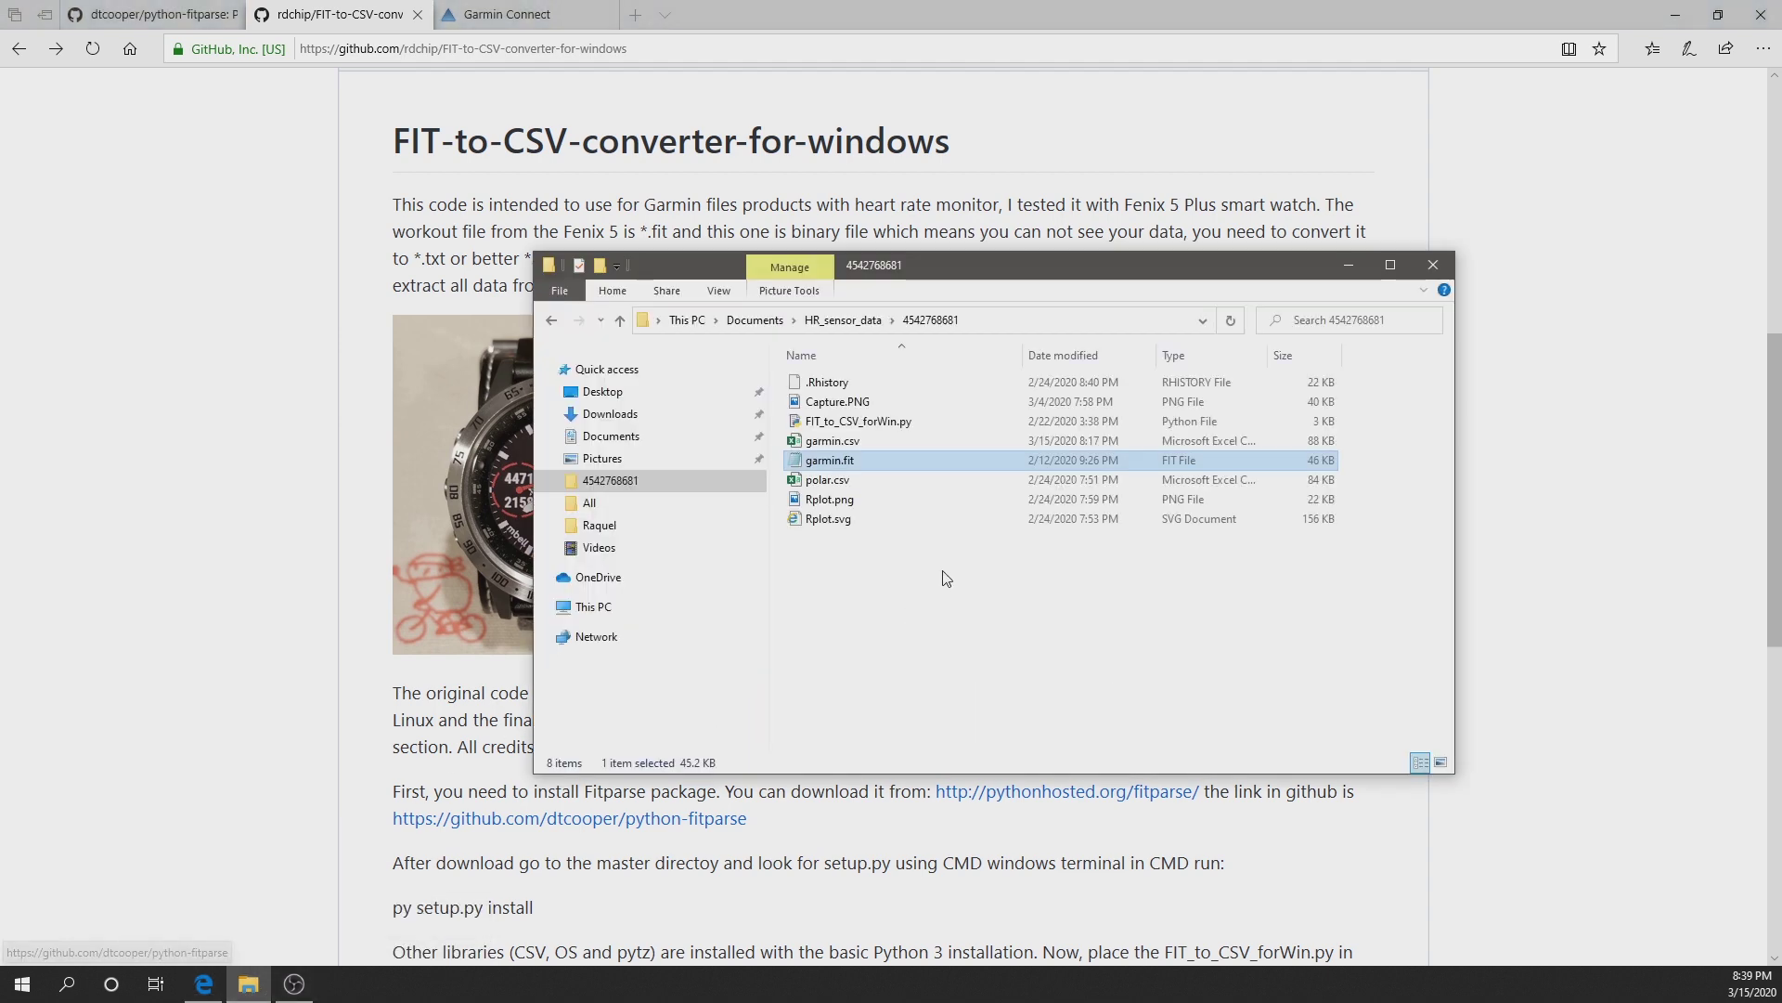
click(249, 984)
scroll(980, 570, down, 6)
scroll(980, 570, down, 4)
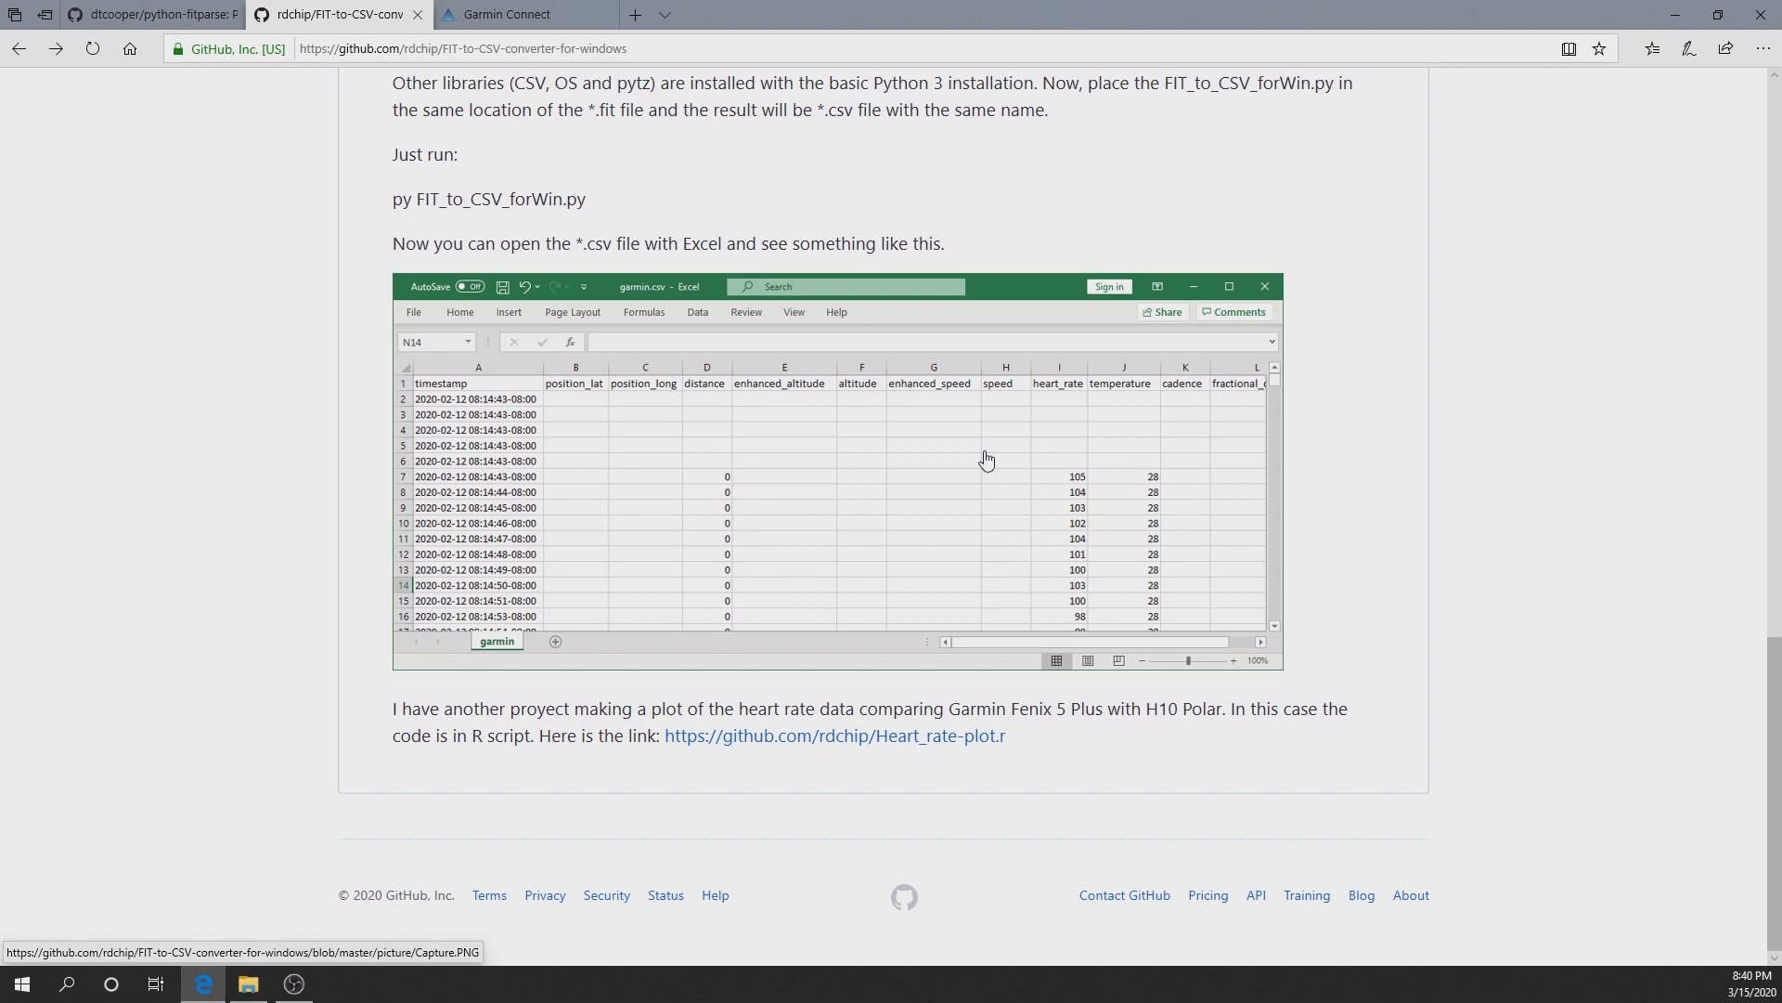
scroll(327, 667, up, 3)
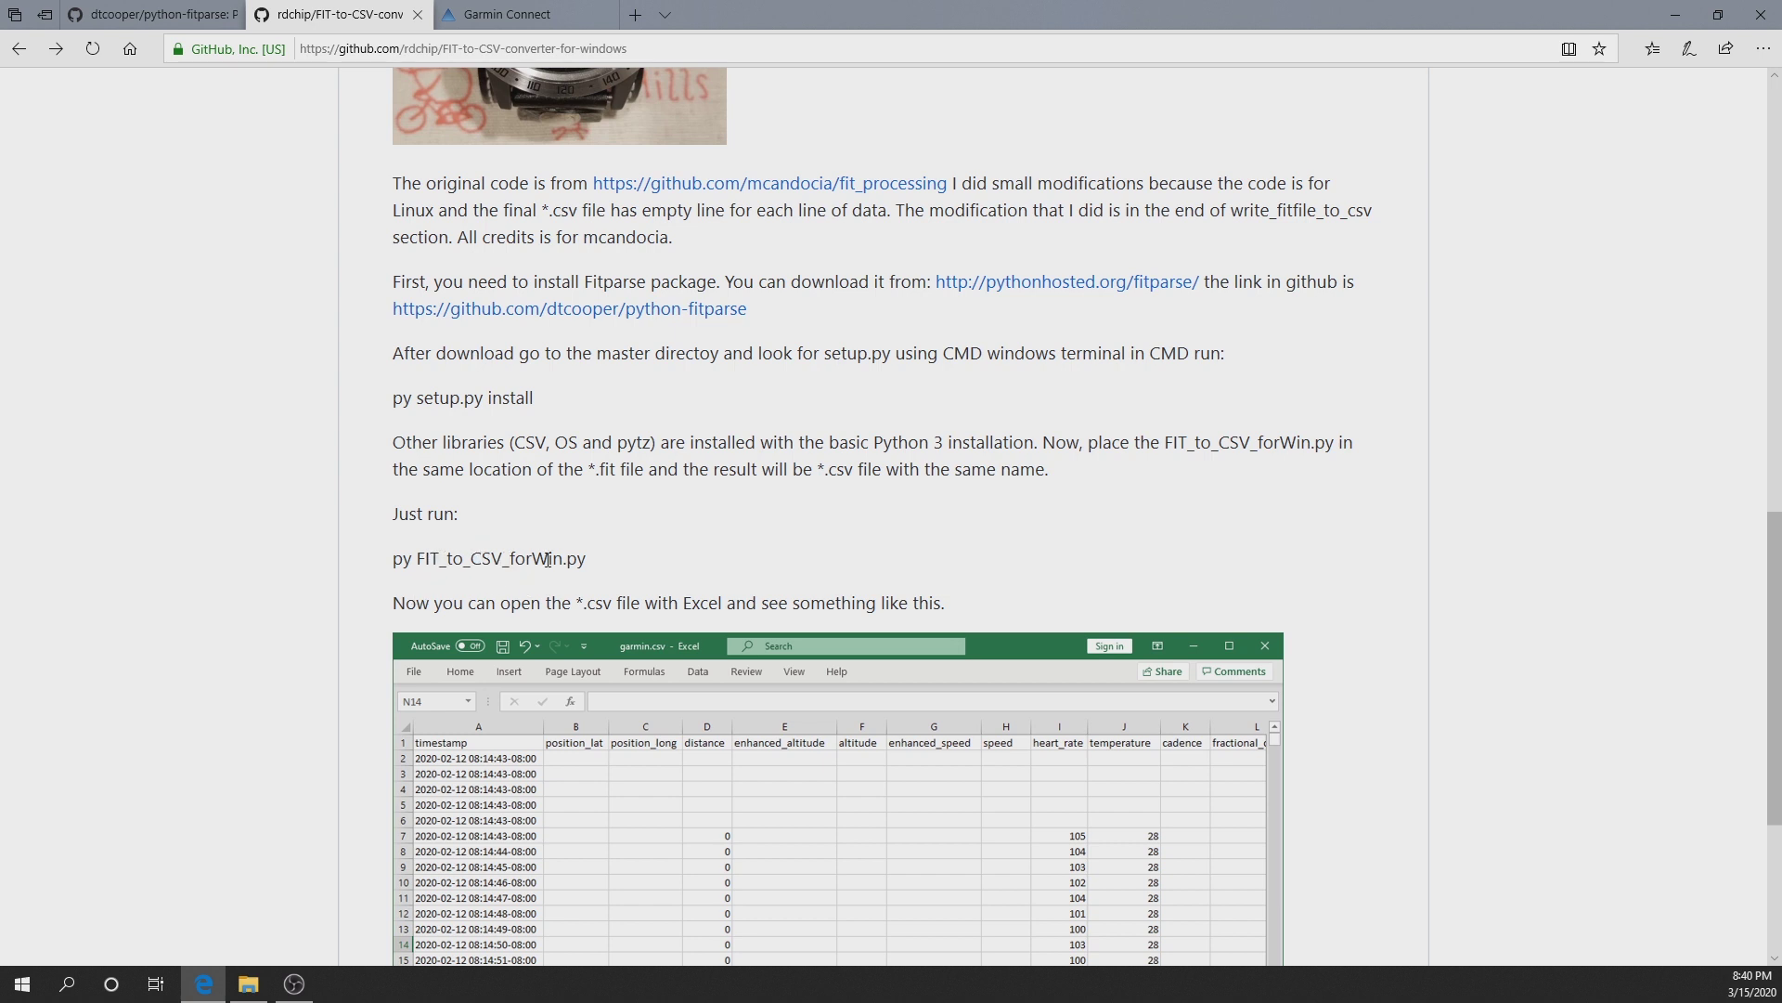
scroll(832, 582, up, 6)
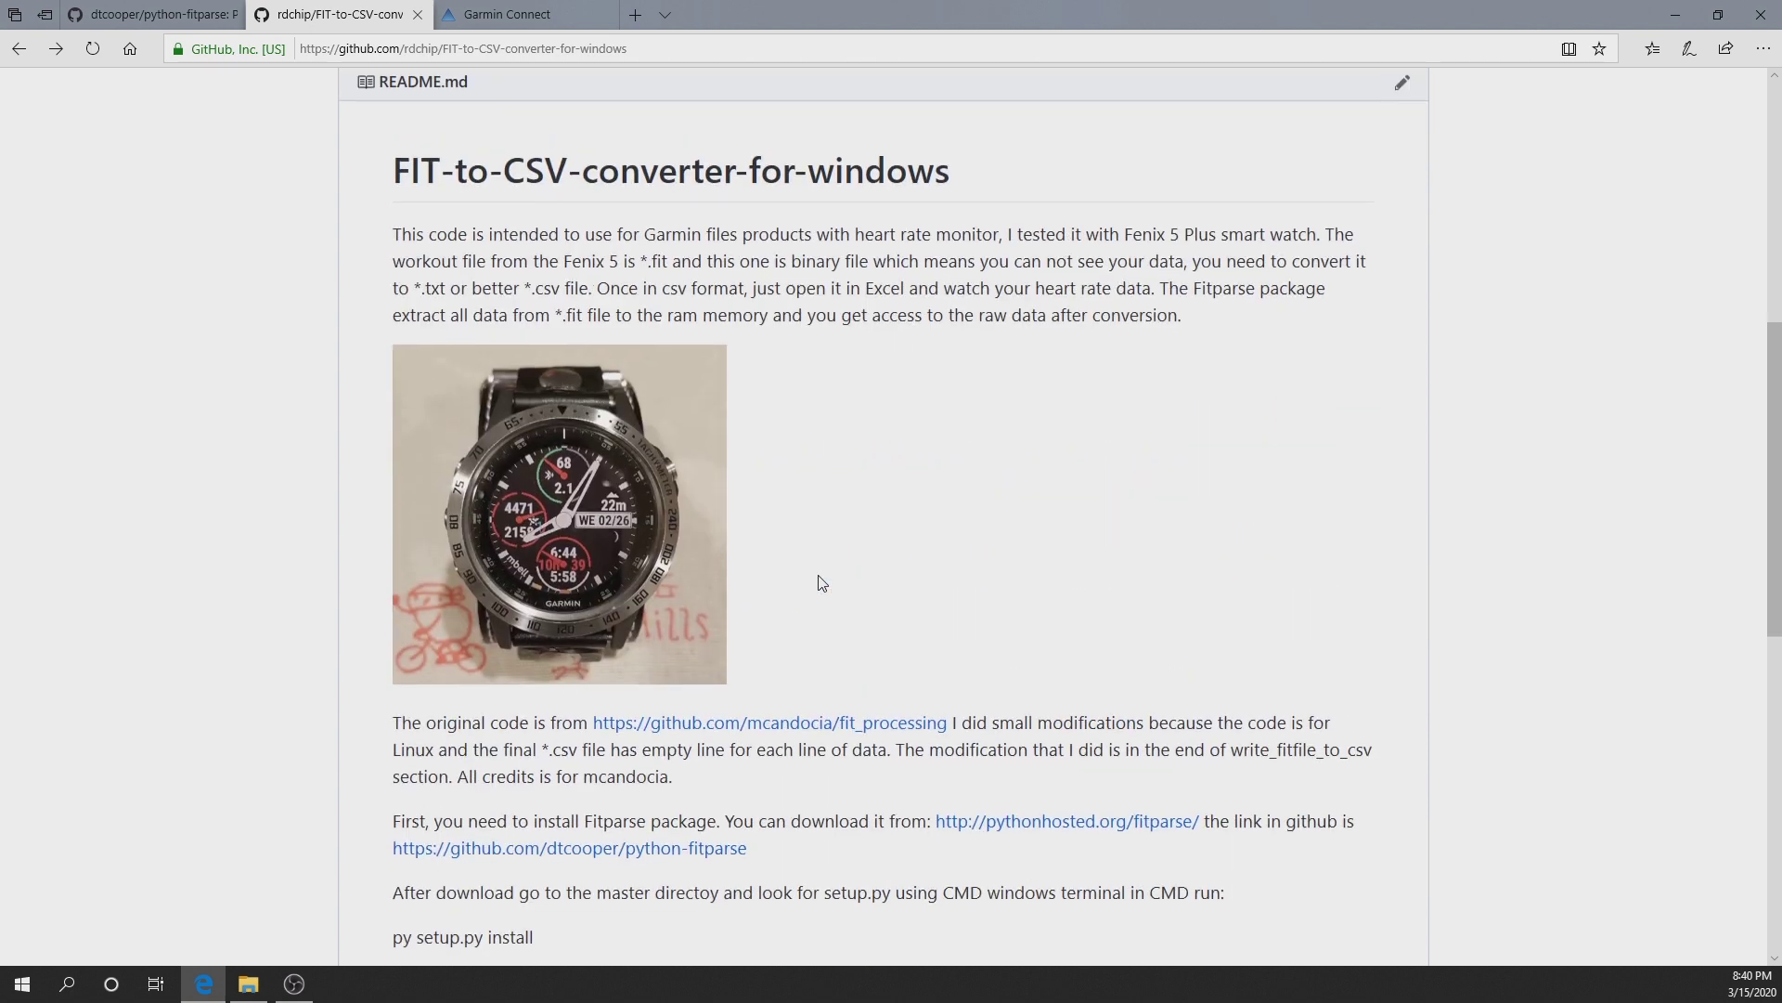
scroll(819, 583, down, 3)
scroll(821, 582, down, 2)
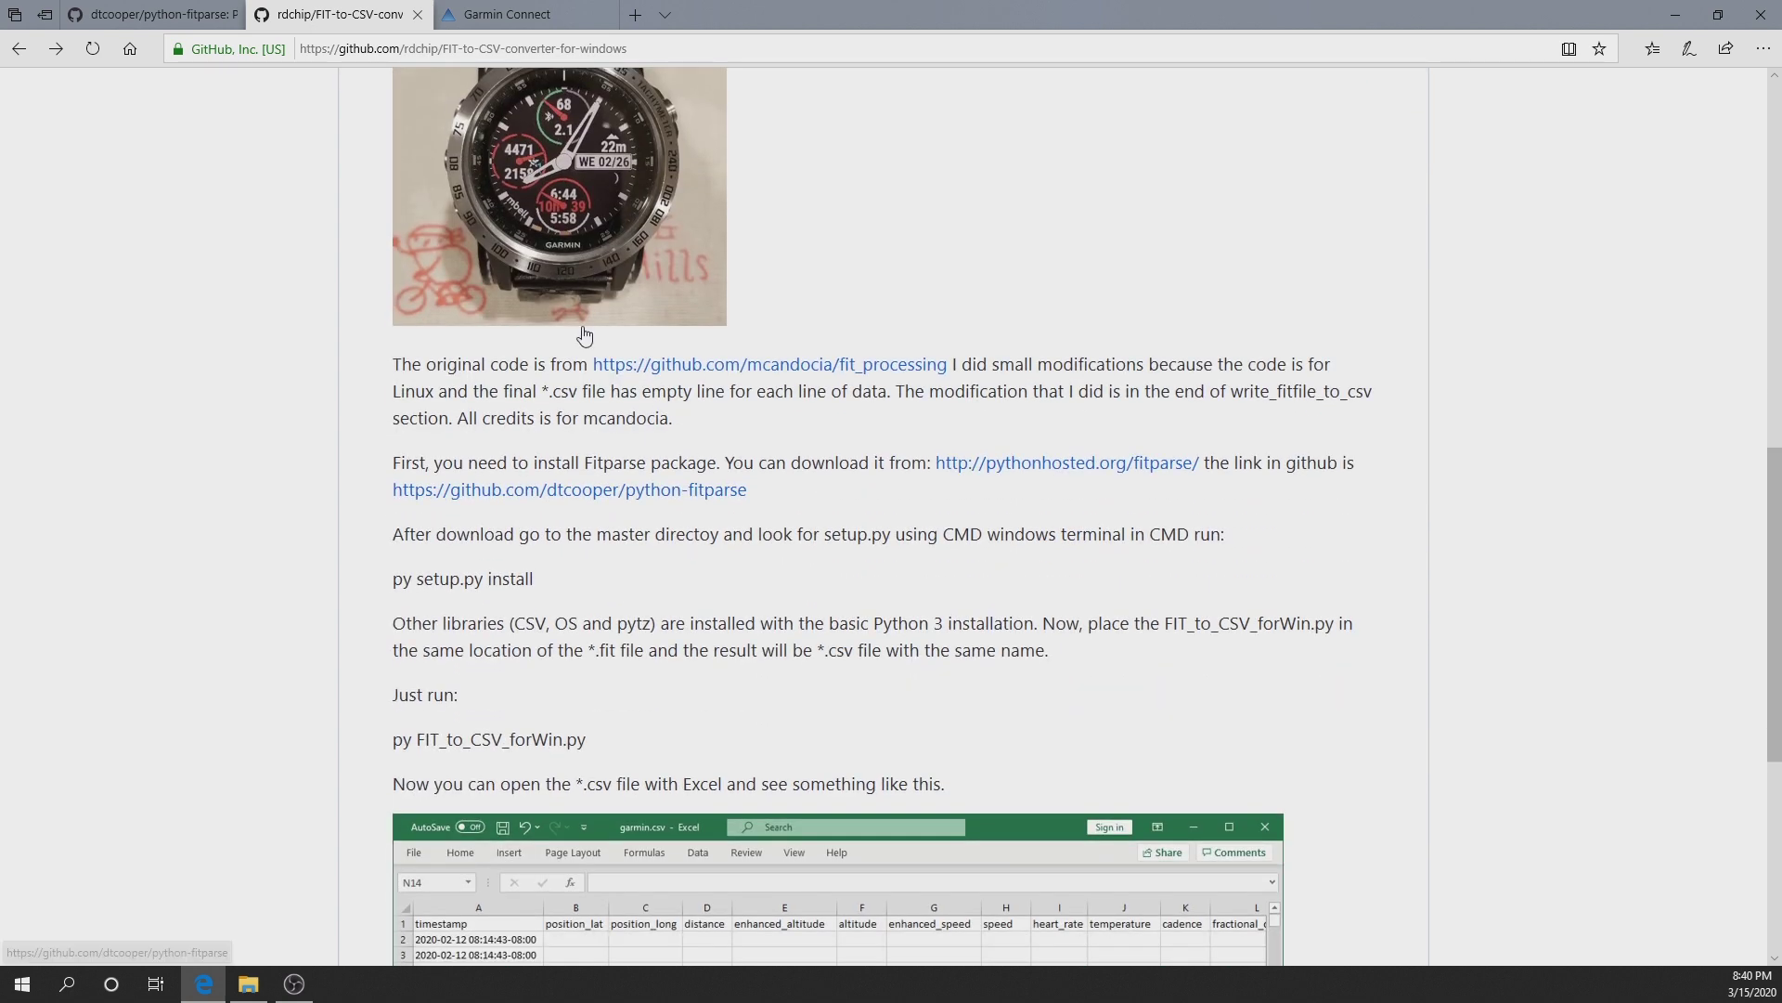
Step: Delete garmin.csv from the data folder that holds garmin.fit and FIT_to_CSV_forWin.py
click(248, 983)
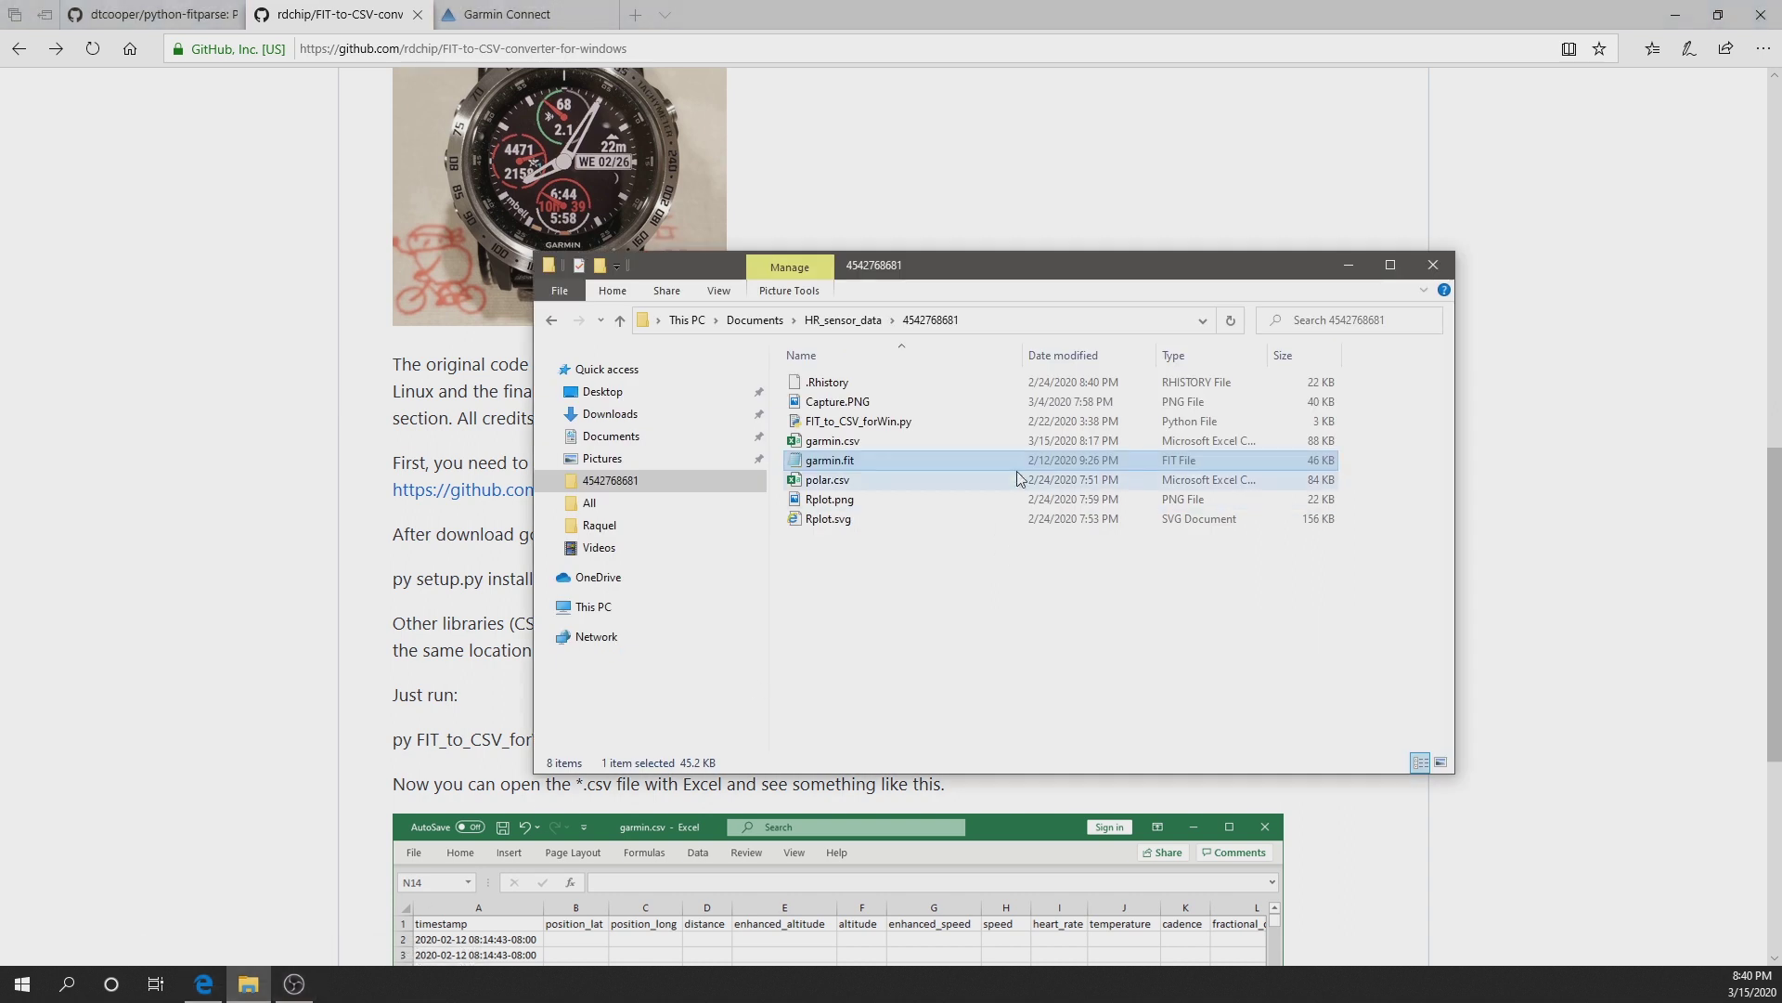
click(844, 442)
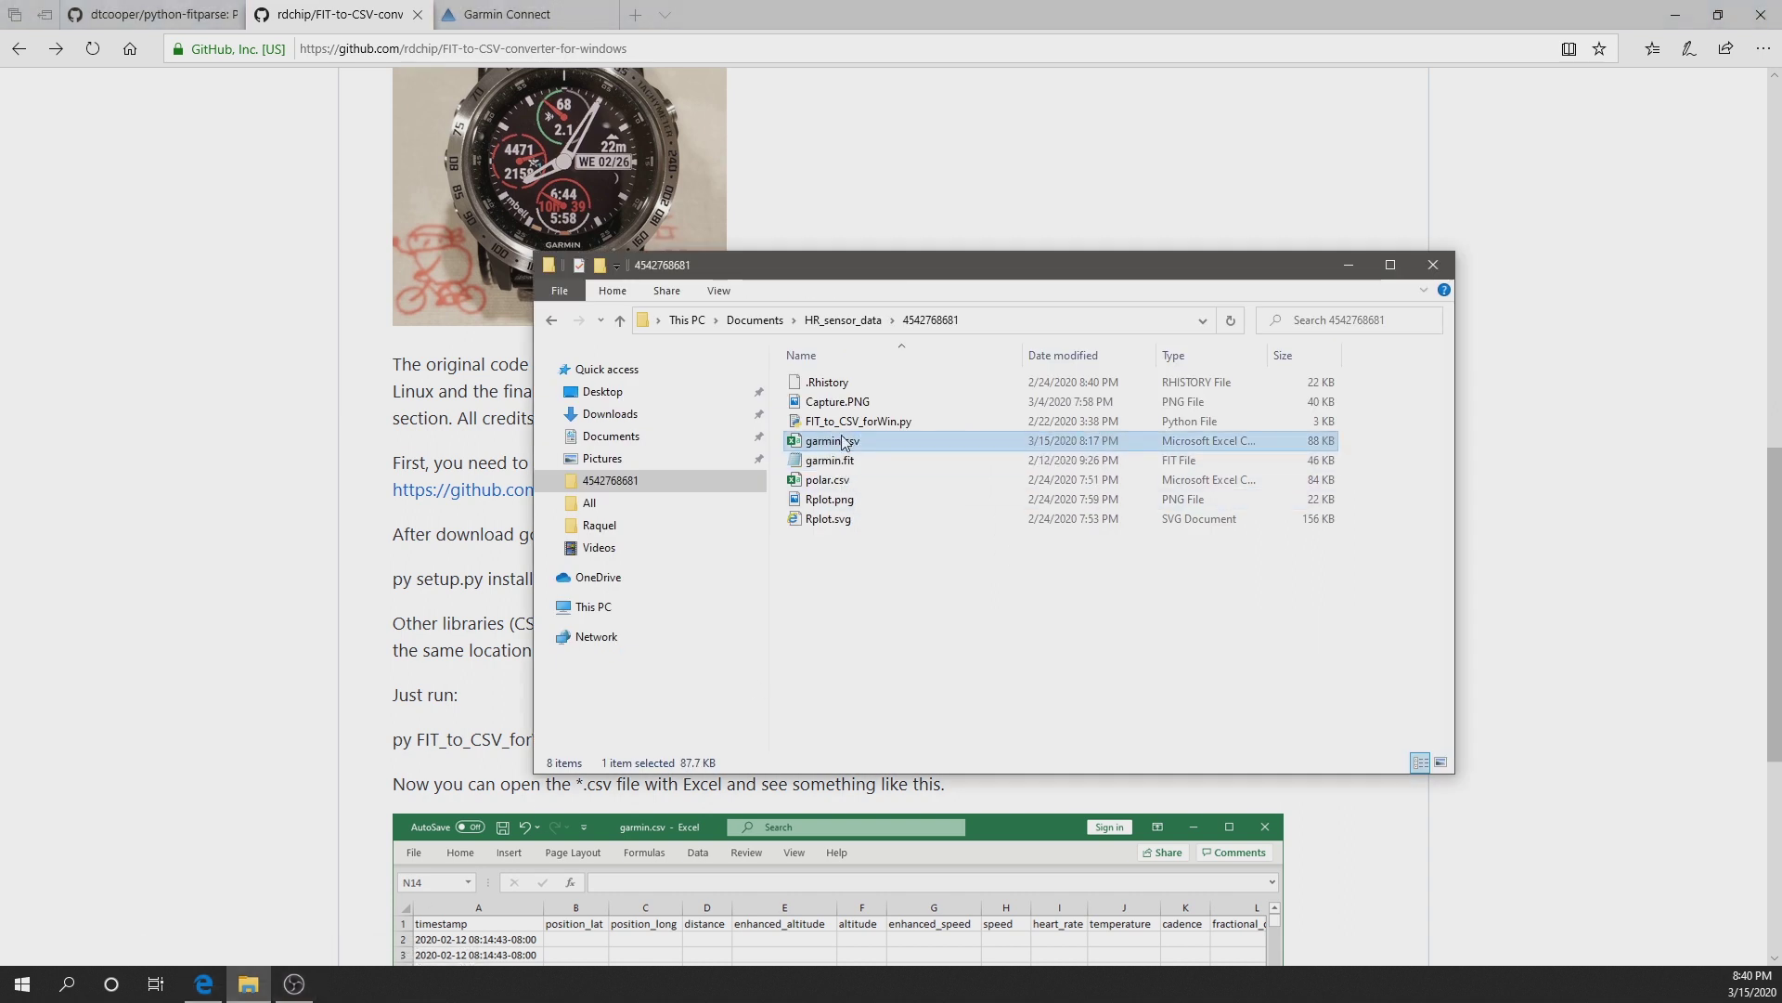
key(Delete)
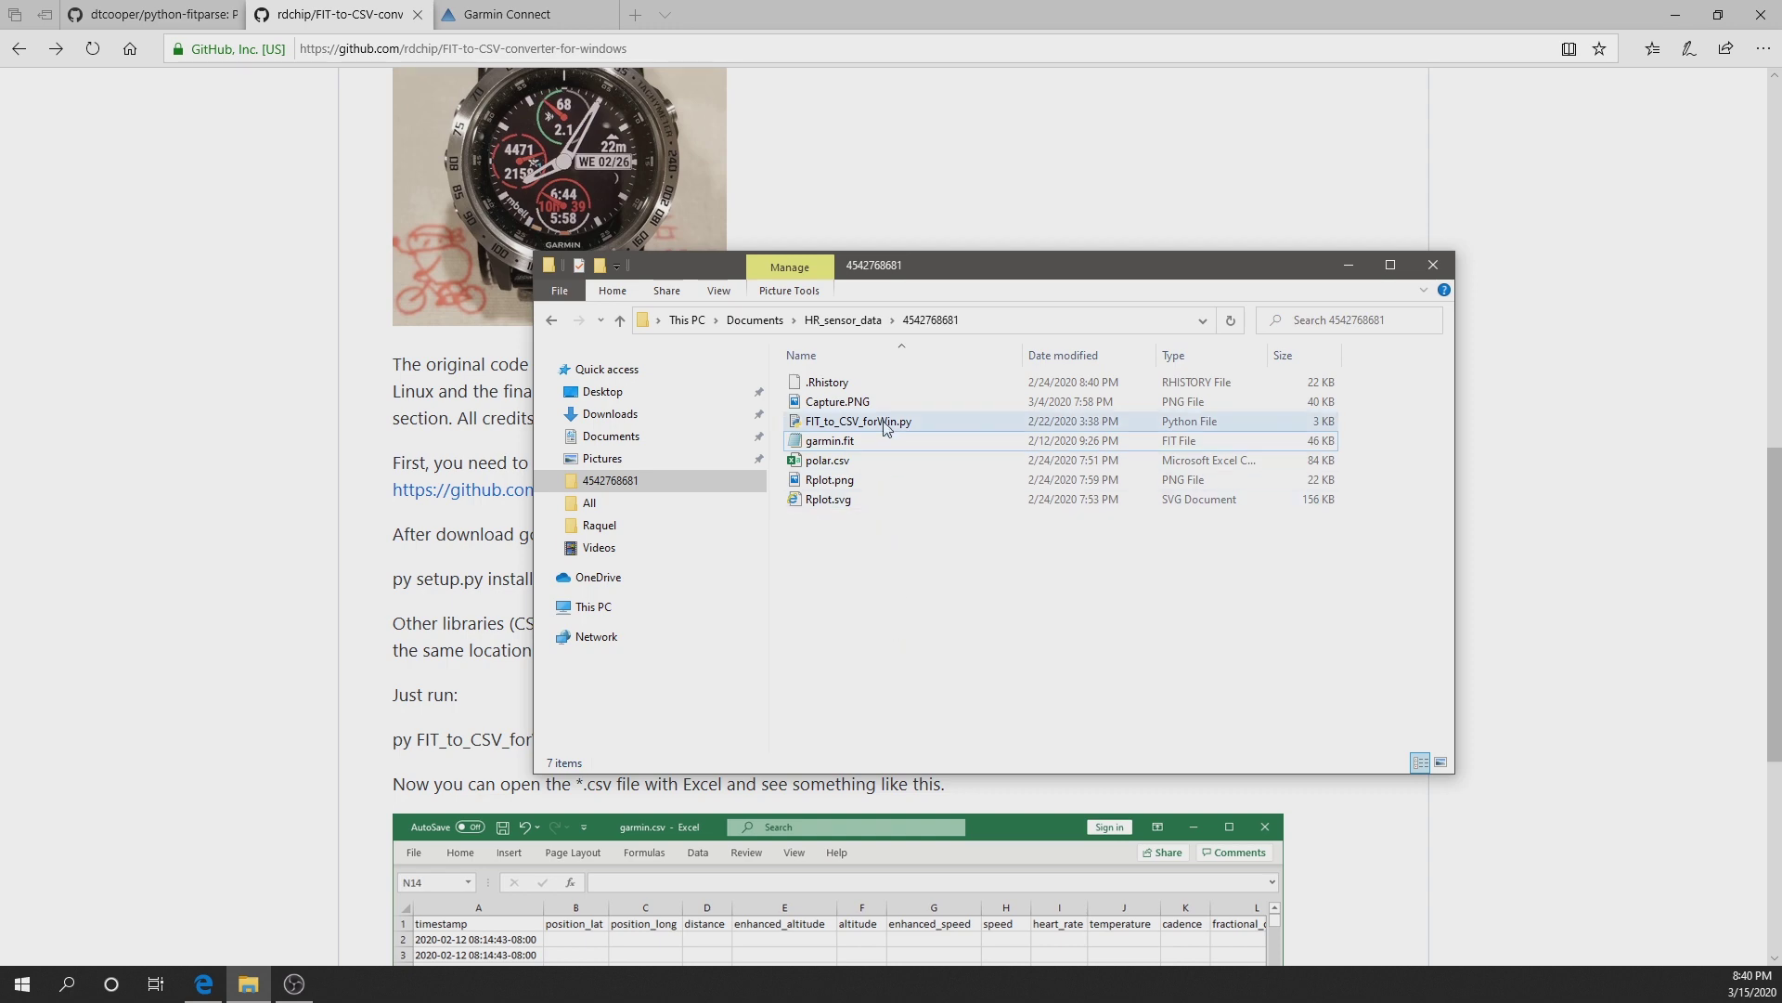
Step: Examine the code of FIT_to_CSV_forWin.py in the GitHub repository and return to the repository's README
click(226, 445)
key(F5)
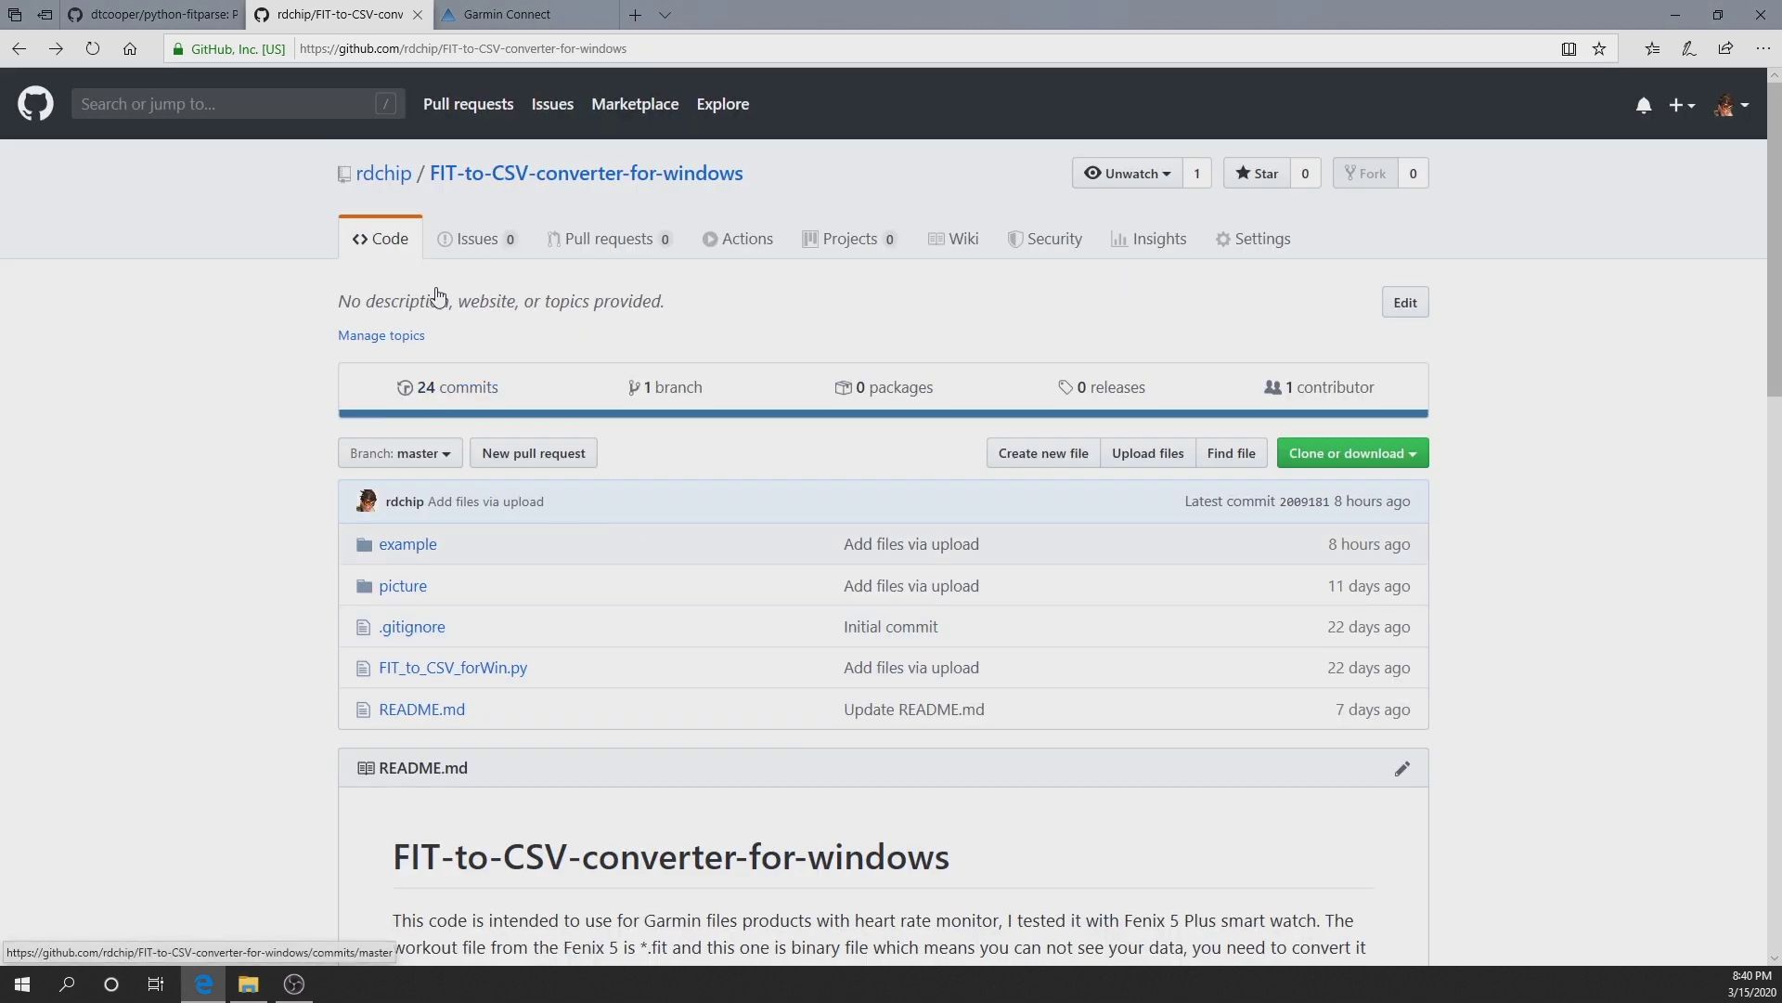
scroll(140, 662, down, 4)
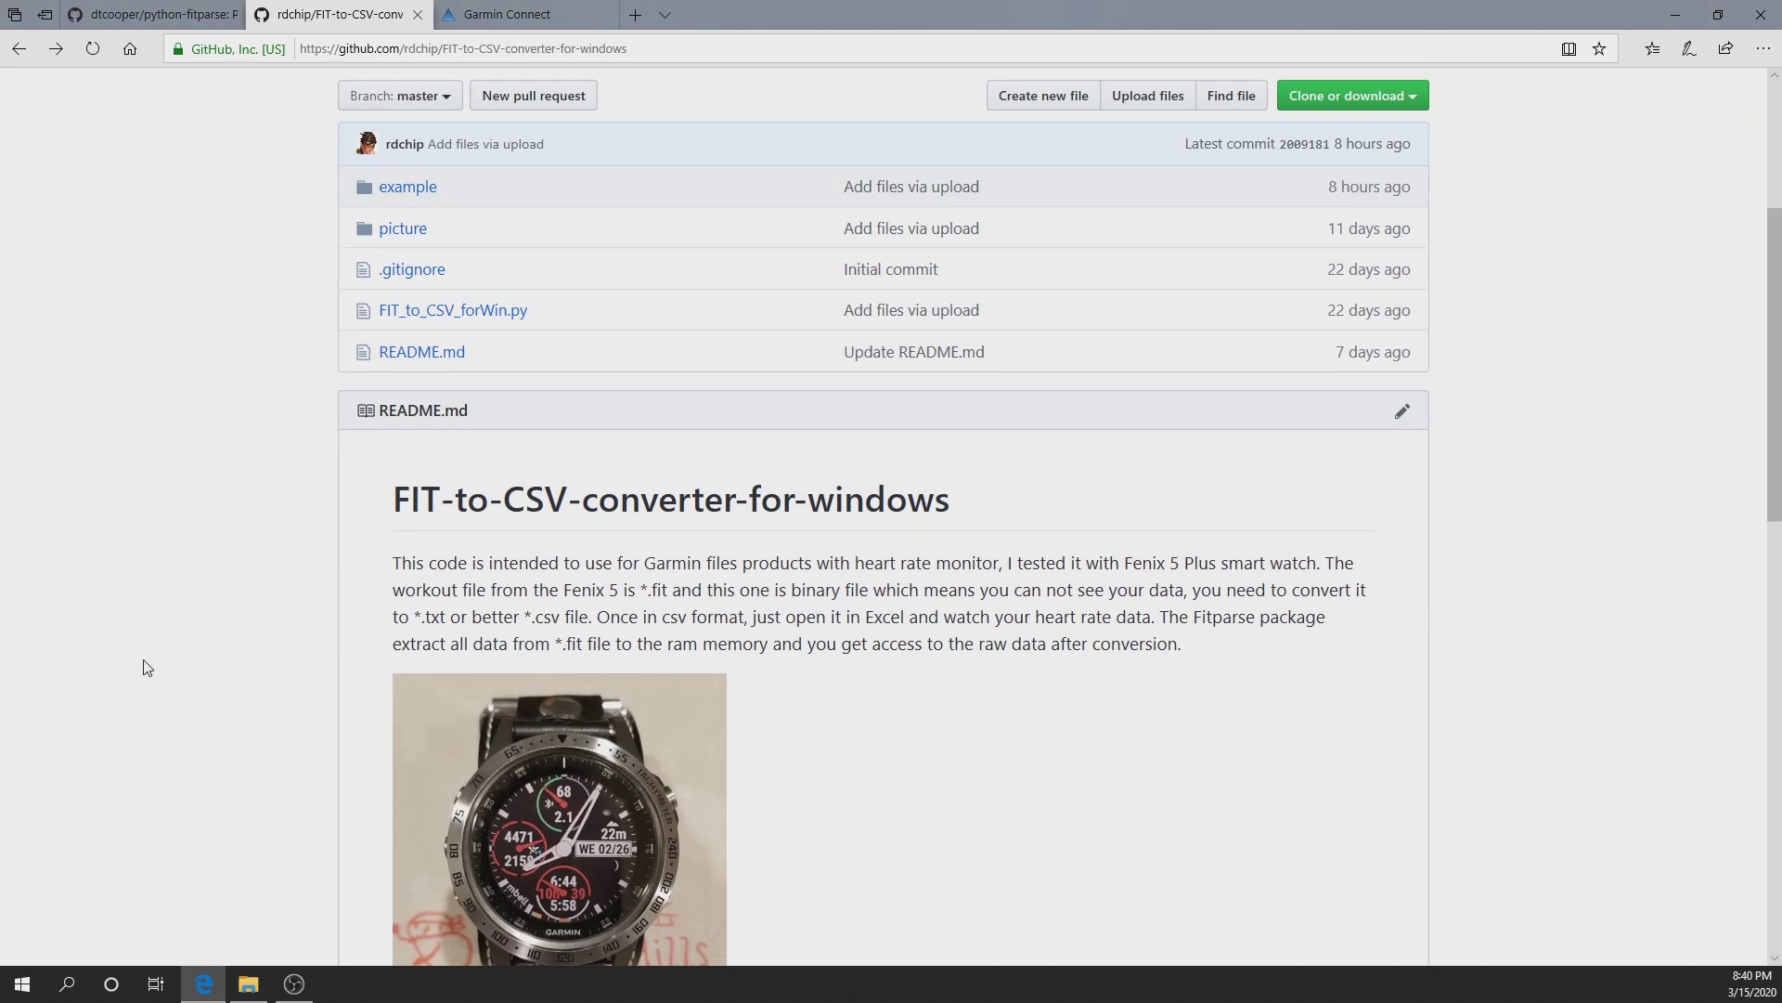
click(480, 312)
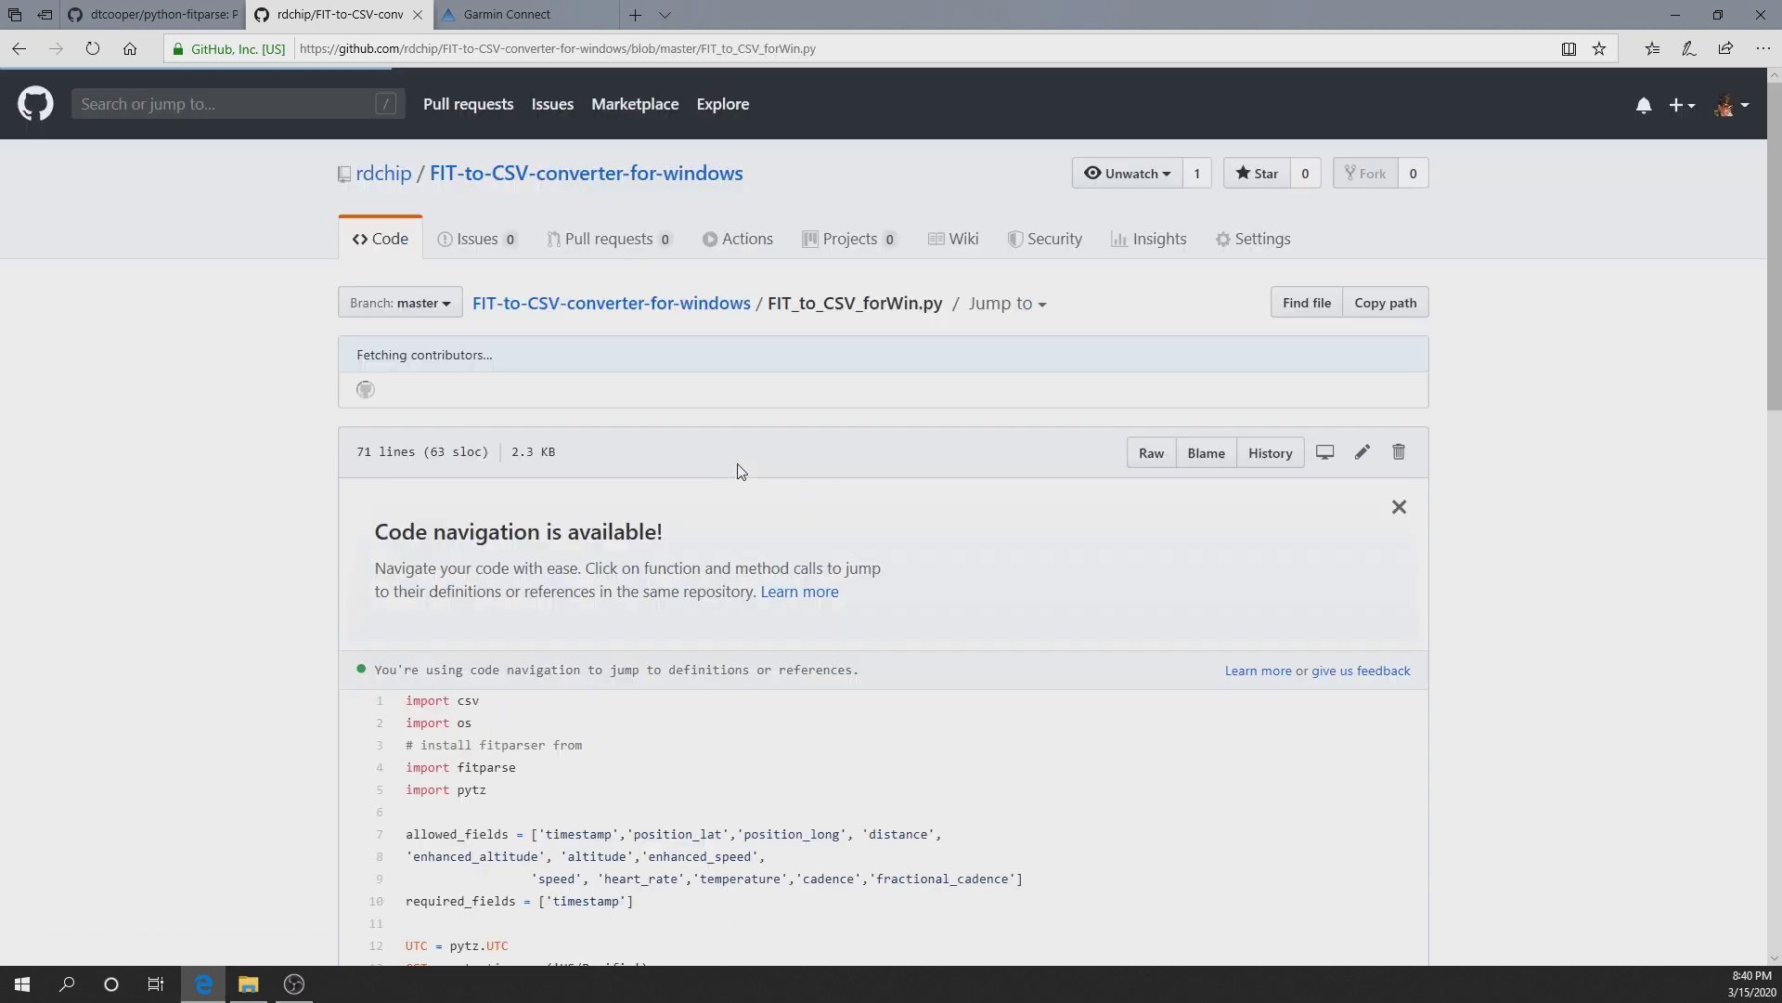
scroll(600, 656, down, 3)
scroll(600, 657, down, 12)
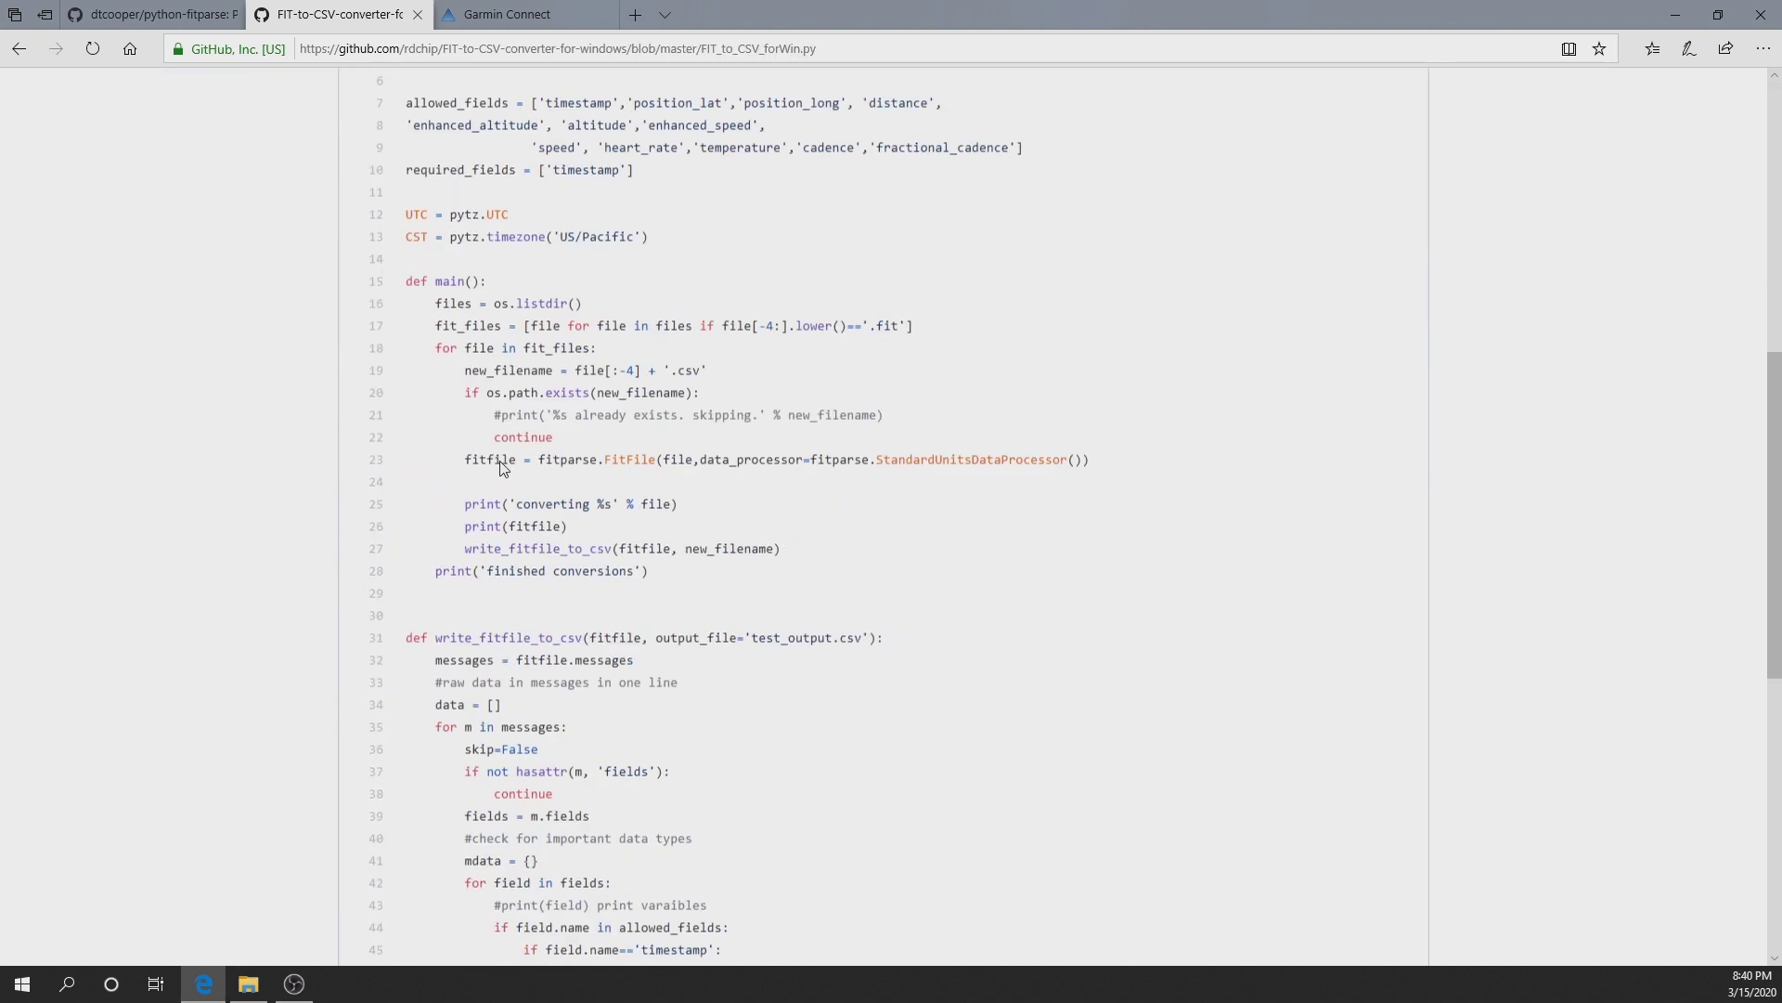
scroll(732, 696, up, 7)
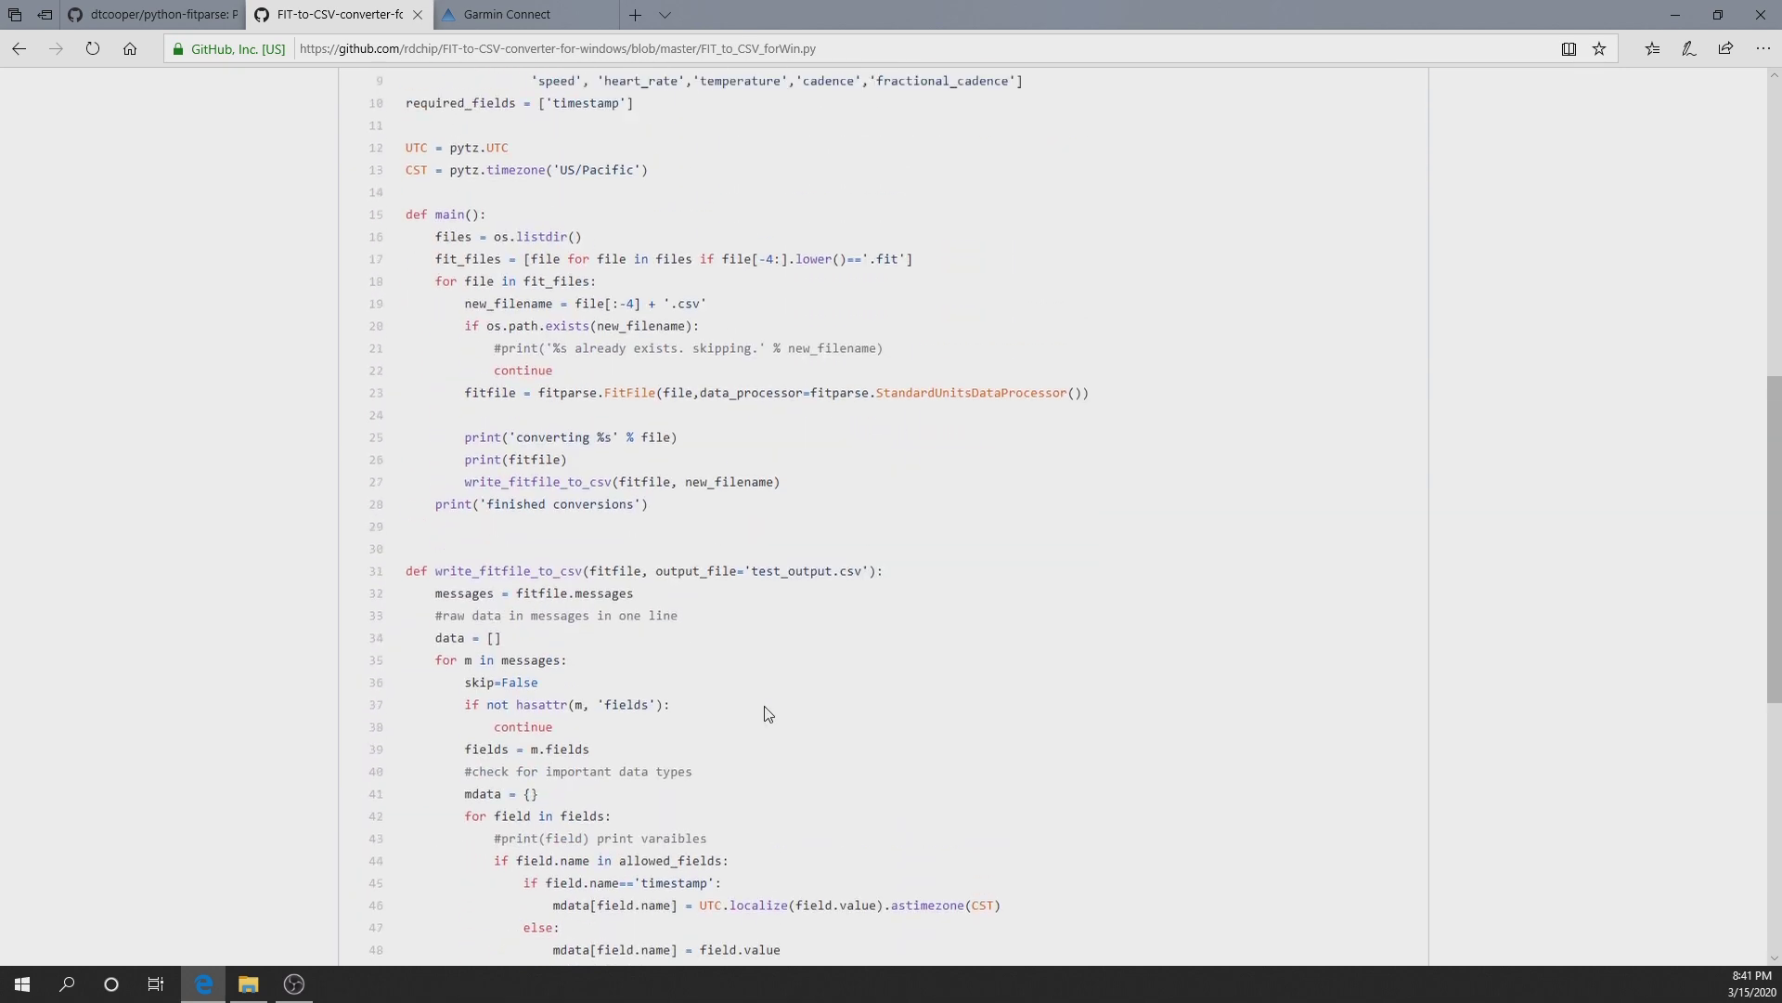
drag(457, 298, 817, 728)
click(894, 727)
scroll(886, 650, up, 9)
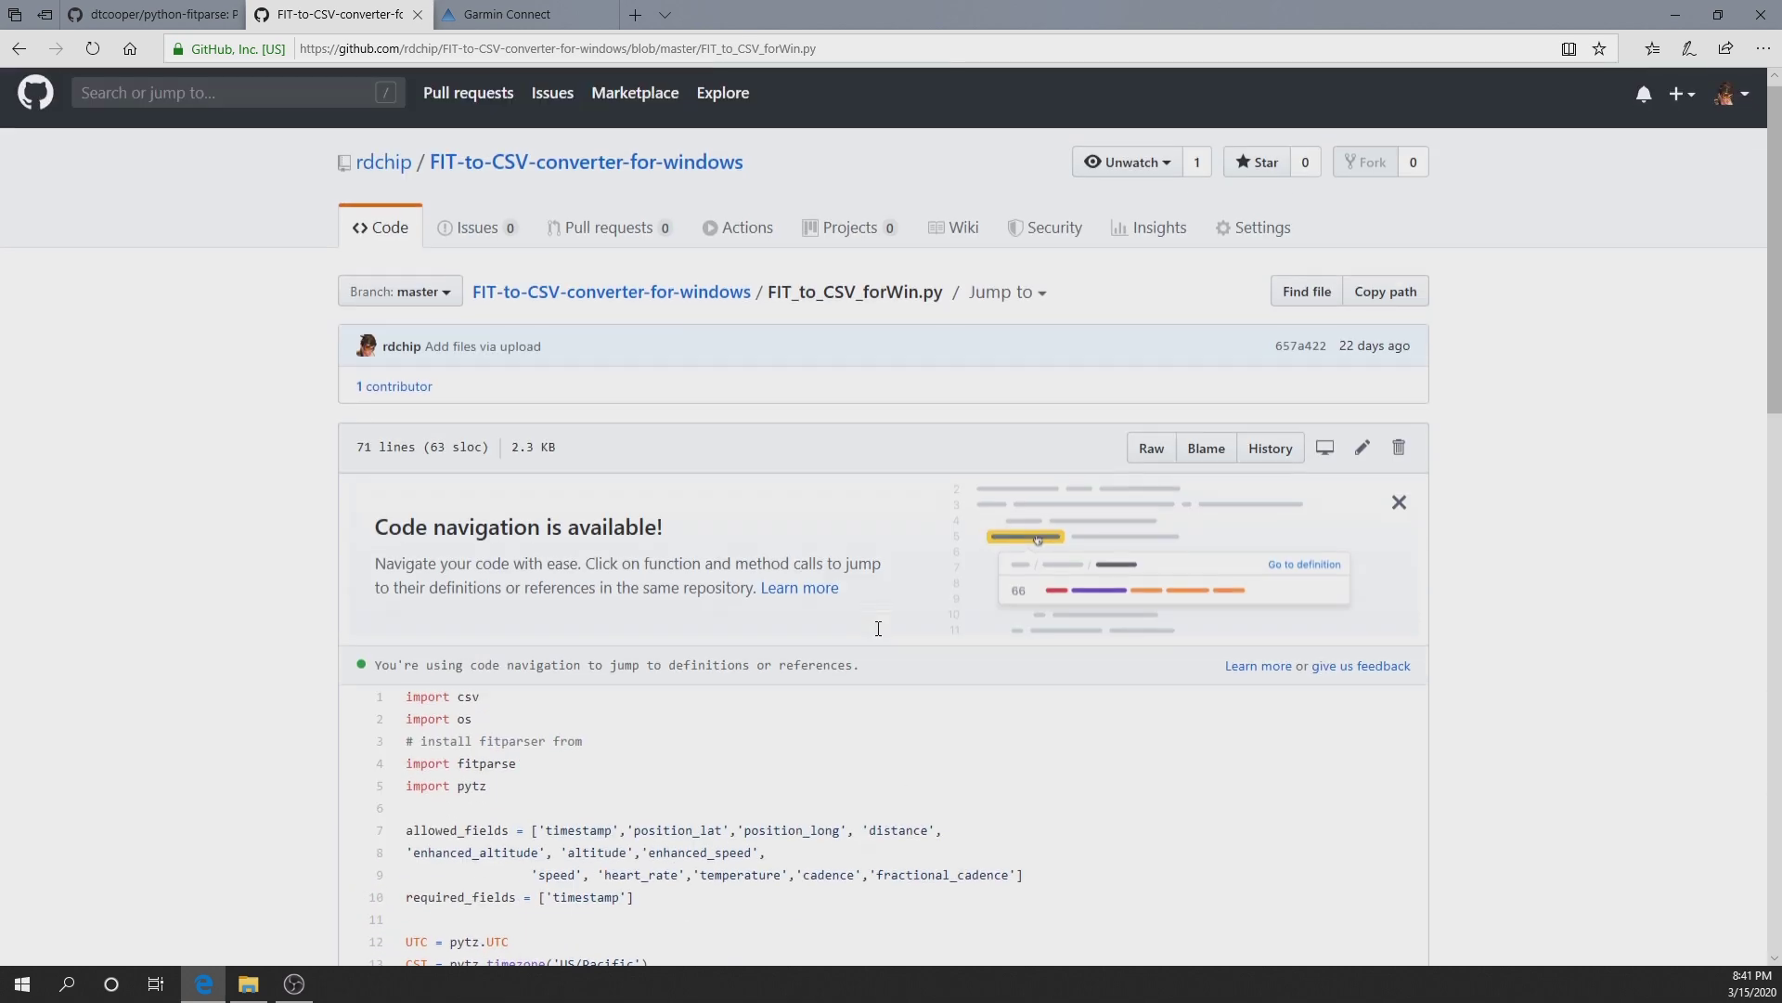
click(458, 182)
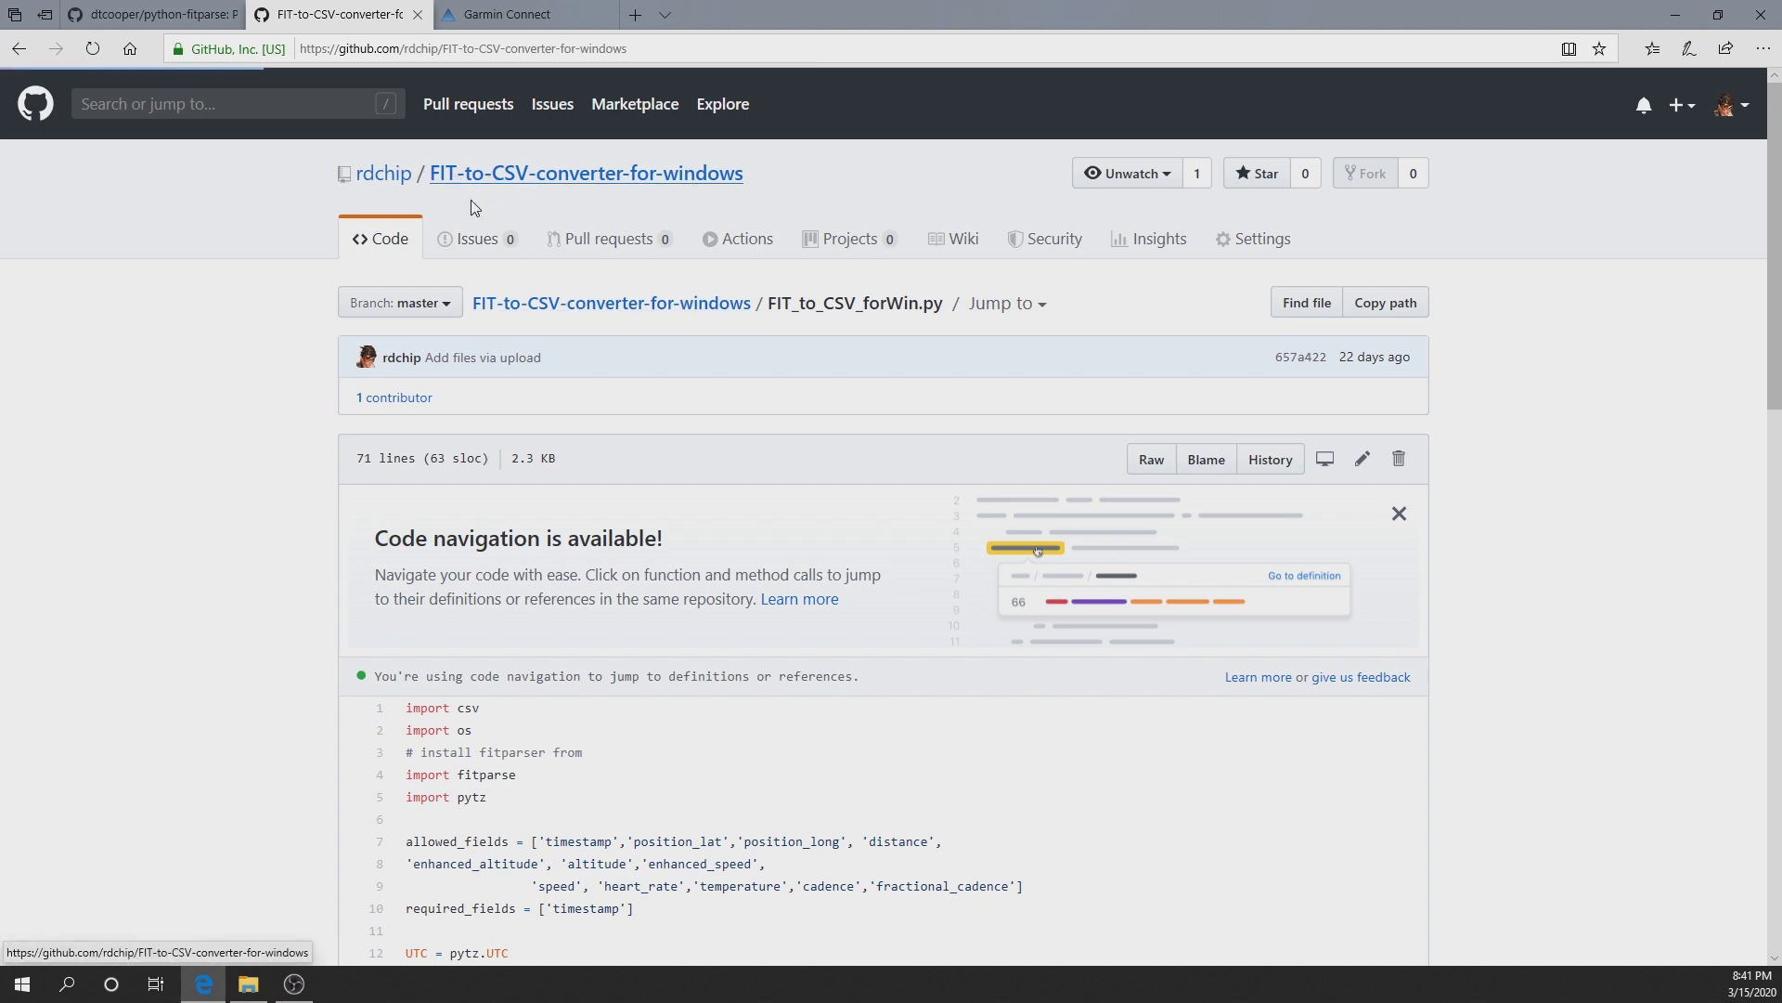
scroll(734, 631, down, 10)
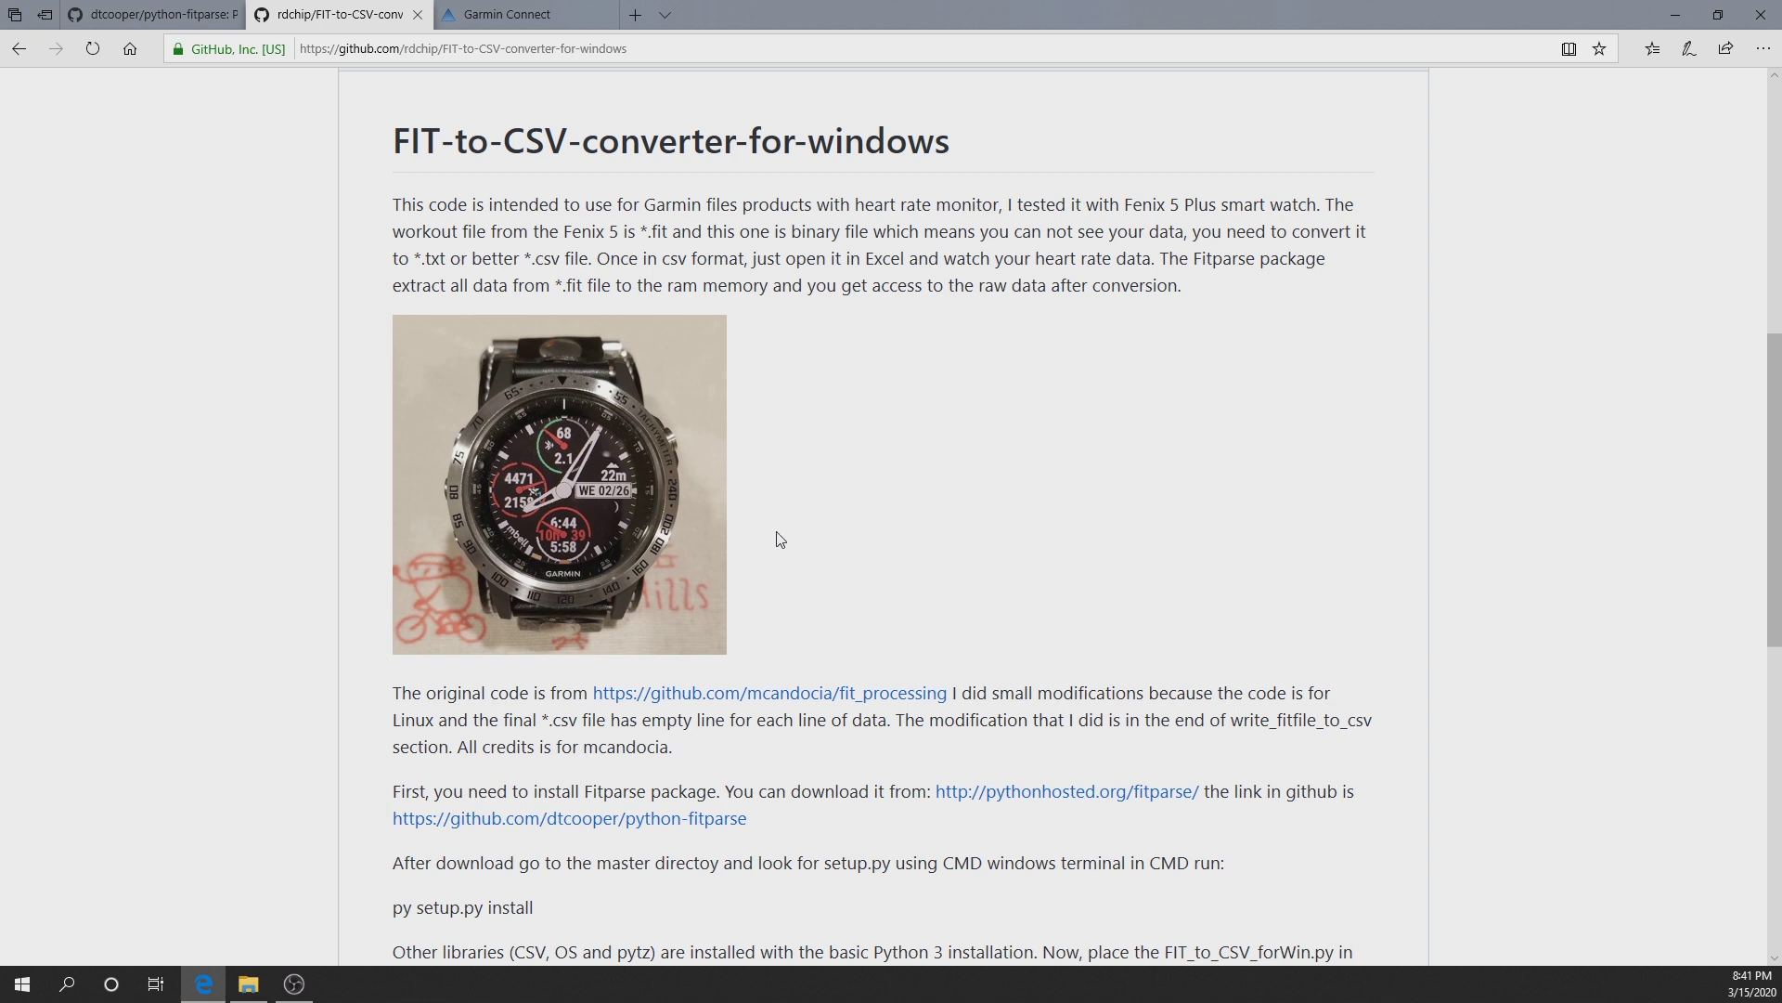
Step: Search Windows for "py" to check for a Python installation
click(60, 994)
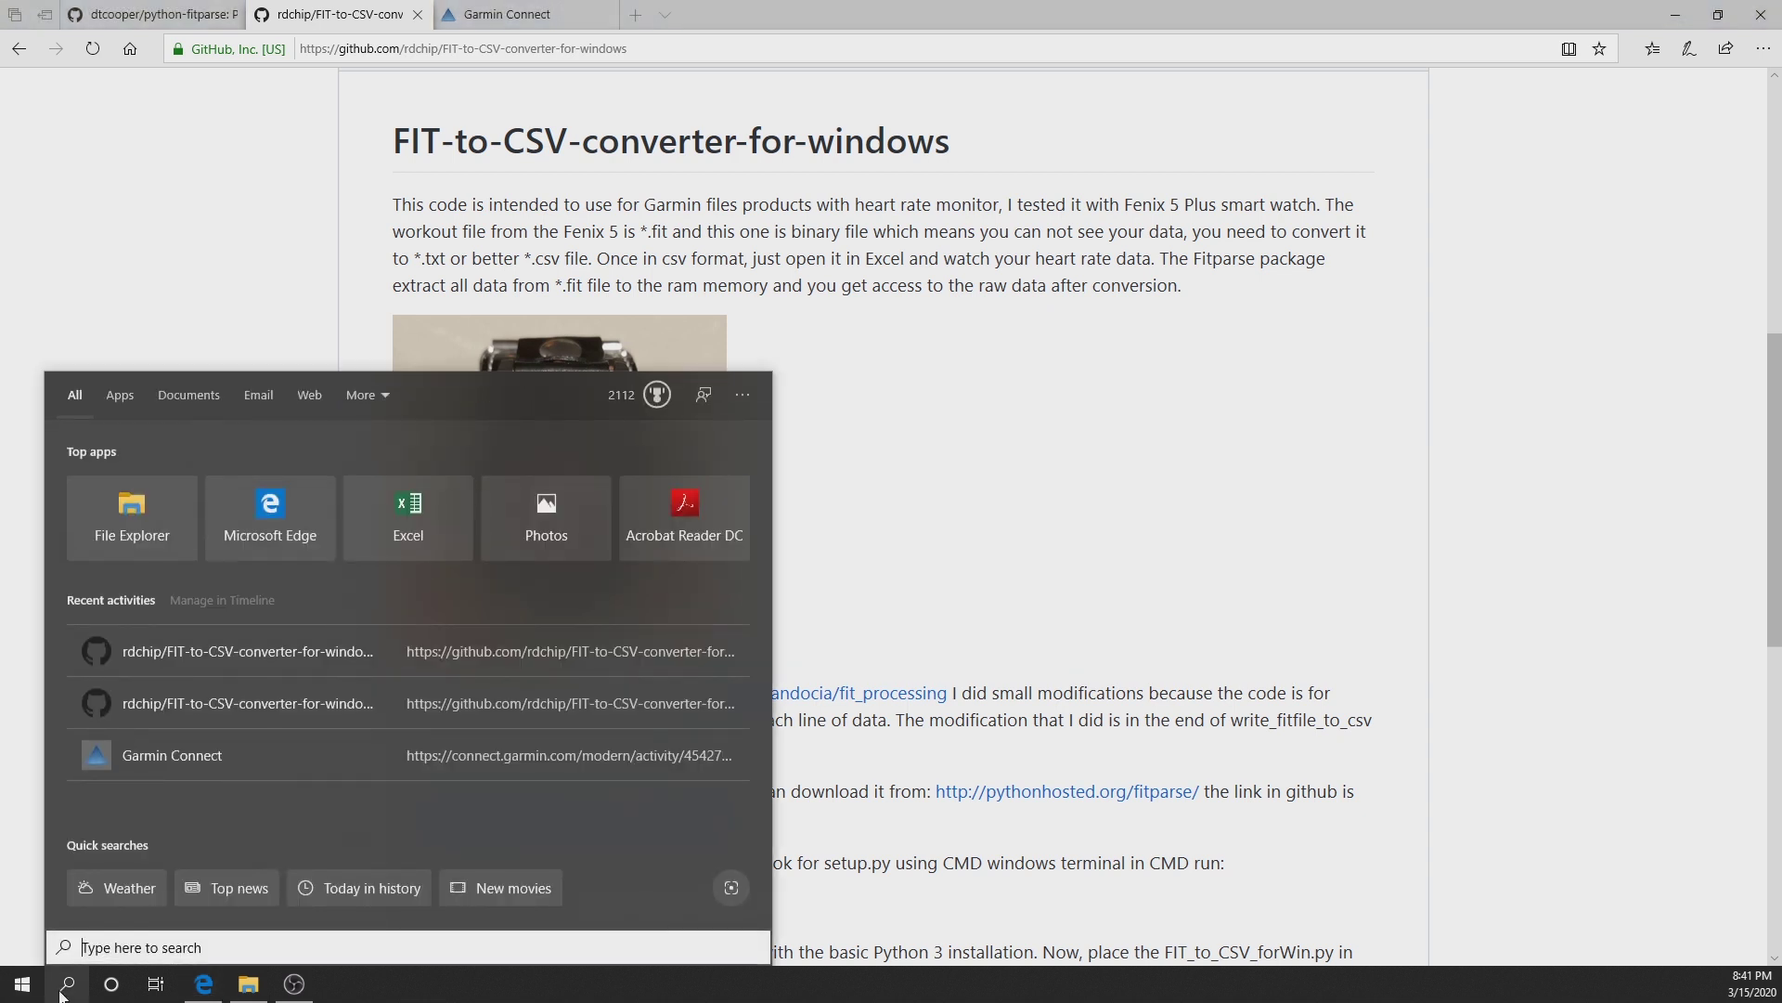
text(py)
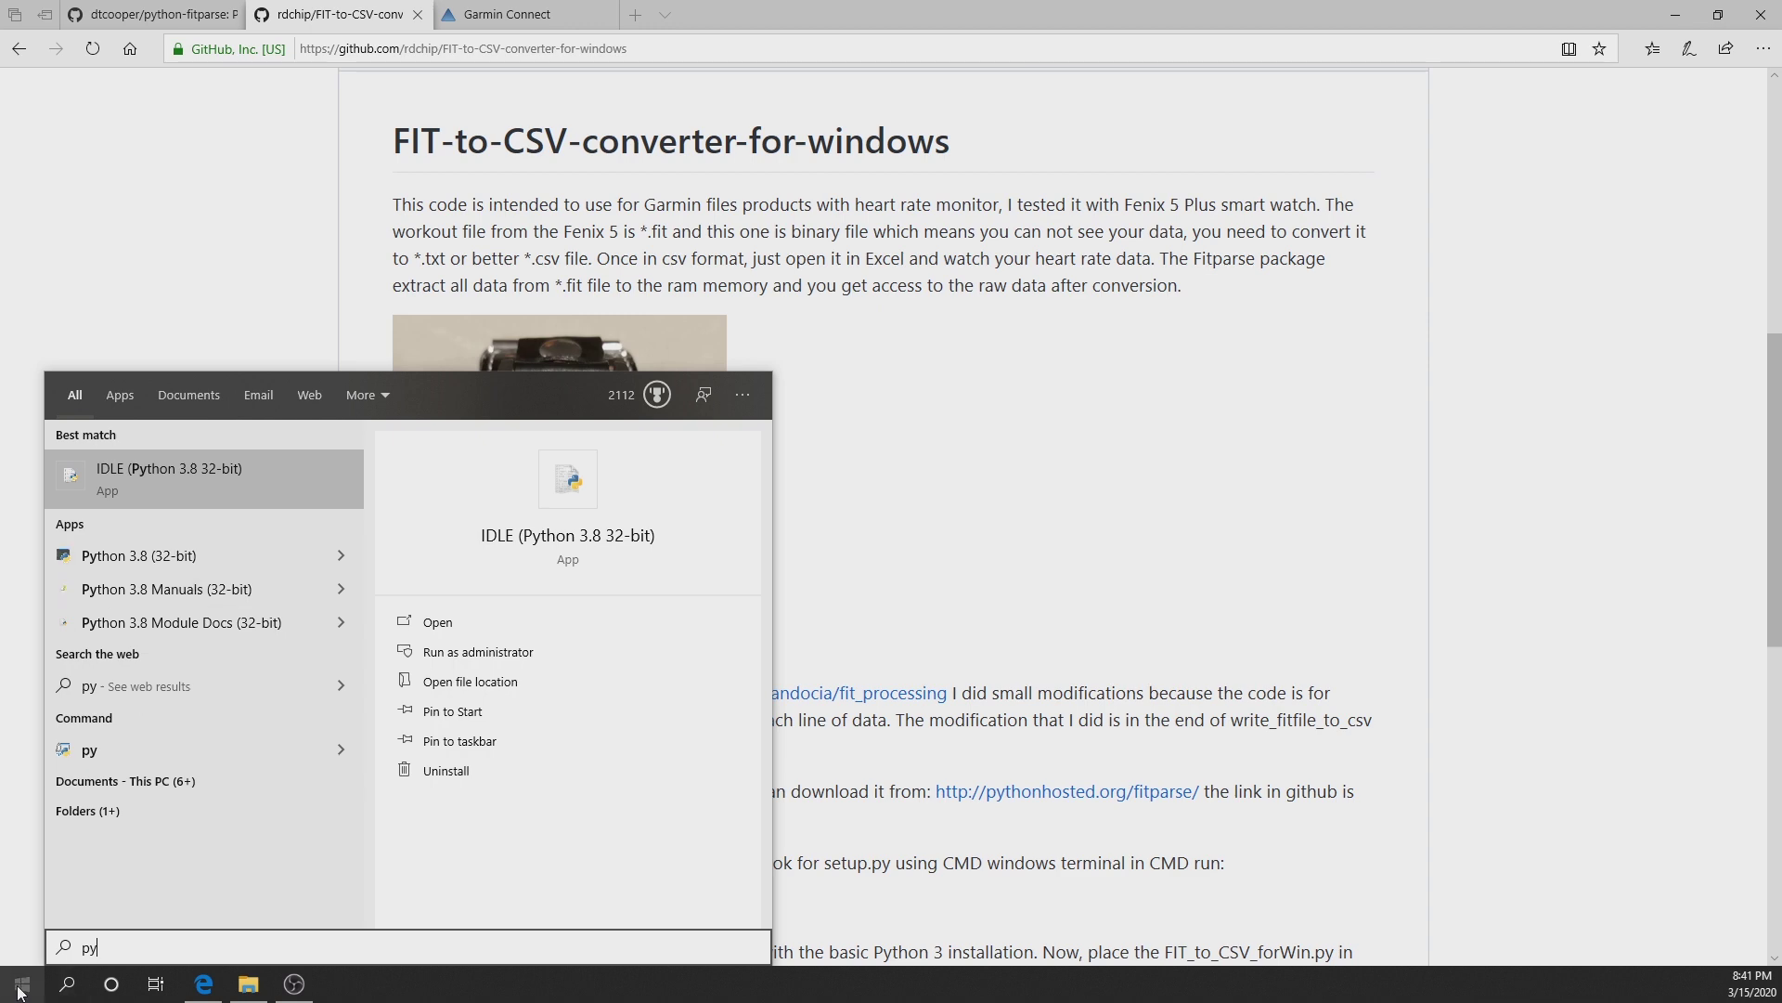
key(Escape)
Step: Switch to the dtcooper/python-fitparse repository on GitHub and examine its file list and README
scroll(388, 590, down, 2)
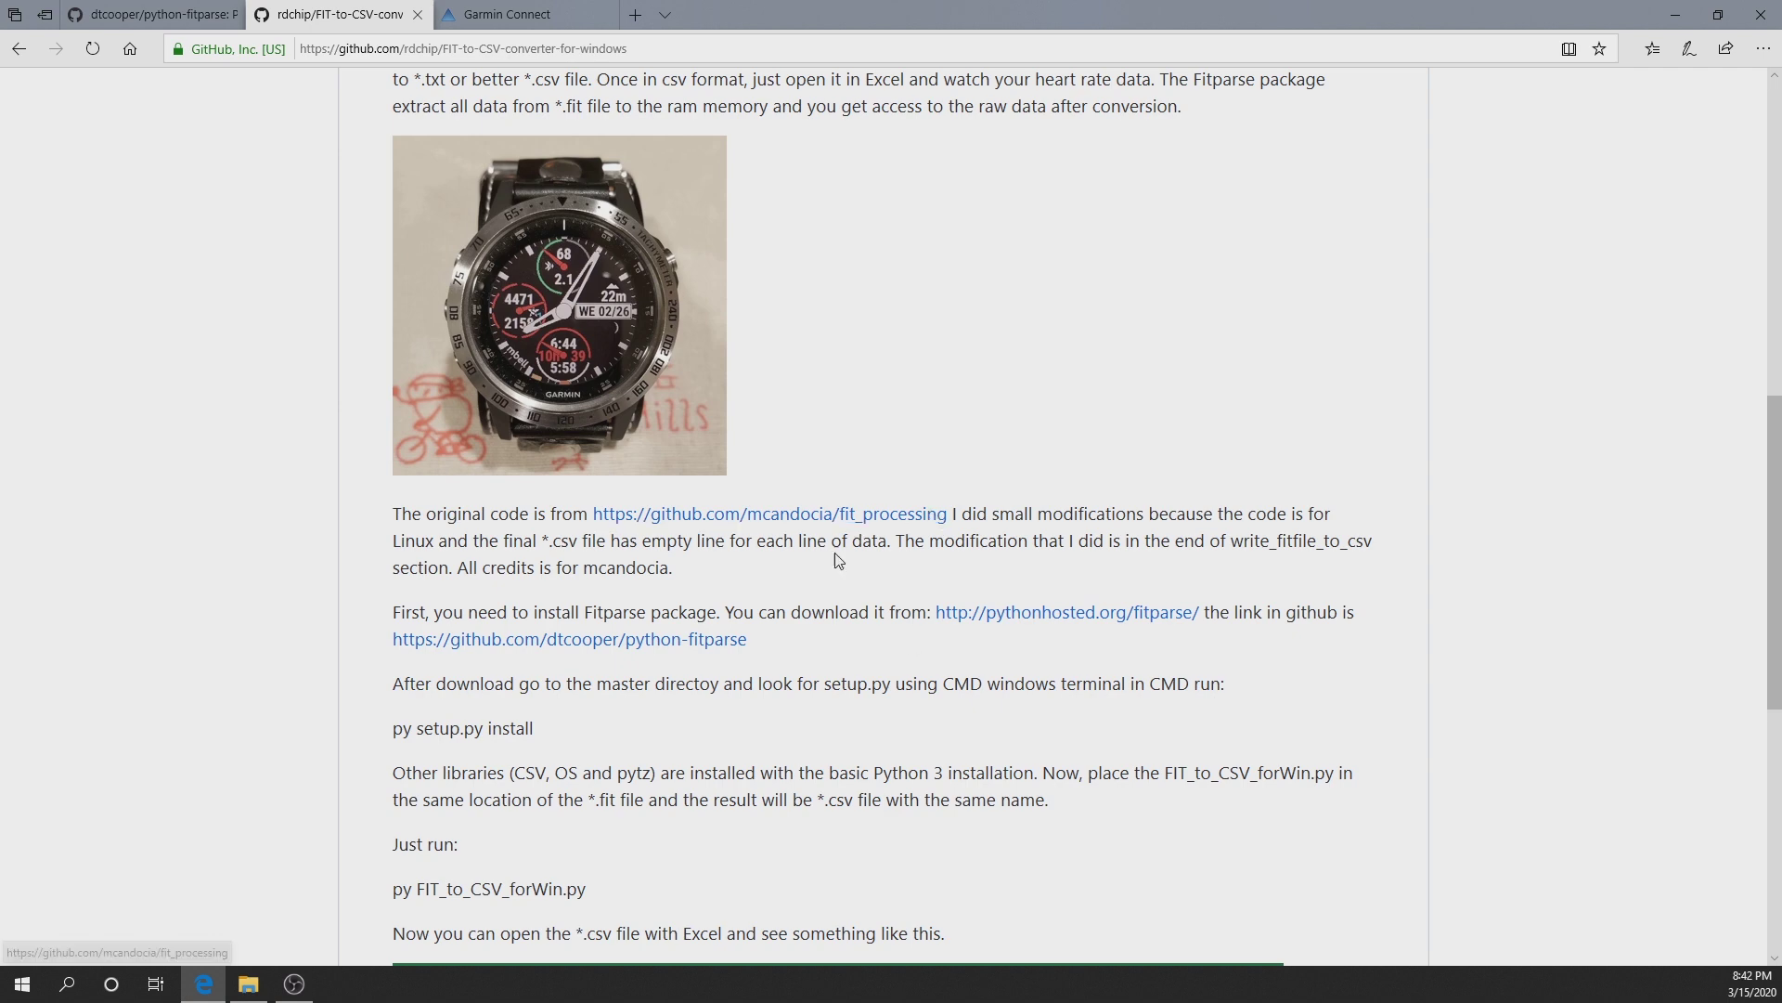
click(148, 15)
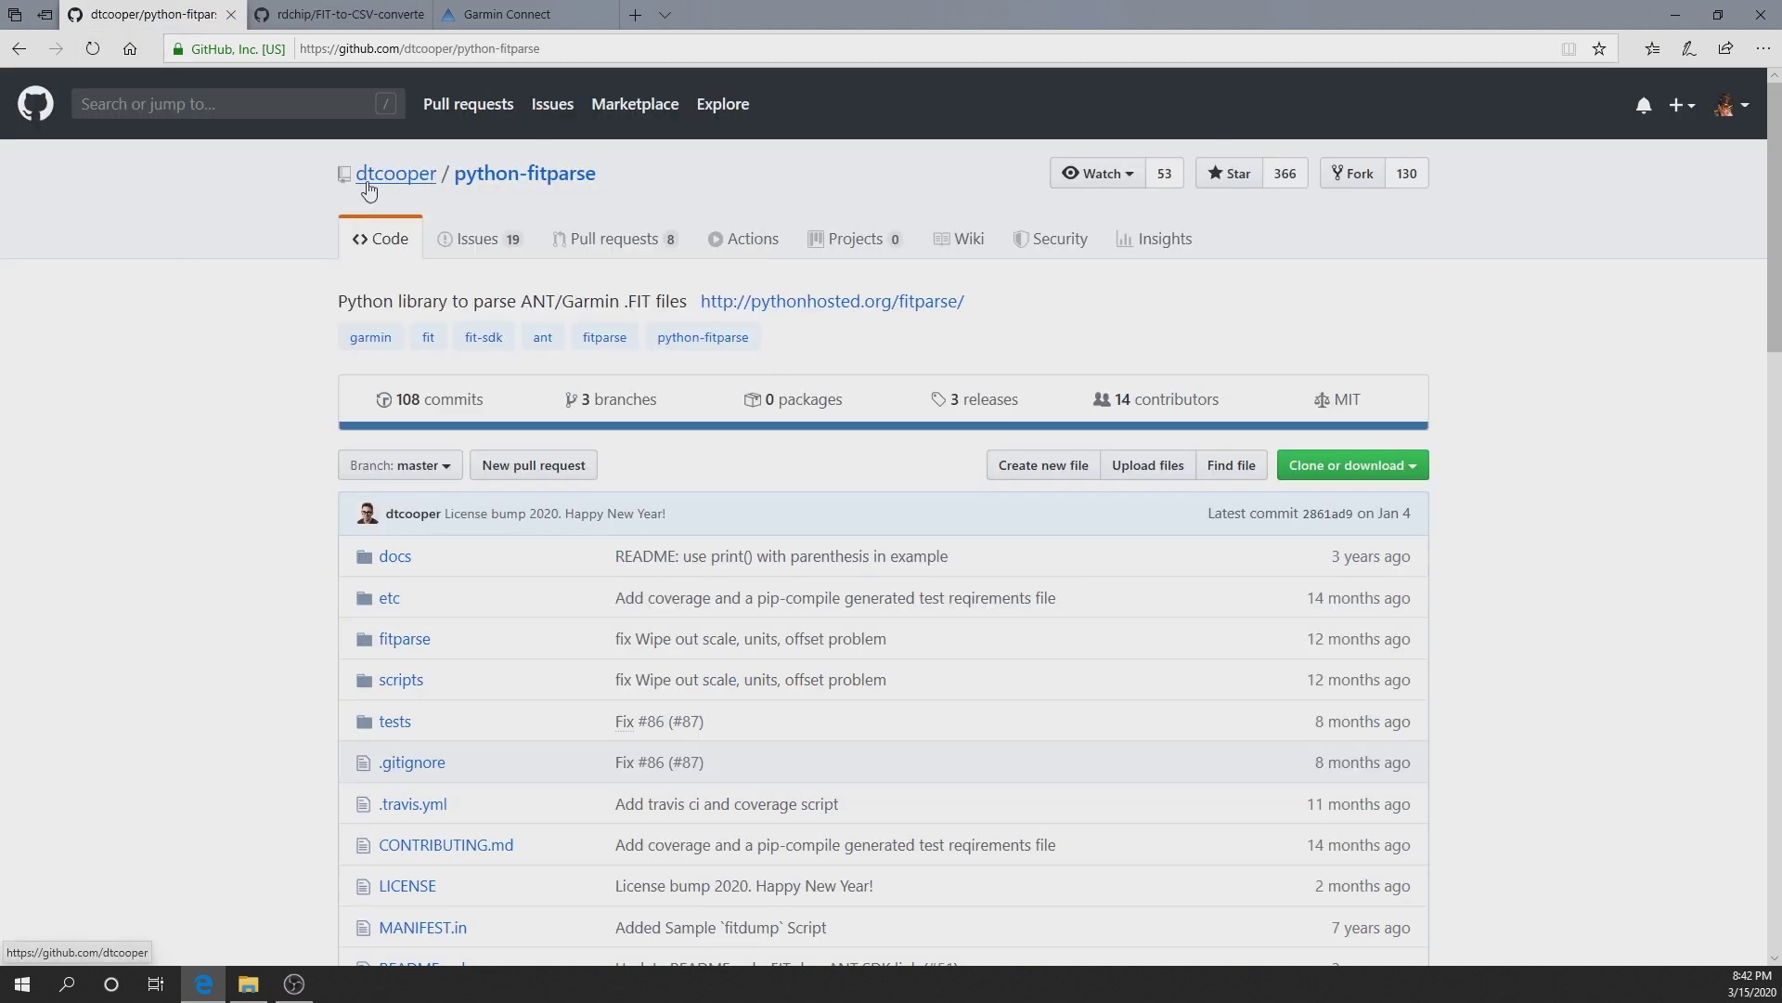
mouse_move(373, 181)
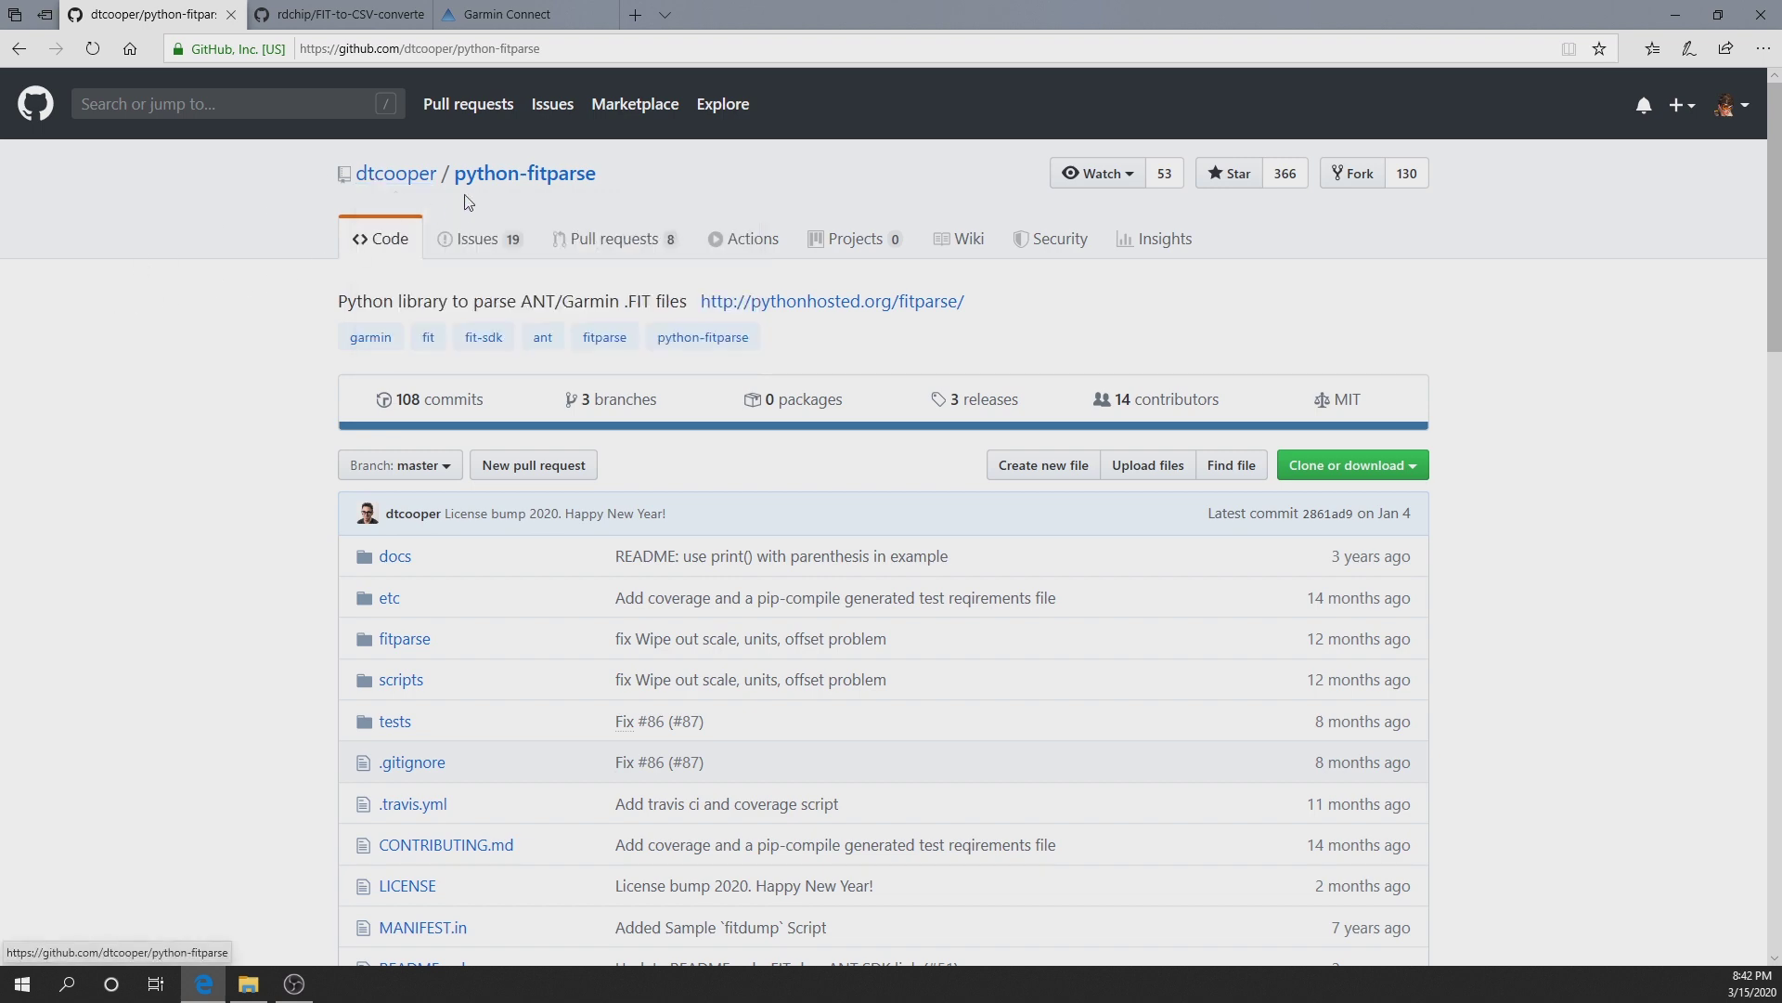
scroll(202, 583, down, 4)
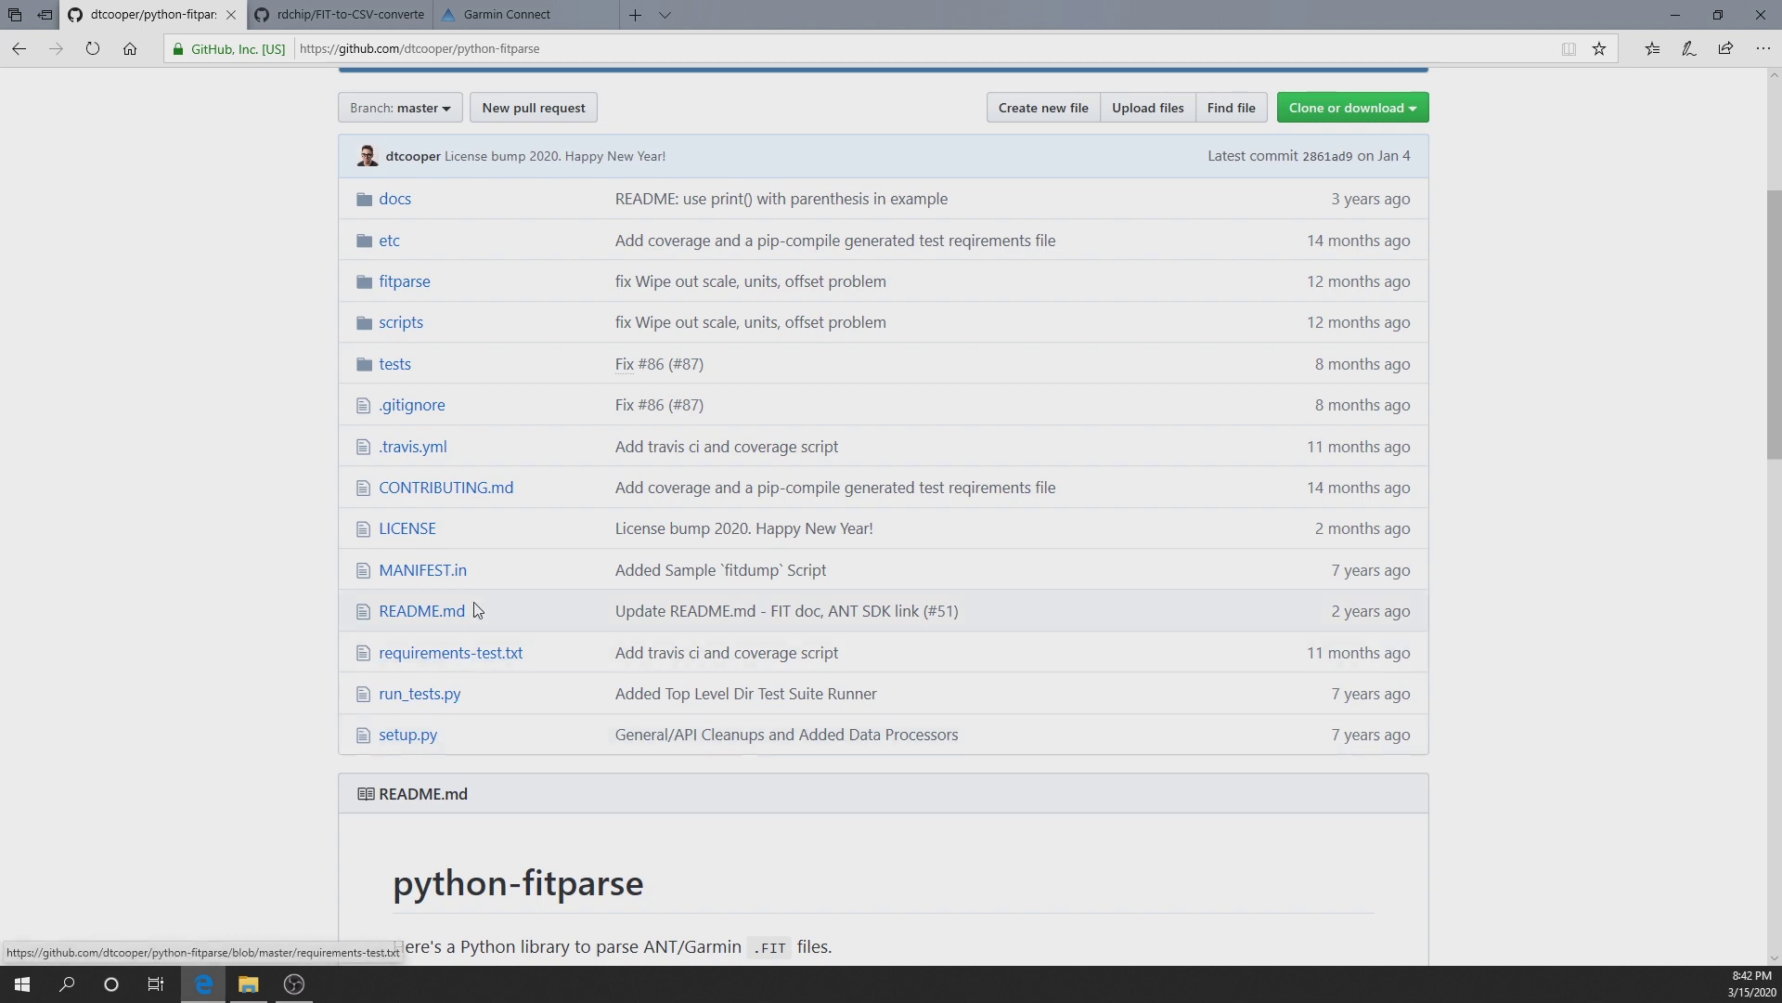
scroll(1225, 358, up, 2)
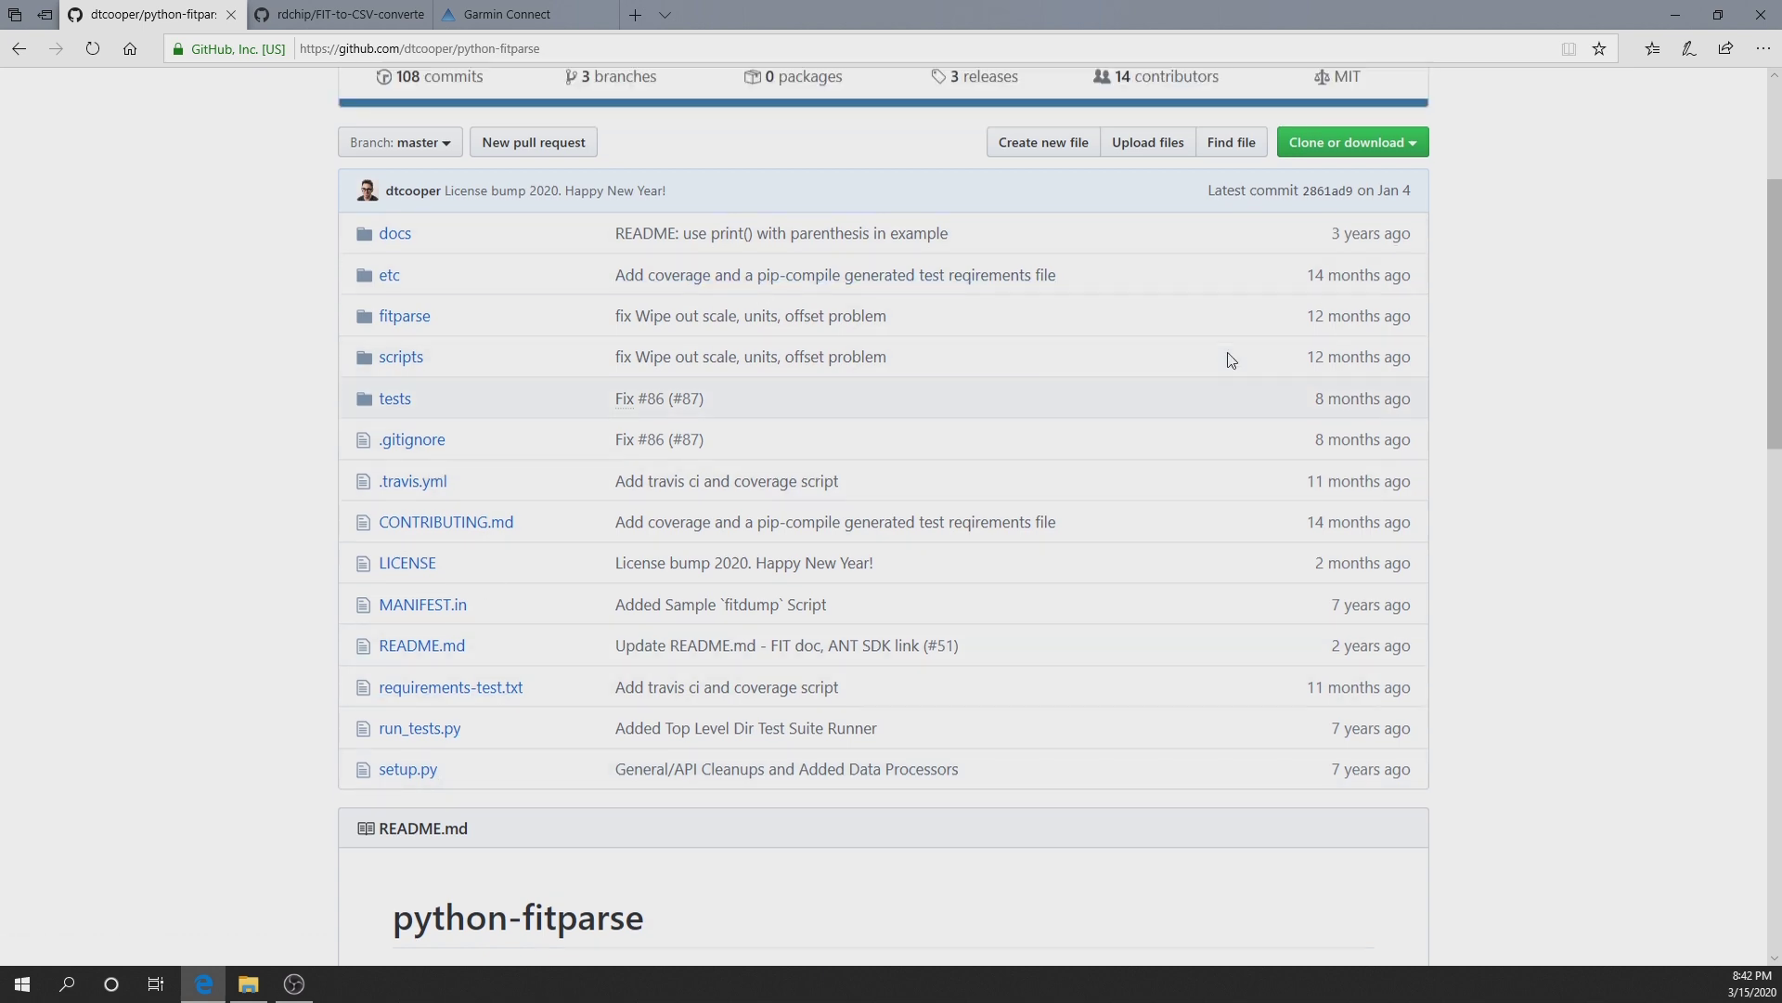
scroll(529, 464, down, 6)
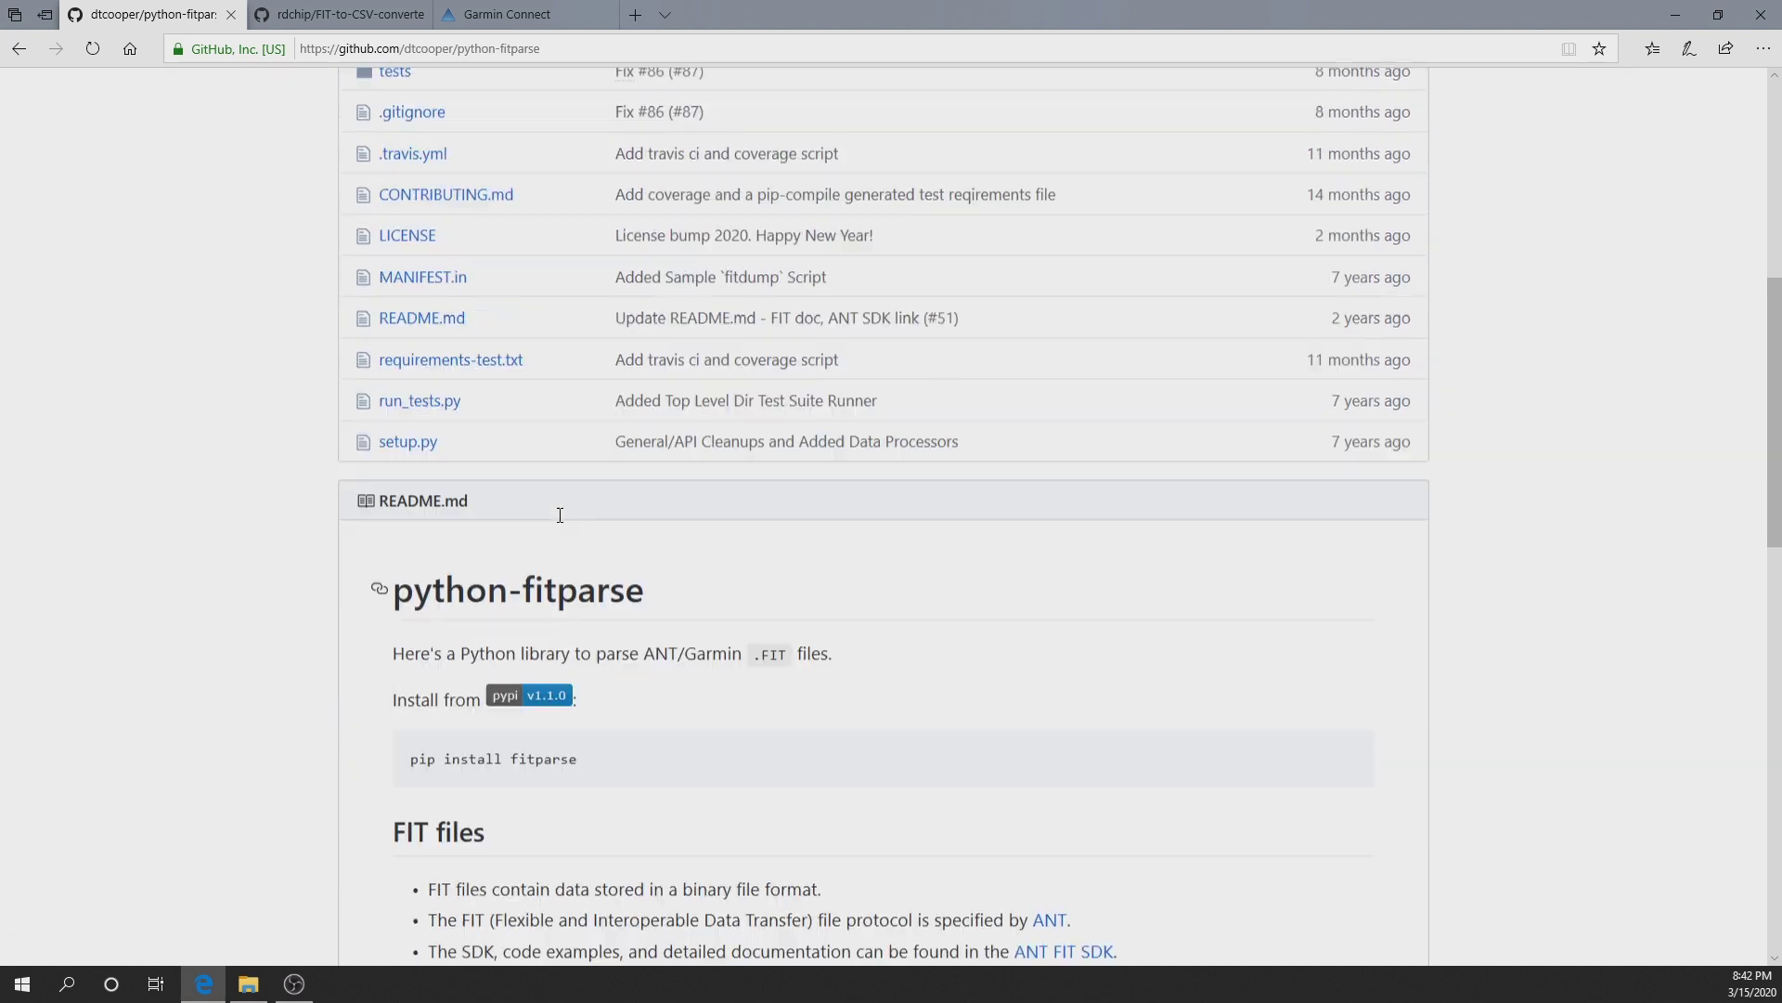
Step: View the Download ZIP option of the python-fitparse repository and look over its README's install section
scroll(557, 509, up, 6)
click(1427, 300)
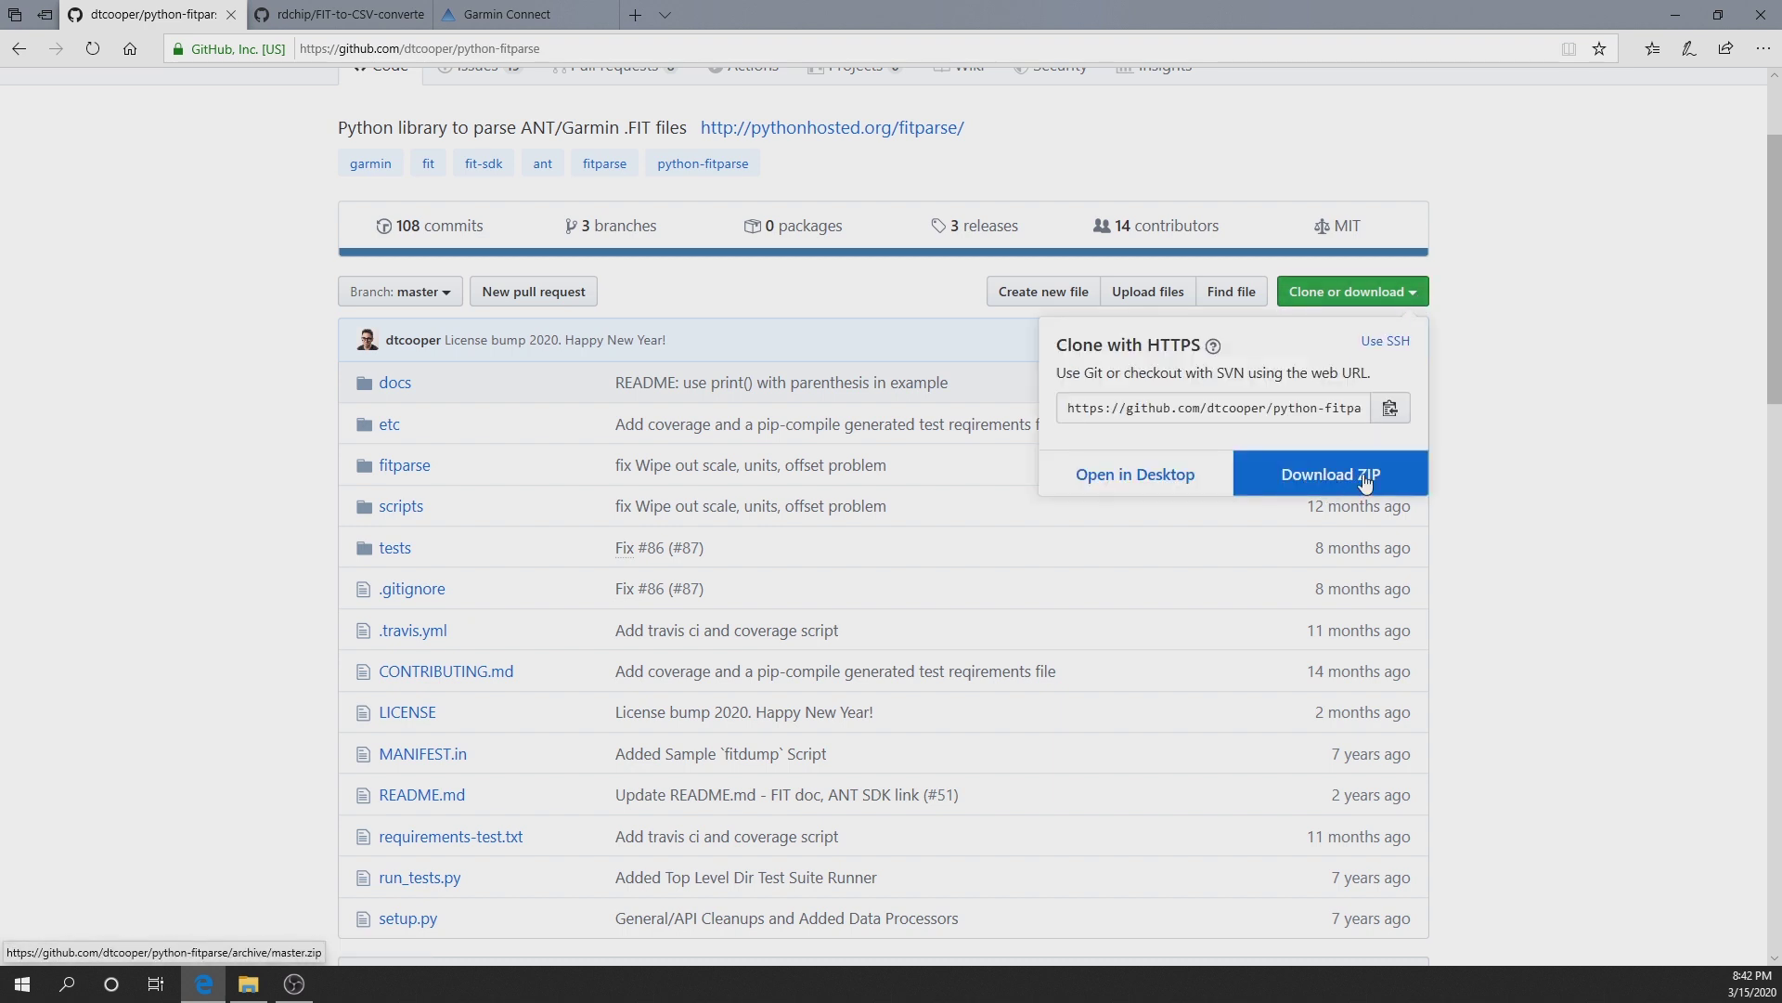
click(92, 418)
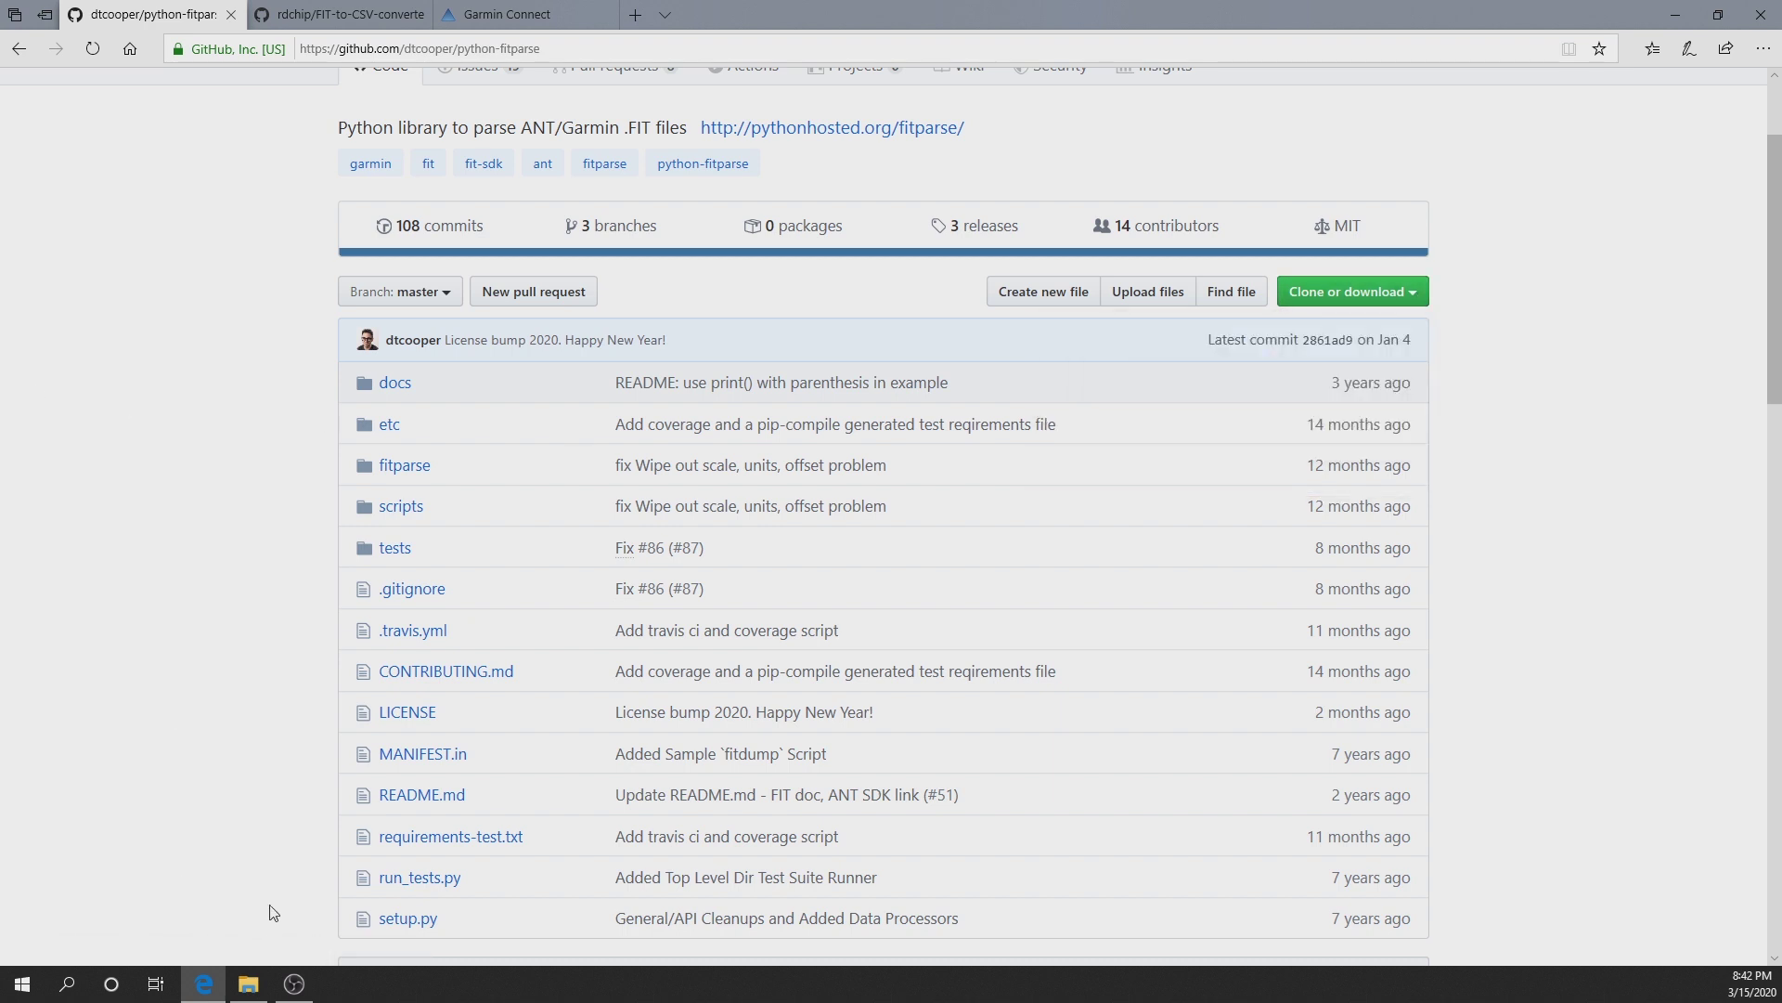
scroll(216, 645, down, 5)
scroll(201, 845, down, 2)
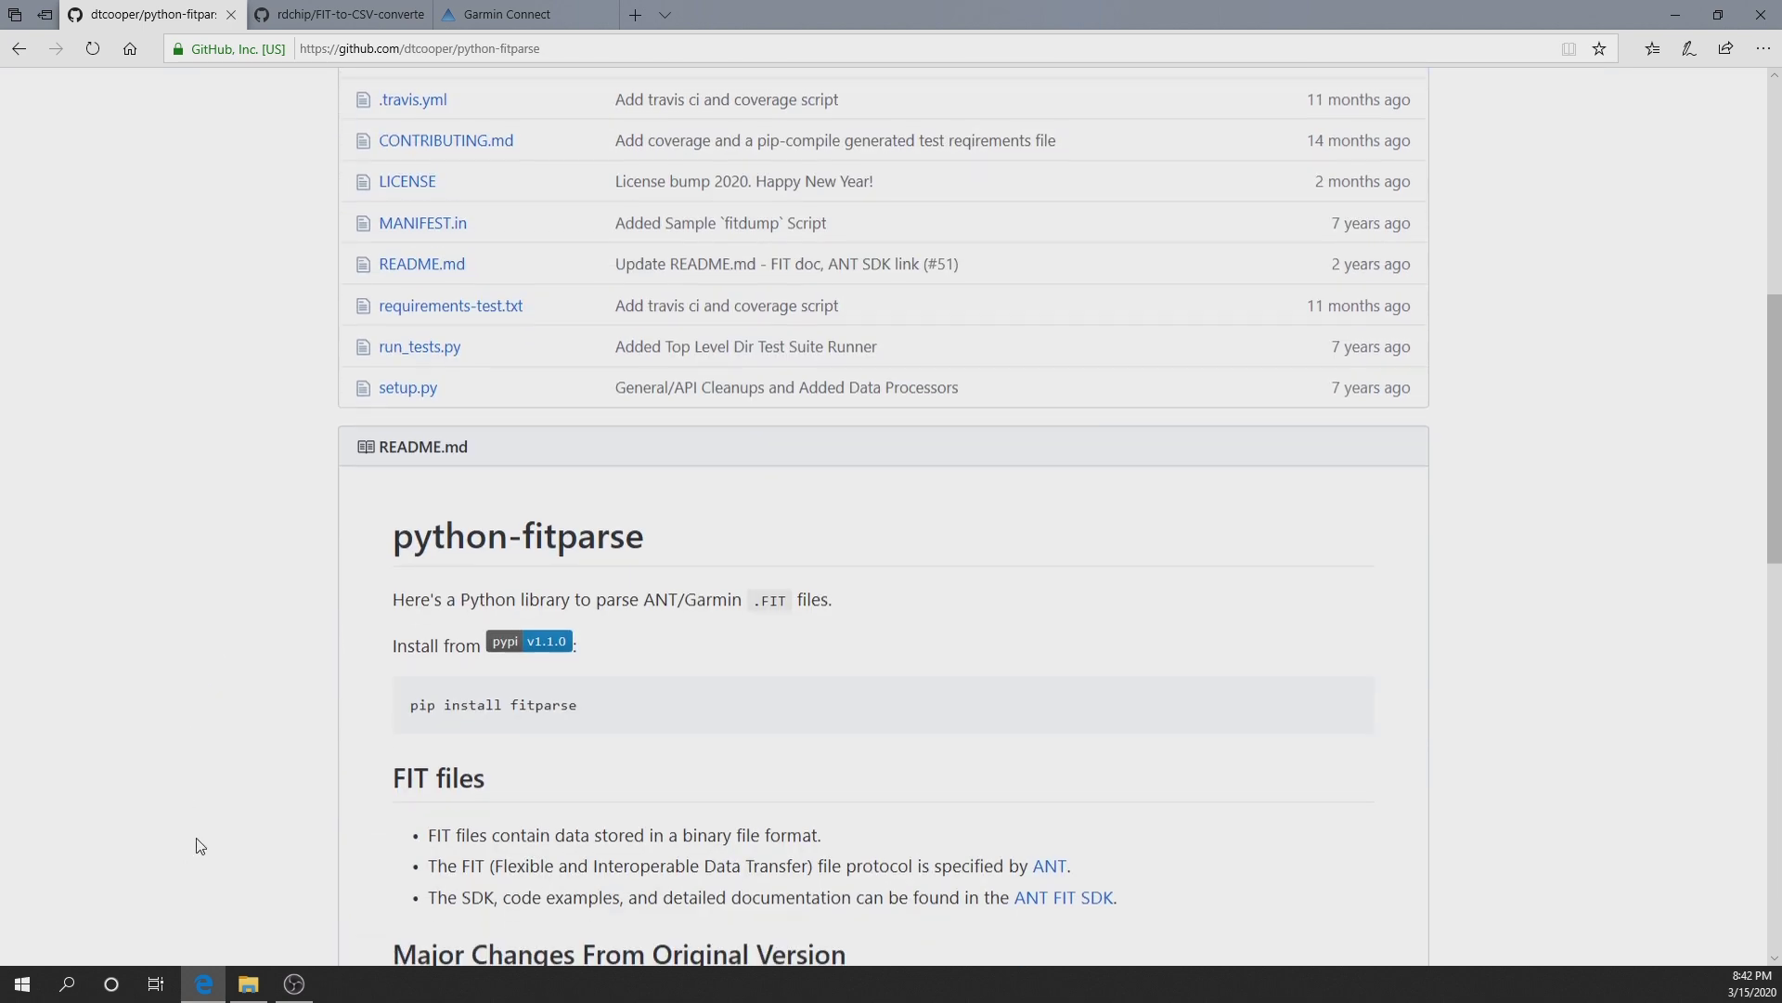
scroll(207, 684, up, 4)
Step: Switch to File Explorer, open the python-fitparse-master folder inside HR_sensor_data and select setup.py
click(247, 984)
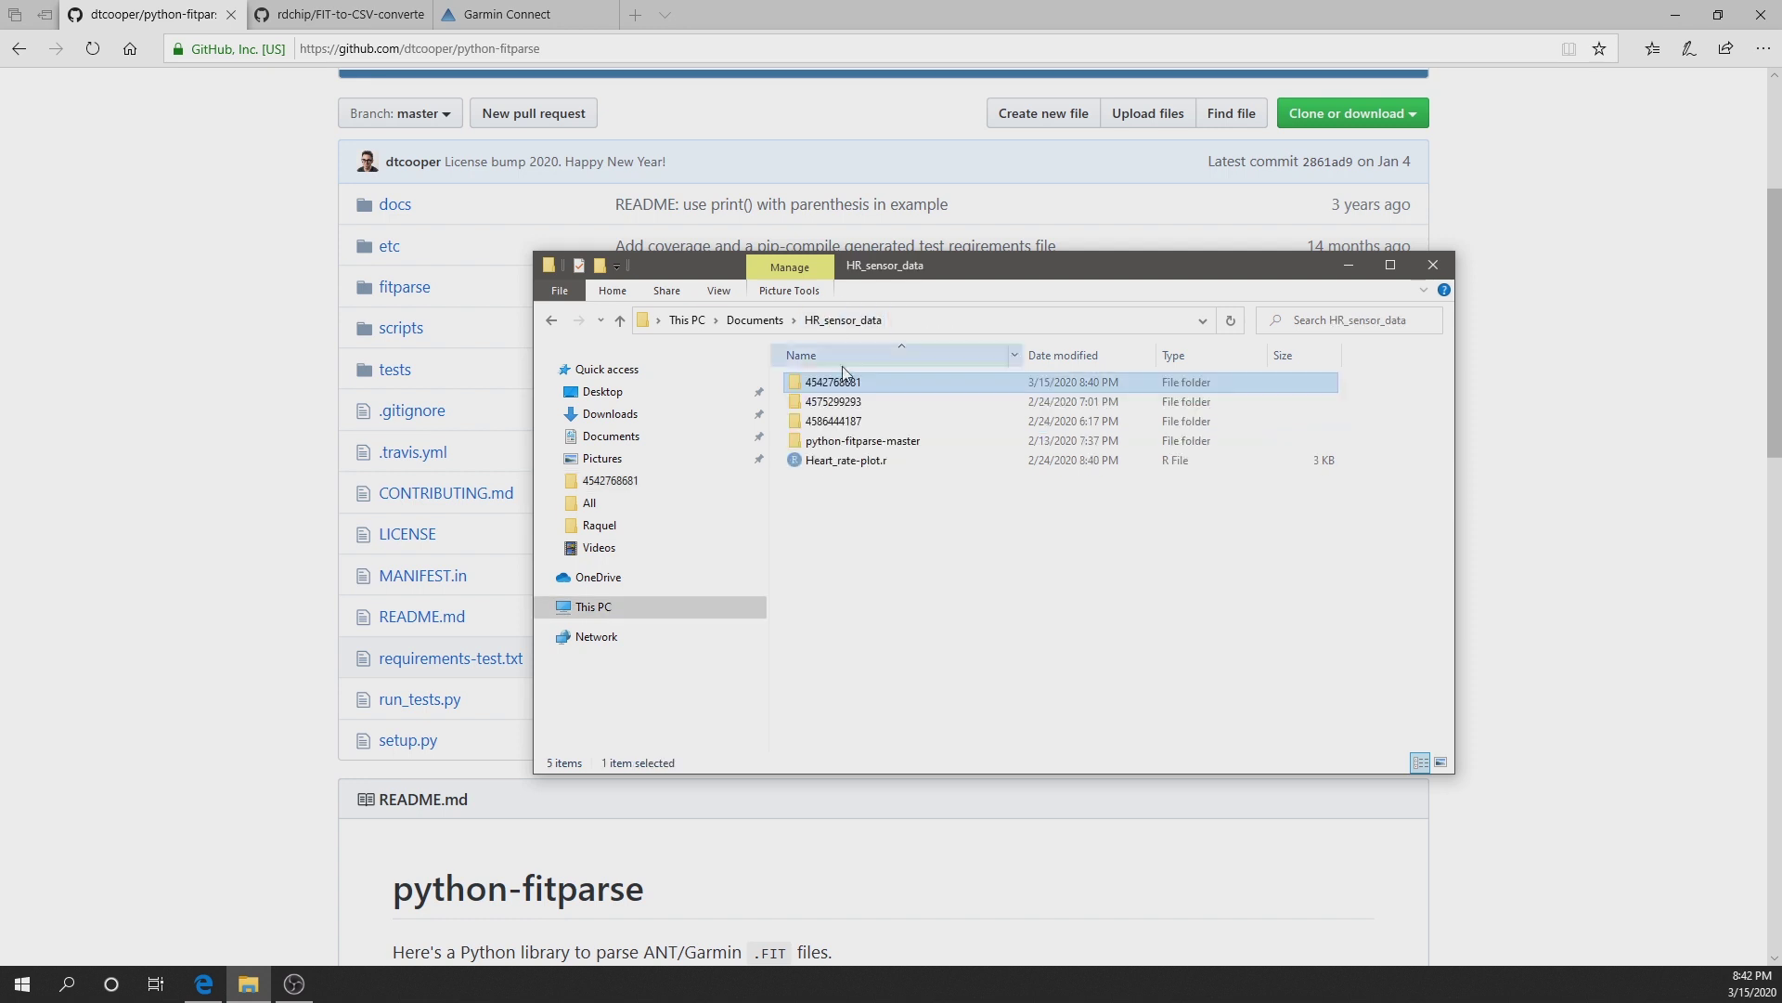
click(864, 319)
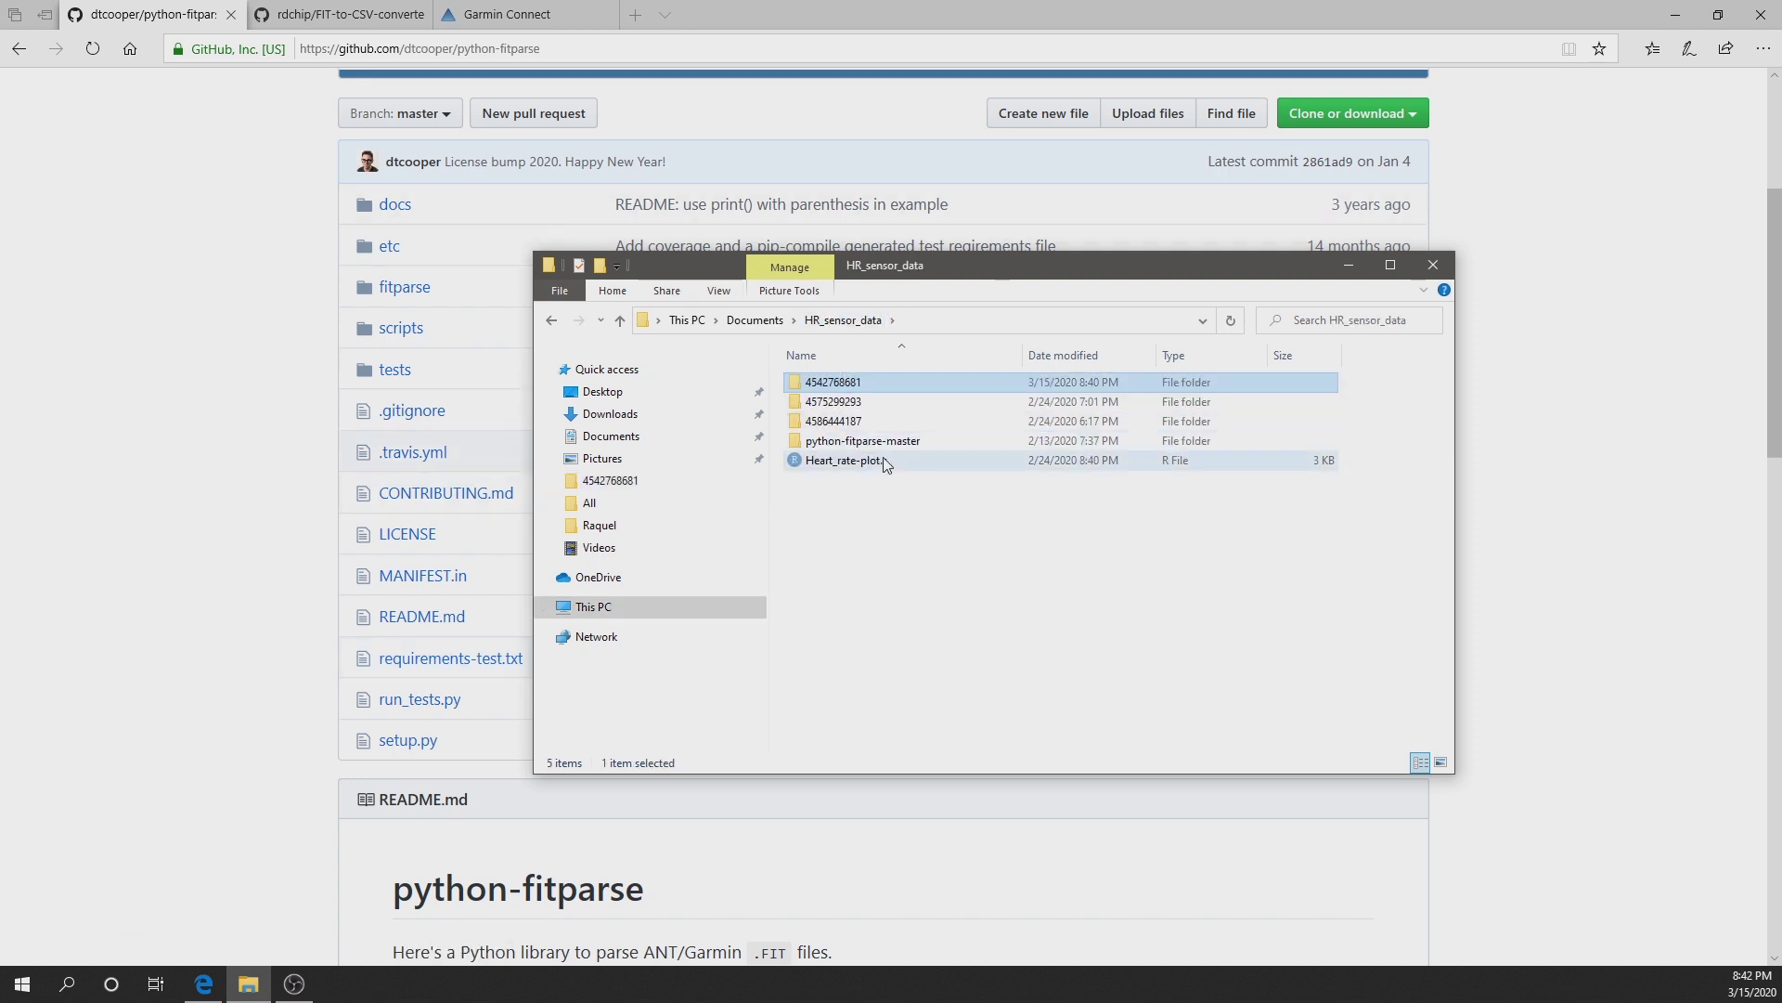
double_click(870, 442)
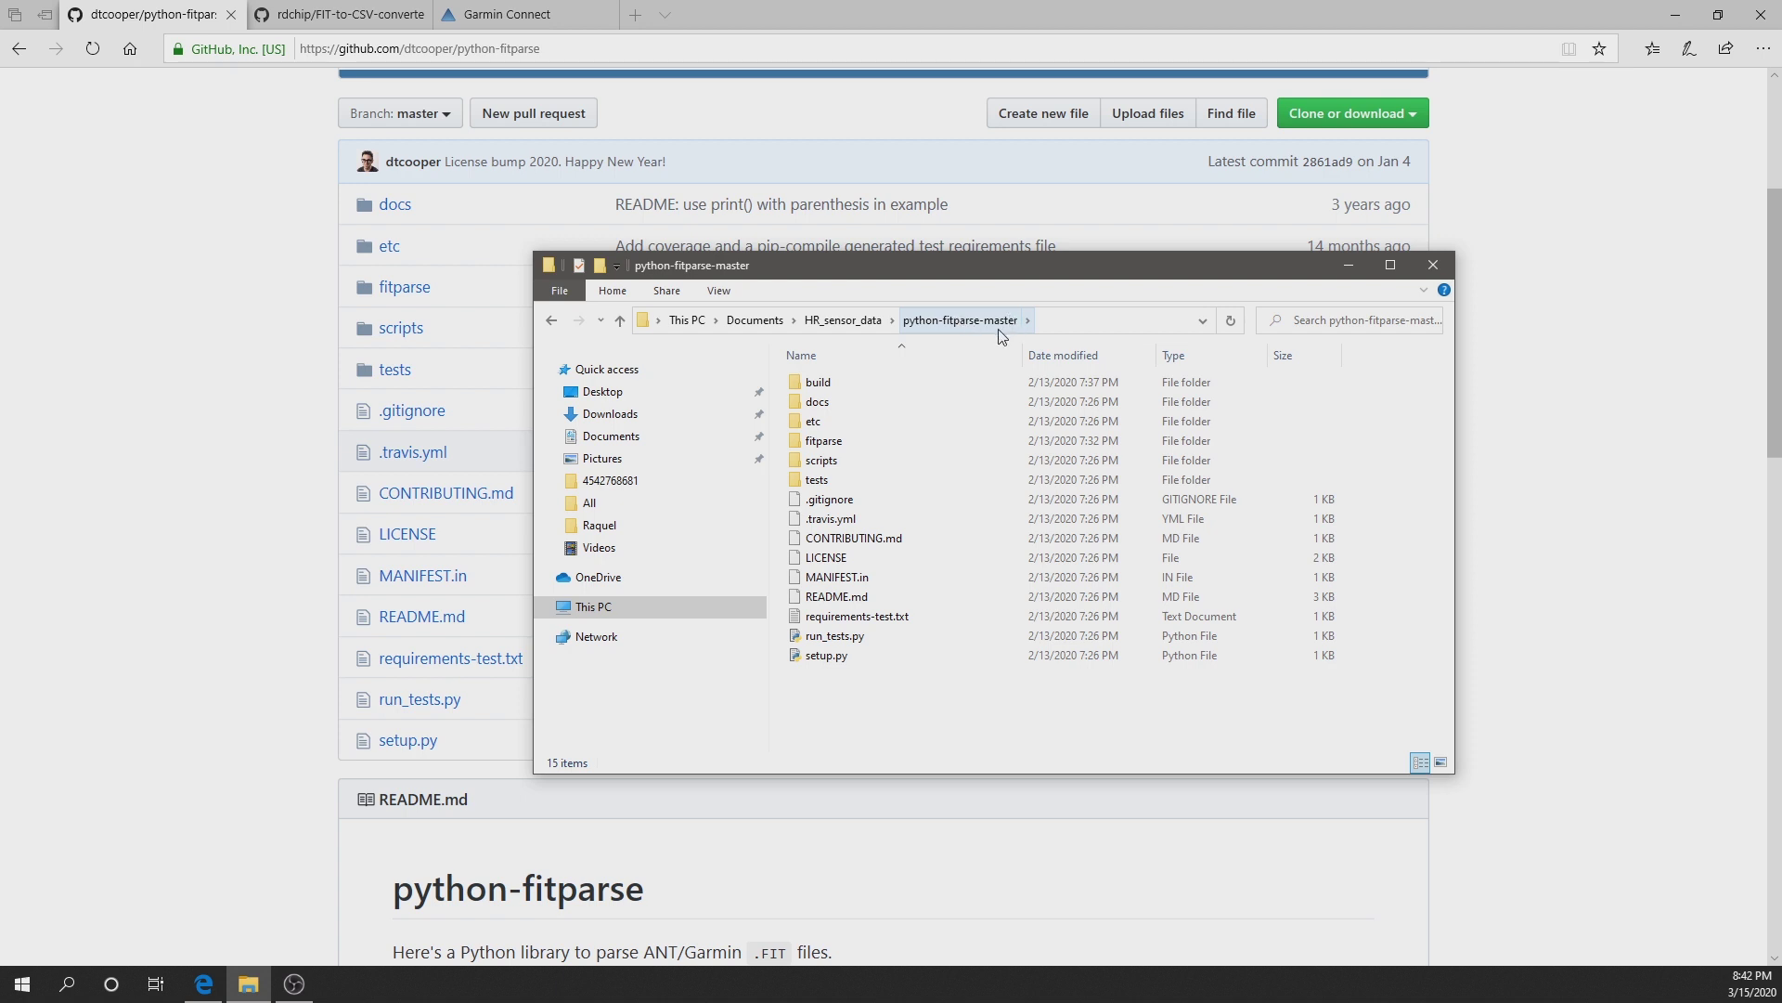
click(837, 661)
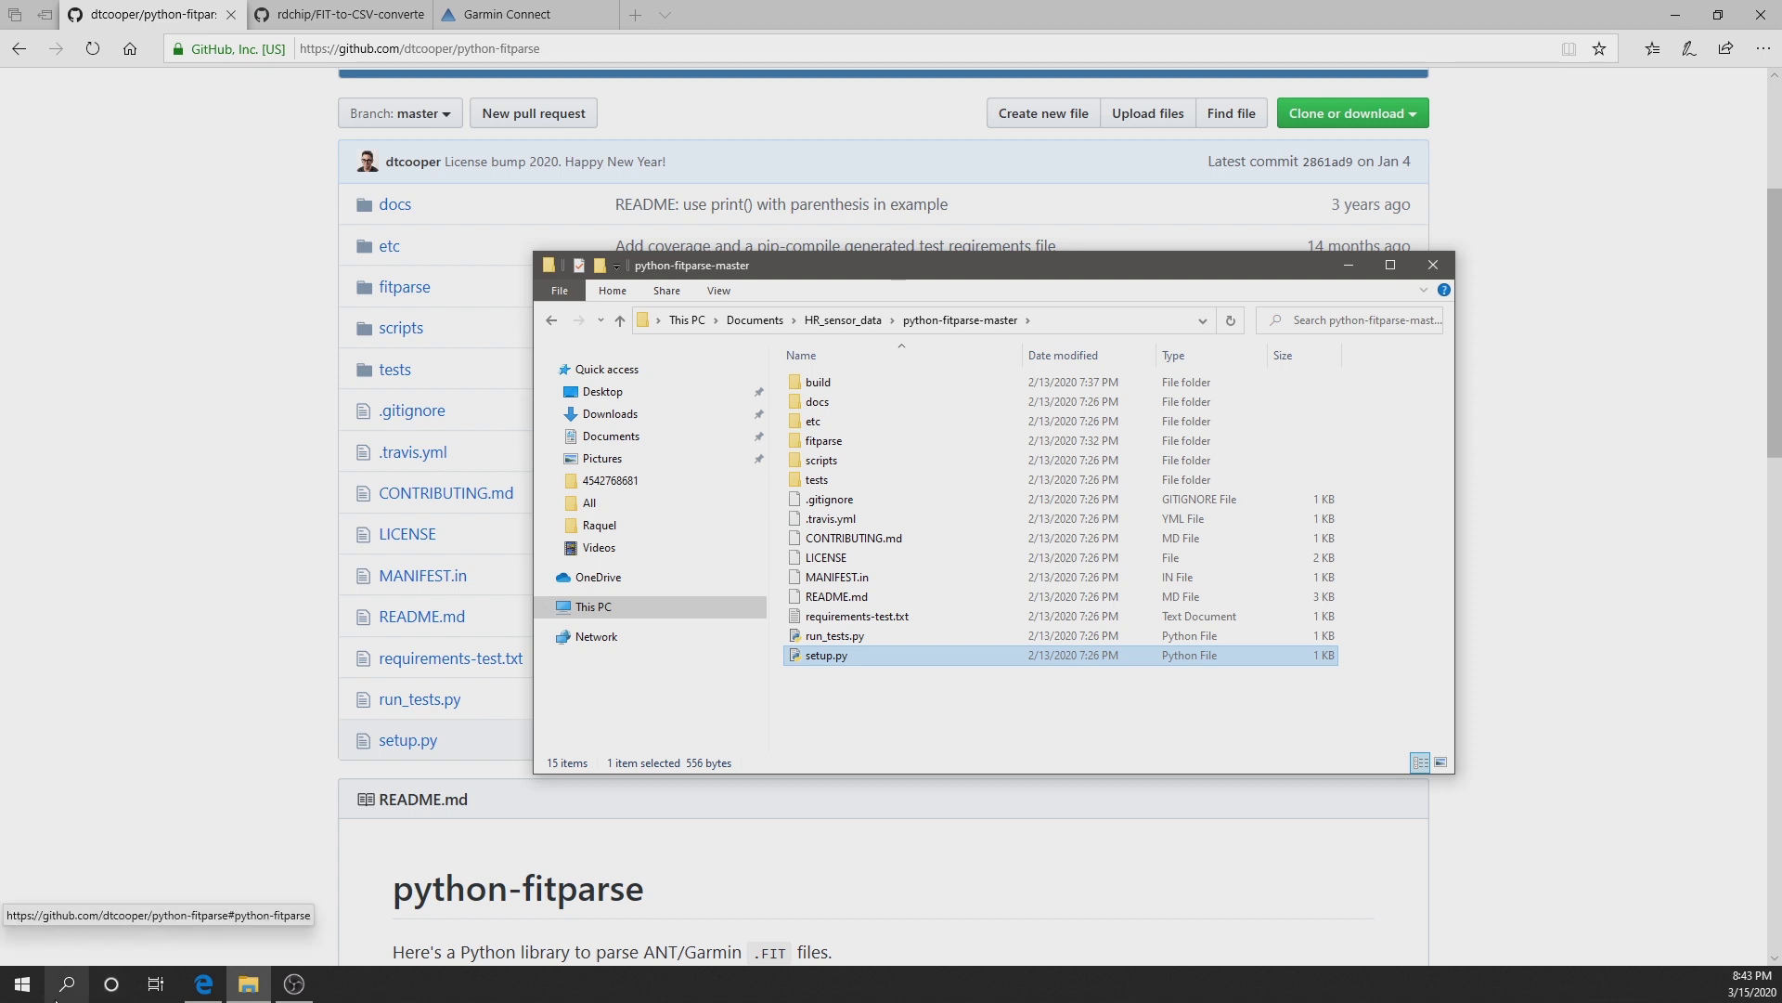
Step: Copy the full path of the python-fitparse-master folder and open a Command Prompt window
click(1055, 321)
key(ctrl+c)
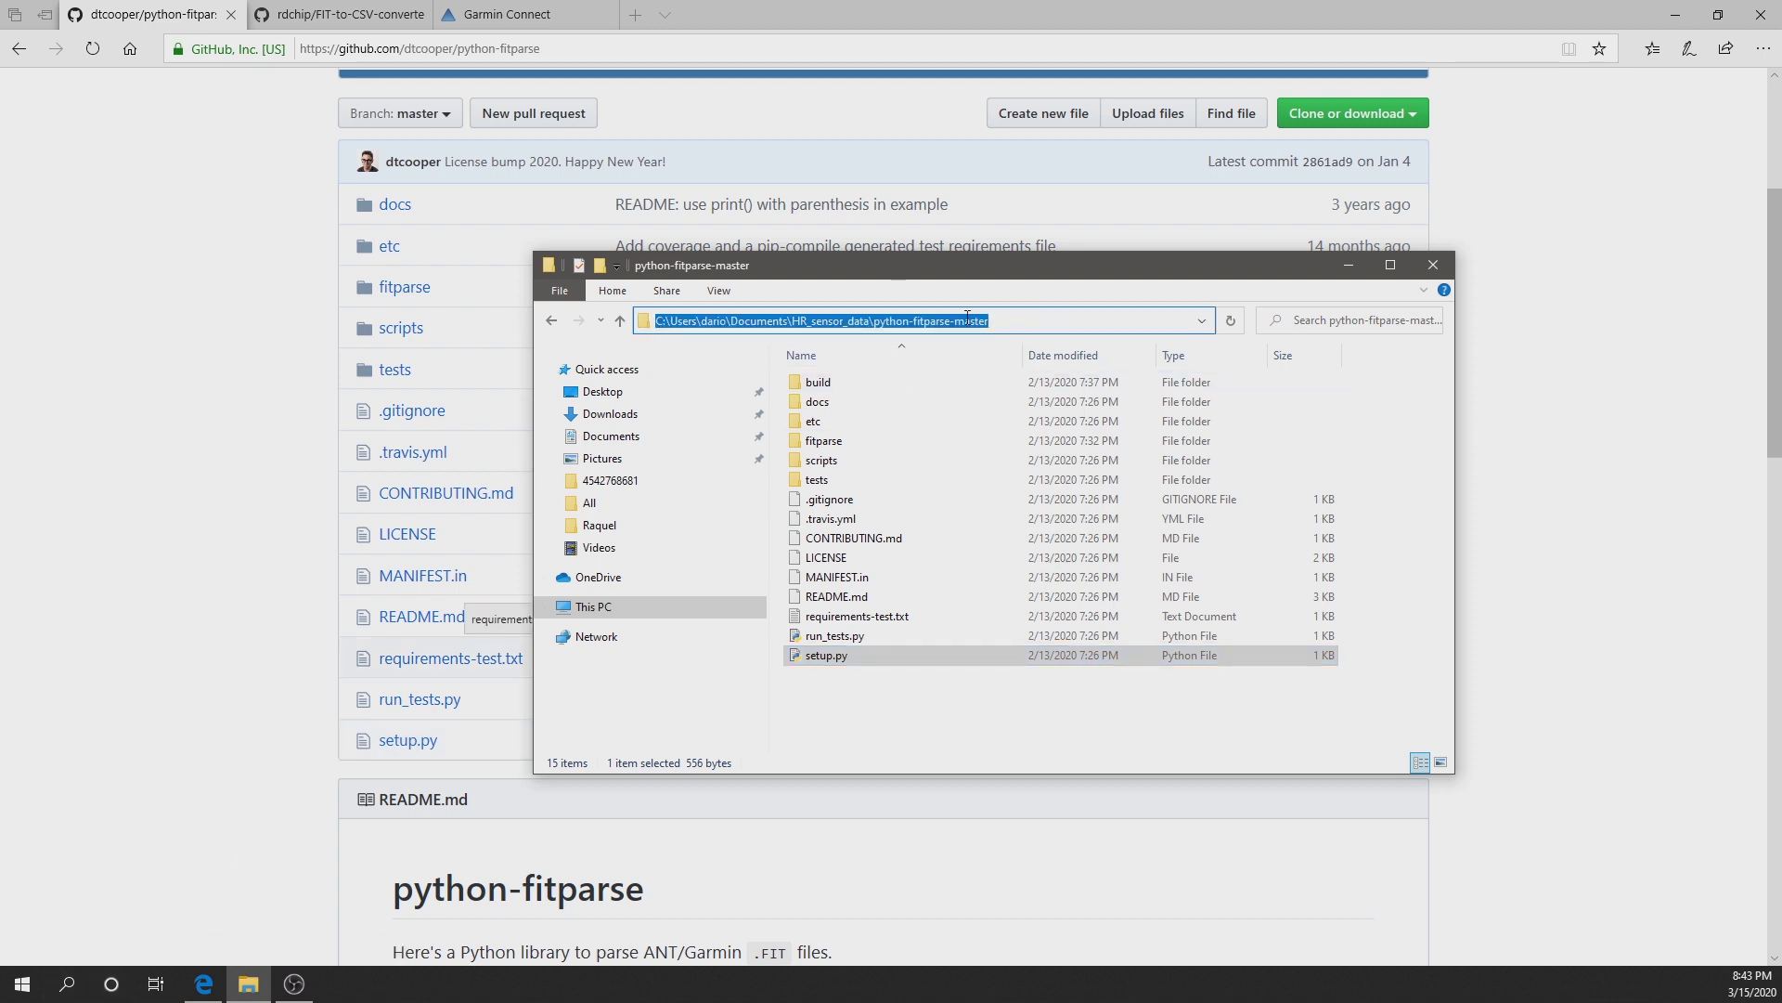
click(57, 987)
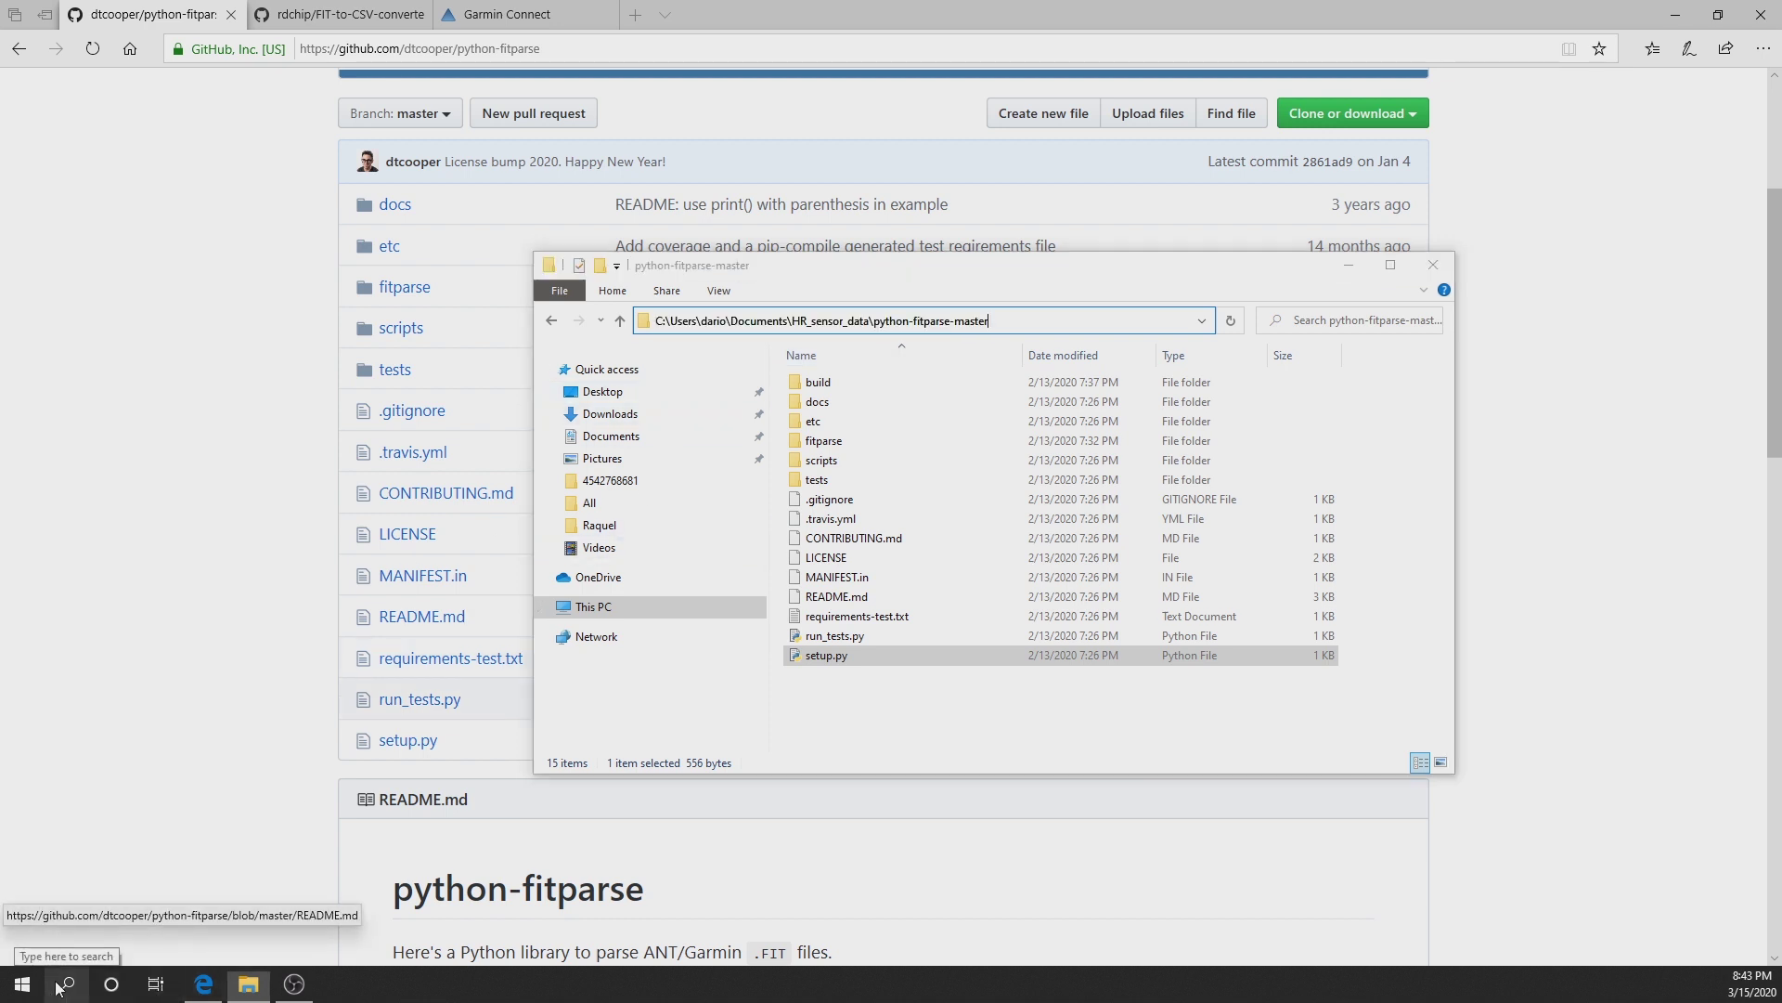
text(cmd)
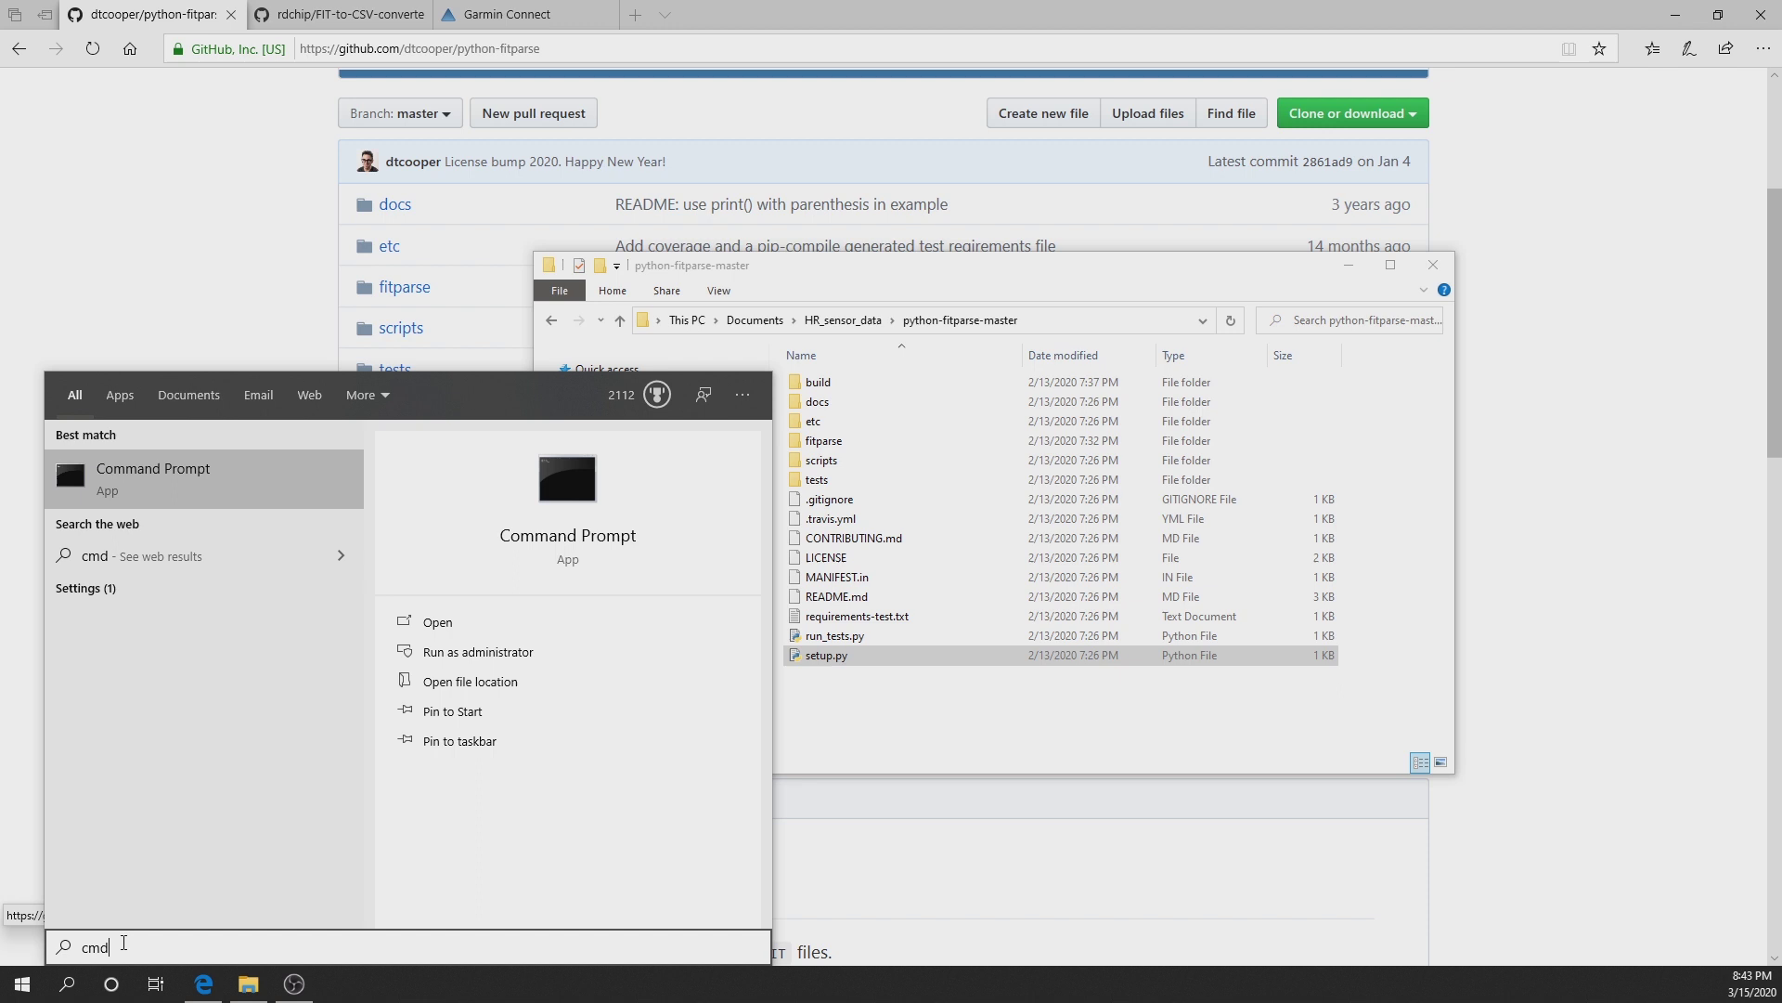
key(Return)
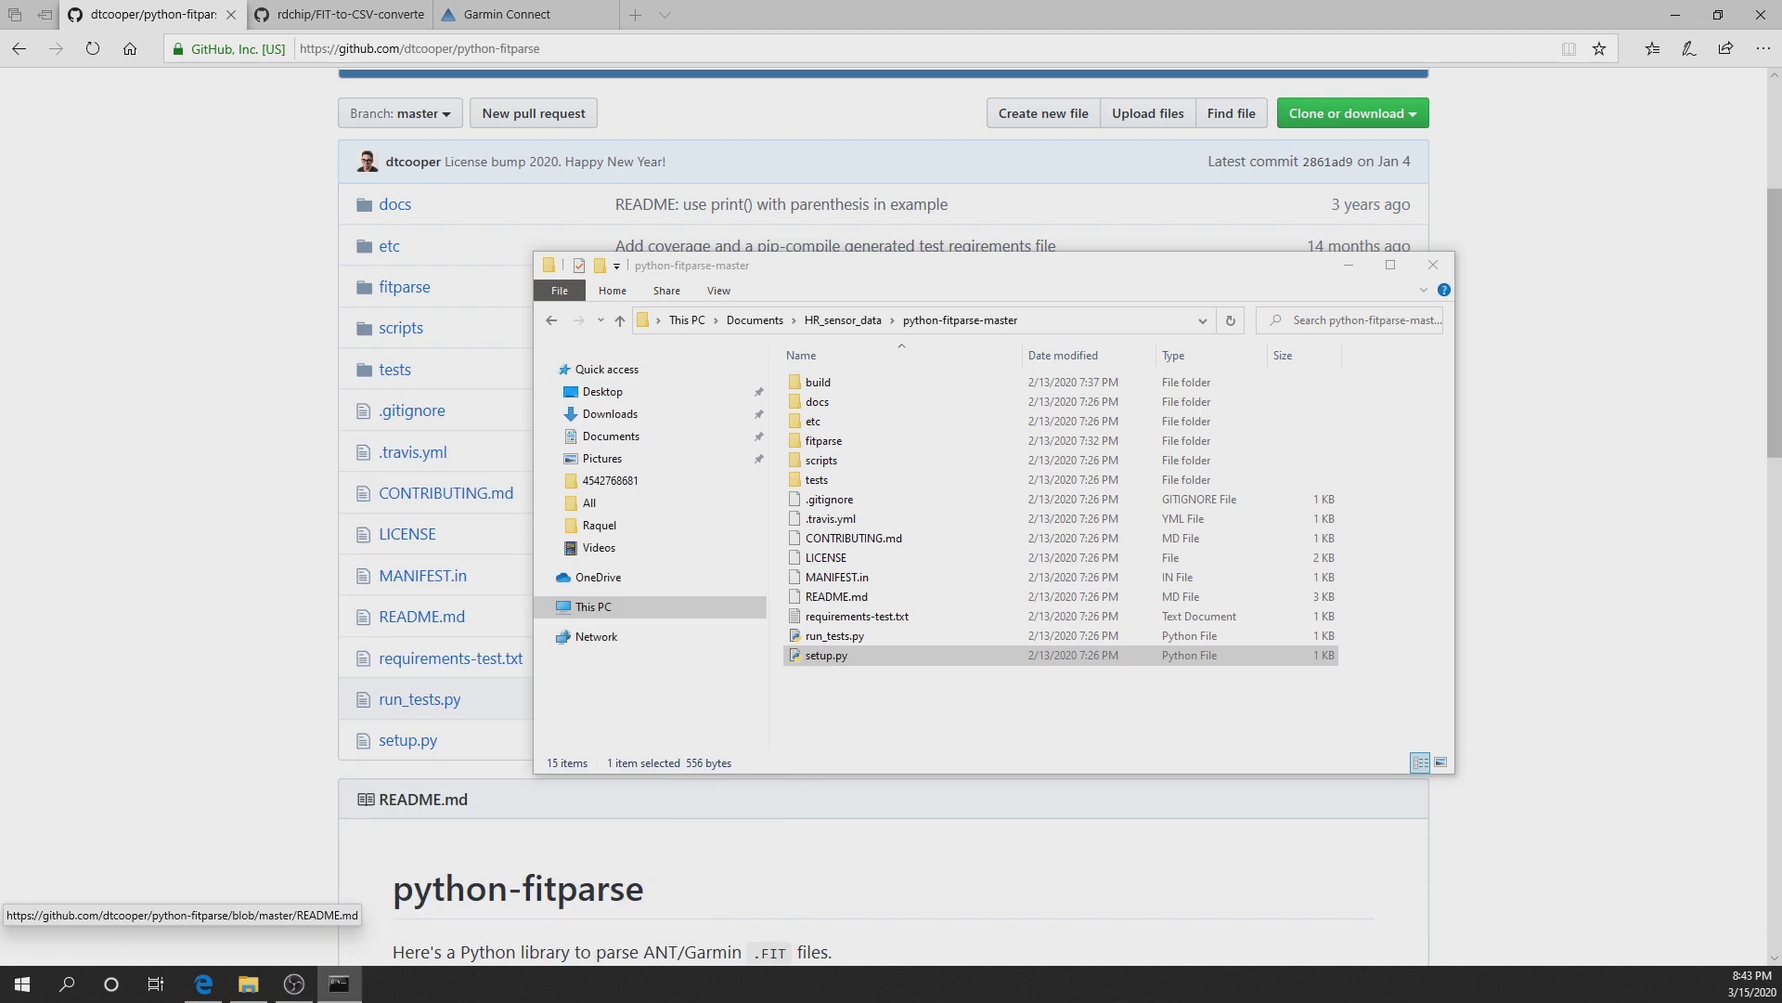
drag(1530, 227, 848, 249)
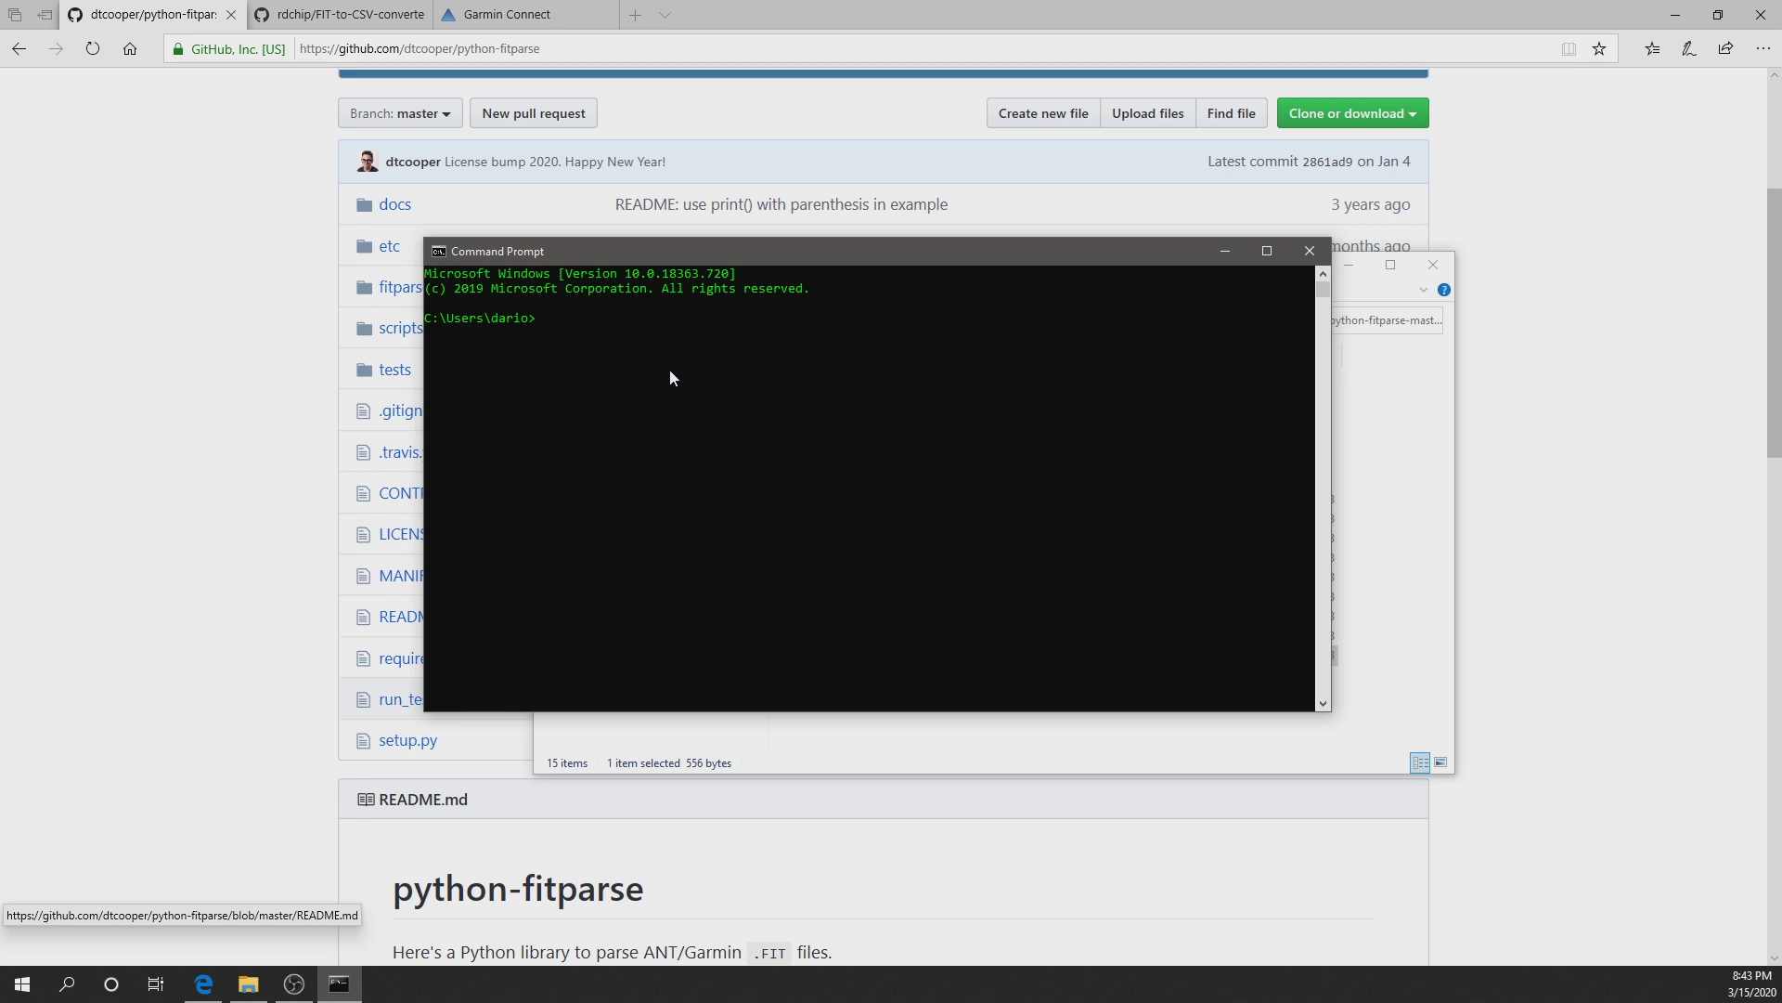
Step: Change the Command Prompt's directory to the copied python-fitparse-master path with cd
text(cd)
click(671, 372)
key(ctrl+v)
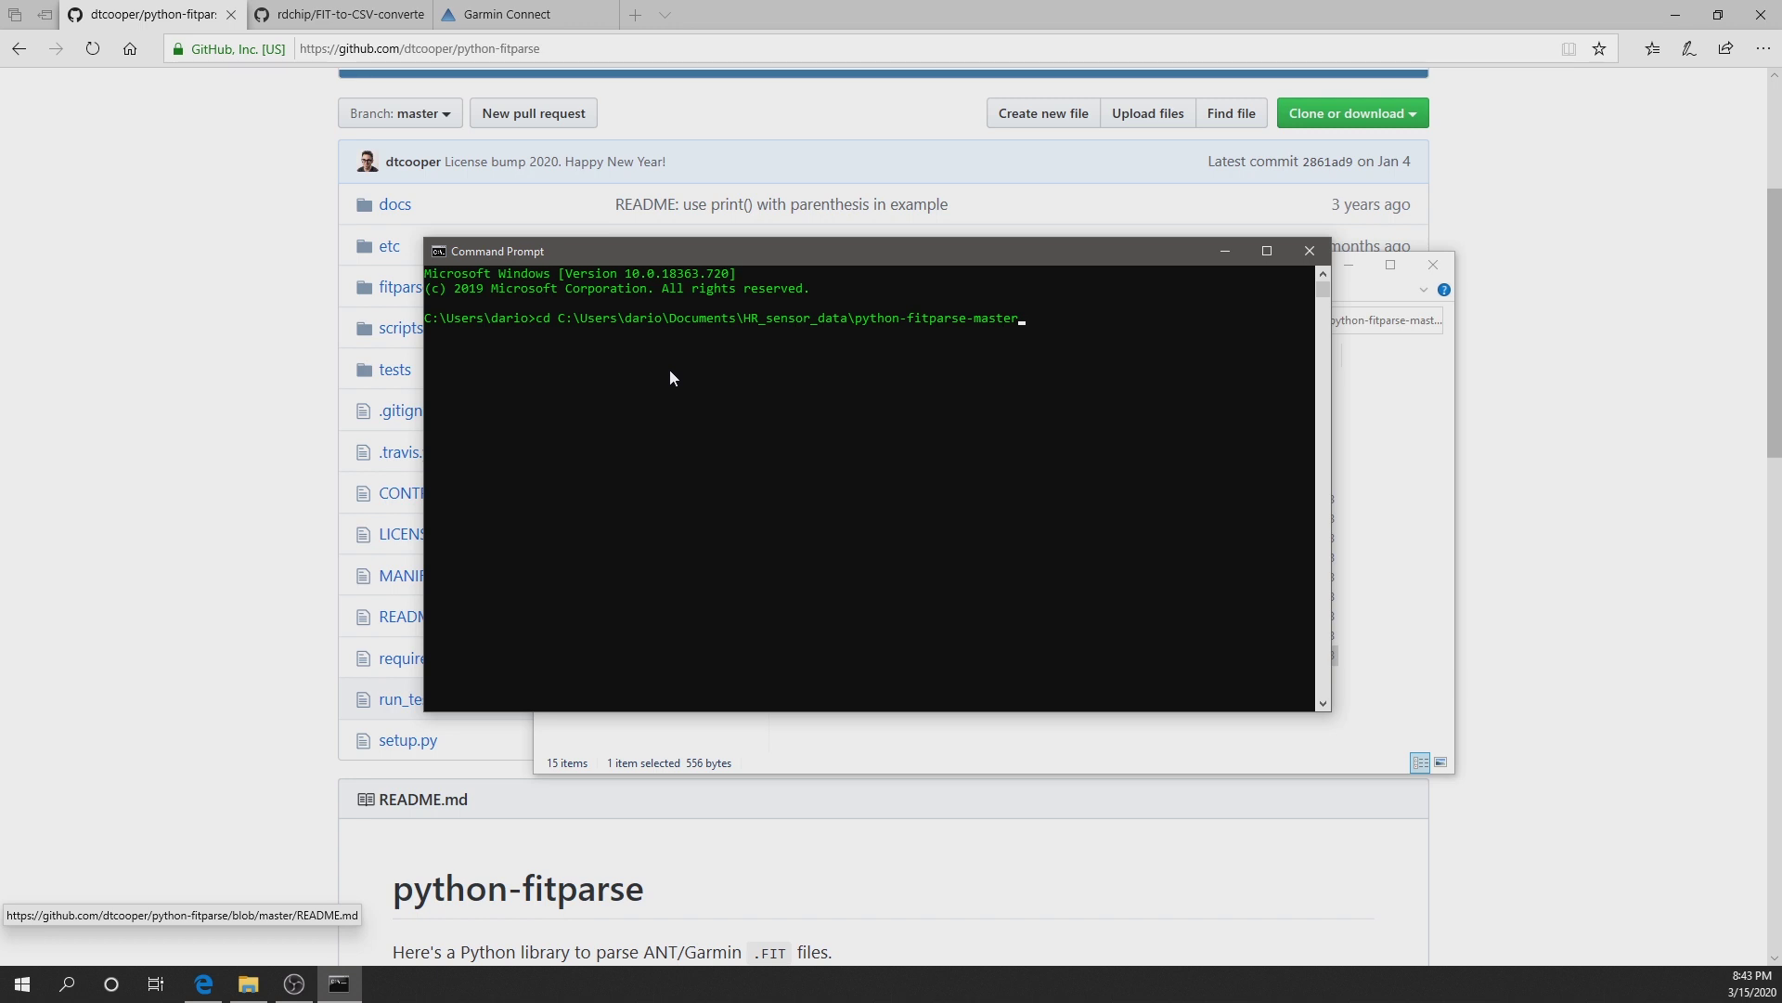
drag(763, 251, 971, 410)
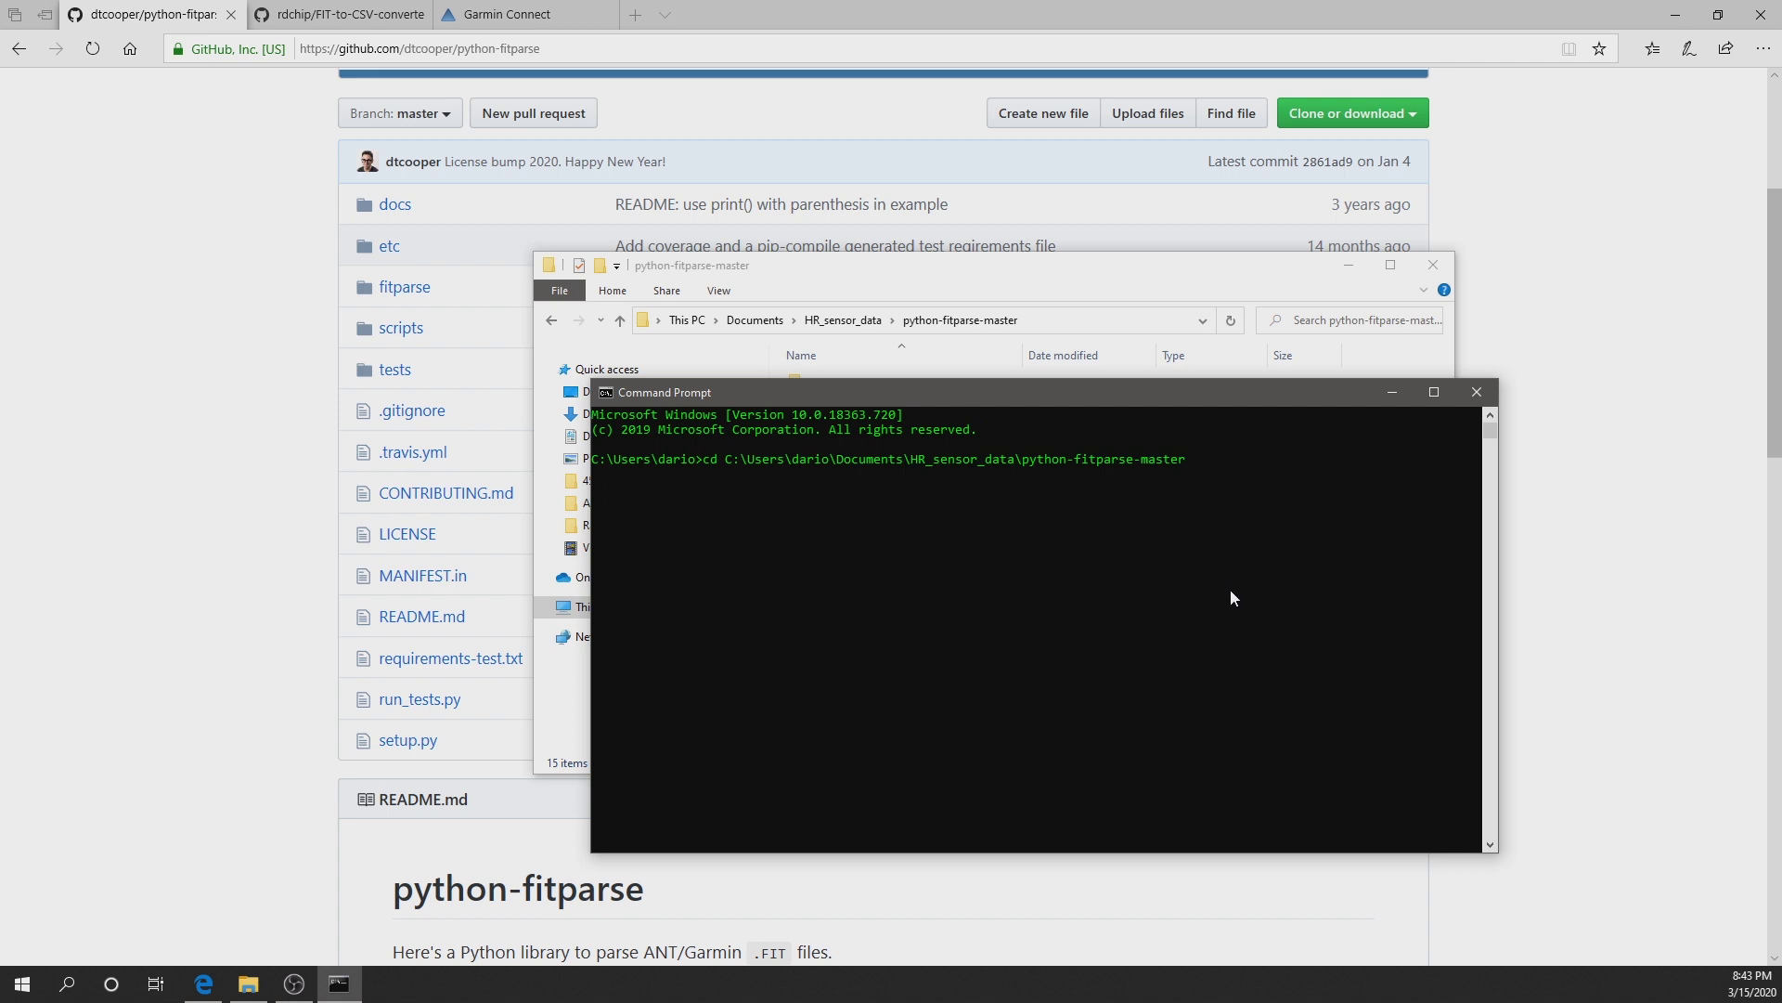
key(Return)
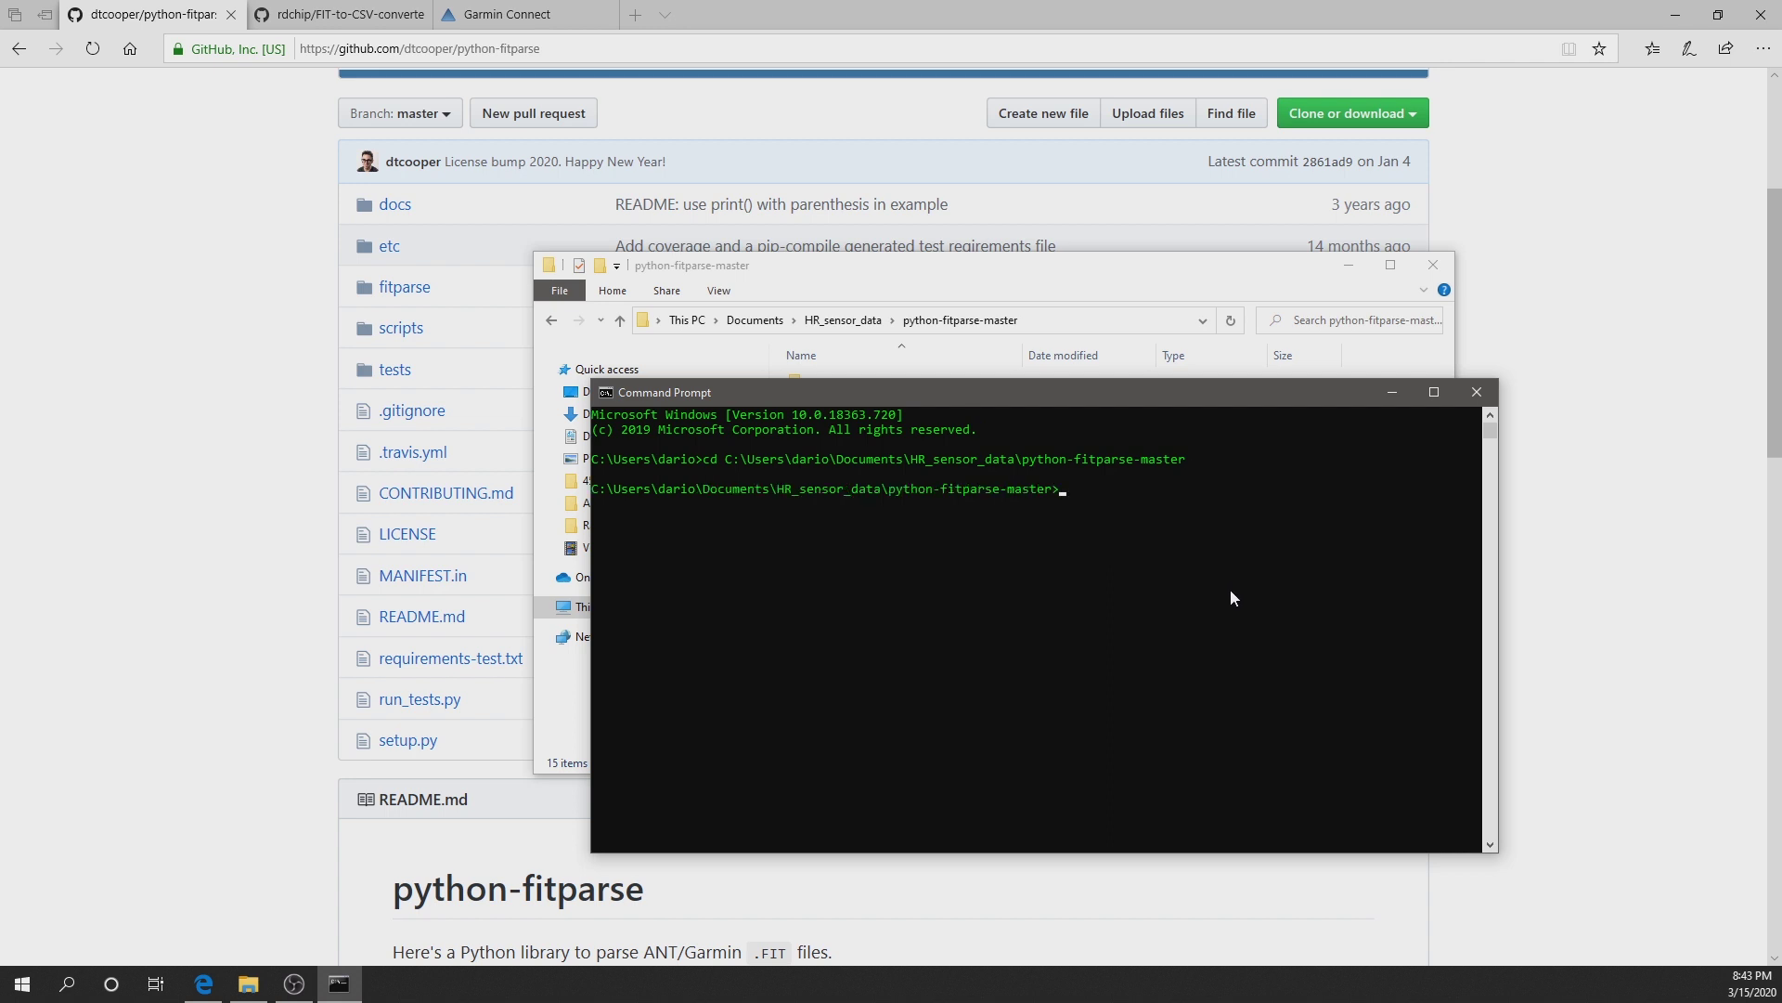
Step: List the contents of python-fitparse-master with dir and locate setup.py in the listing
text(dir)
key(Return)
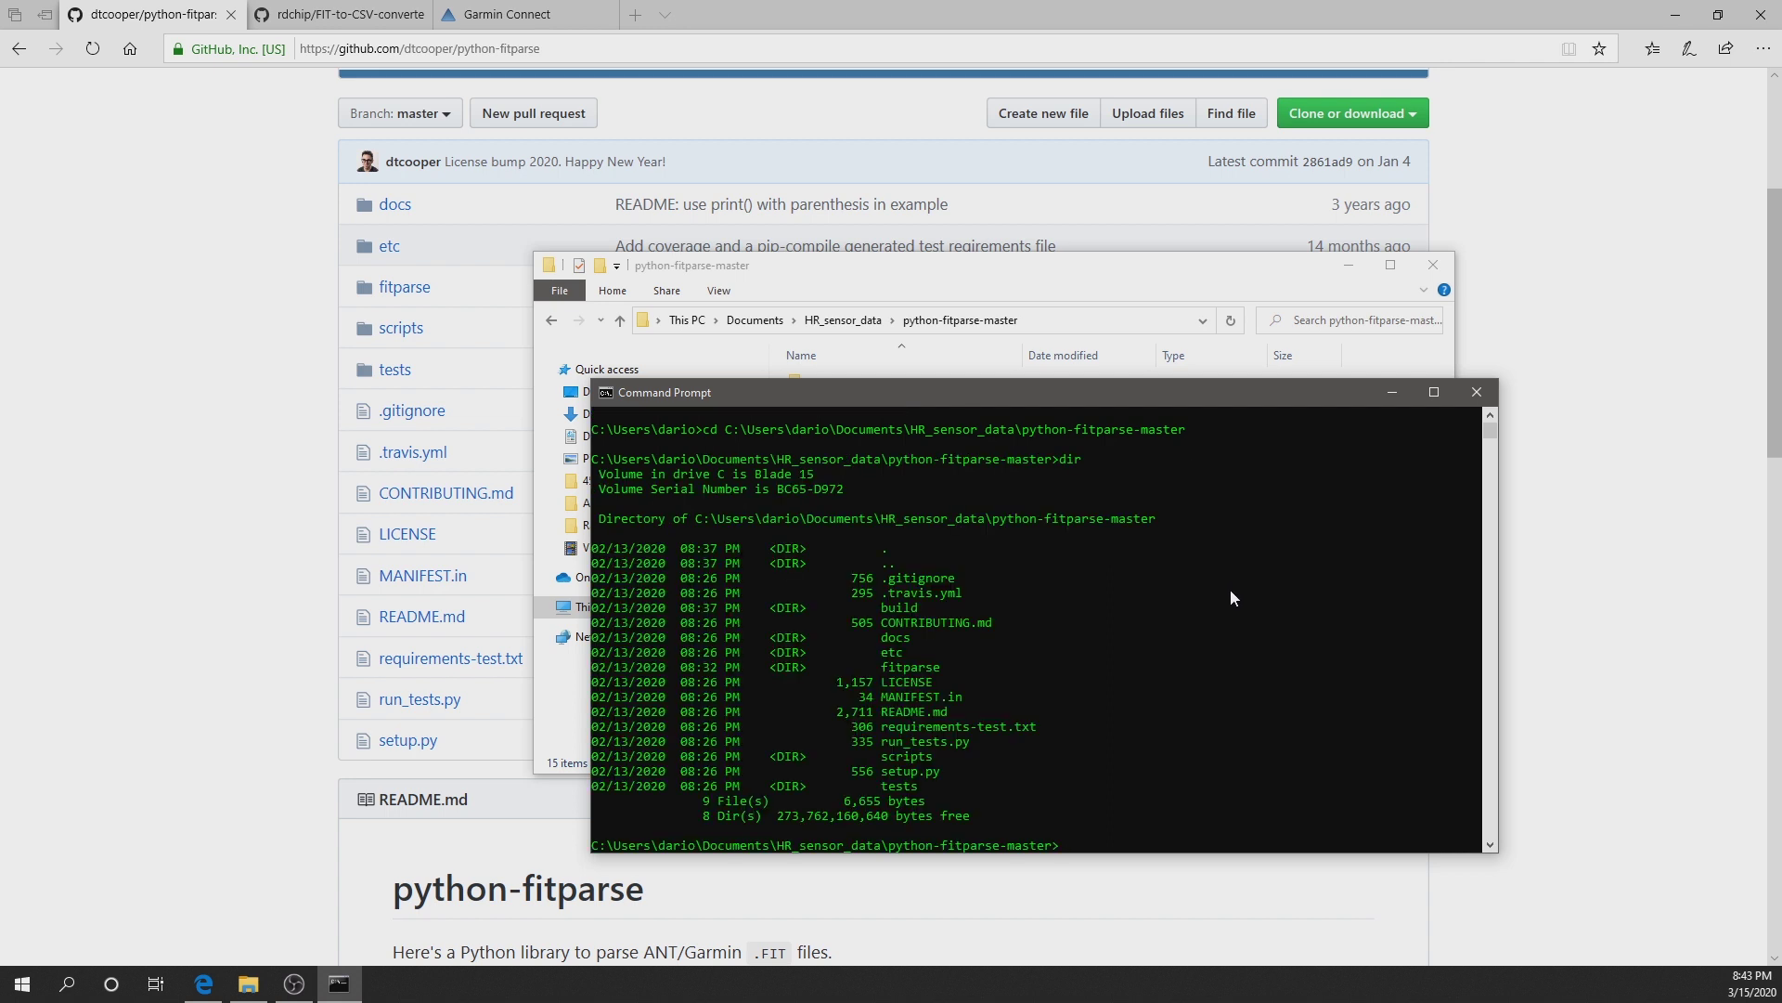
scroll(882, 770, down, 1)
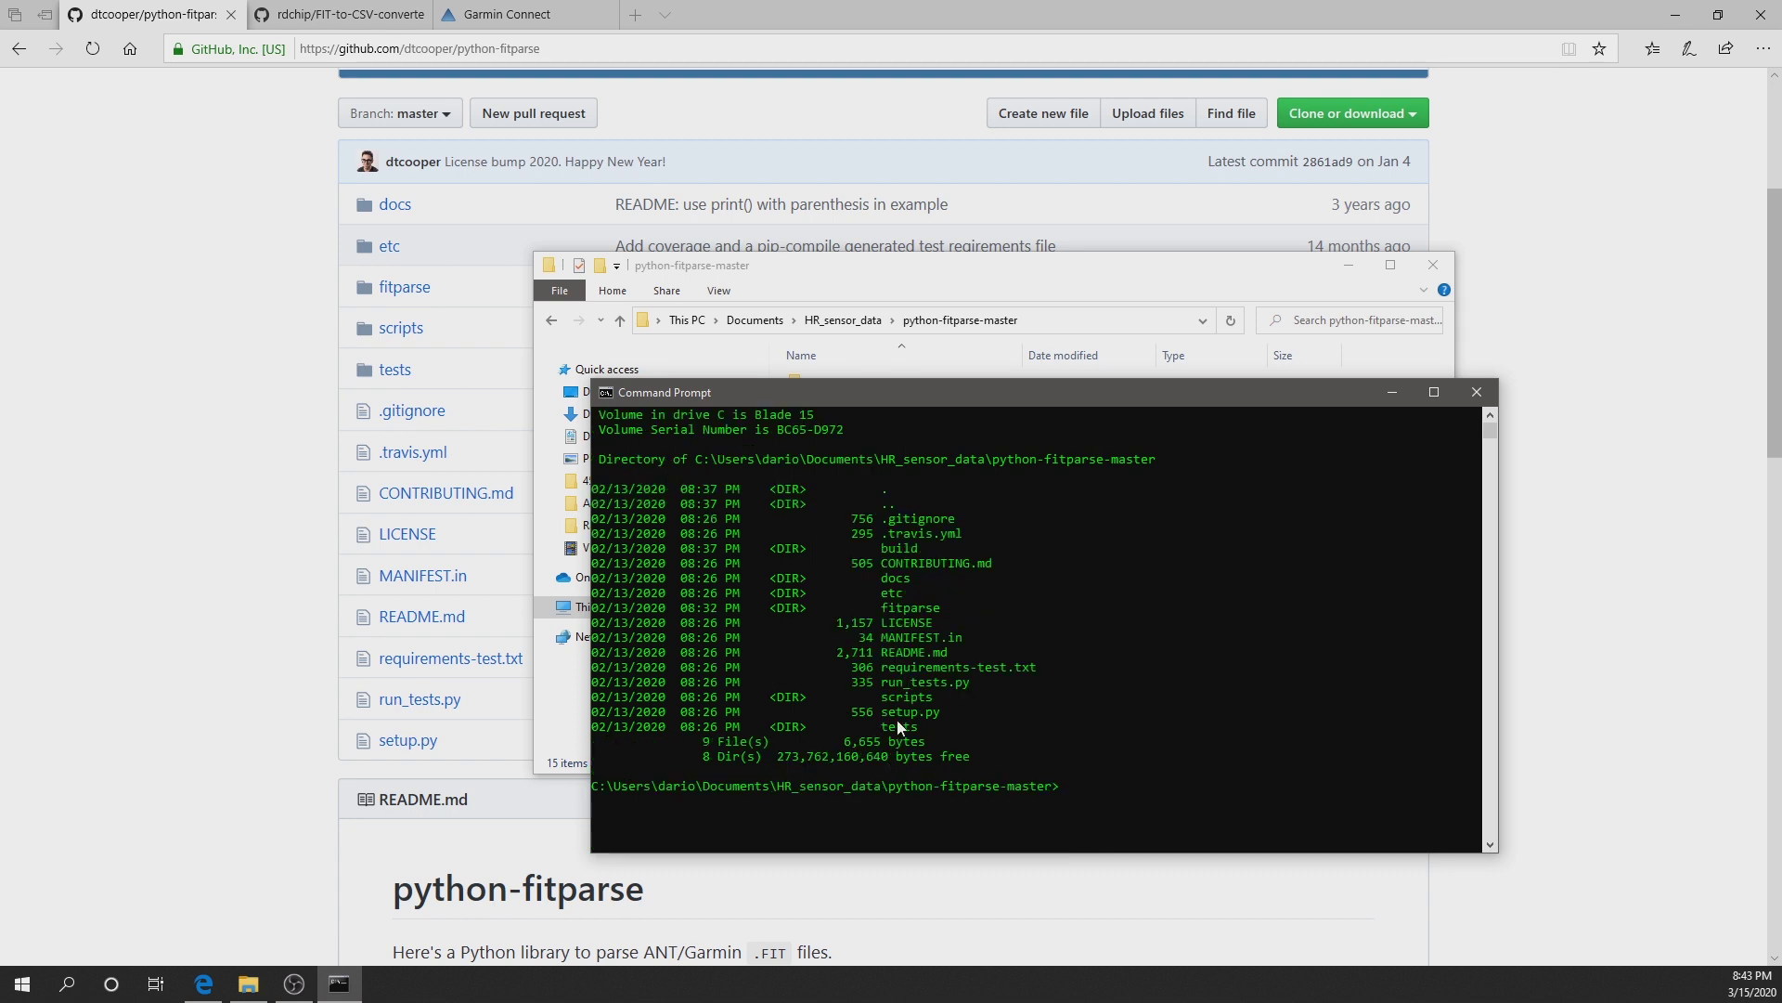
drag(888, 715, 943, 716)
Step: Return to the FIT-to-CSV-converter-for-windows README on GitHub and copy the command "py setup.py install"
click(93, 515)
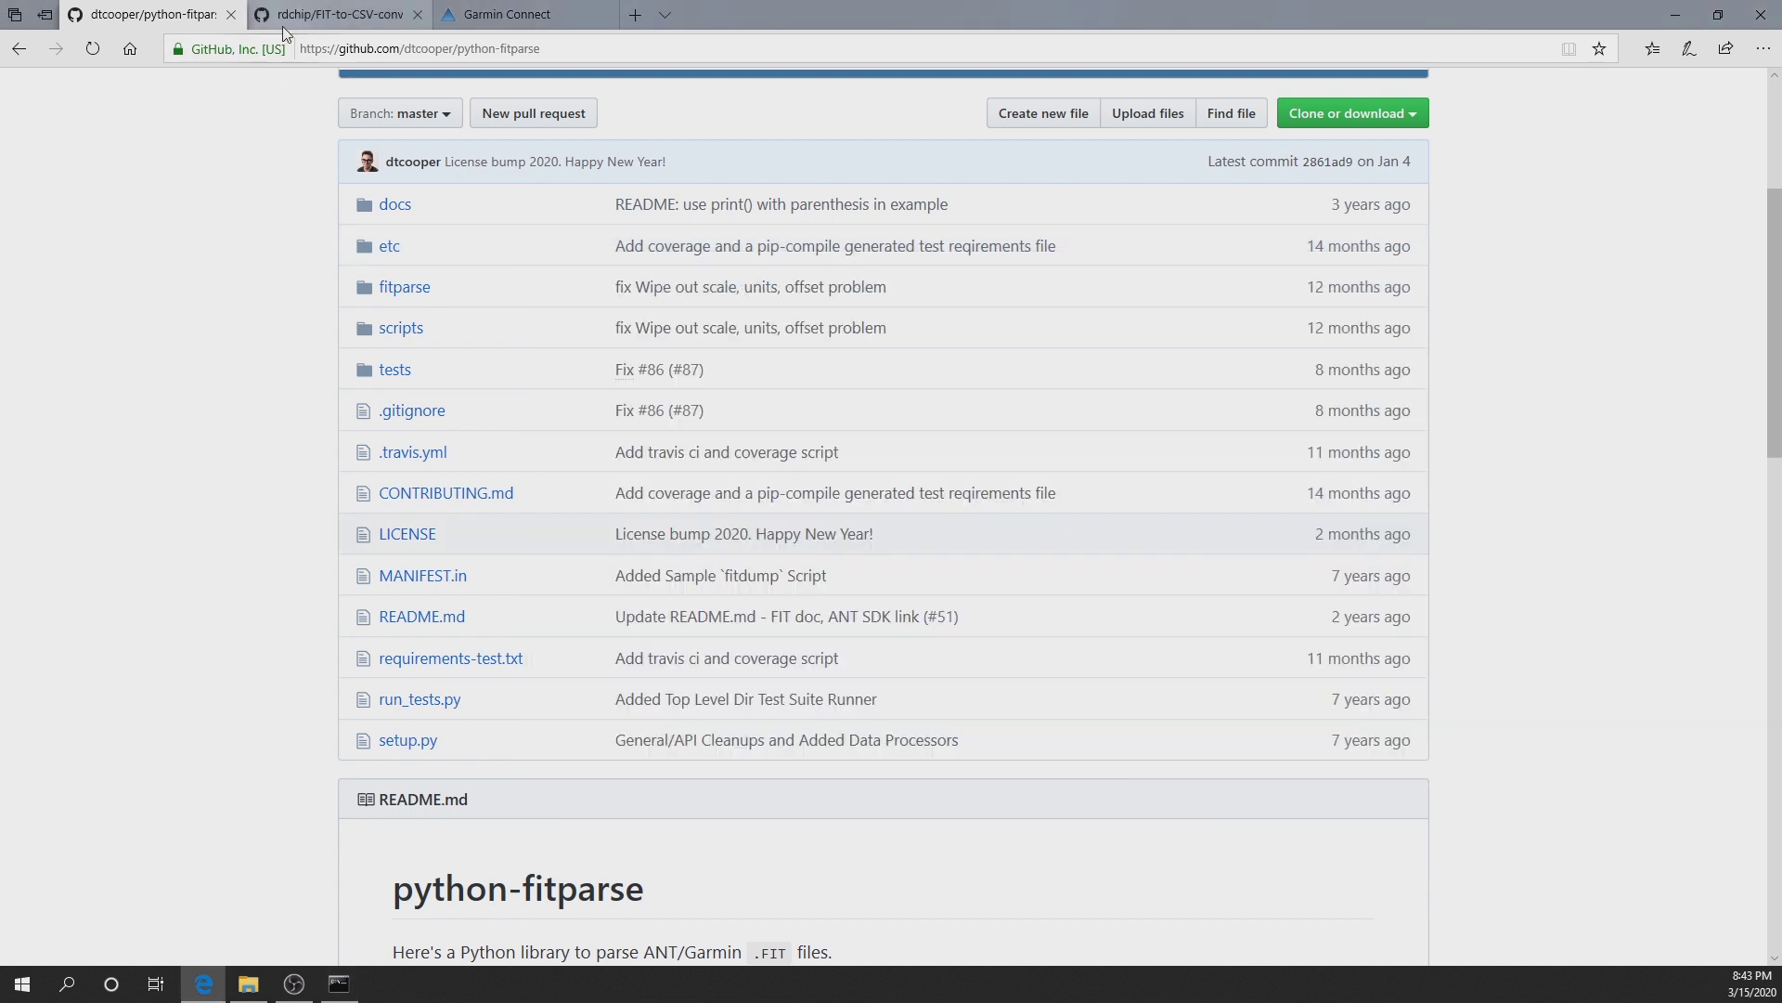
click(307, 15)
scroll(557, 371, up, 4)
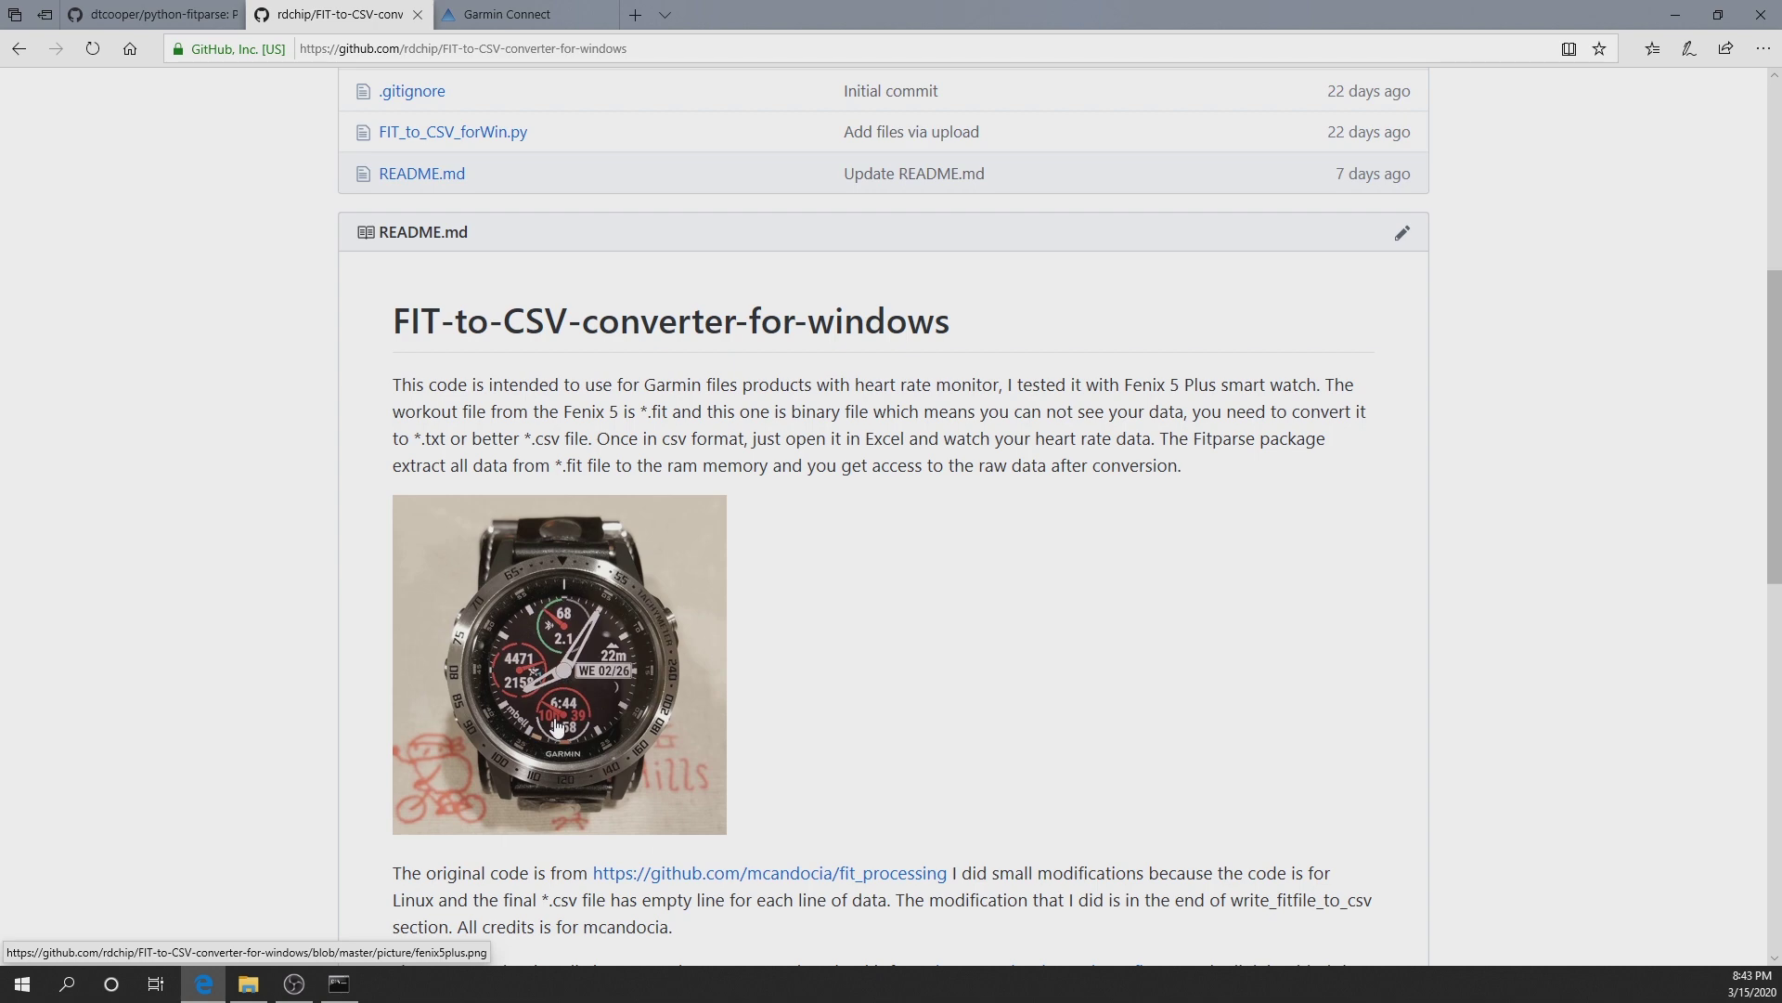
scroll(562, 715, down, 6)
scroll(557, 725, down, 2)
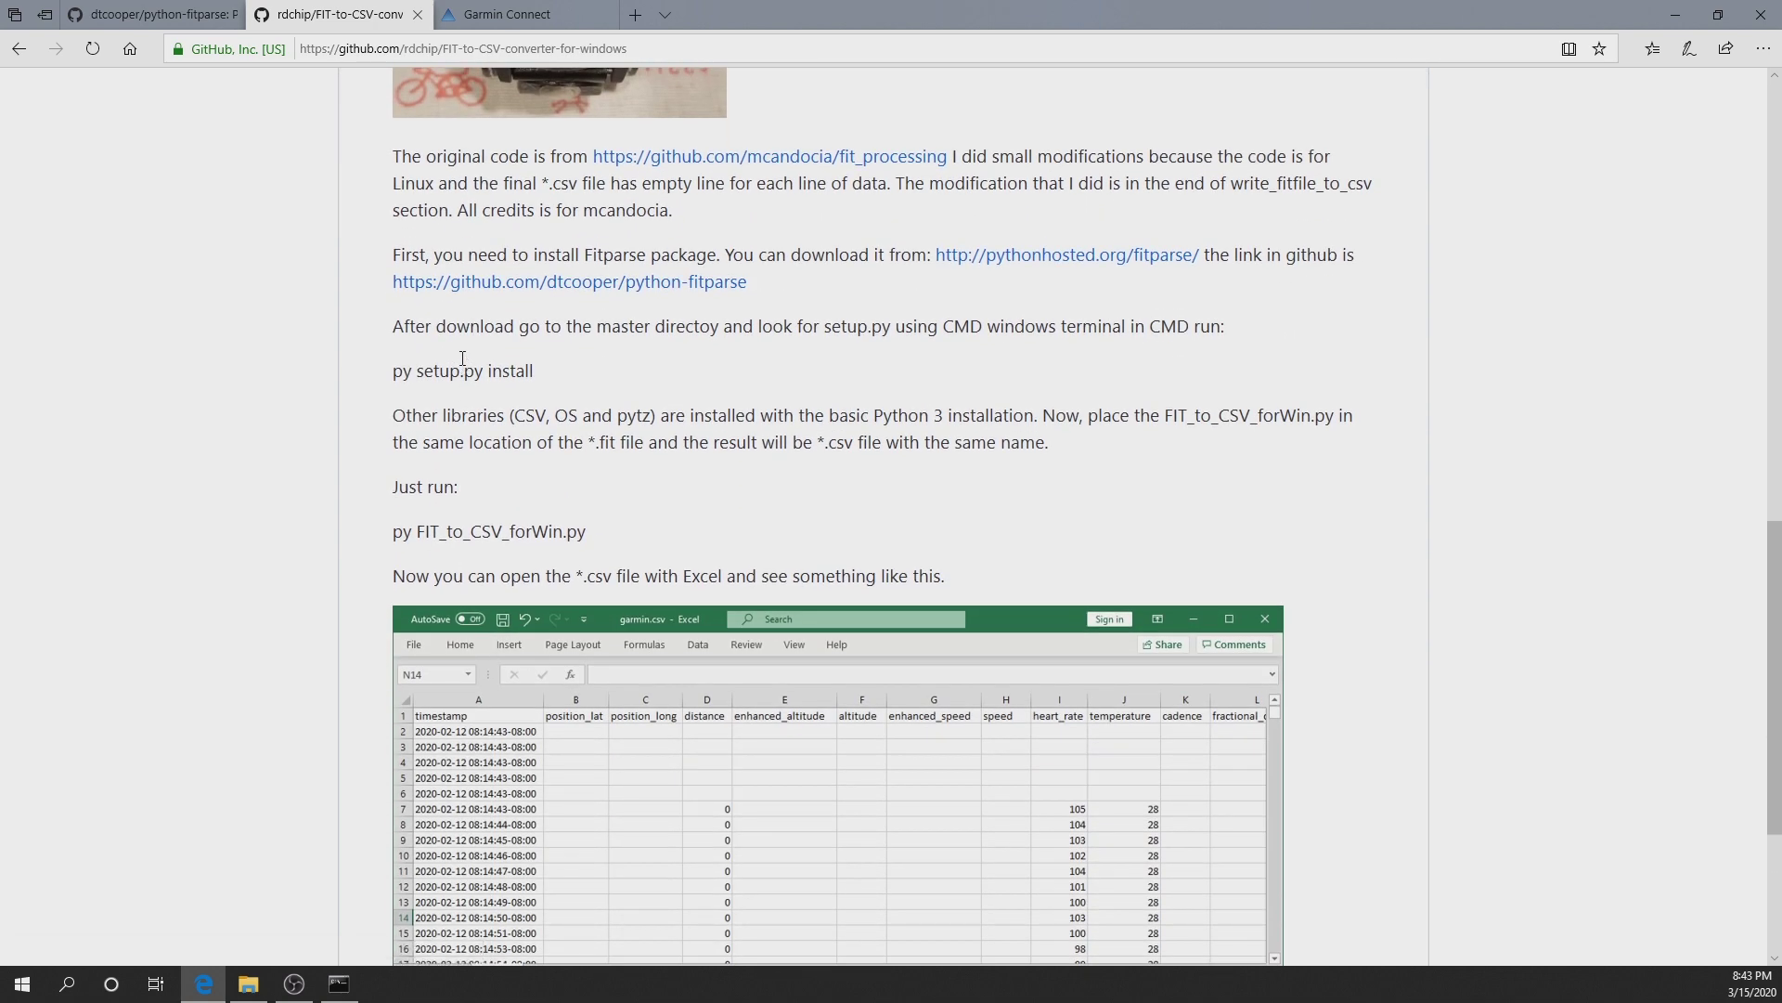
scroll(519, 362, up, 2)
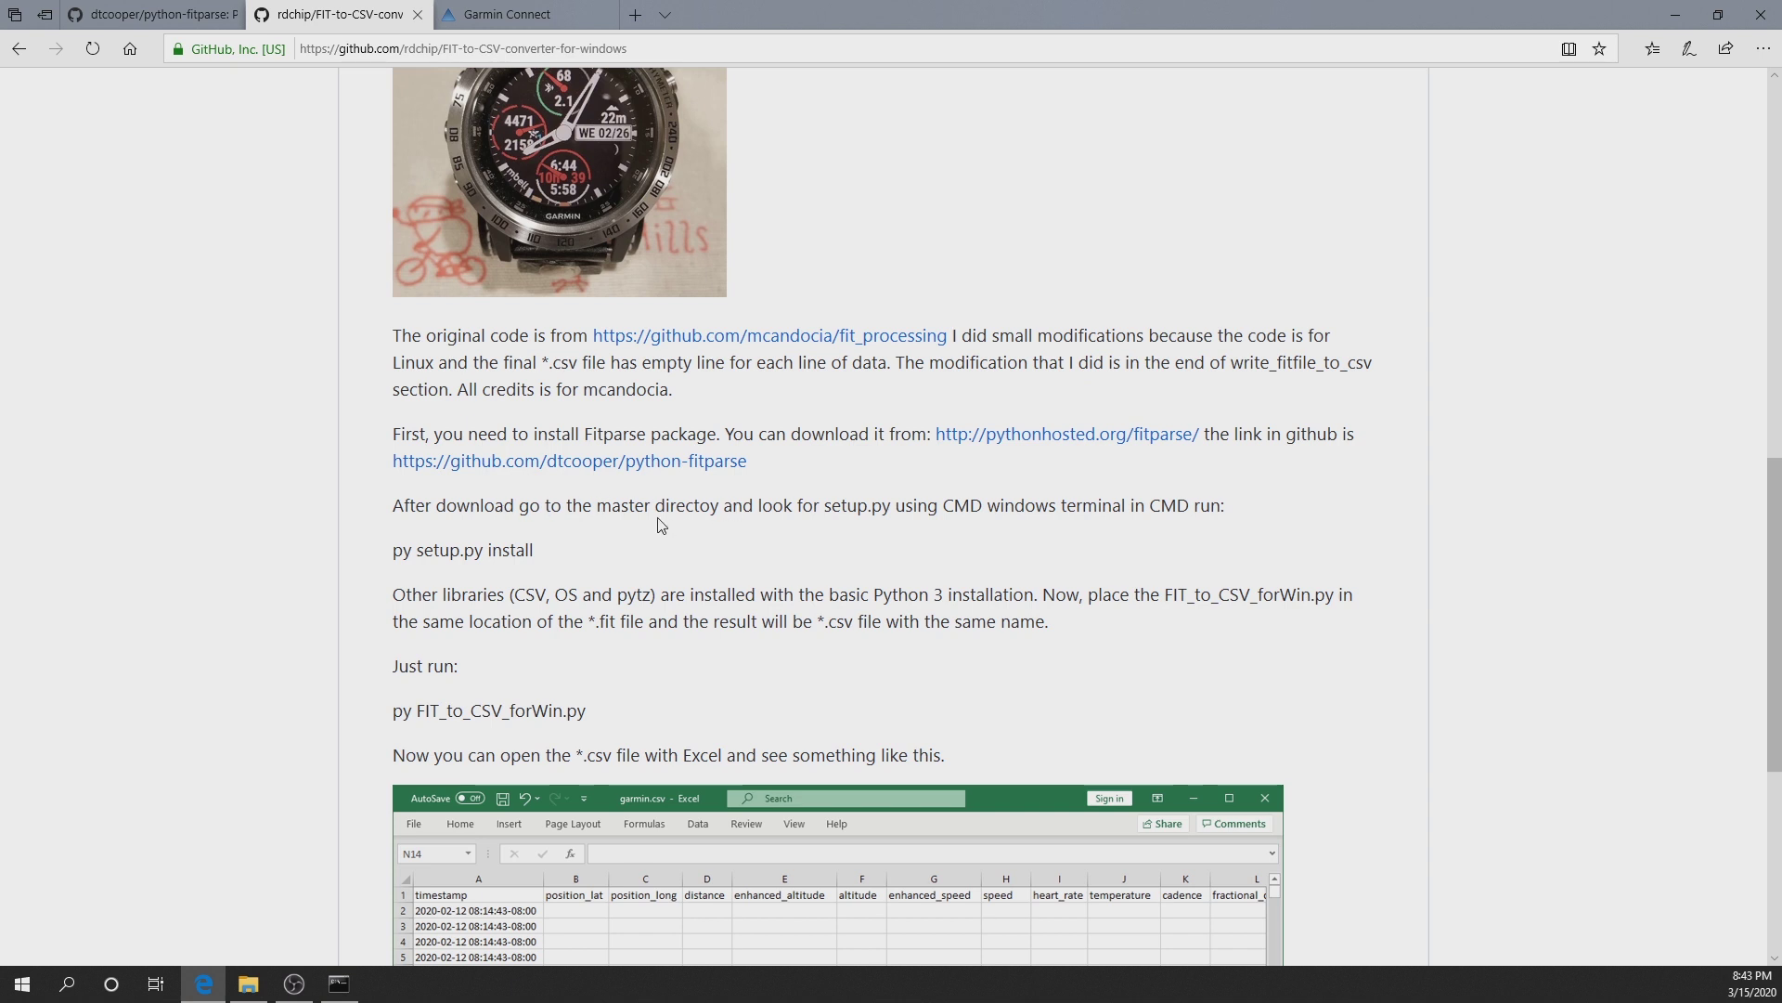
drag(536, 555, 393, 562)
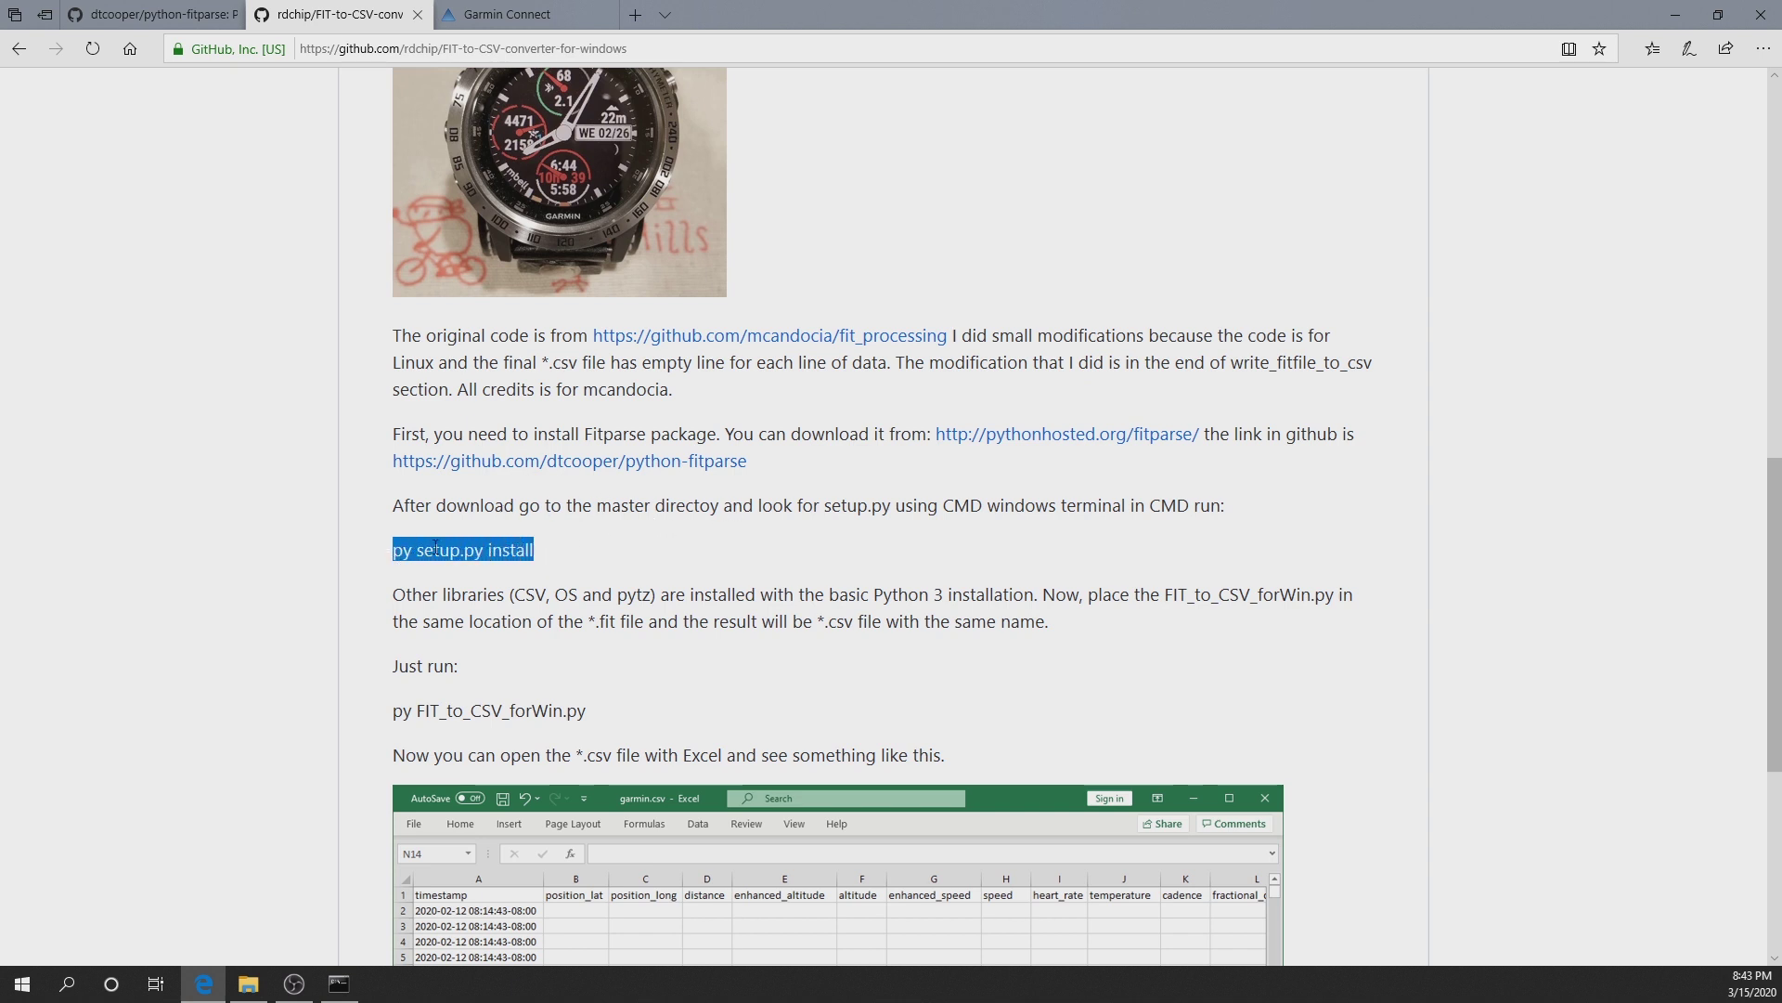
right_click(436, 549)
click(472, 569)
Step: Run "py setup.py install" in the Command Prompt and widen the window to read the output
click(341, 984)
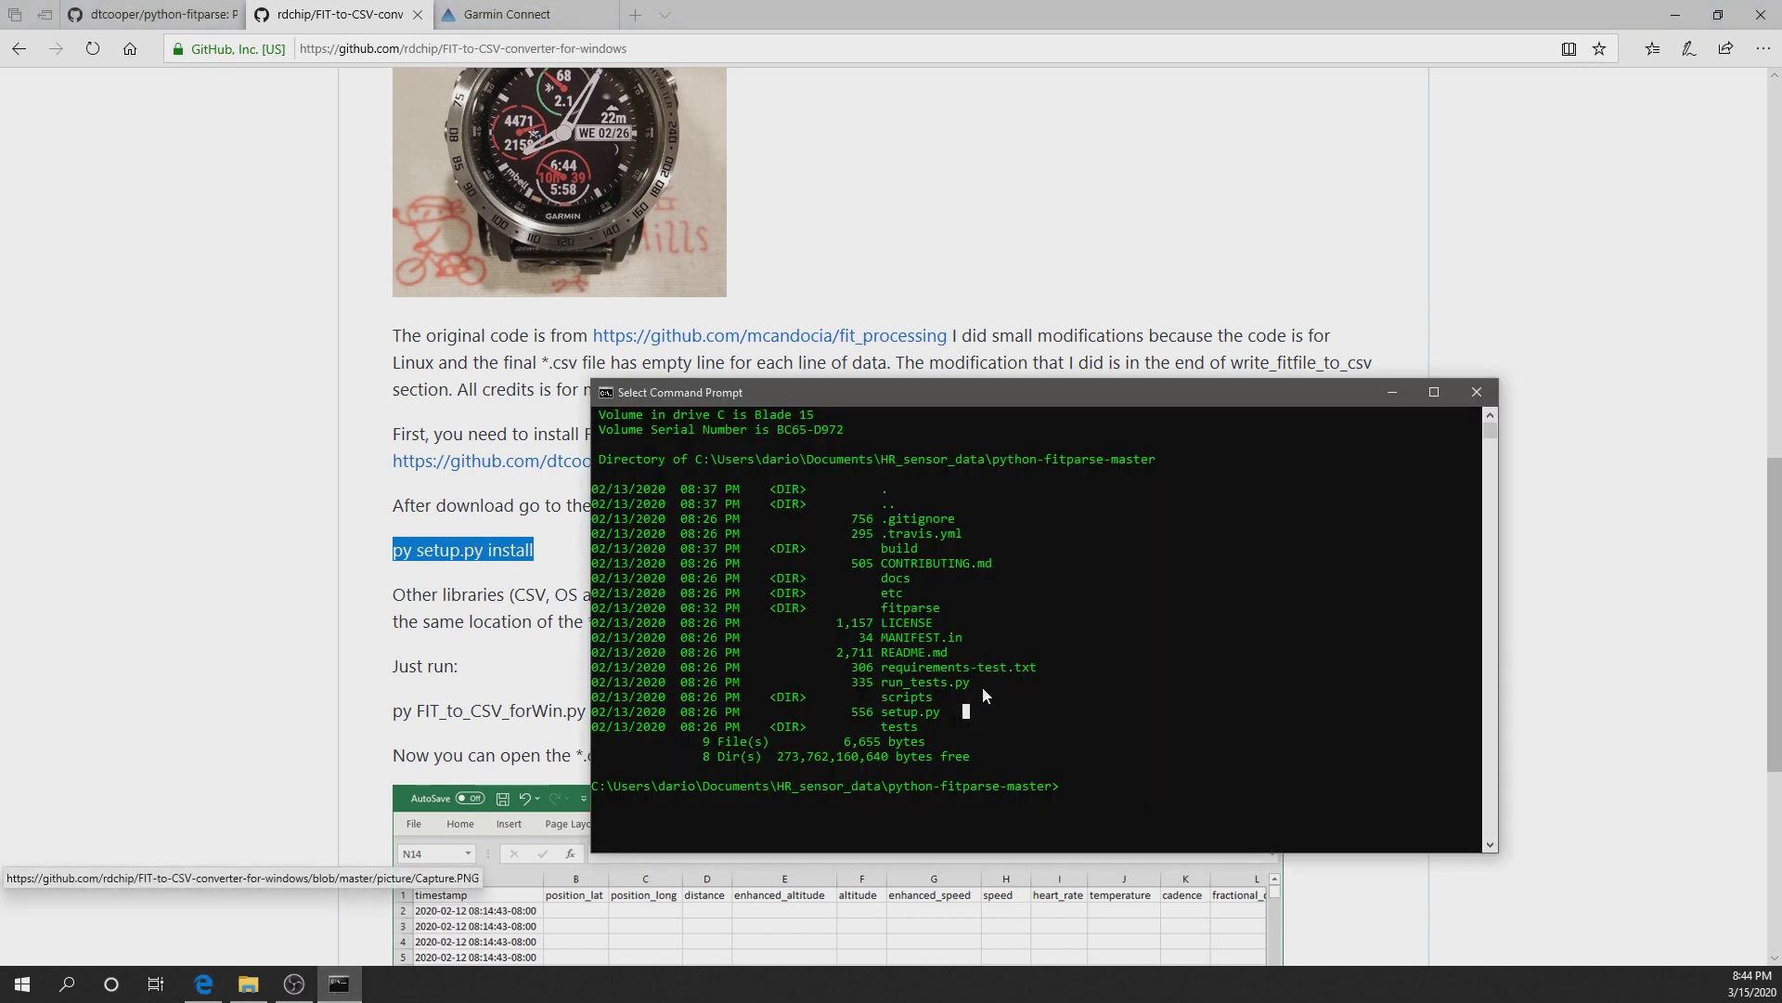
right_click(1138, 810)
key(Return)
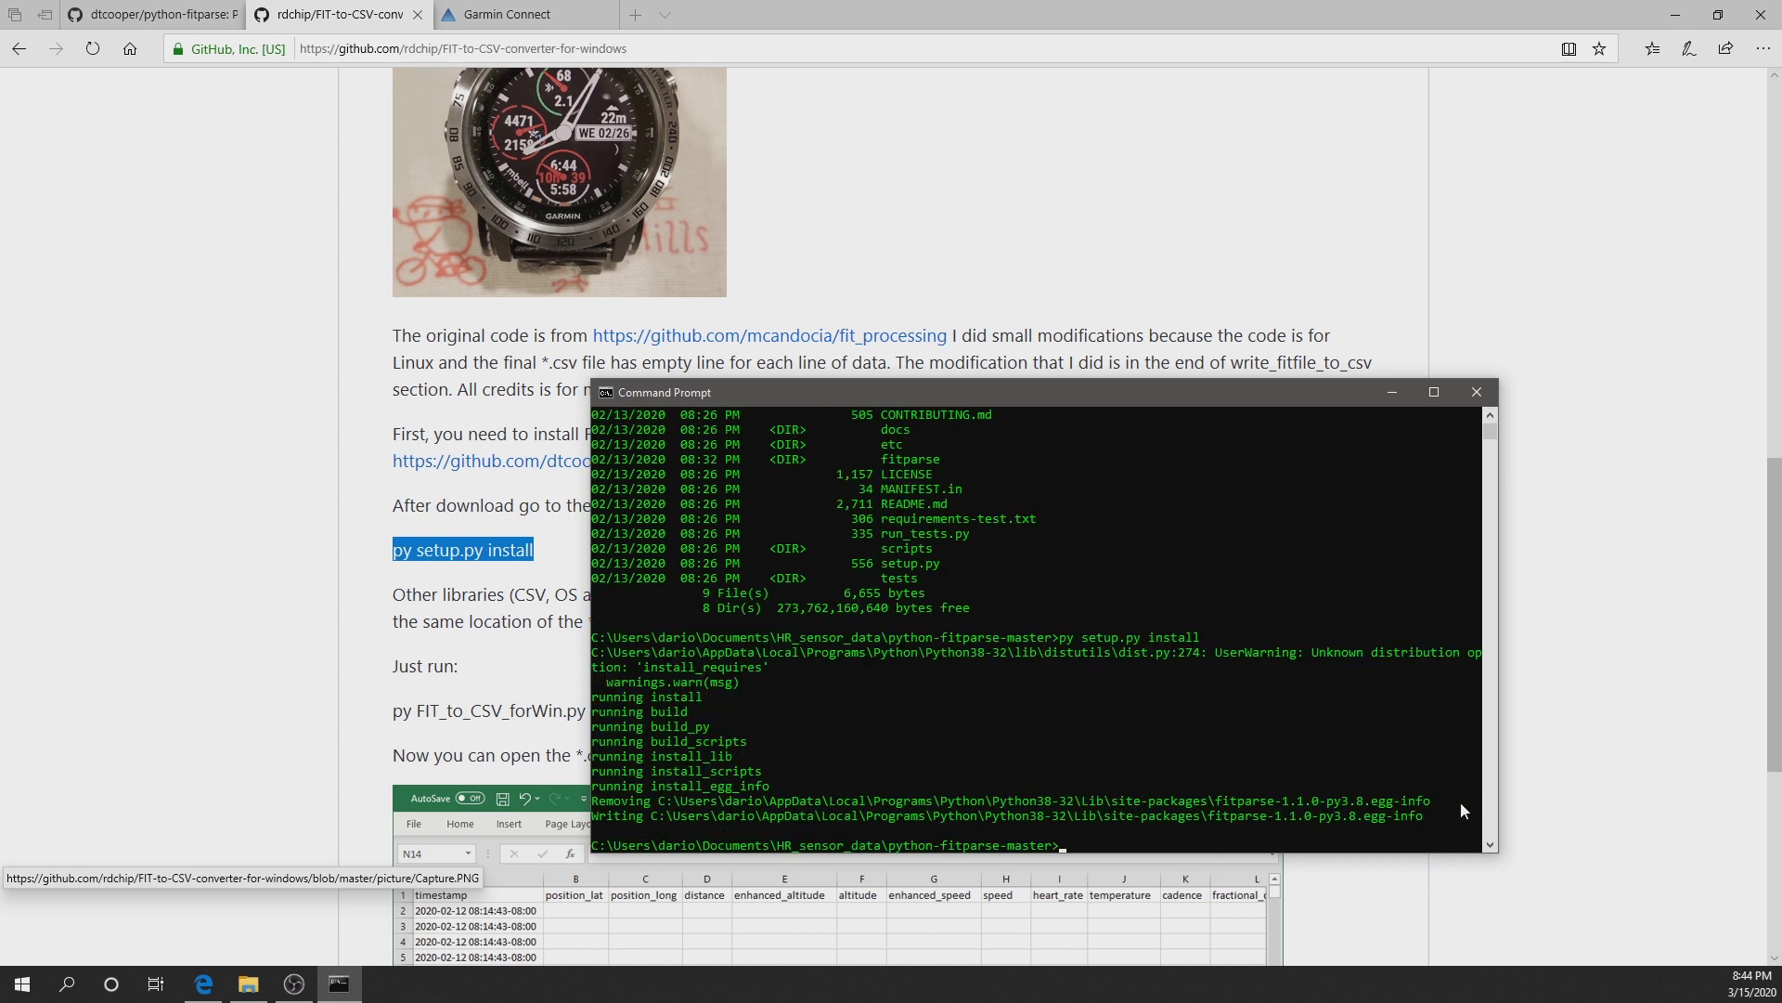
drag(1497, 808, 1714, 805)
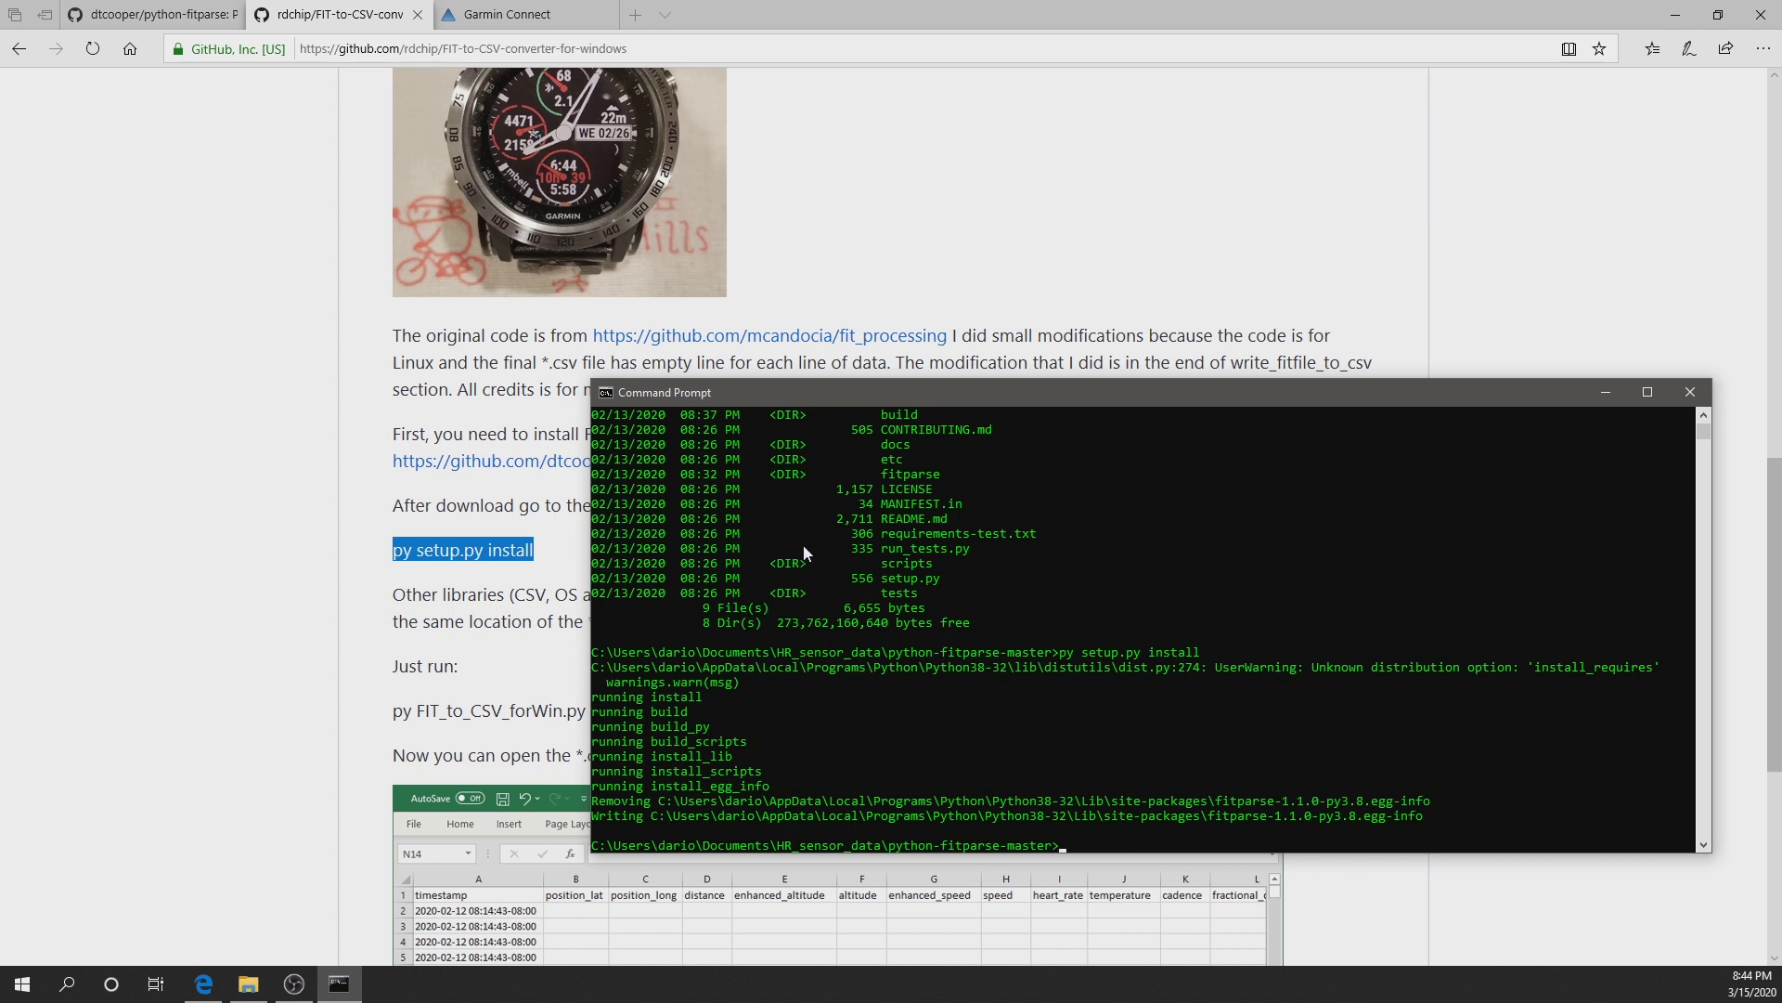
Step: Close the Command Prompt and bring back the File Explorer window showing python-fitparse-master
click(1691, 392)
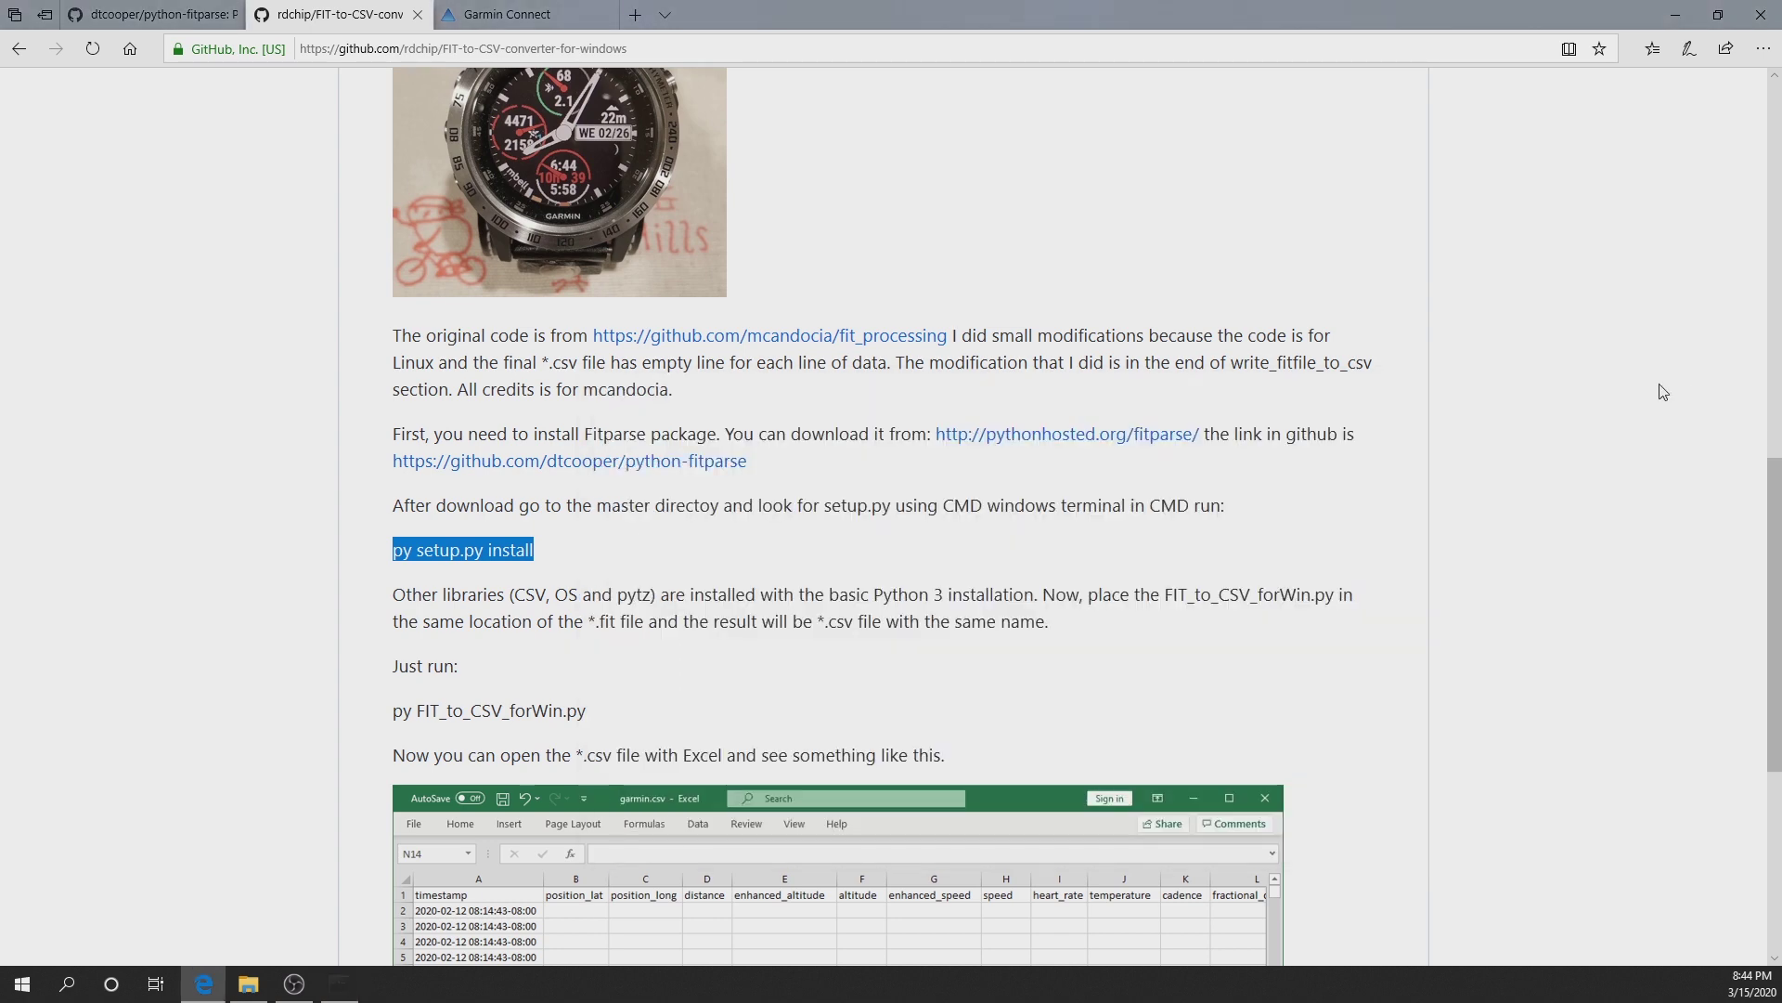
click(590, 565)
click(243, 986)
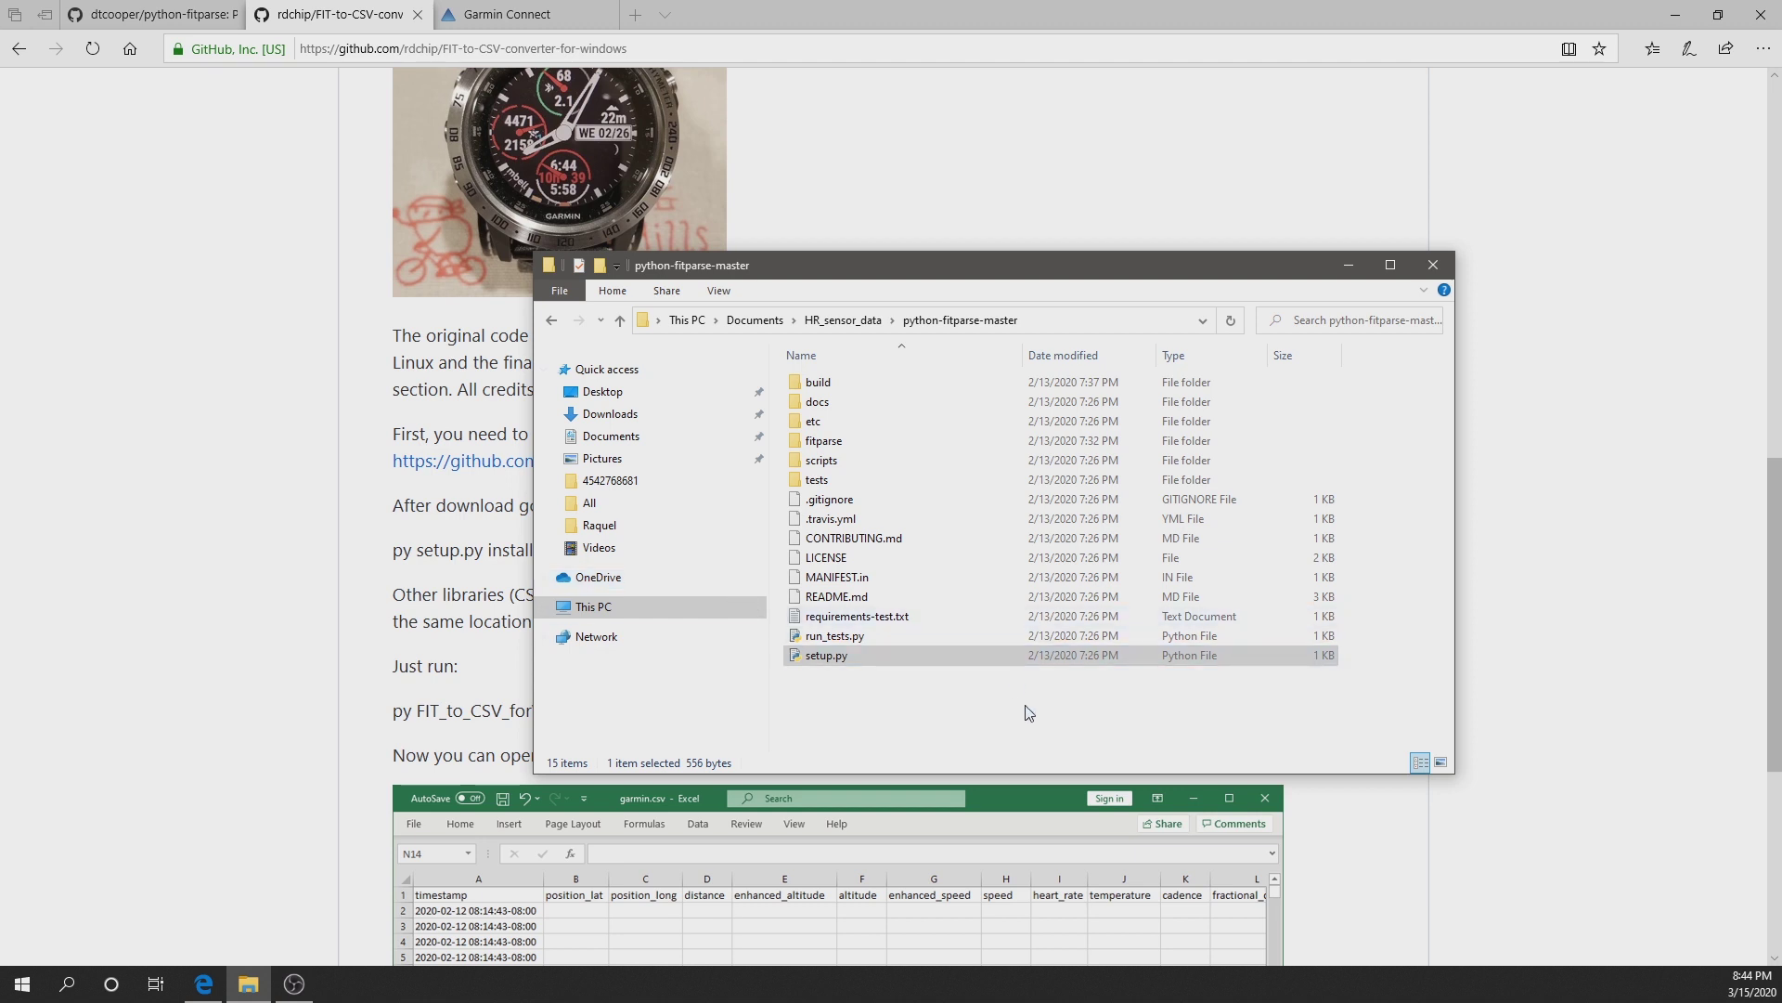
click(845, 320)
double_click(826, 381)
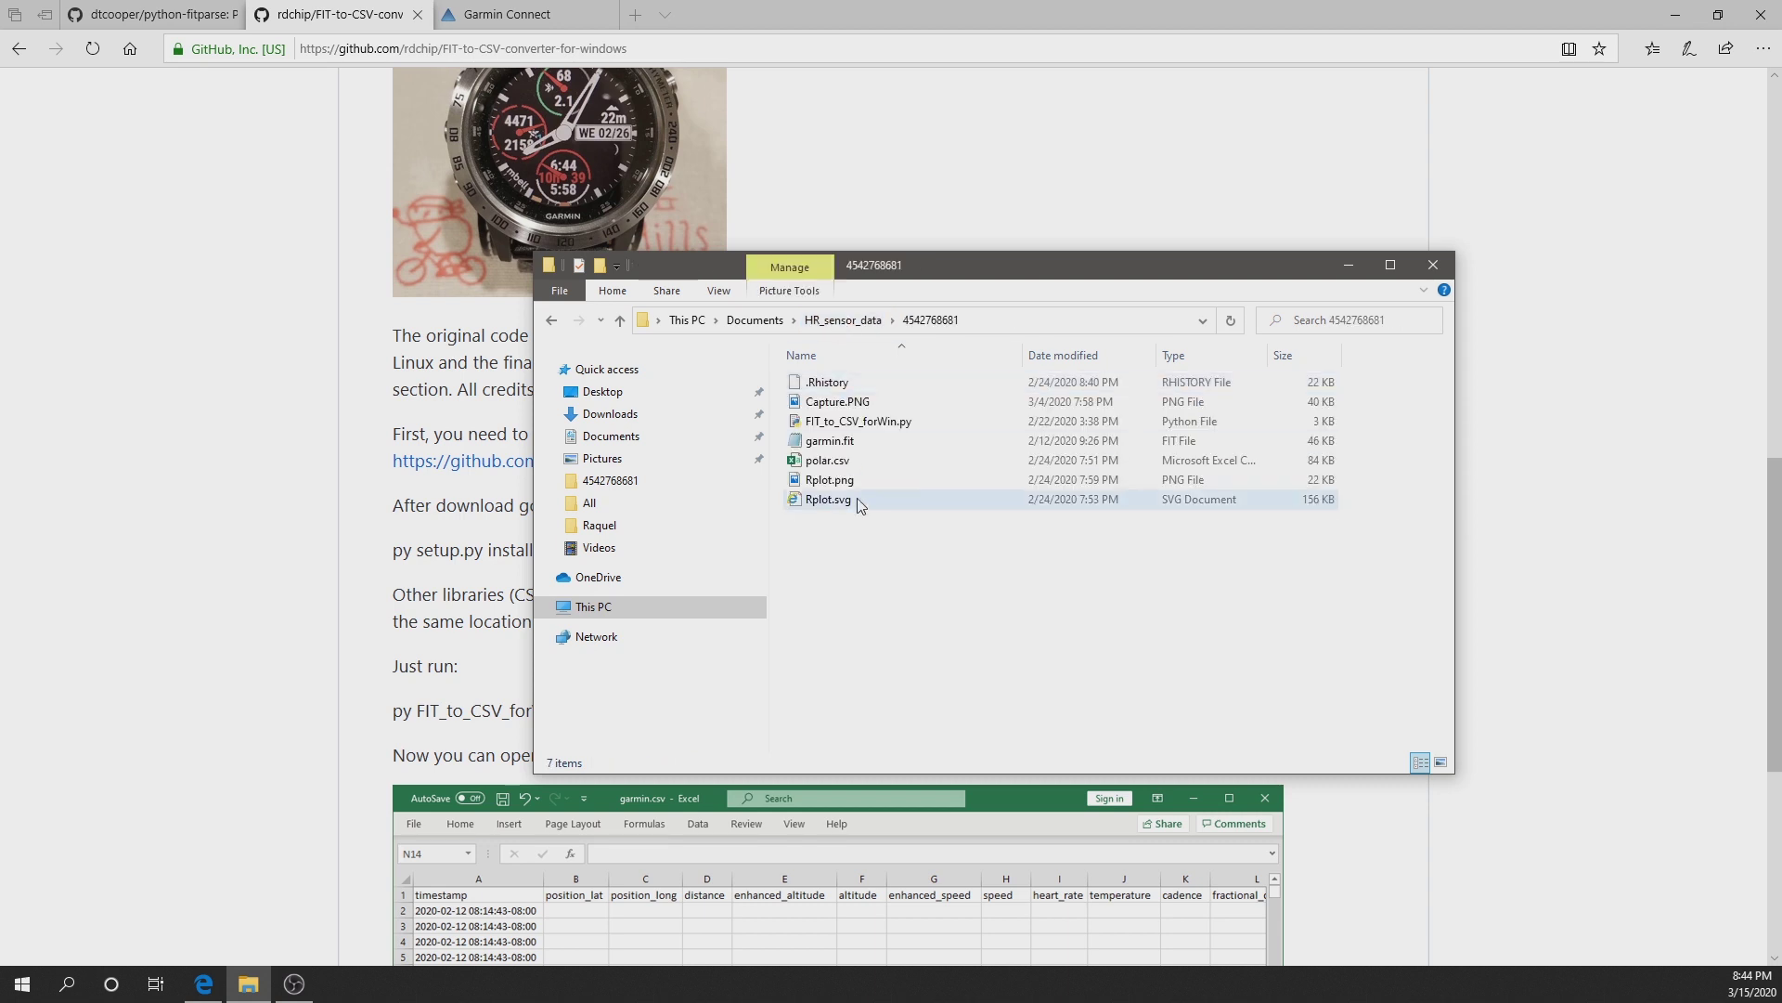
click(830, 445)
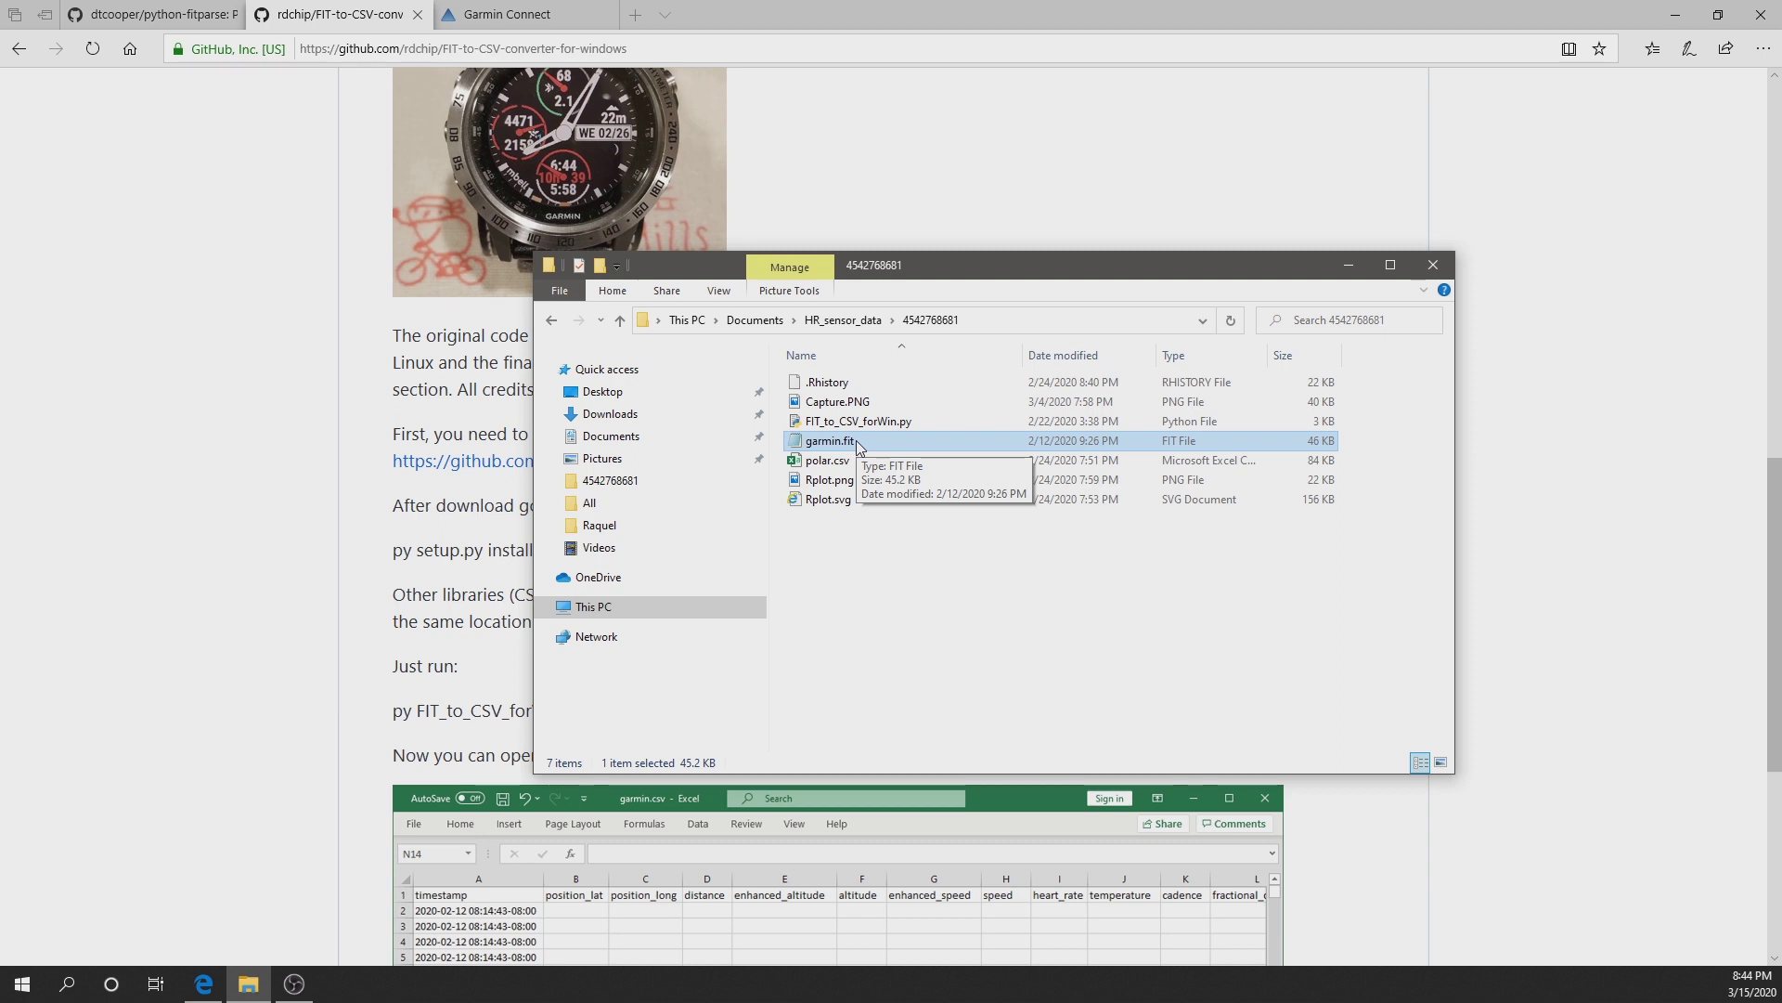
click(506, 14)
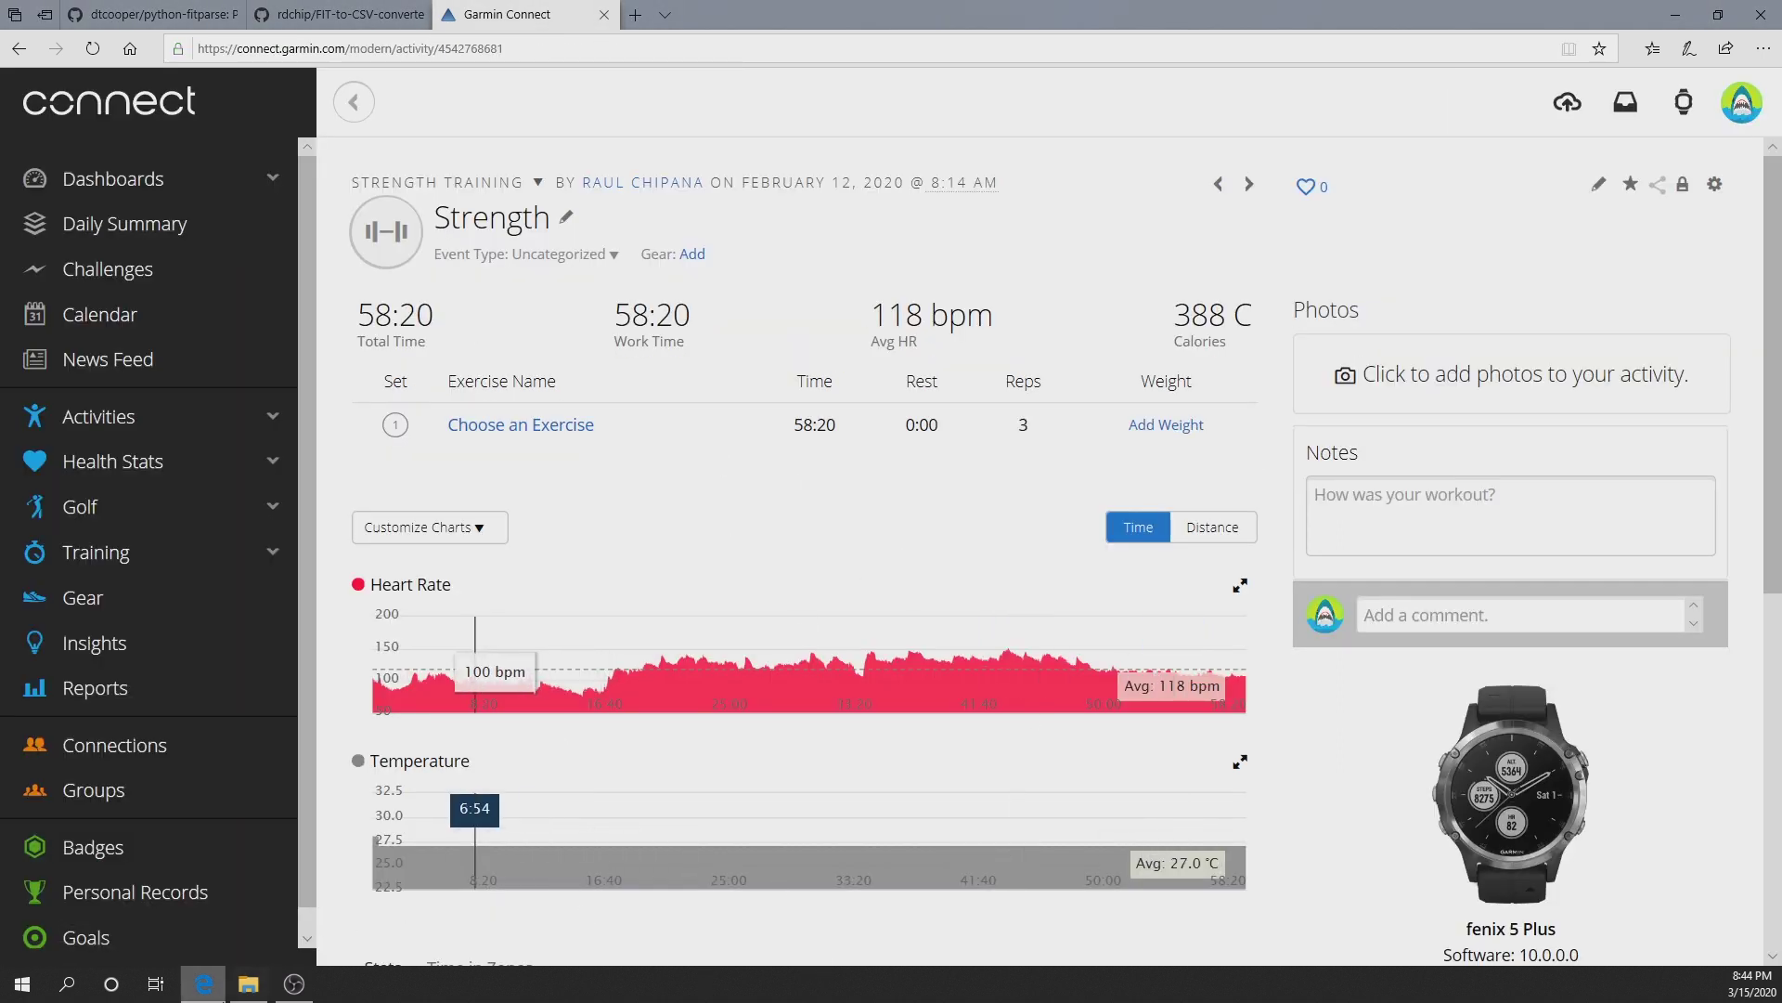
click(239, 992)
click(247, 986)
click(204, 984)
click(248, 985)
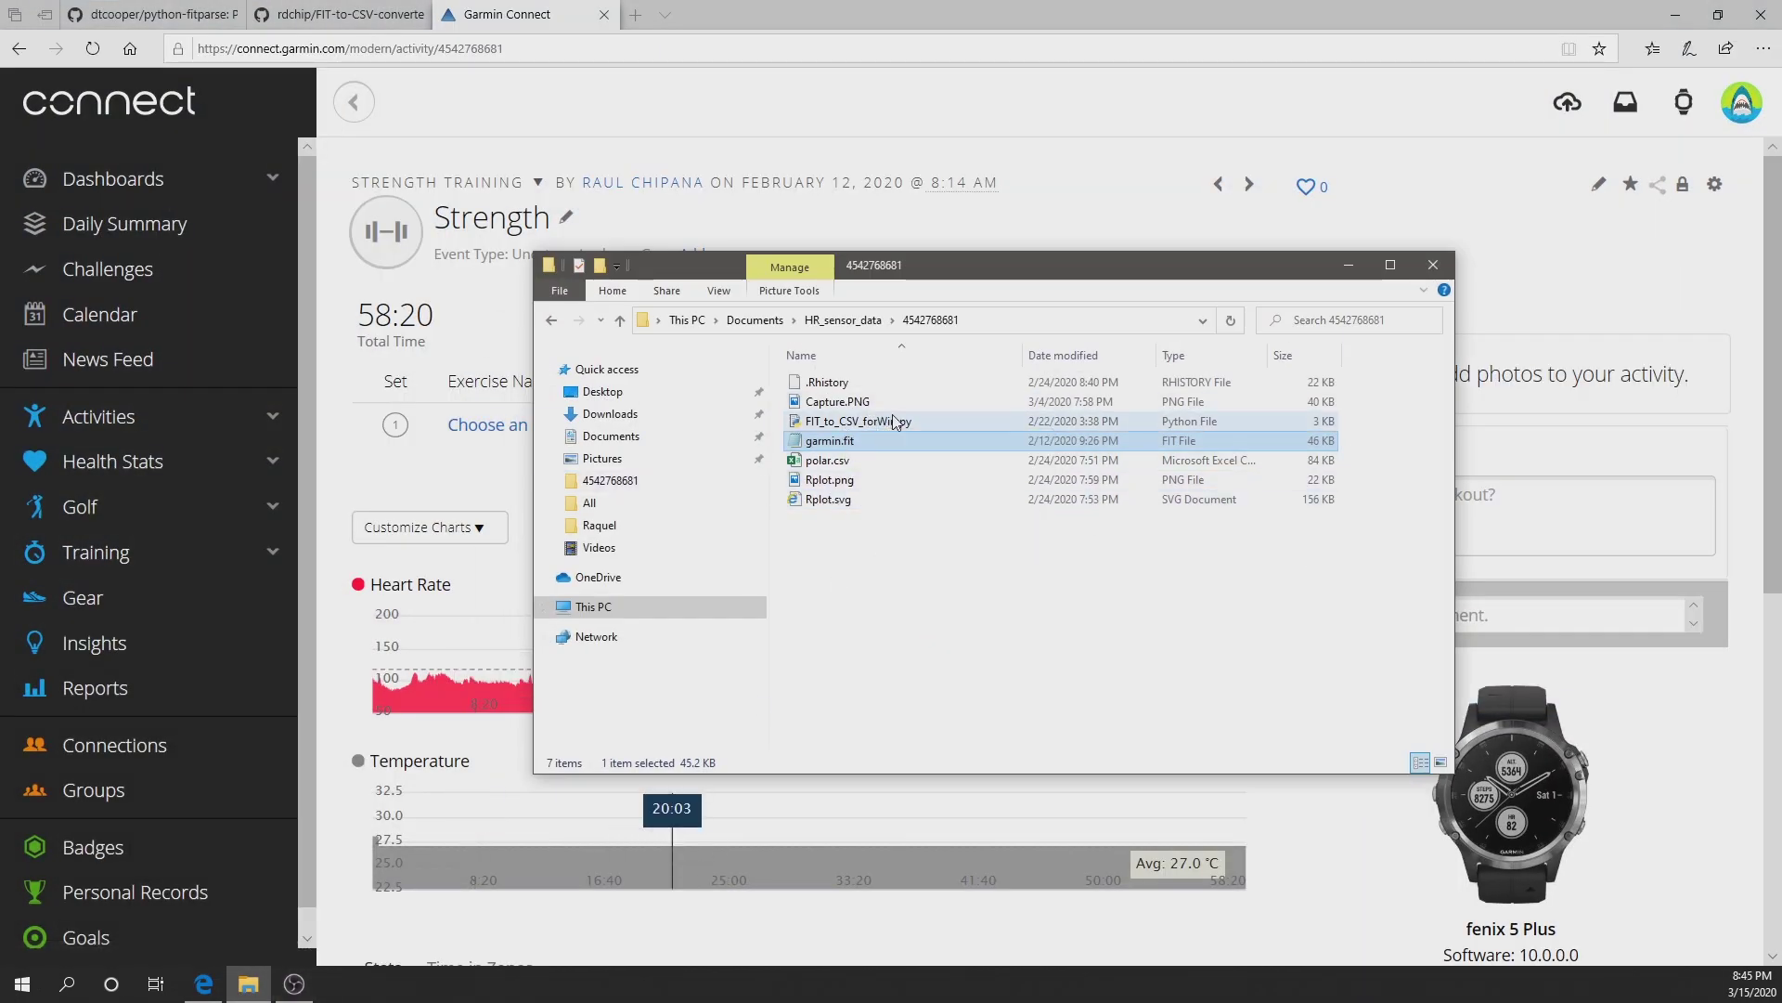
Step: Select FIT_to_CSV_forWin.py in the folder and view its source code in the FIT-to-CSV-converter-for-windows repository on GitHub
click(868, 422)
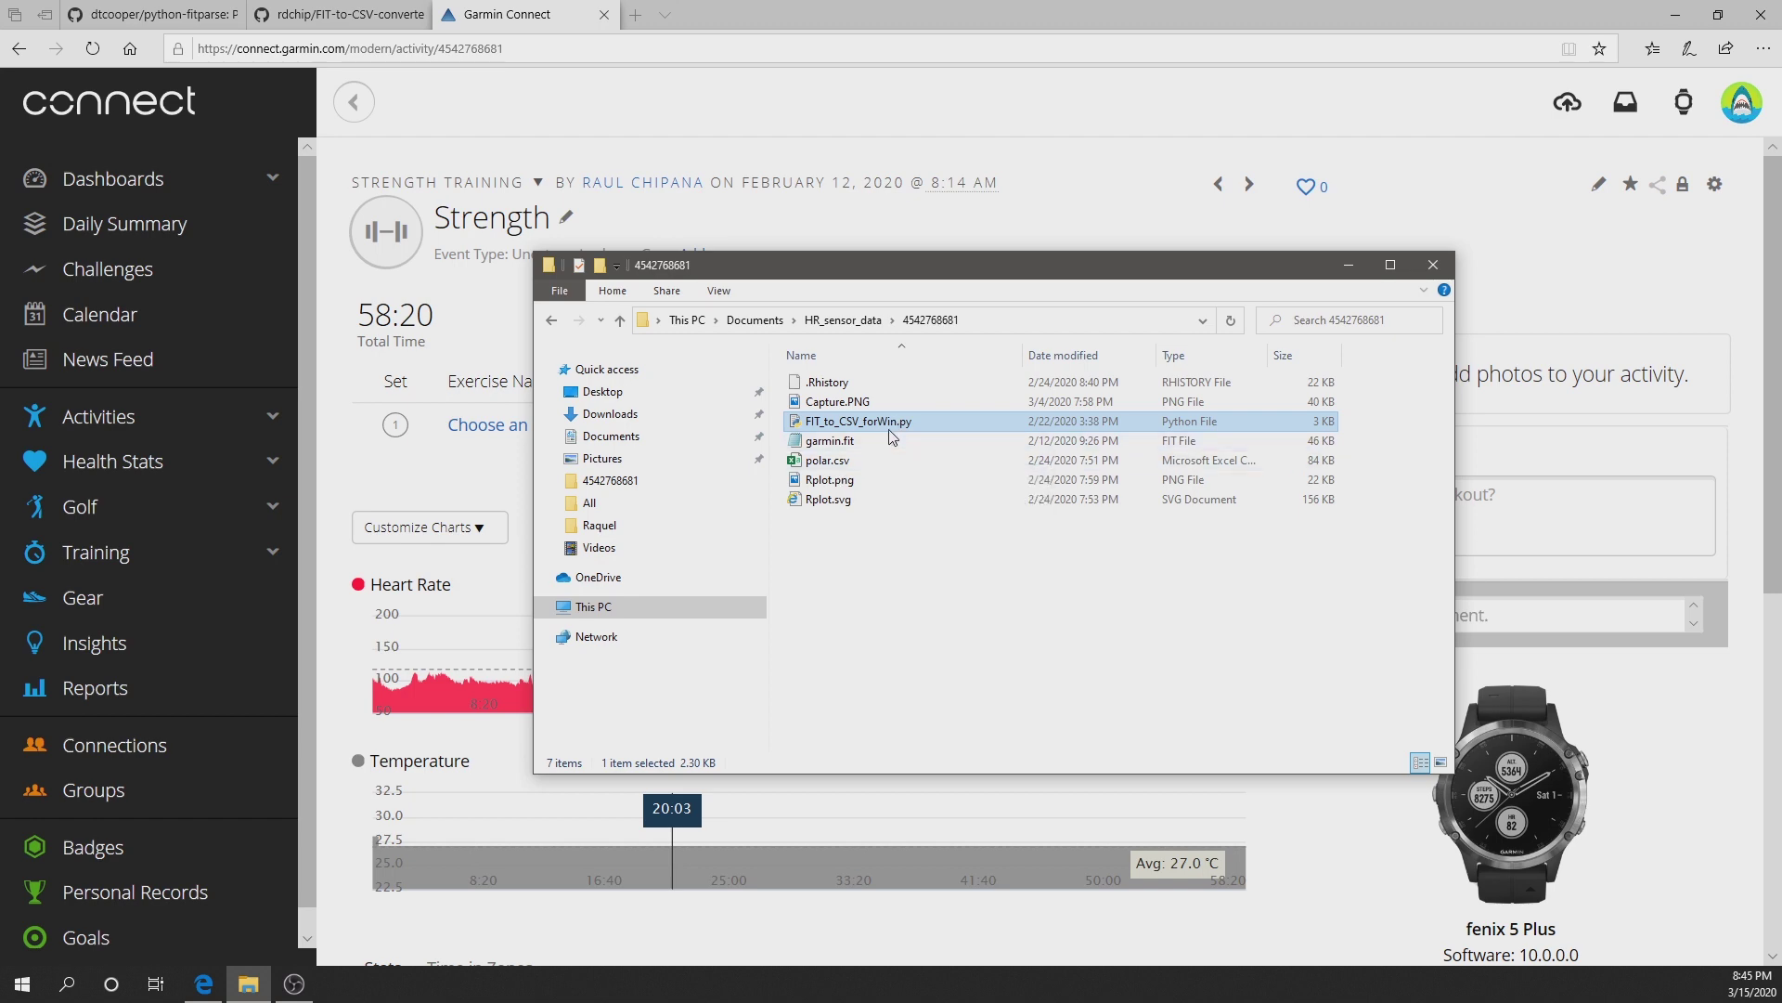
click(327, 13)
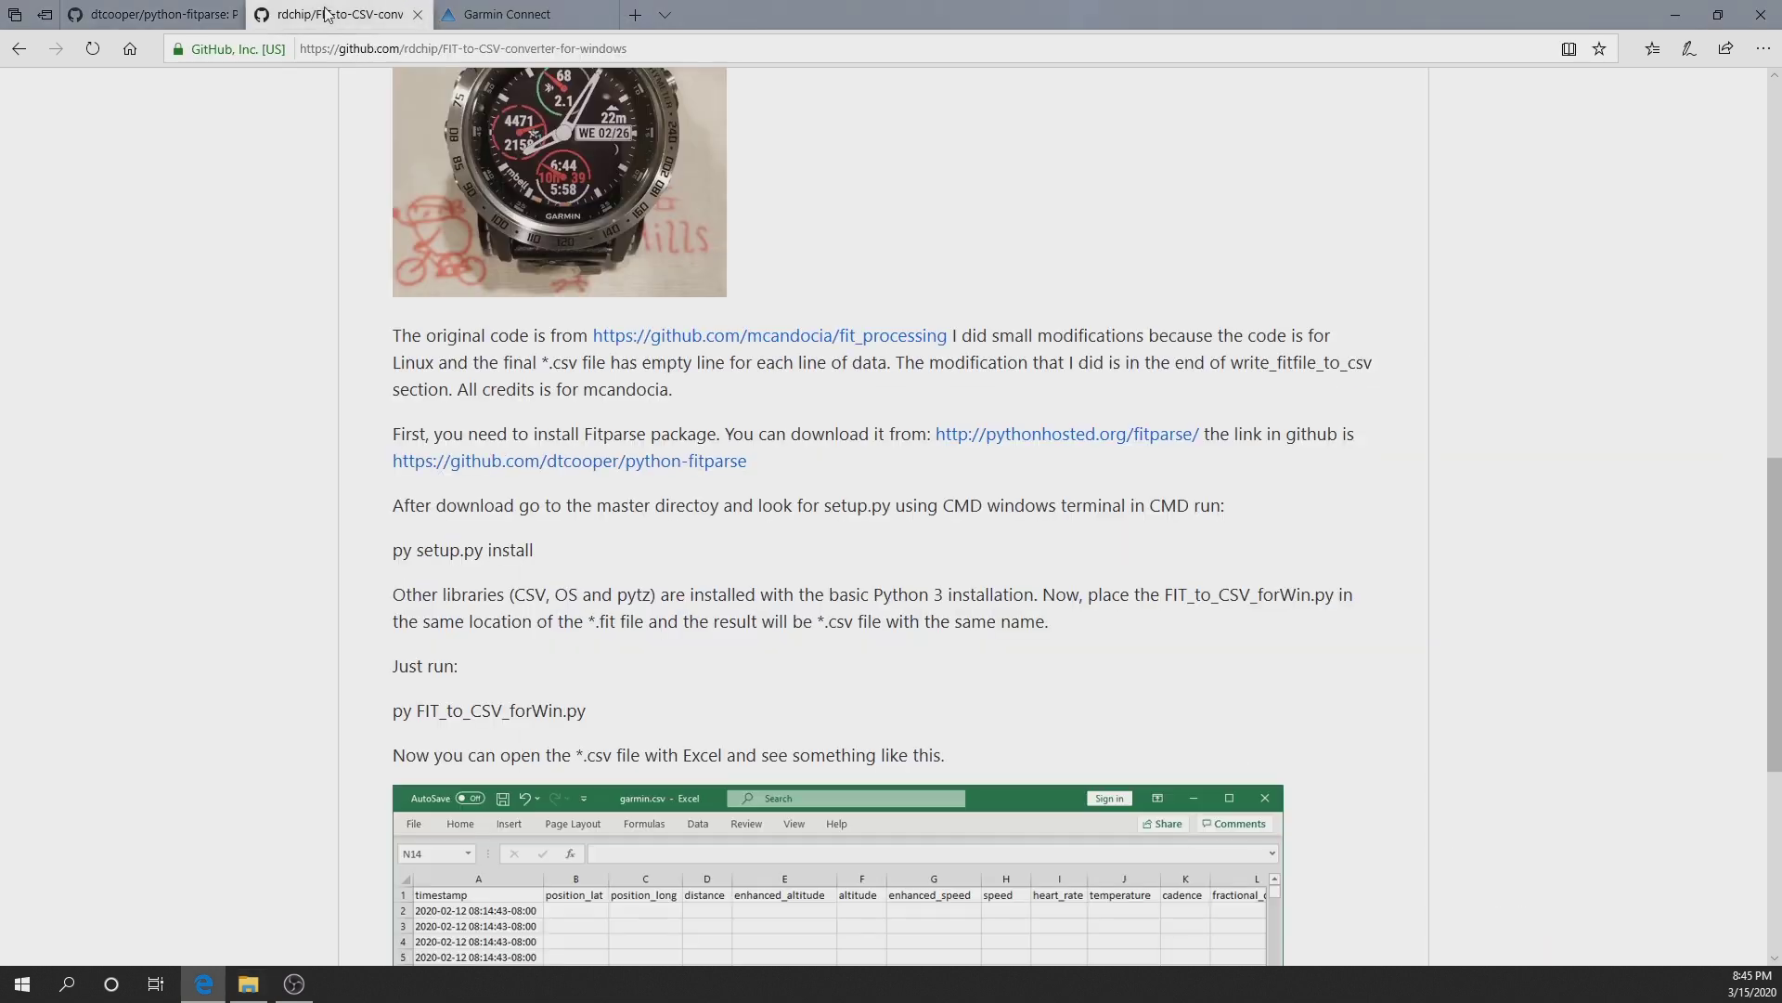
scroll(772, 504, up, 6)
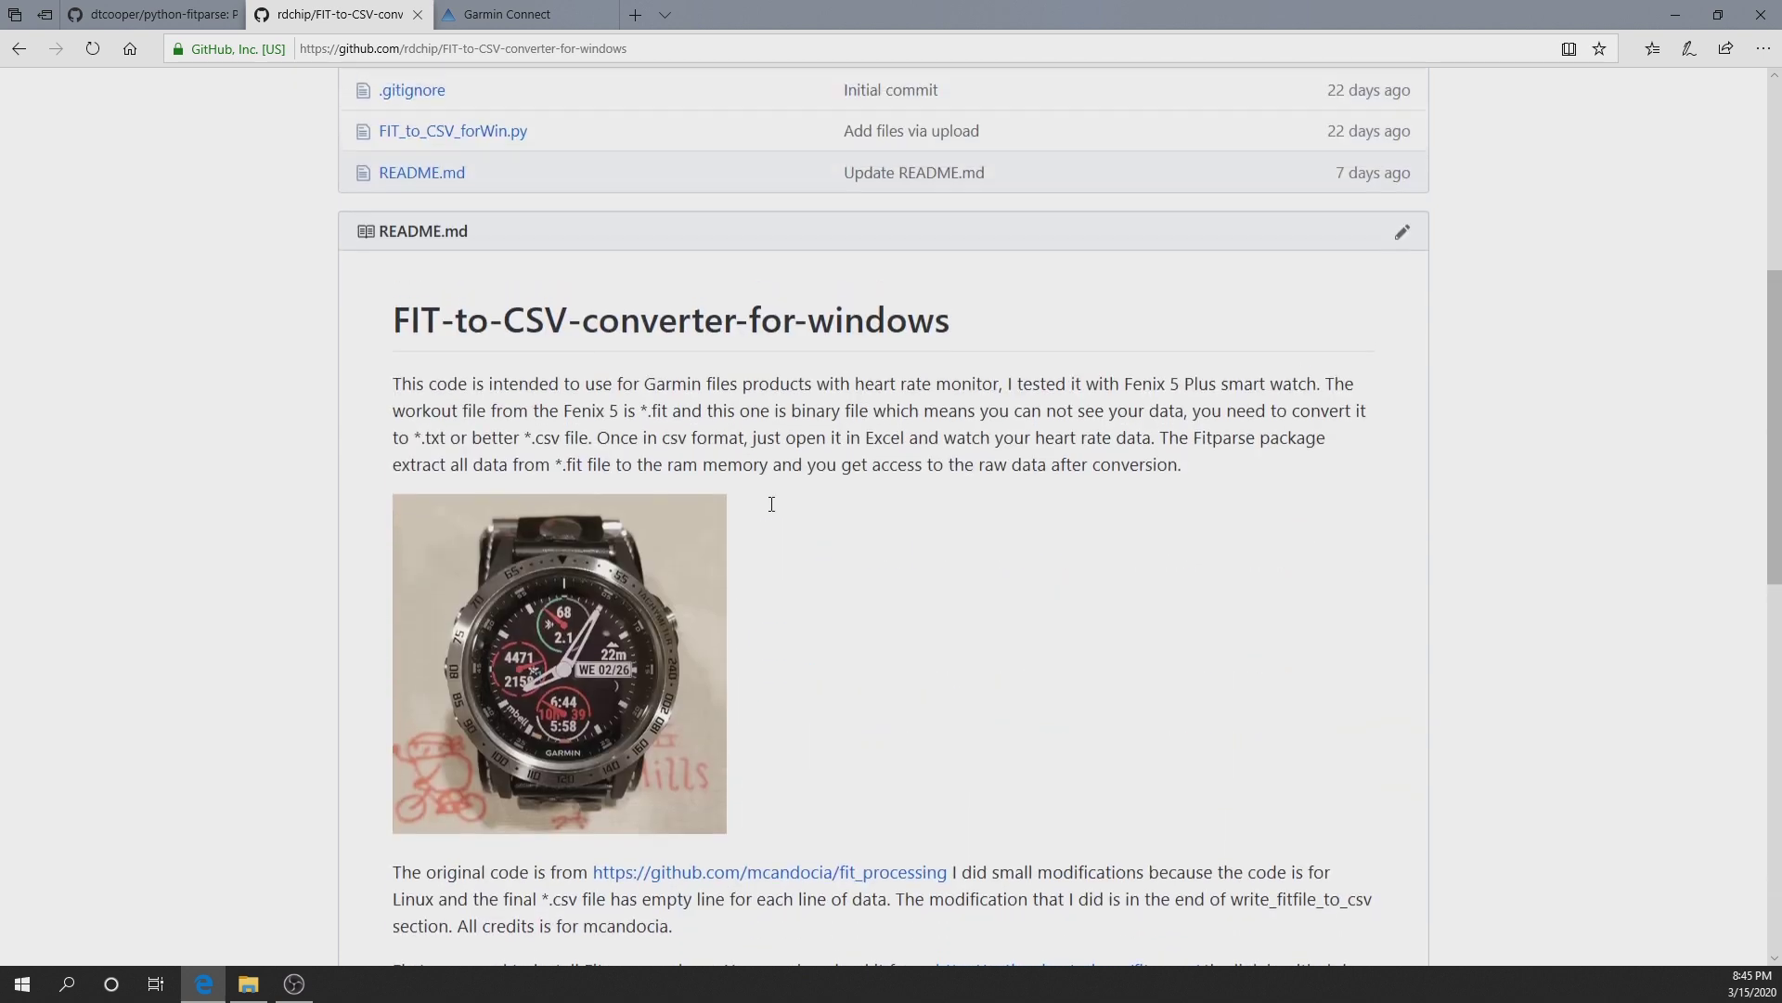
scroll(771, 504, up, 6)
click(466, 668)
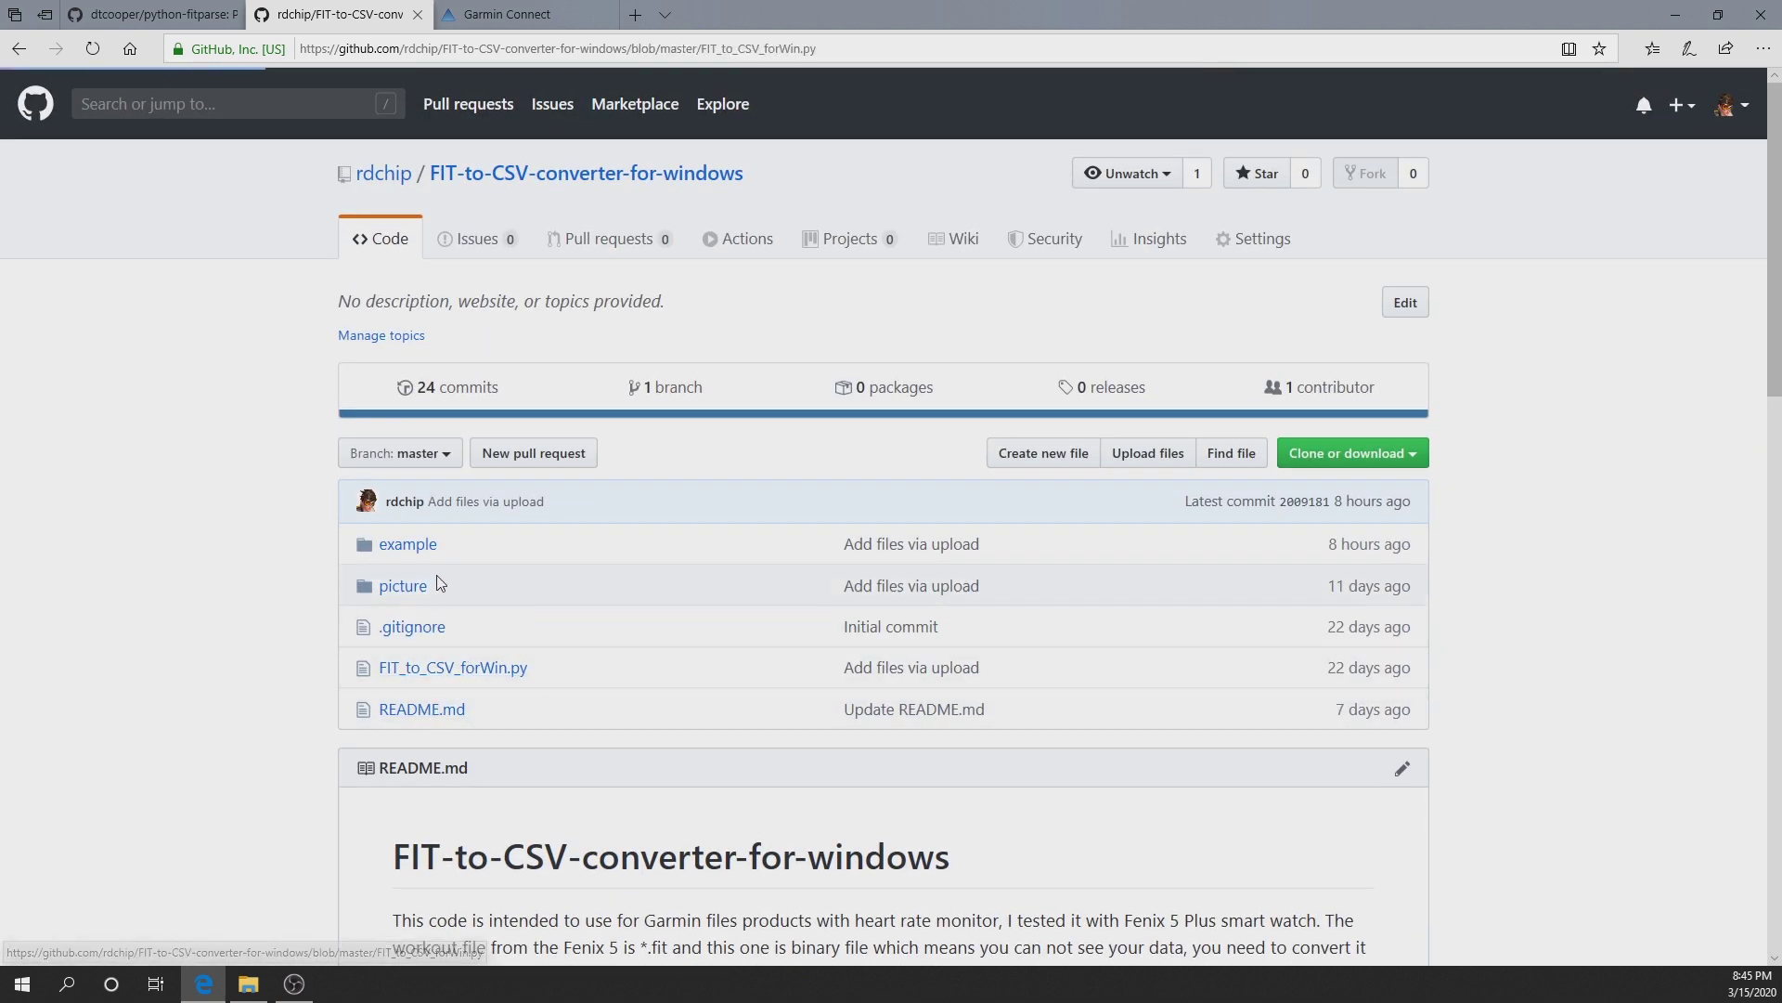
scroll(465, 674, down, 4)
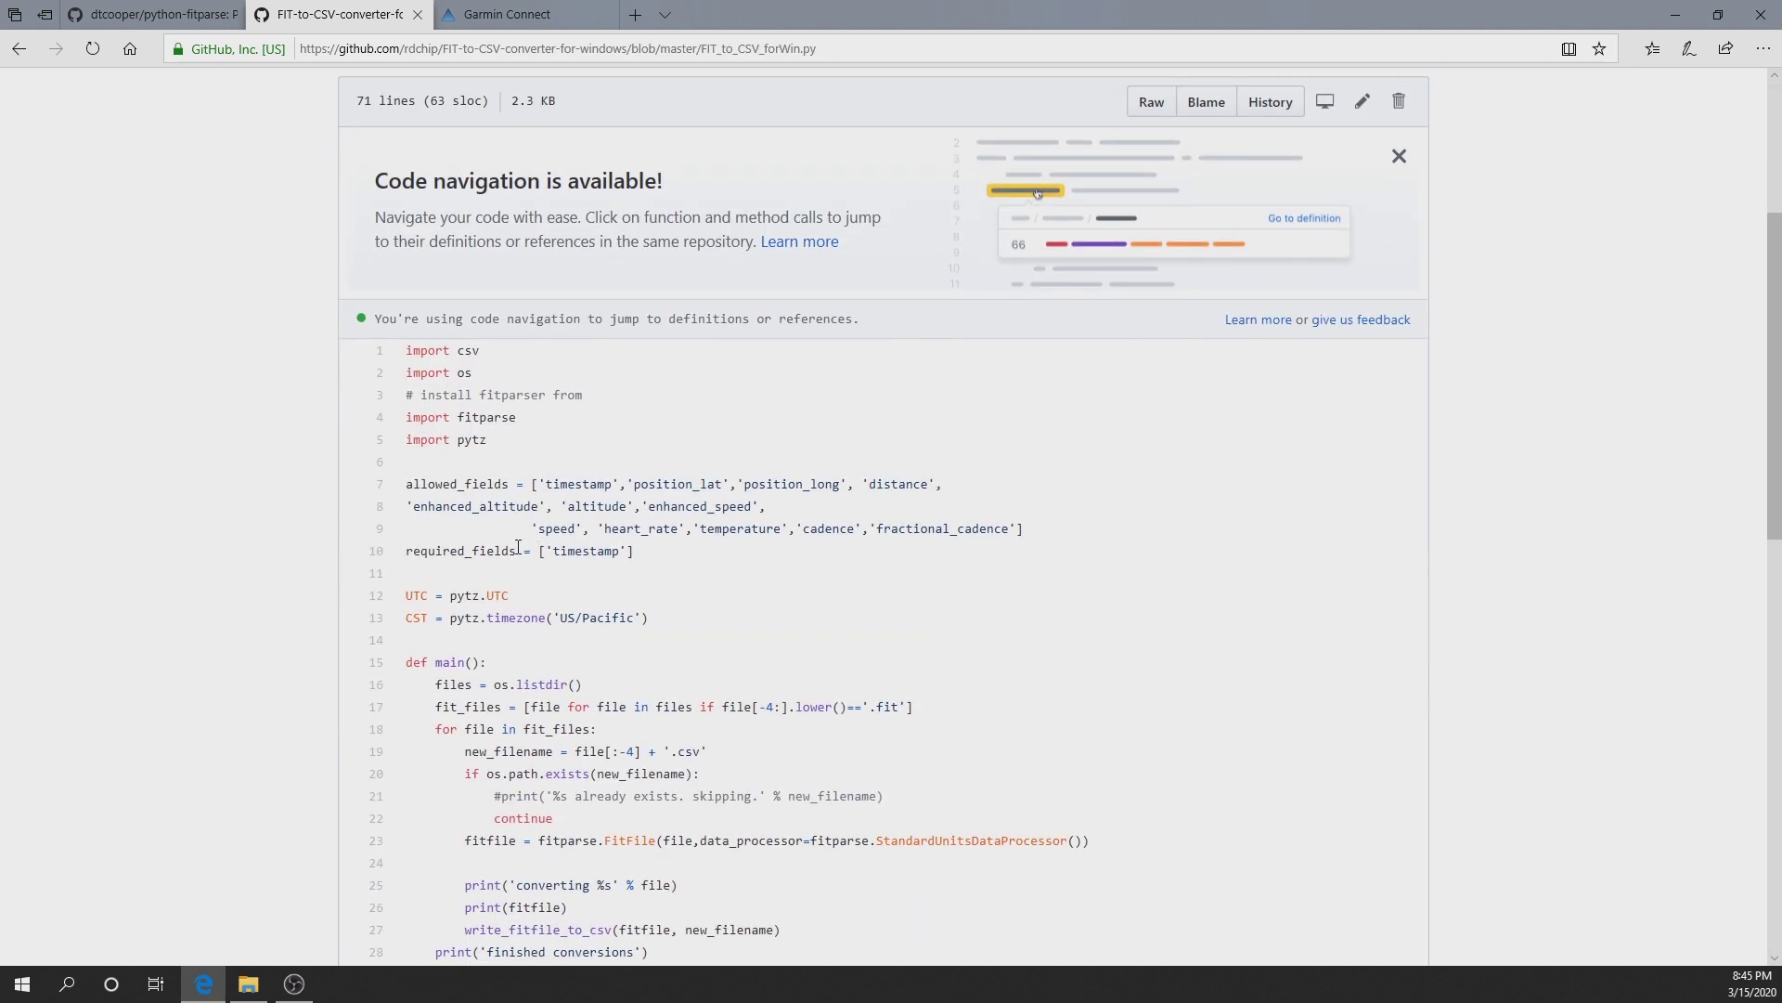
Step: Return to File Explorer and open FIT_to_CSV_forWin.py for editing with IDLE 3.8 (32-bit)
click(248, 984)
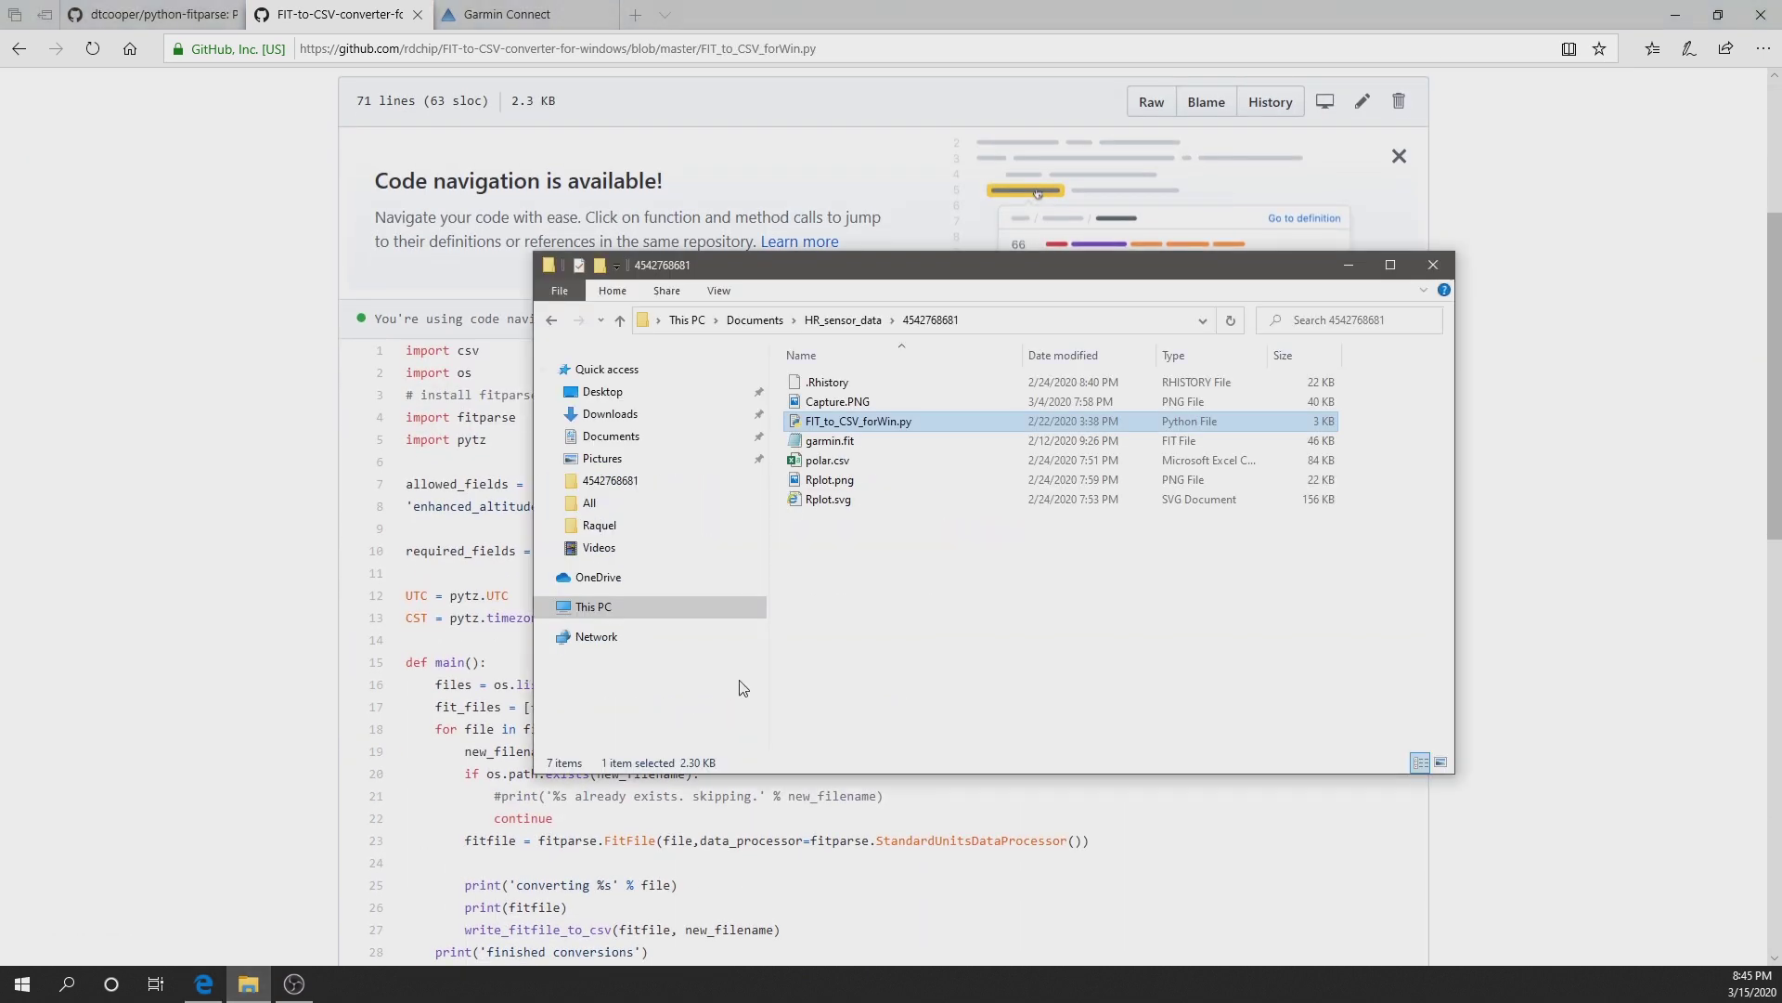
click(899, 422)
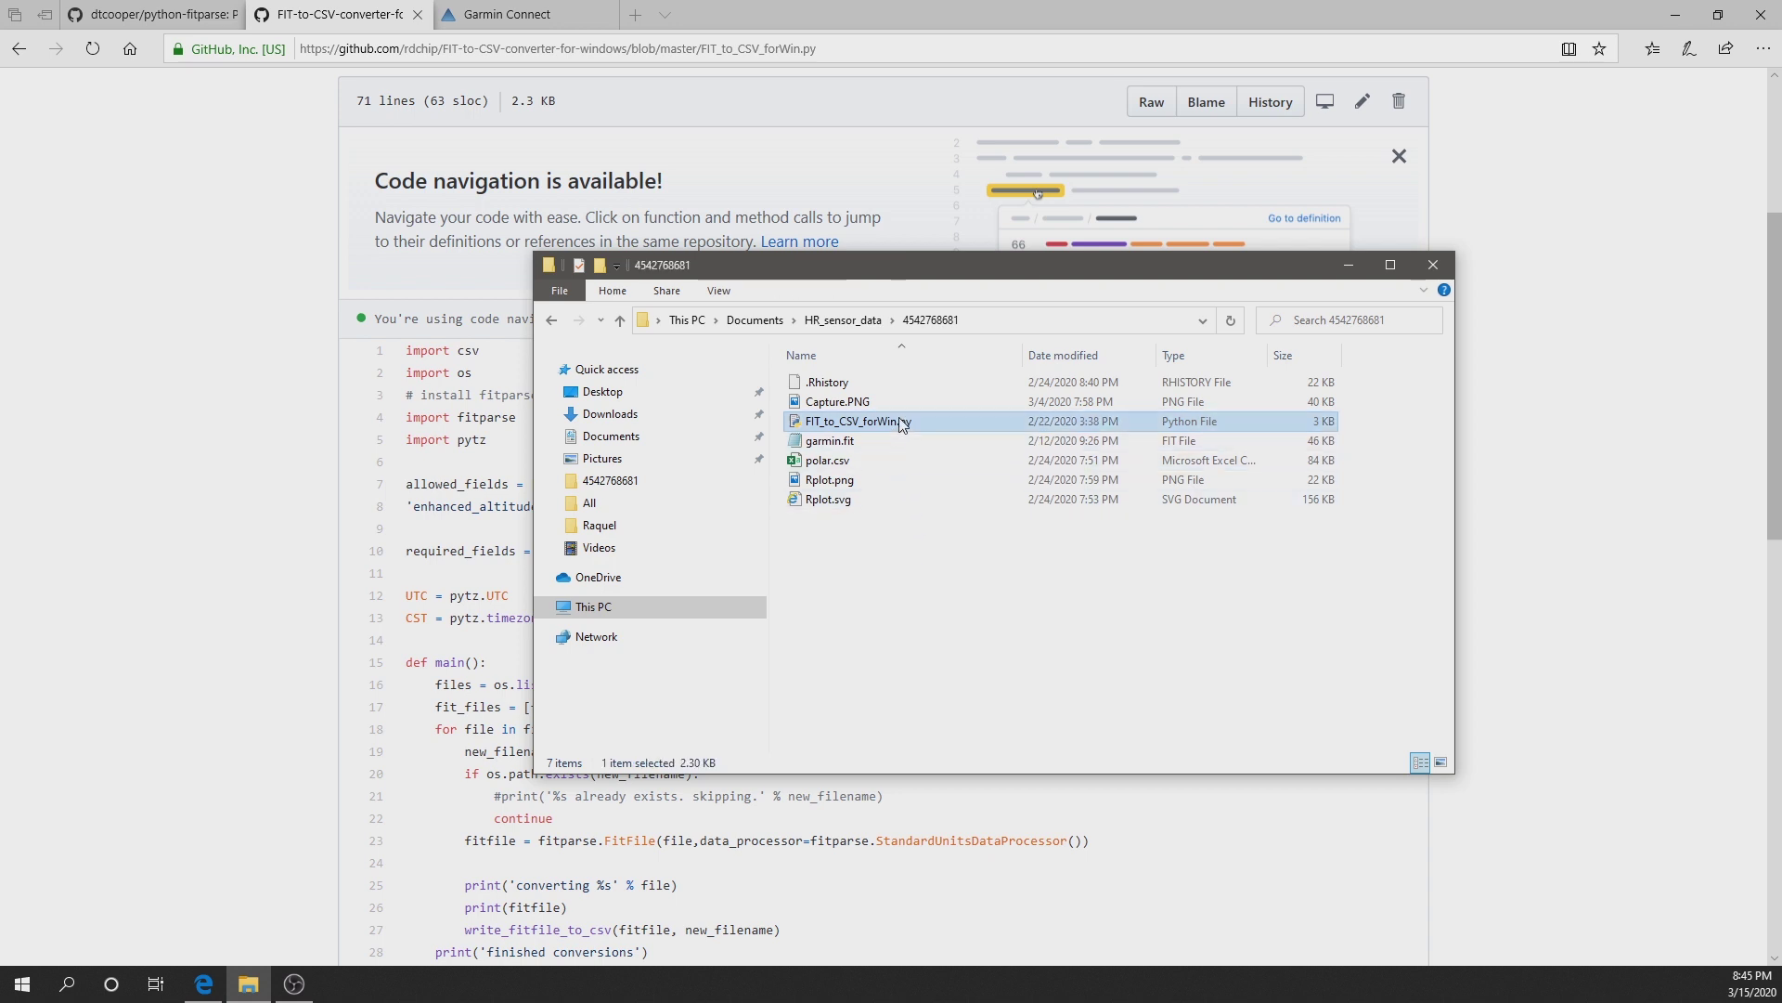
right_click(852, 426)
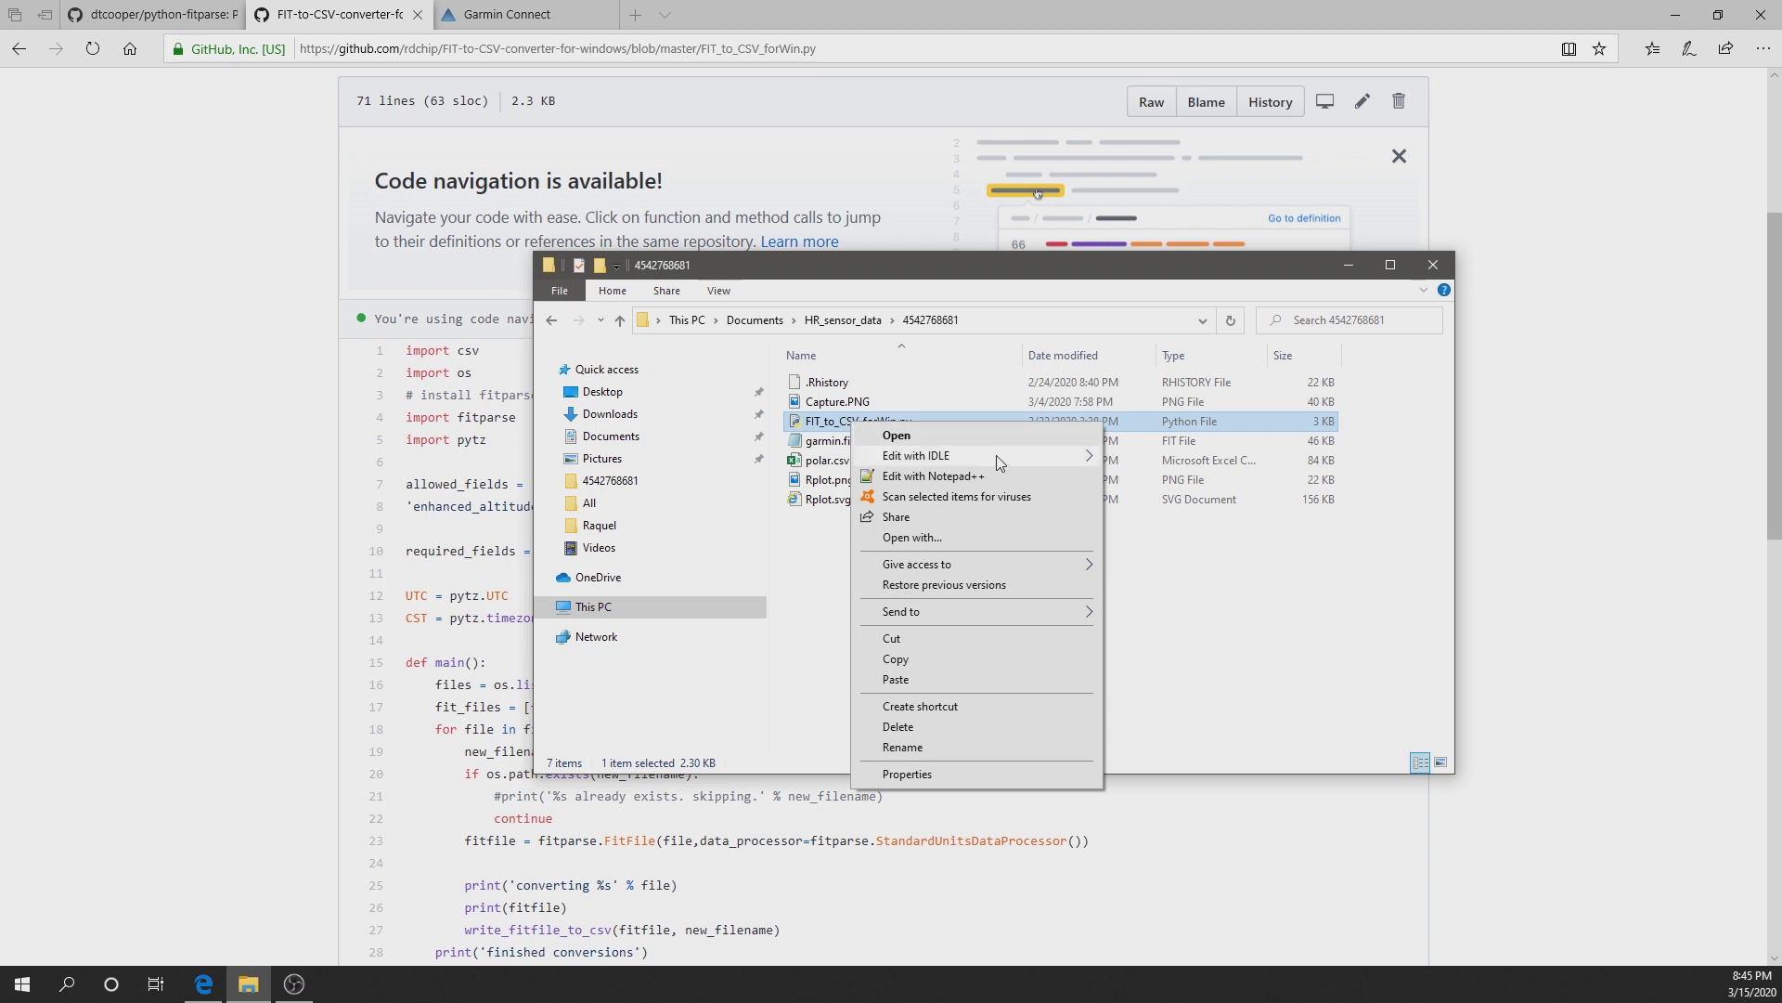
mouse_move(1010, 464)
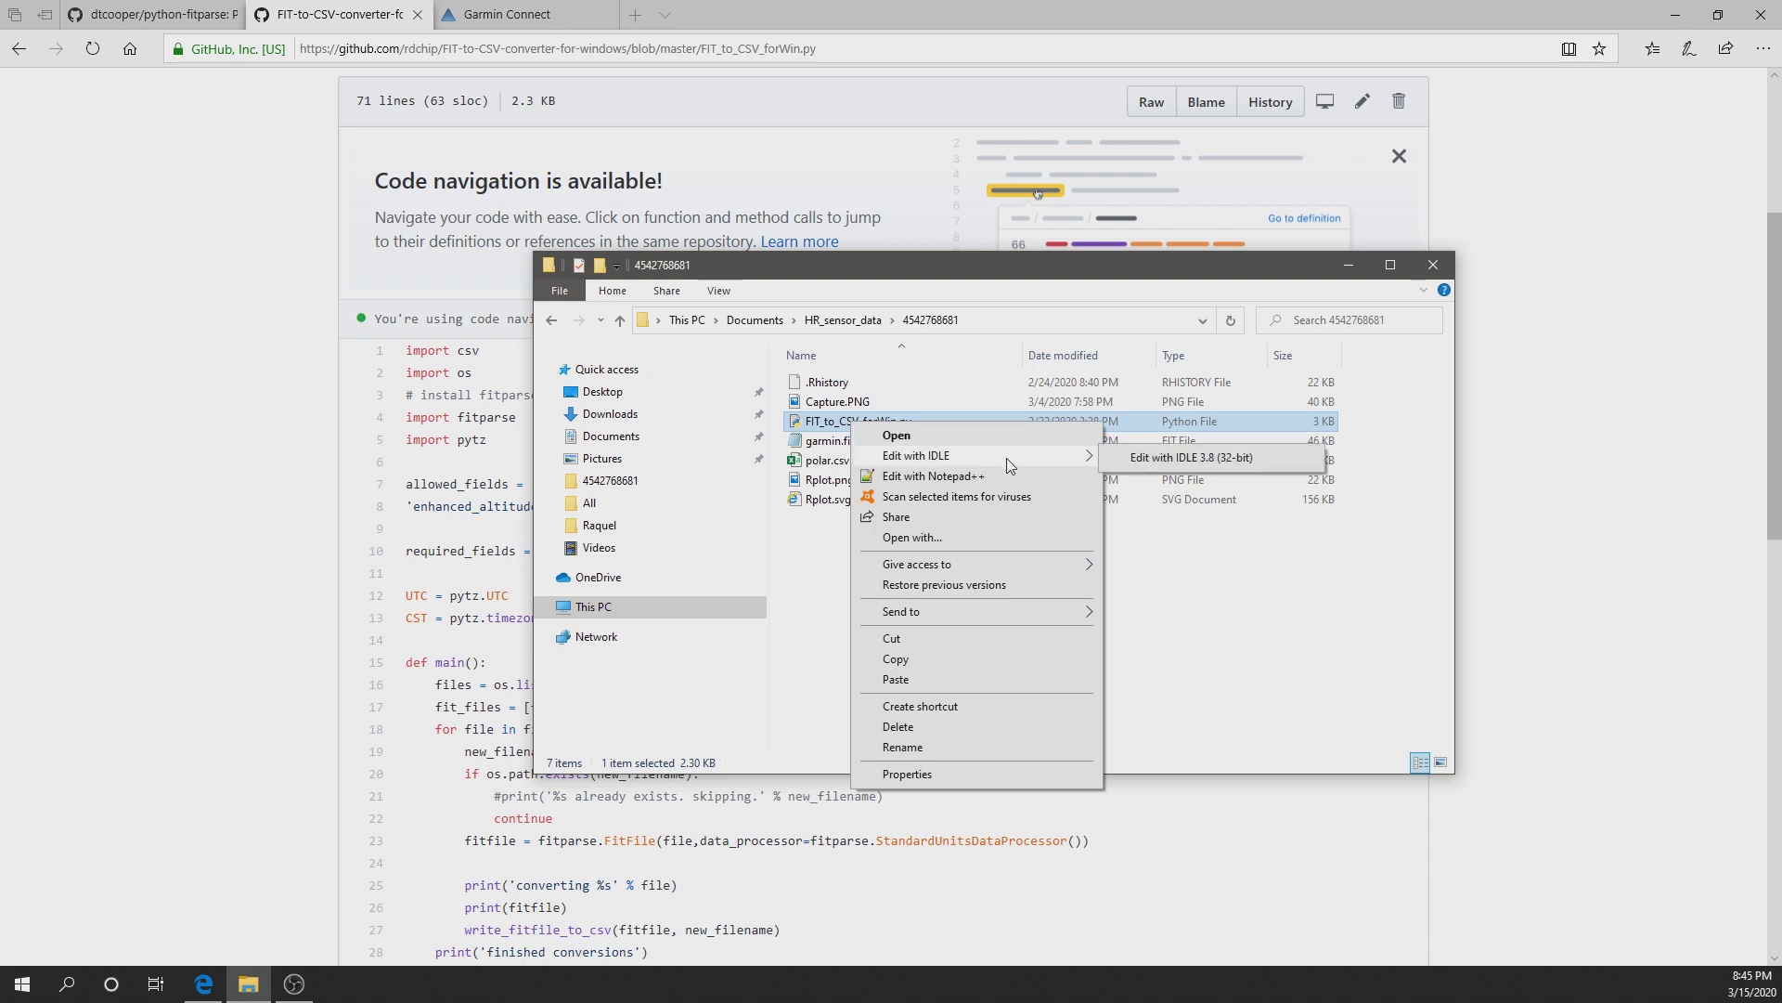
click(1220, 458)
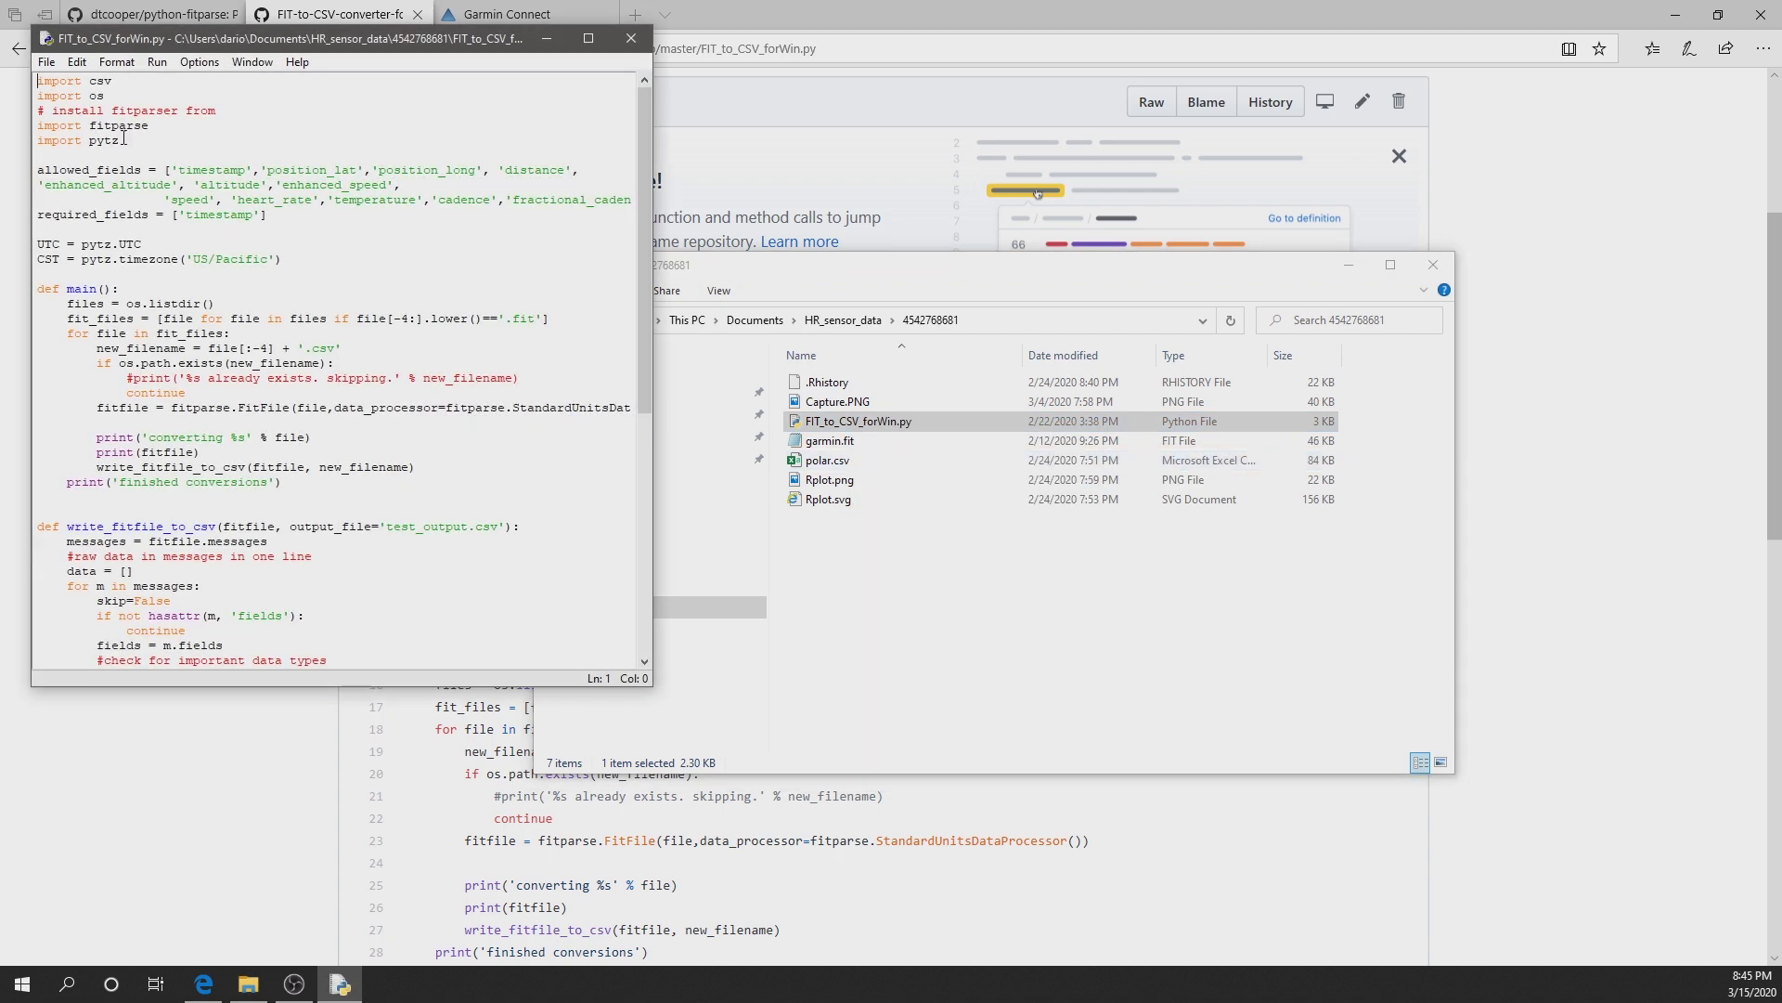
Step: Minimize the File Explorer window, place the IDLE script beside the GitHub source and compare the code down to its last line
scroll(284, 259, down, 5)
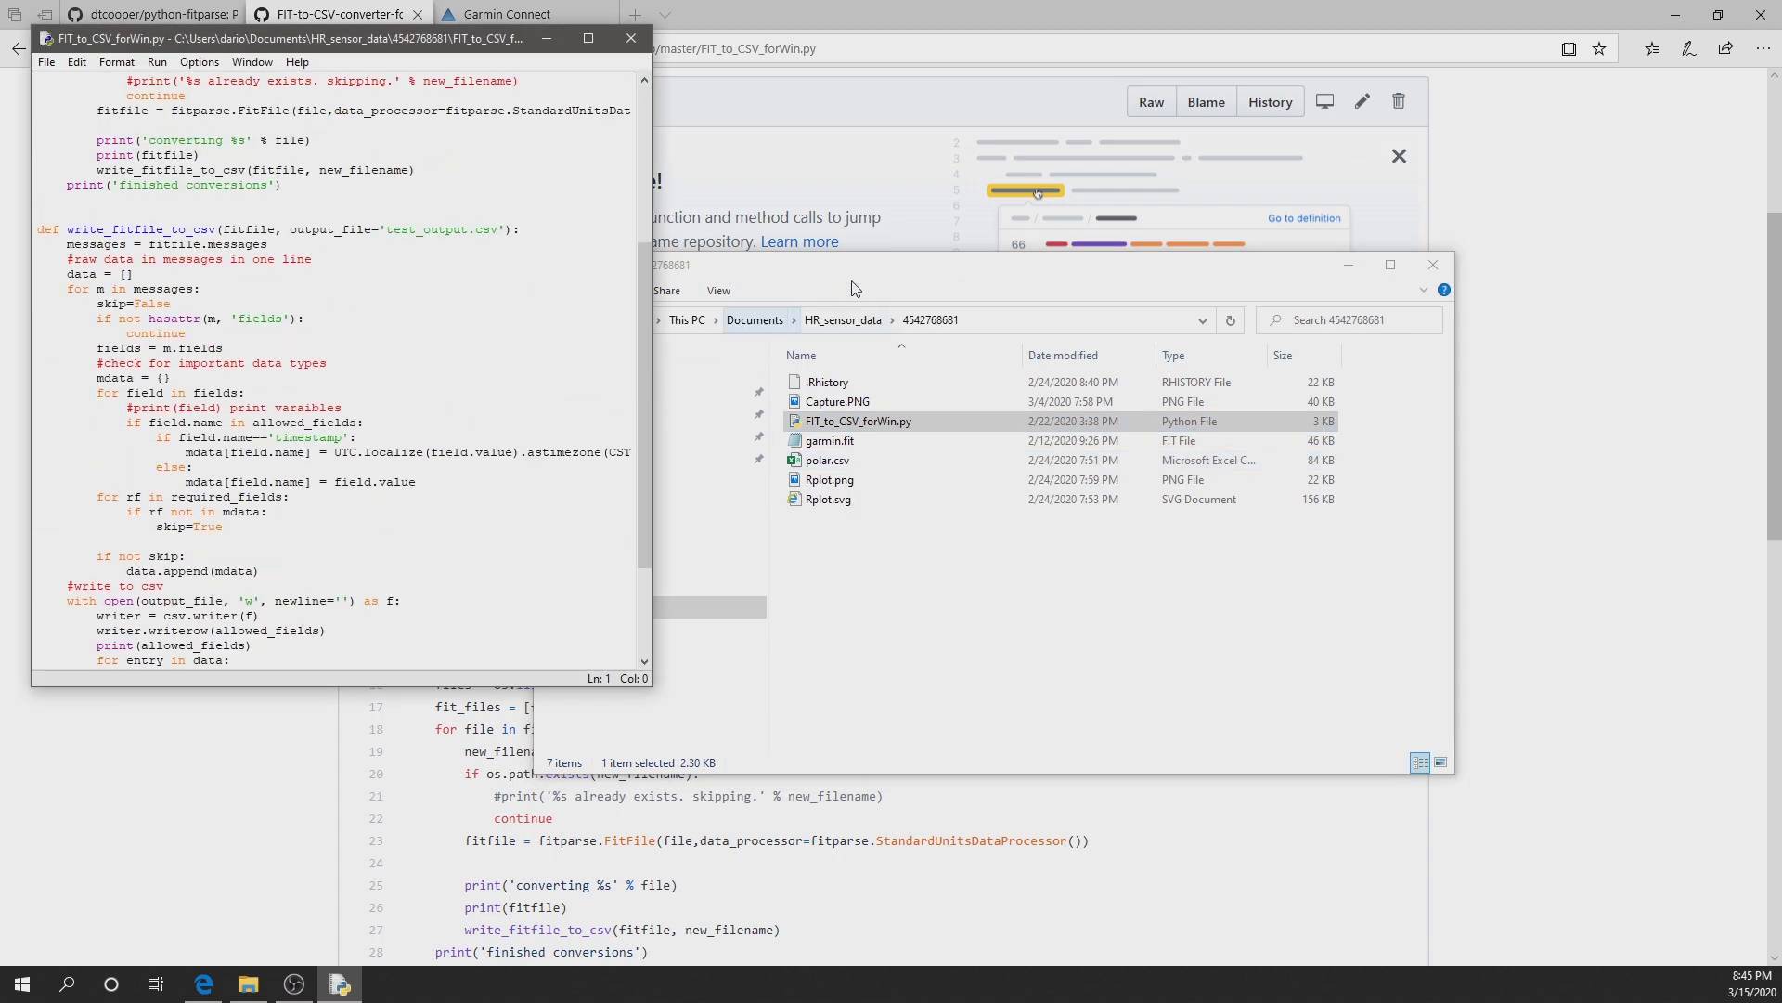
drag(845, 272, 1077, 272)
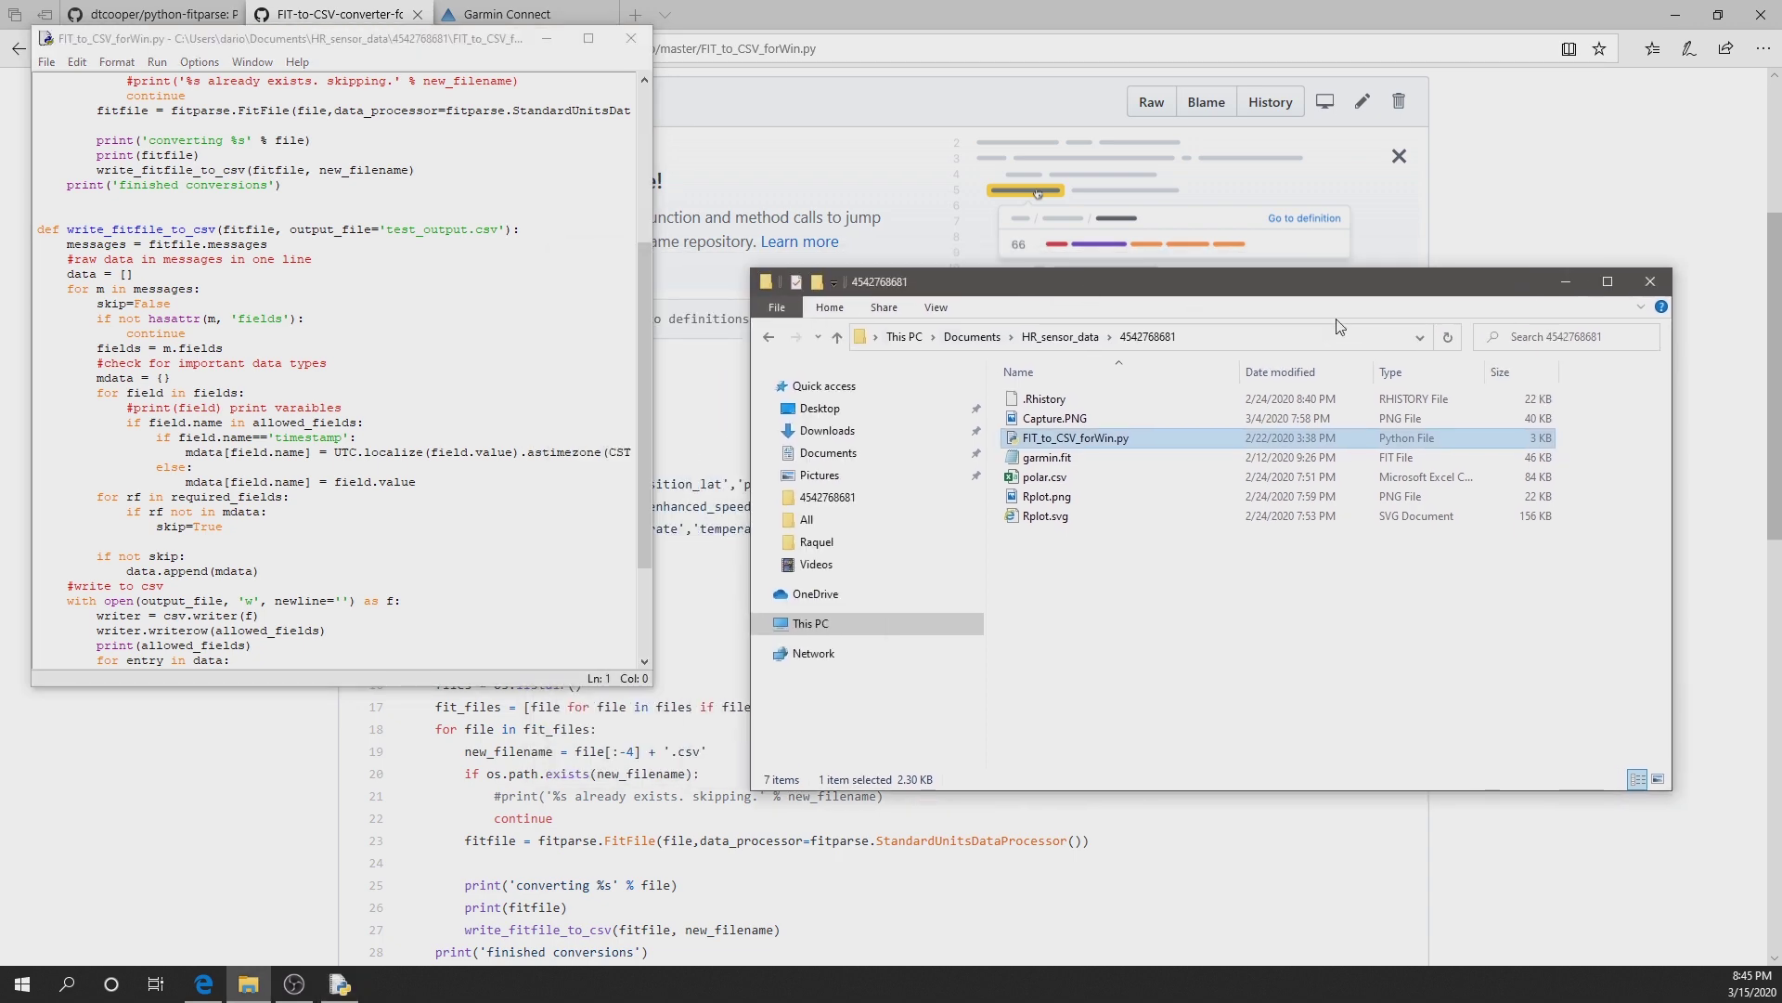
click(1581, 266)
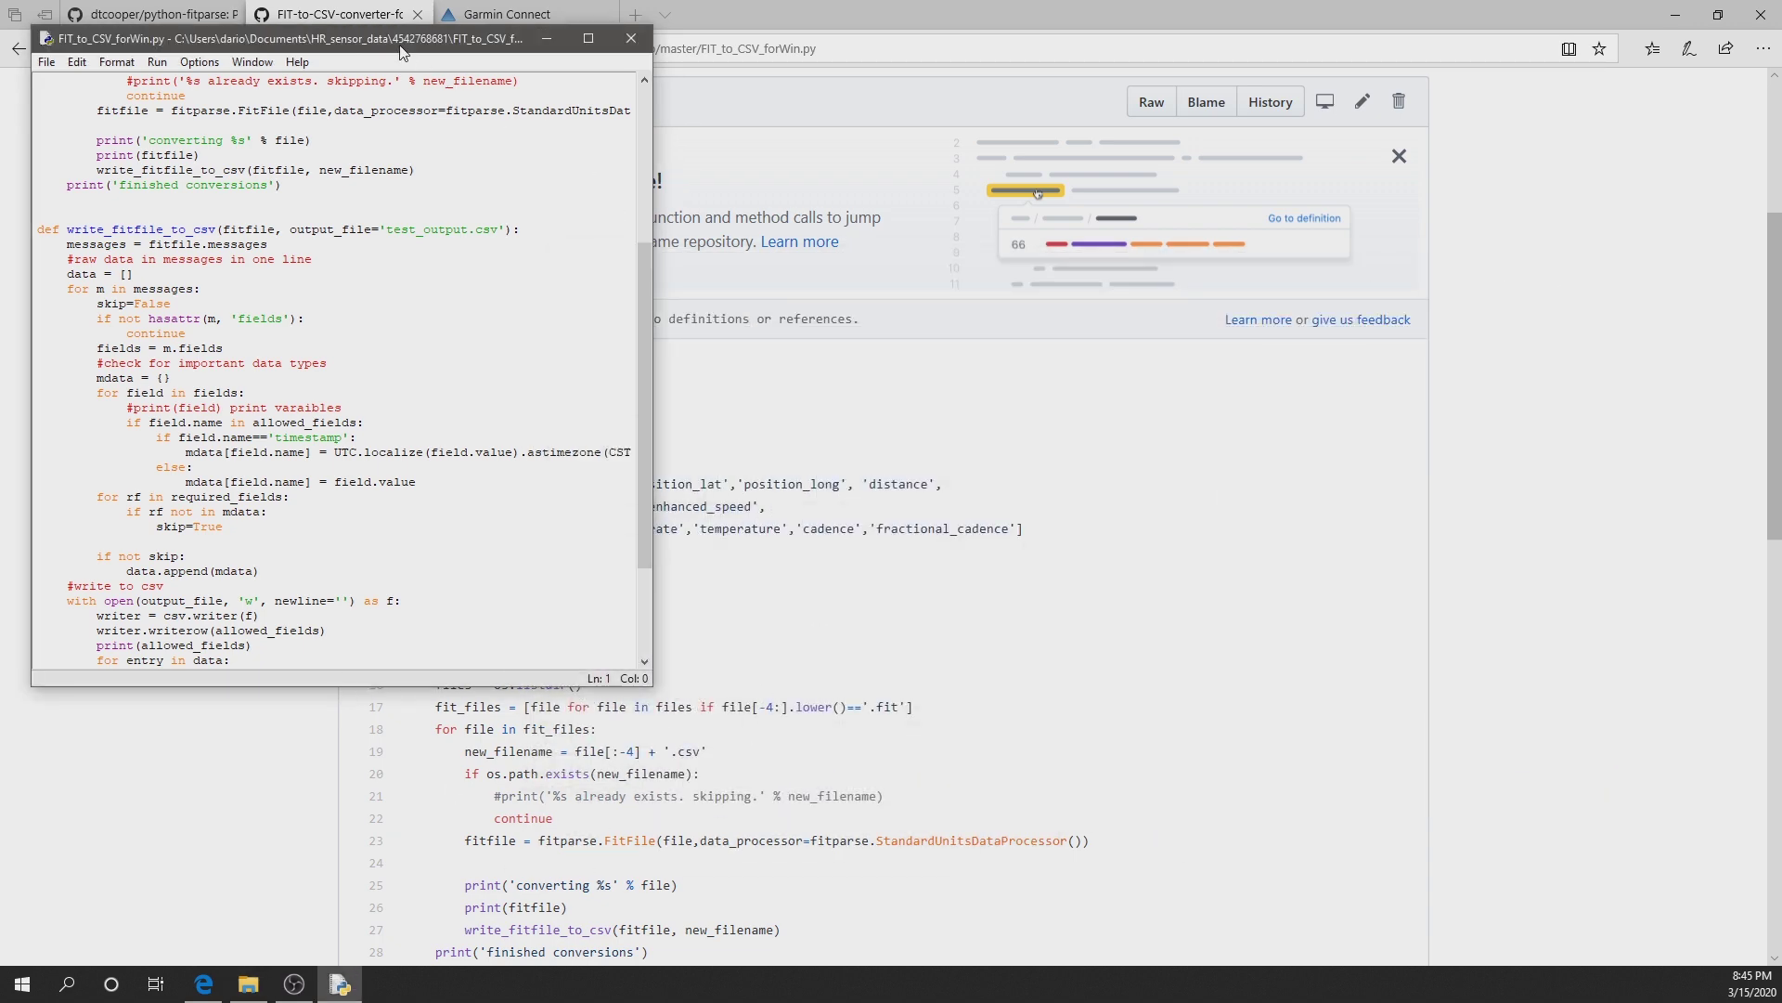
drag(402, 52, 1437, 213)
scroll(675, 653, down, 7)
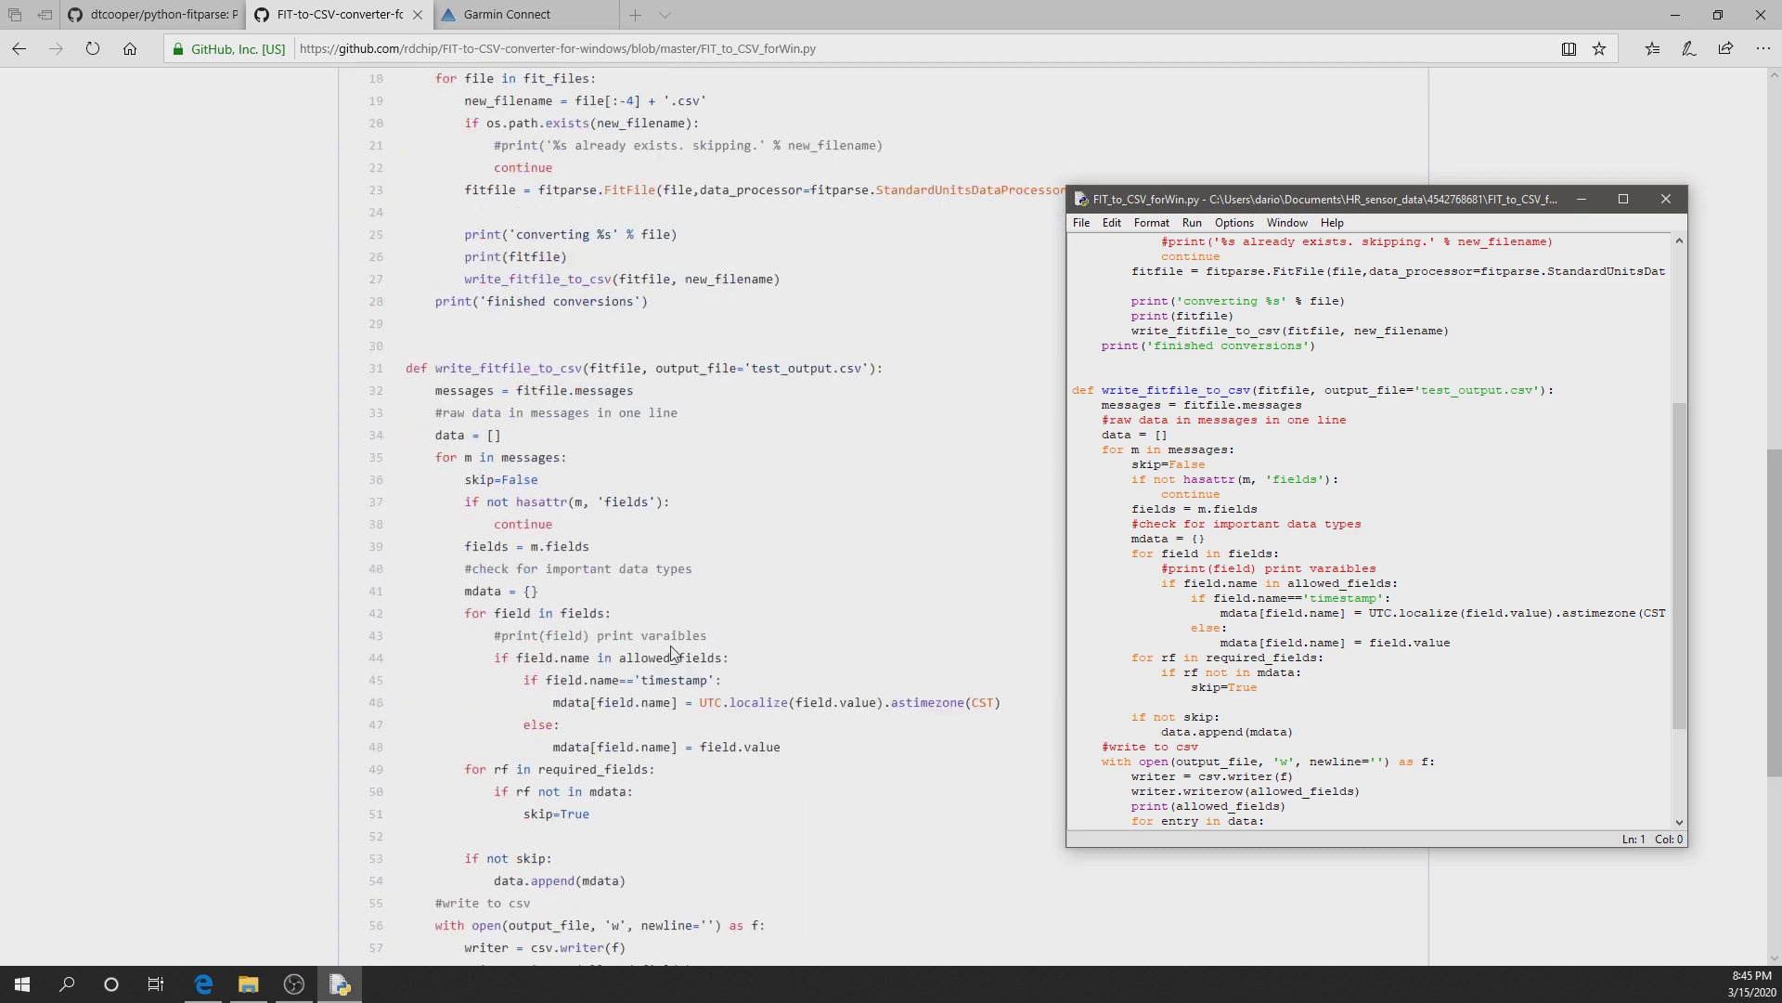
scroll(673, 653, down, 5)
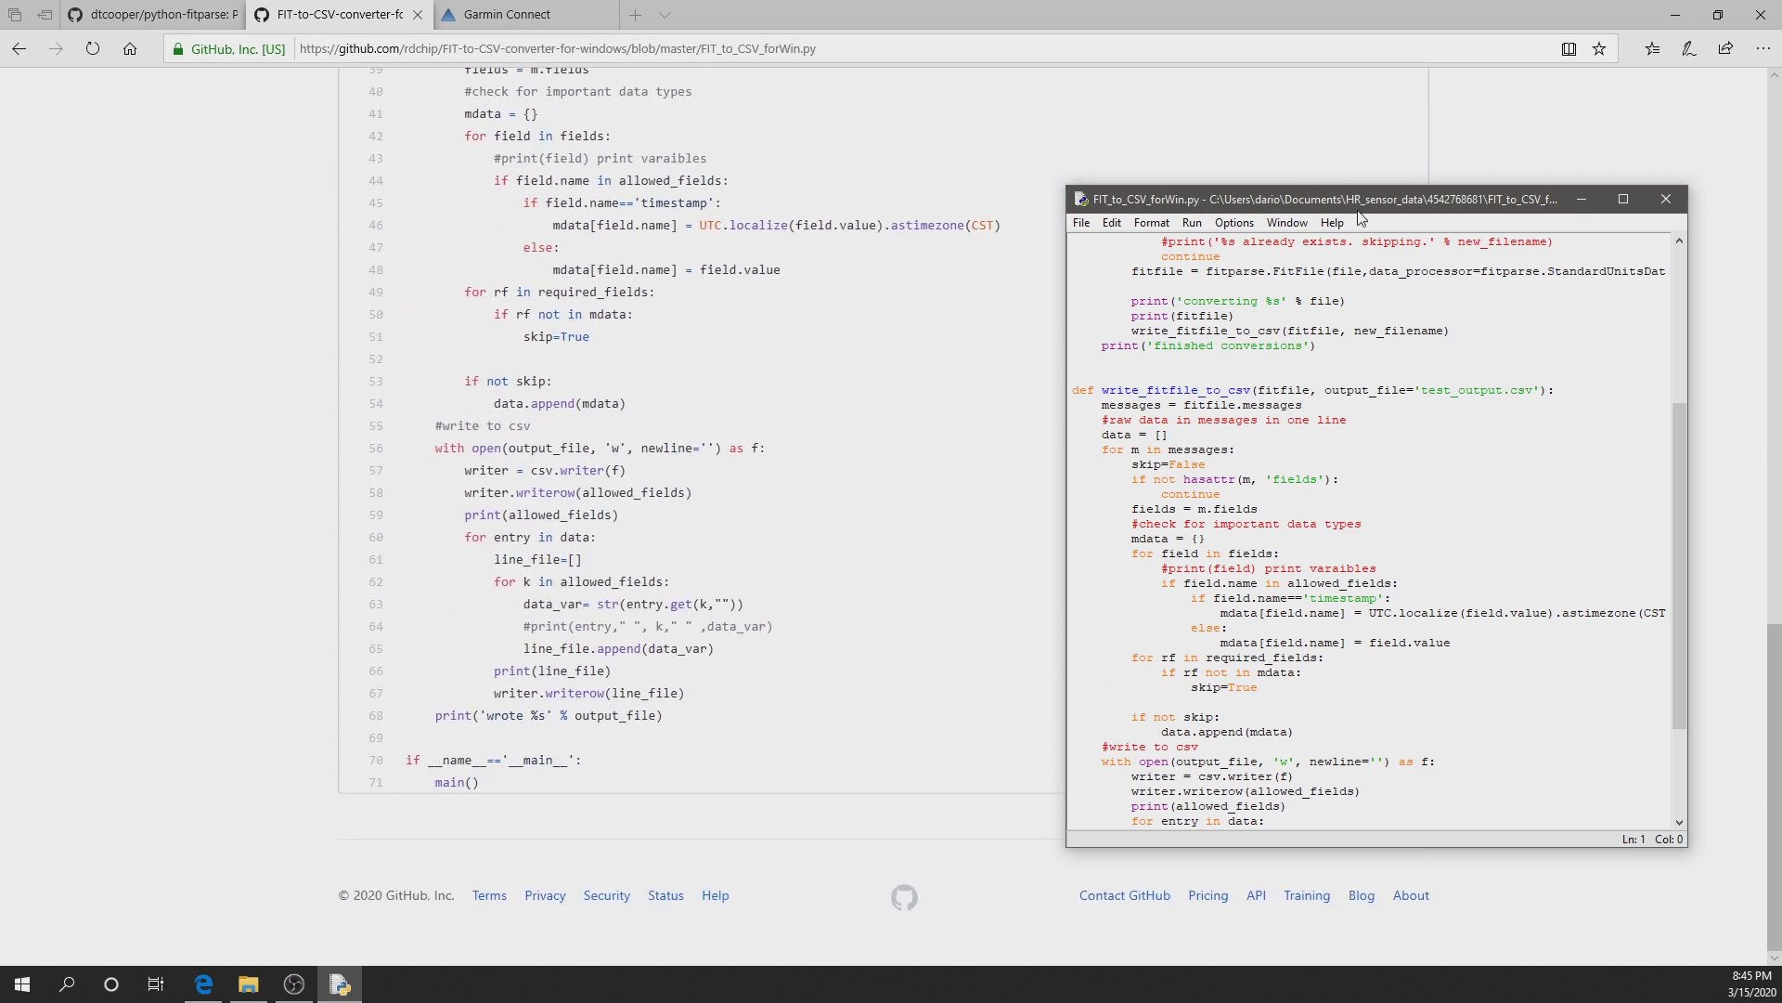
drag(1360, 199, 373, 92)
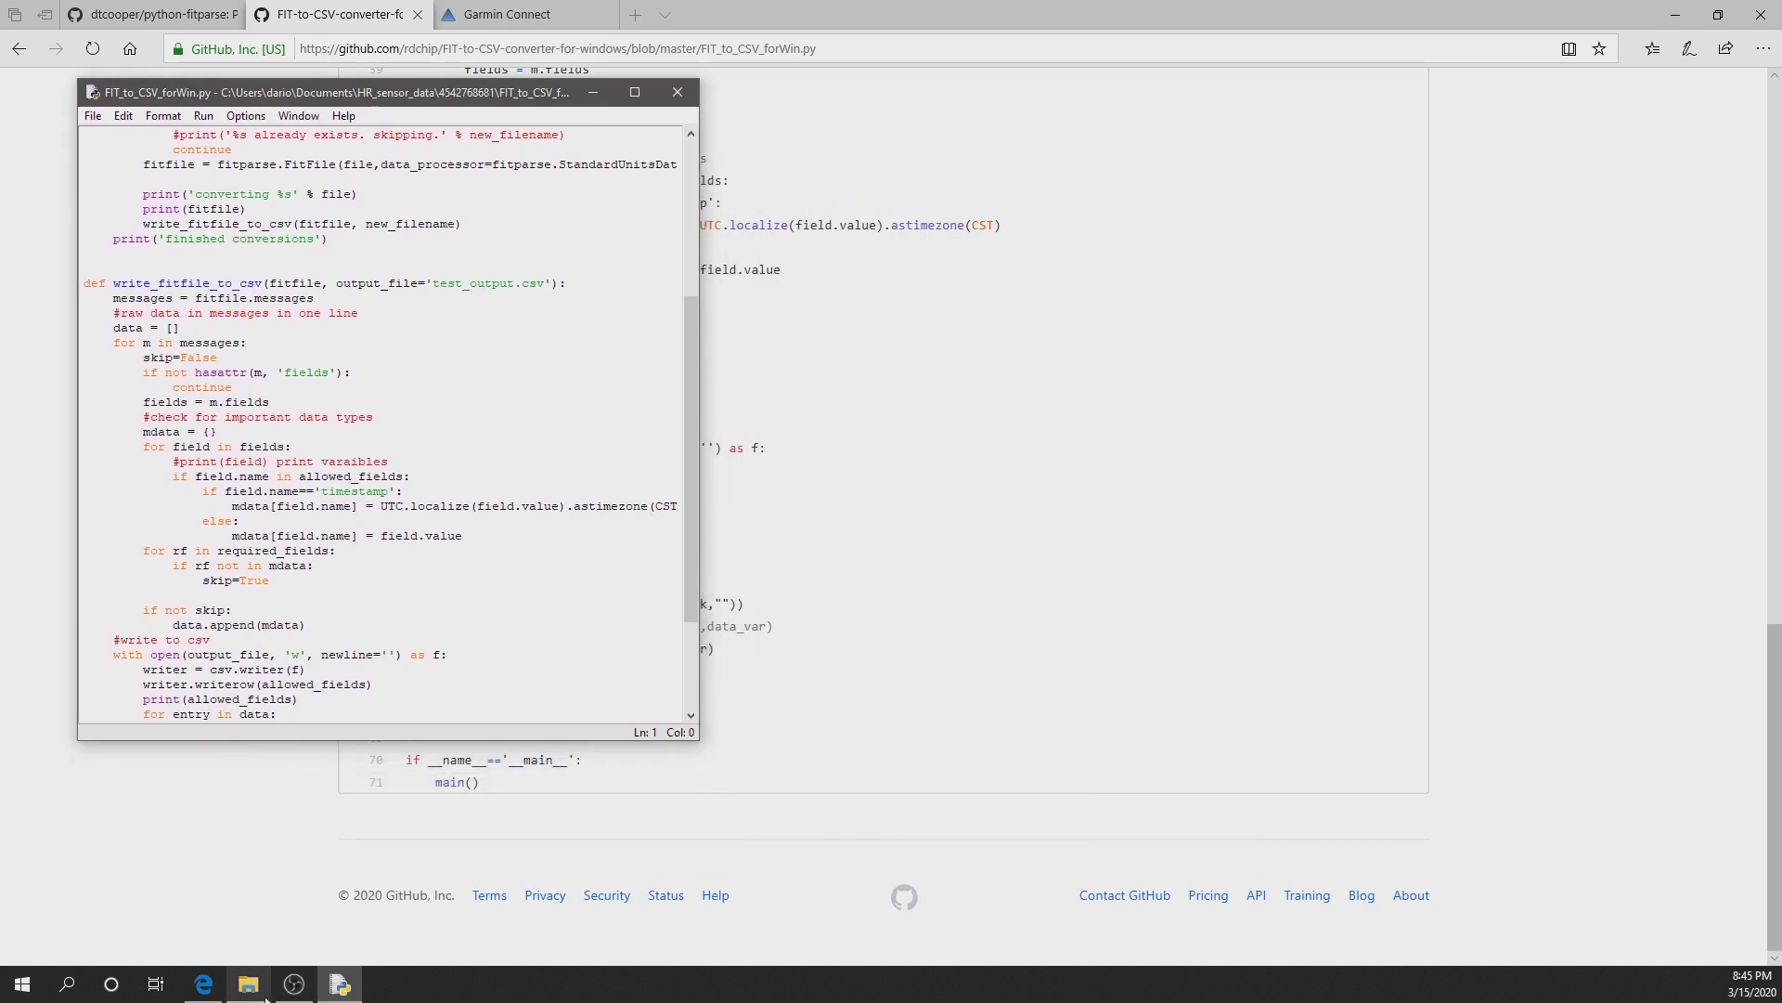
click(265, 998)
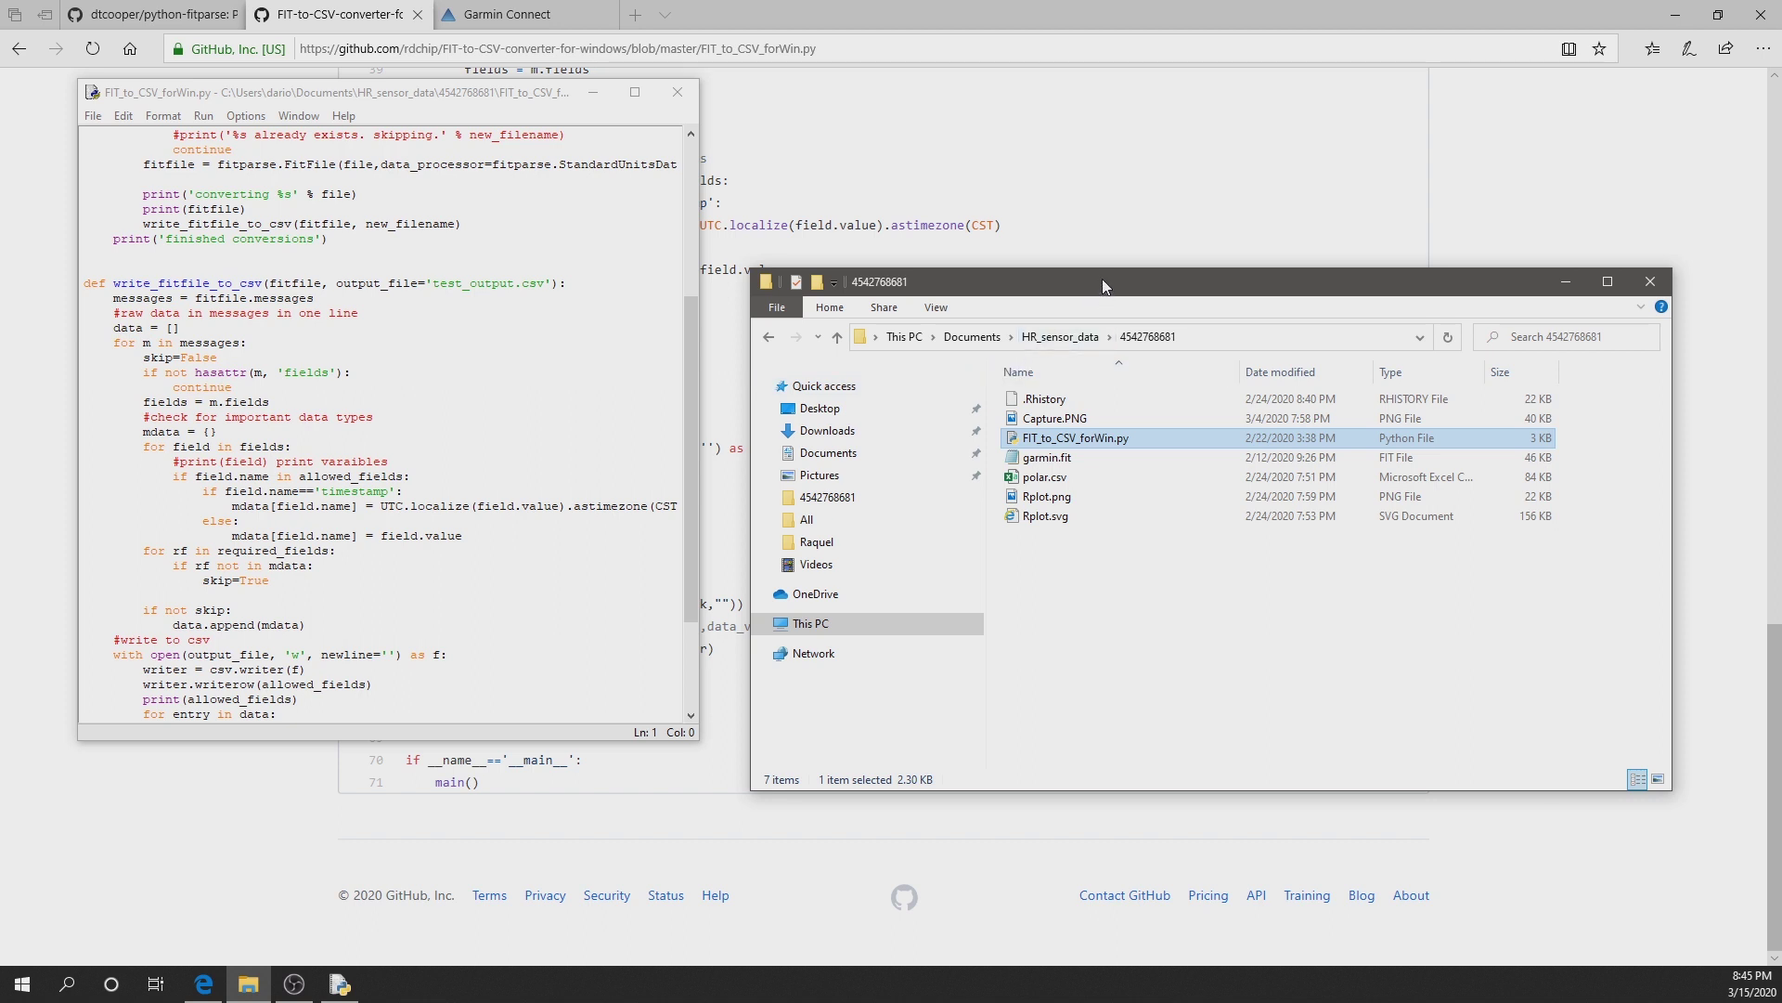
drag(1101, 279, 1092, 197)
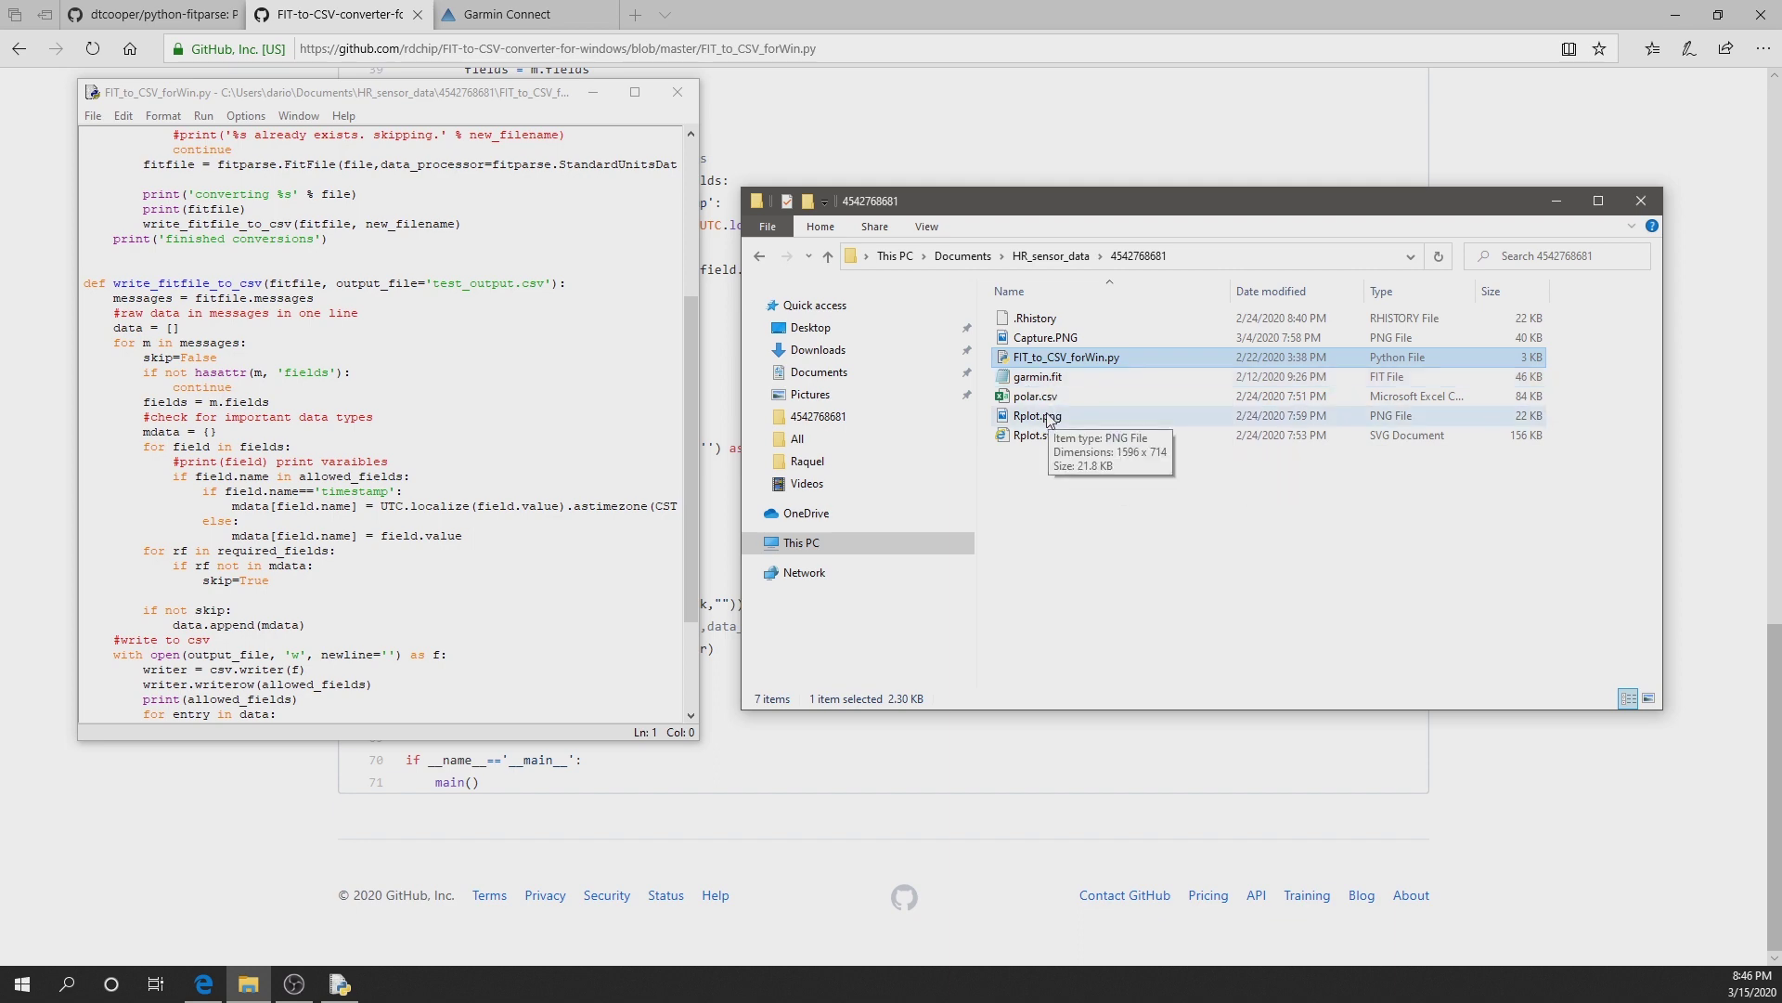
Step: Read through FIT_to_CSV_forWin.py in IDLE, examining the imports, the allowed_fields list, main() and write_fitfile_to_csv
click(251, 108)
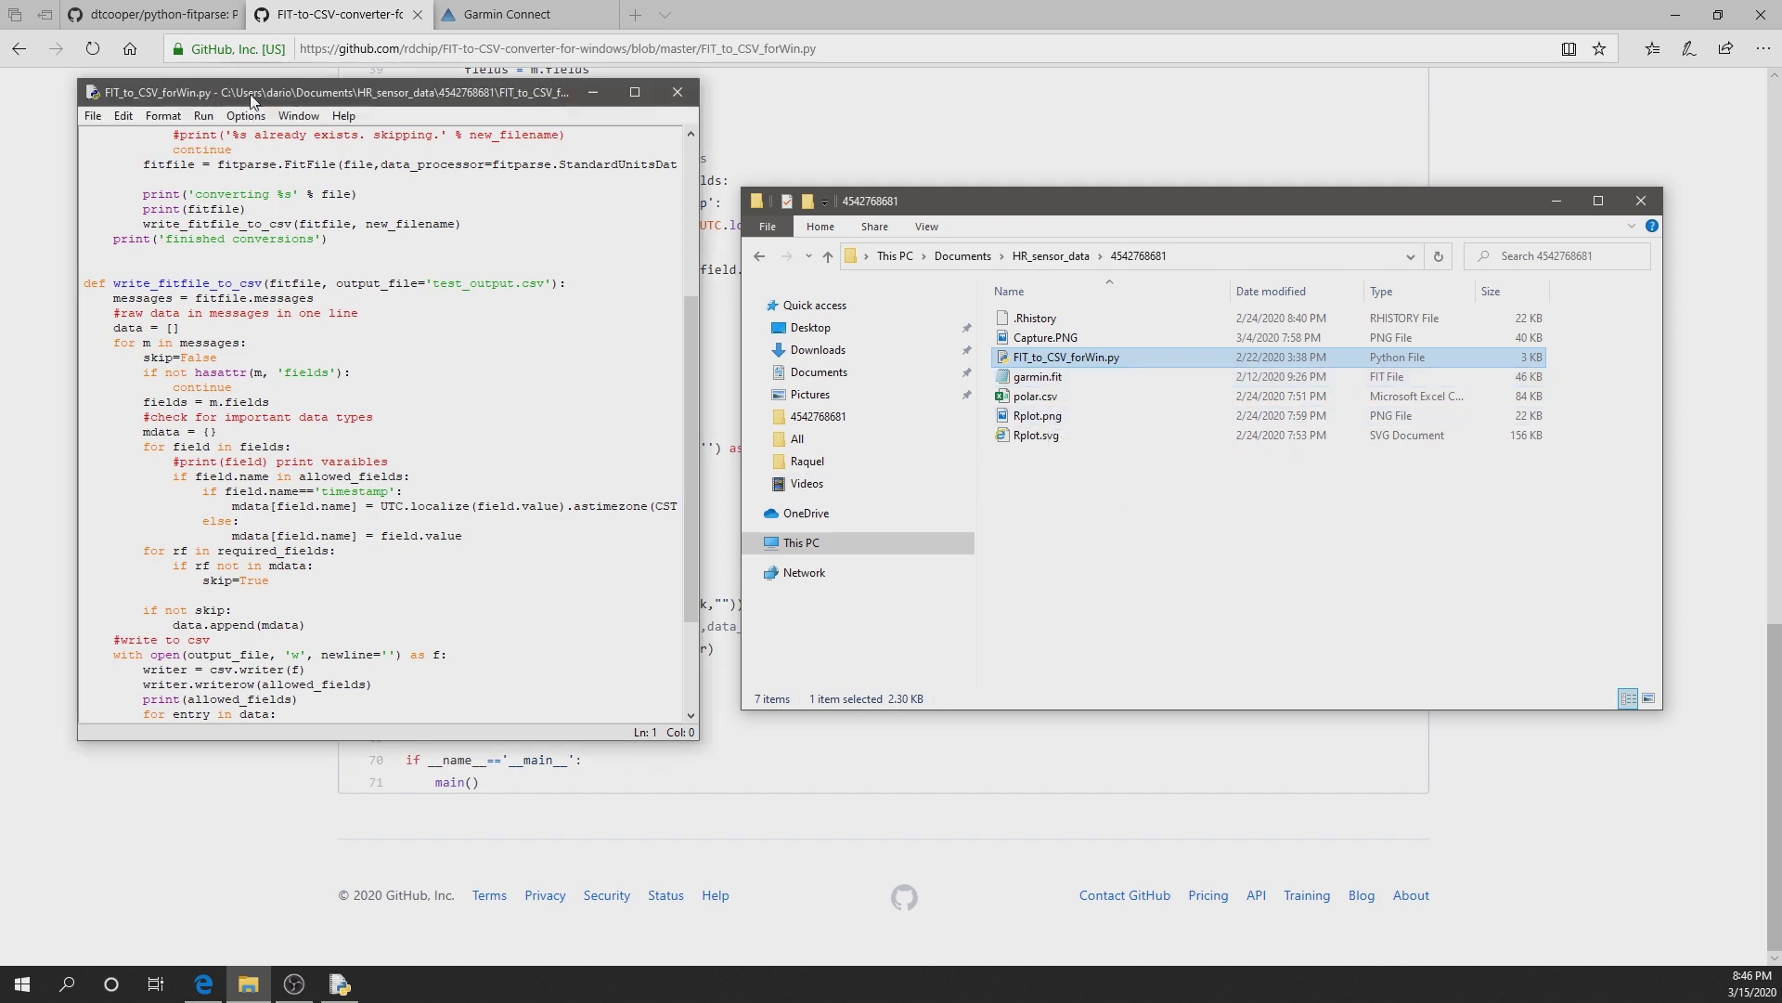
scroll(438, 494, up, 5)
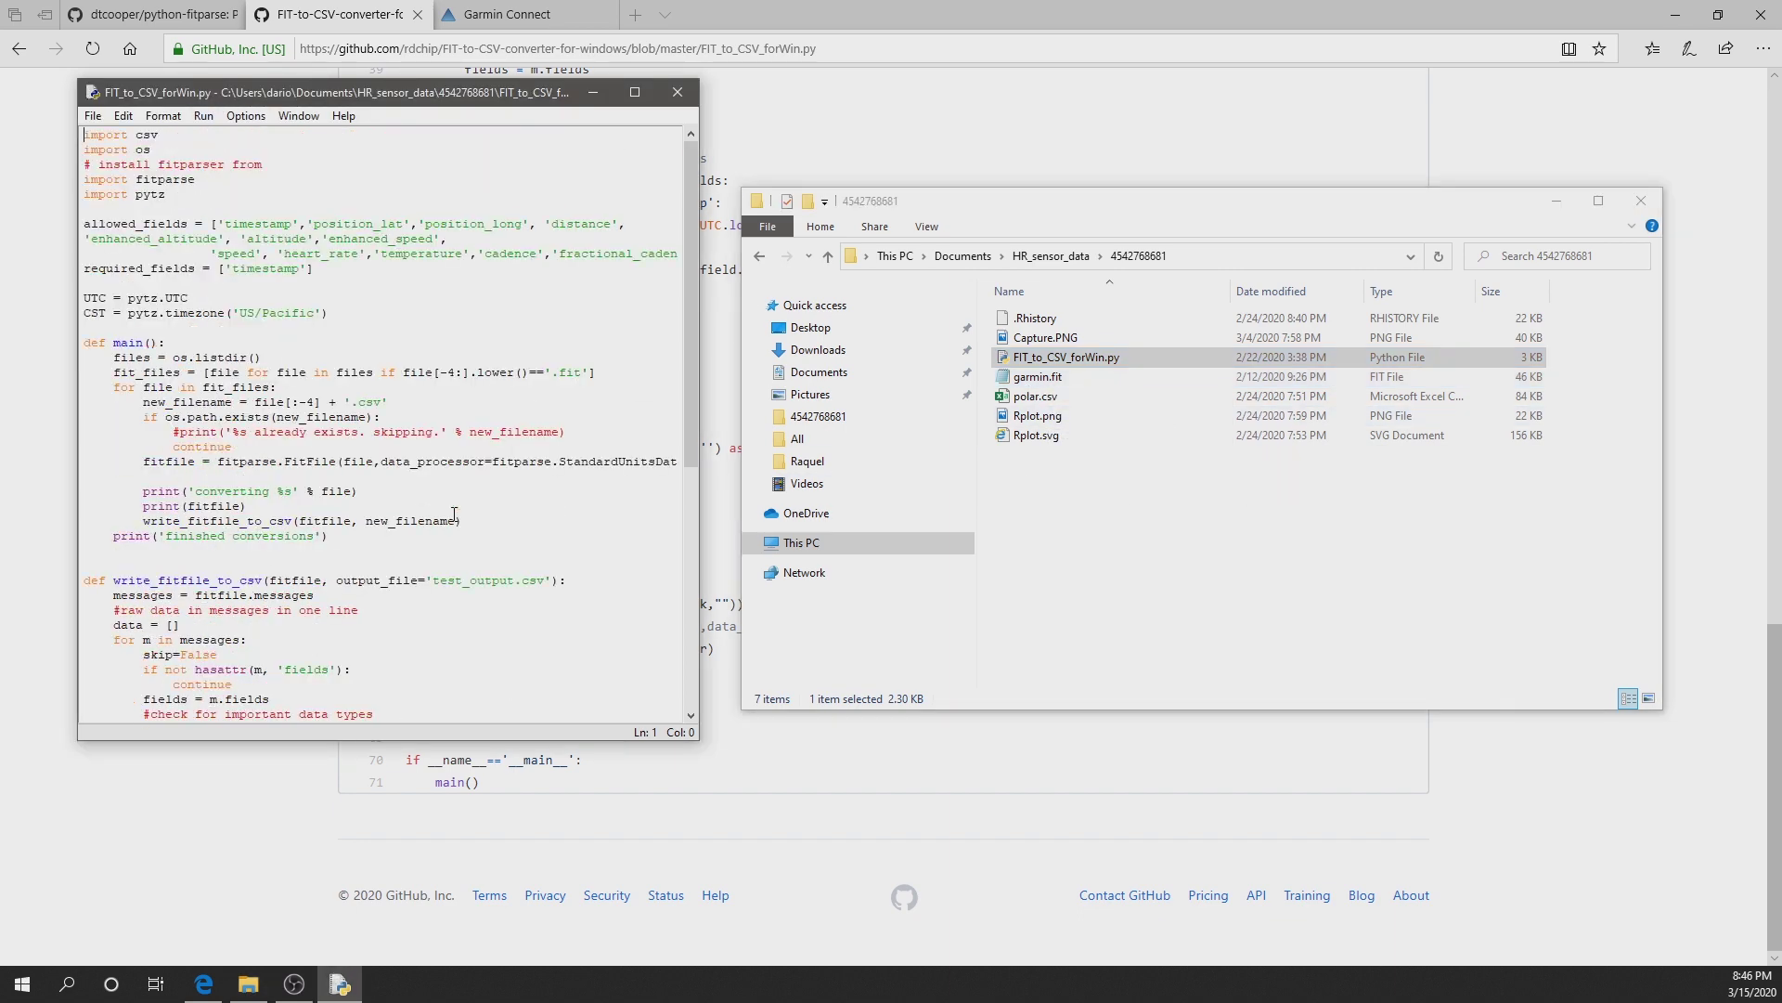
scroll(446, 506, down, 8)
scroll(454, 515, up, 8)
click(277, 227)
scroll(297, 519, down, 4)
scroll(301, 575, up, 4)
scroll(317, 631, down, 4)
scroll(319, 640, up, 4)
Step: Run the FIT_to_CSV_forWin.py module to convert garmin.fit, and close the Python Shell when the conversion finishes
click(203, 116)
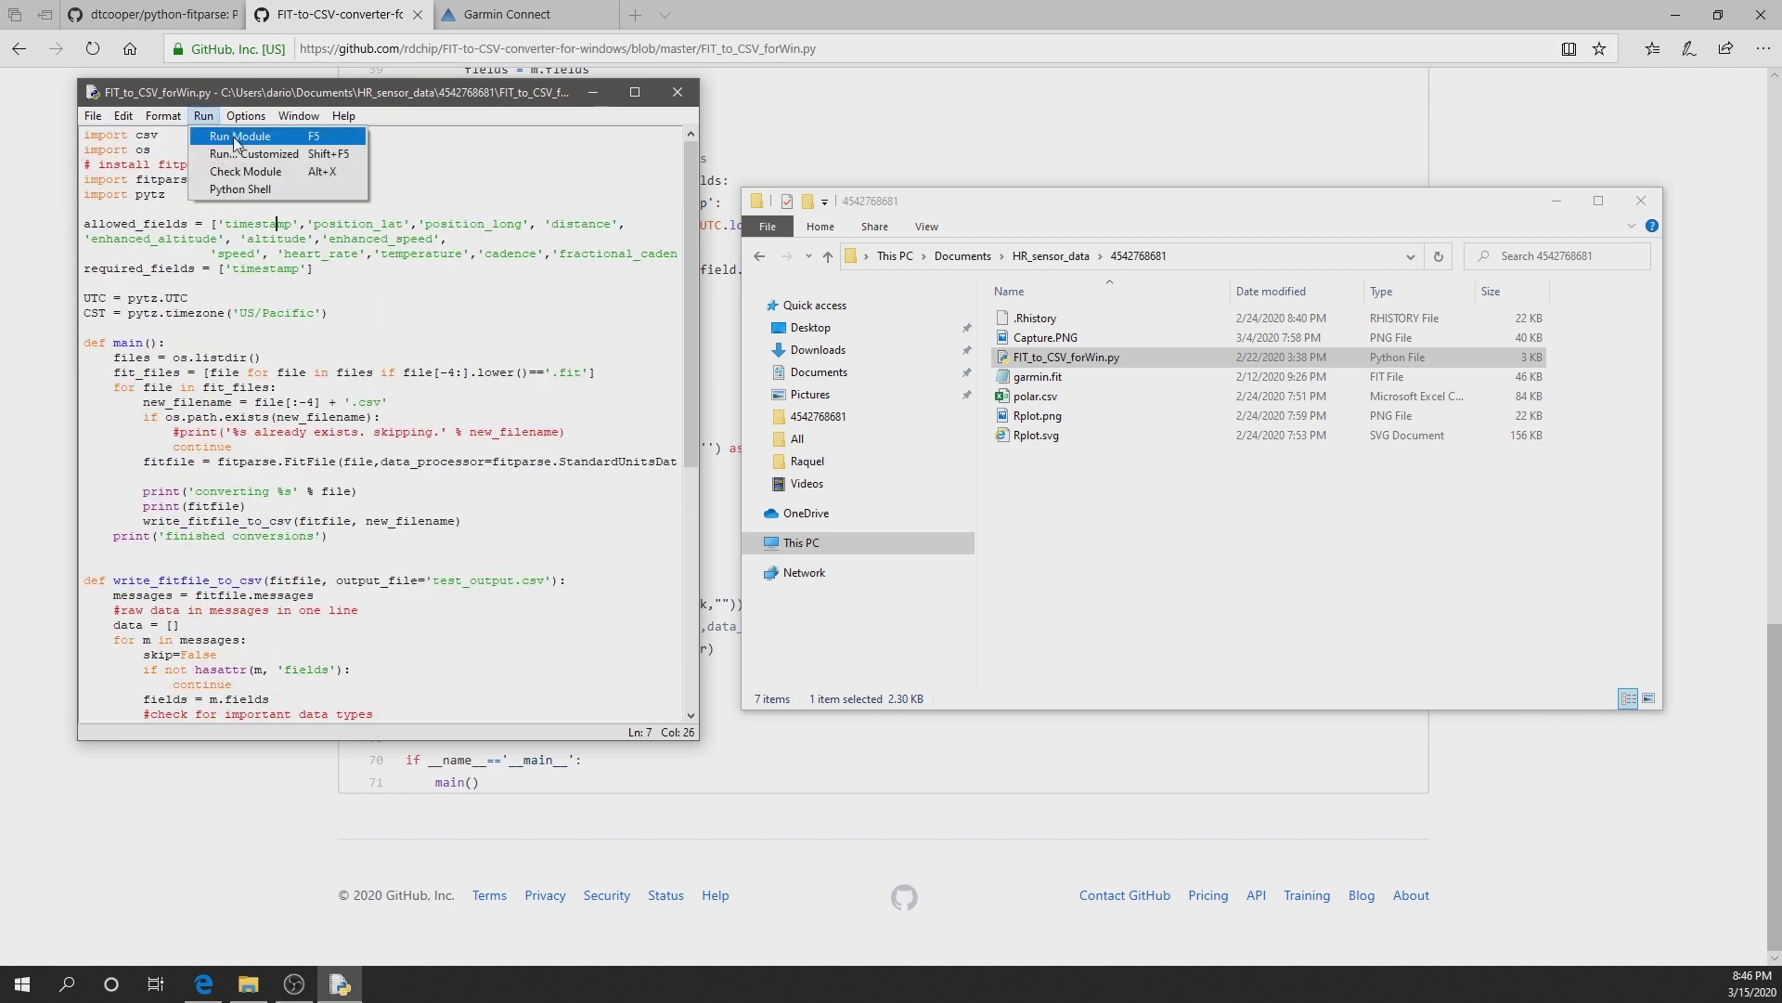
click(236, 137)
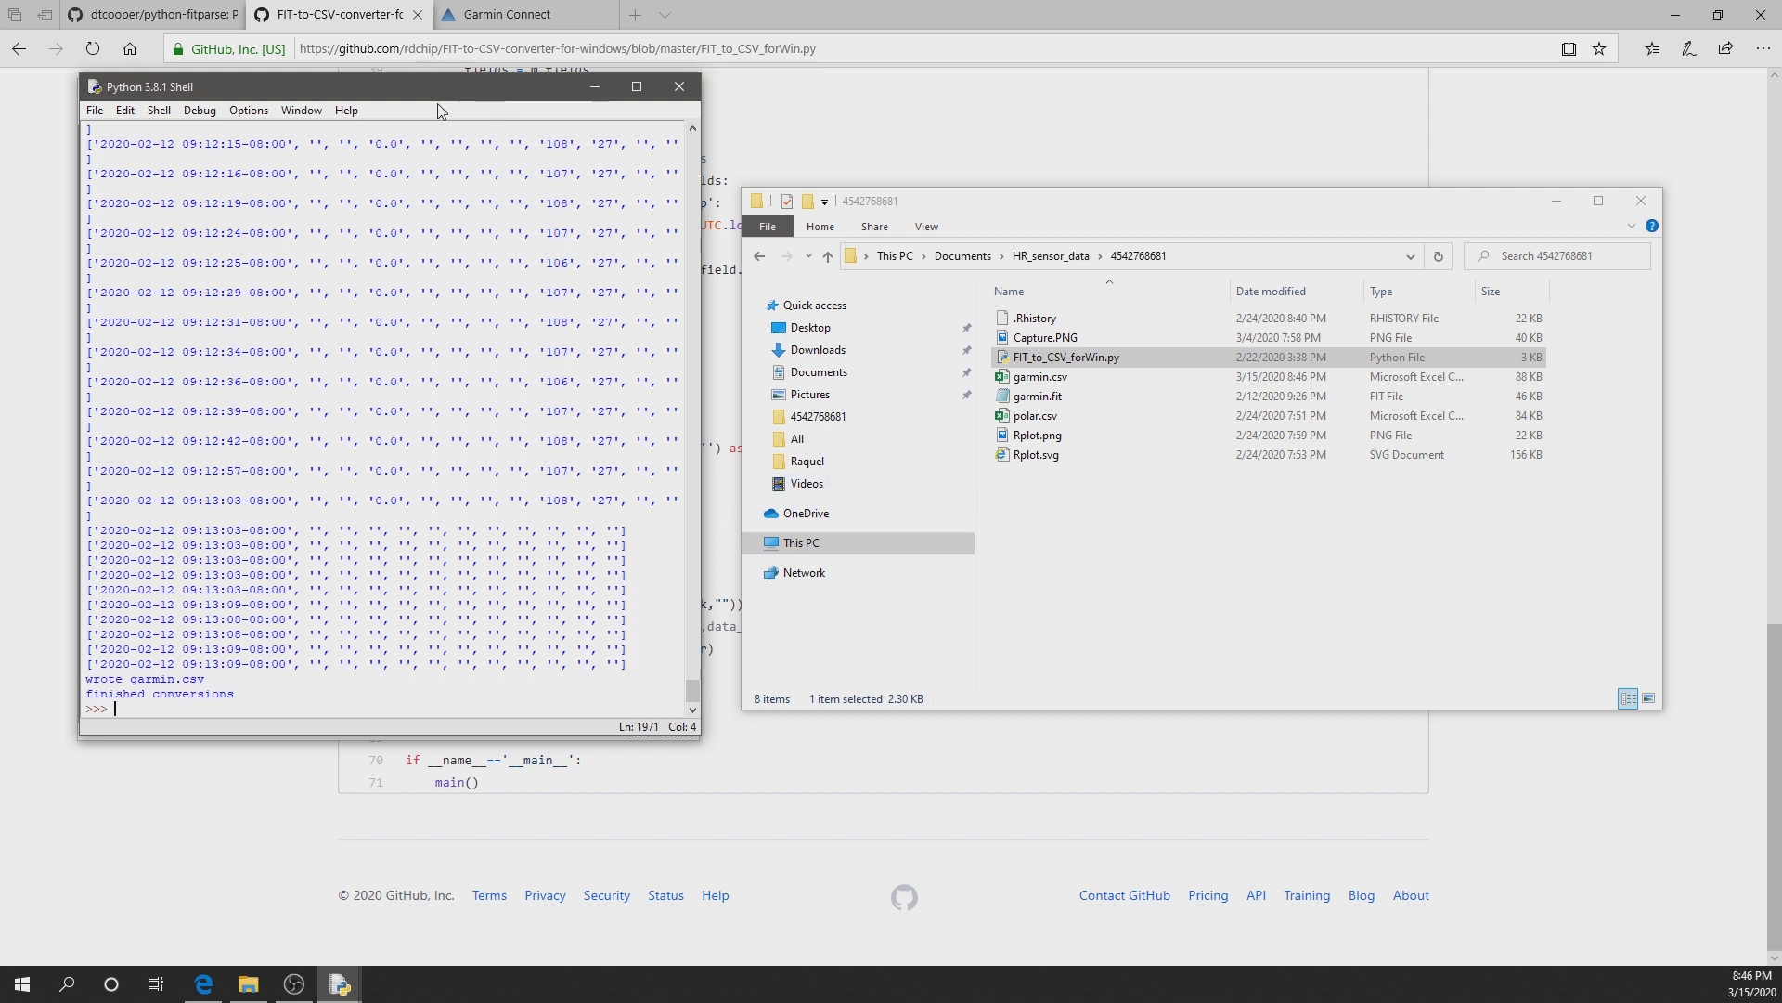
click(683, 86)
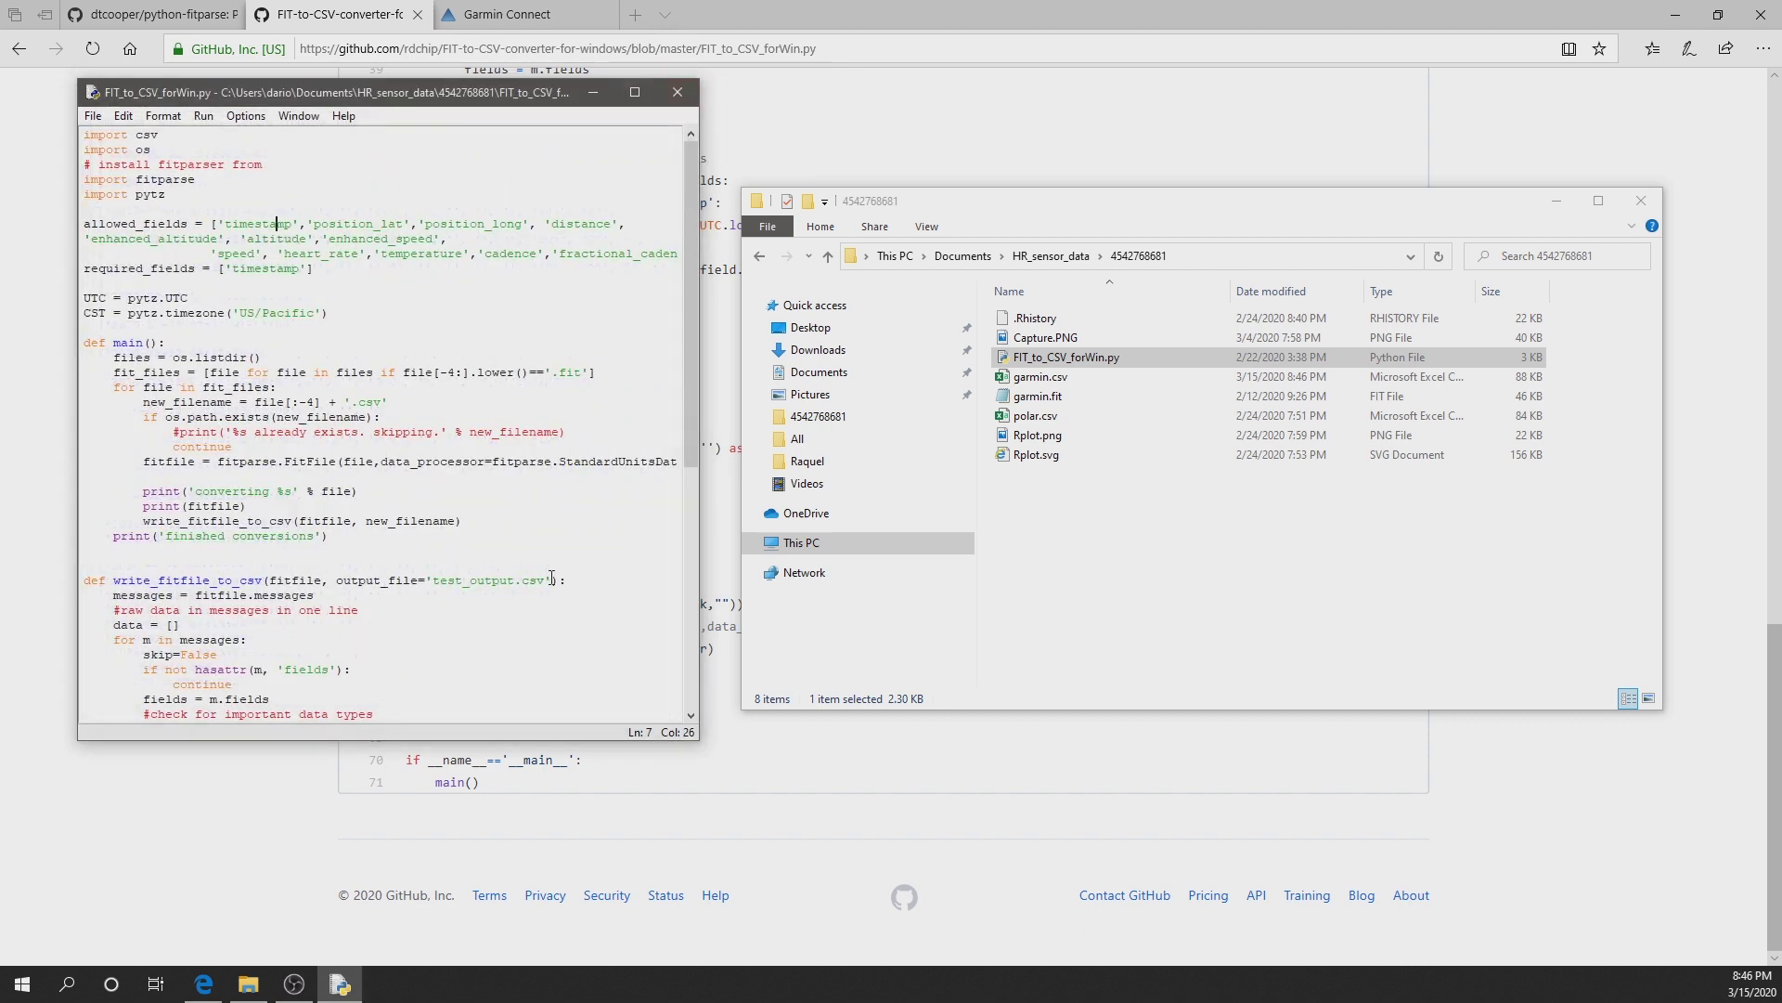
Step: Open garmin.csv in a maximized Excel window and widen the heart_rate and temperature columns to show their full headers
click(1045, 381)
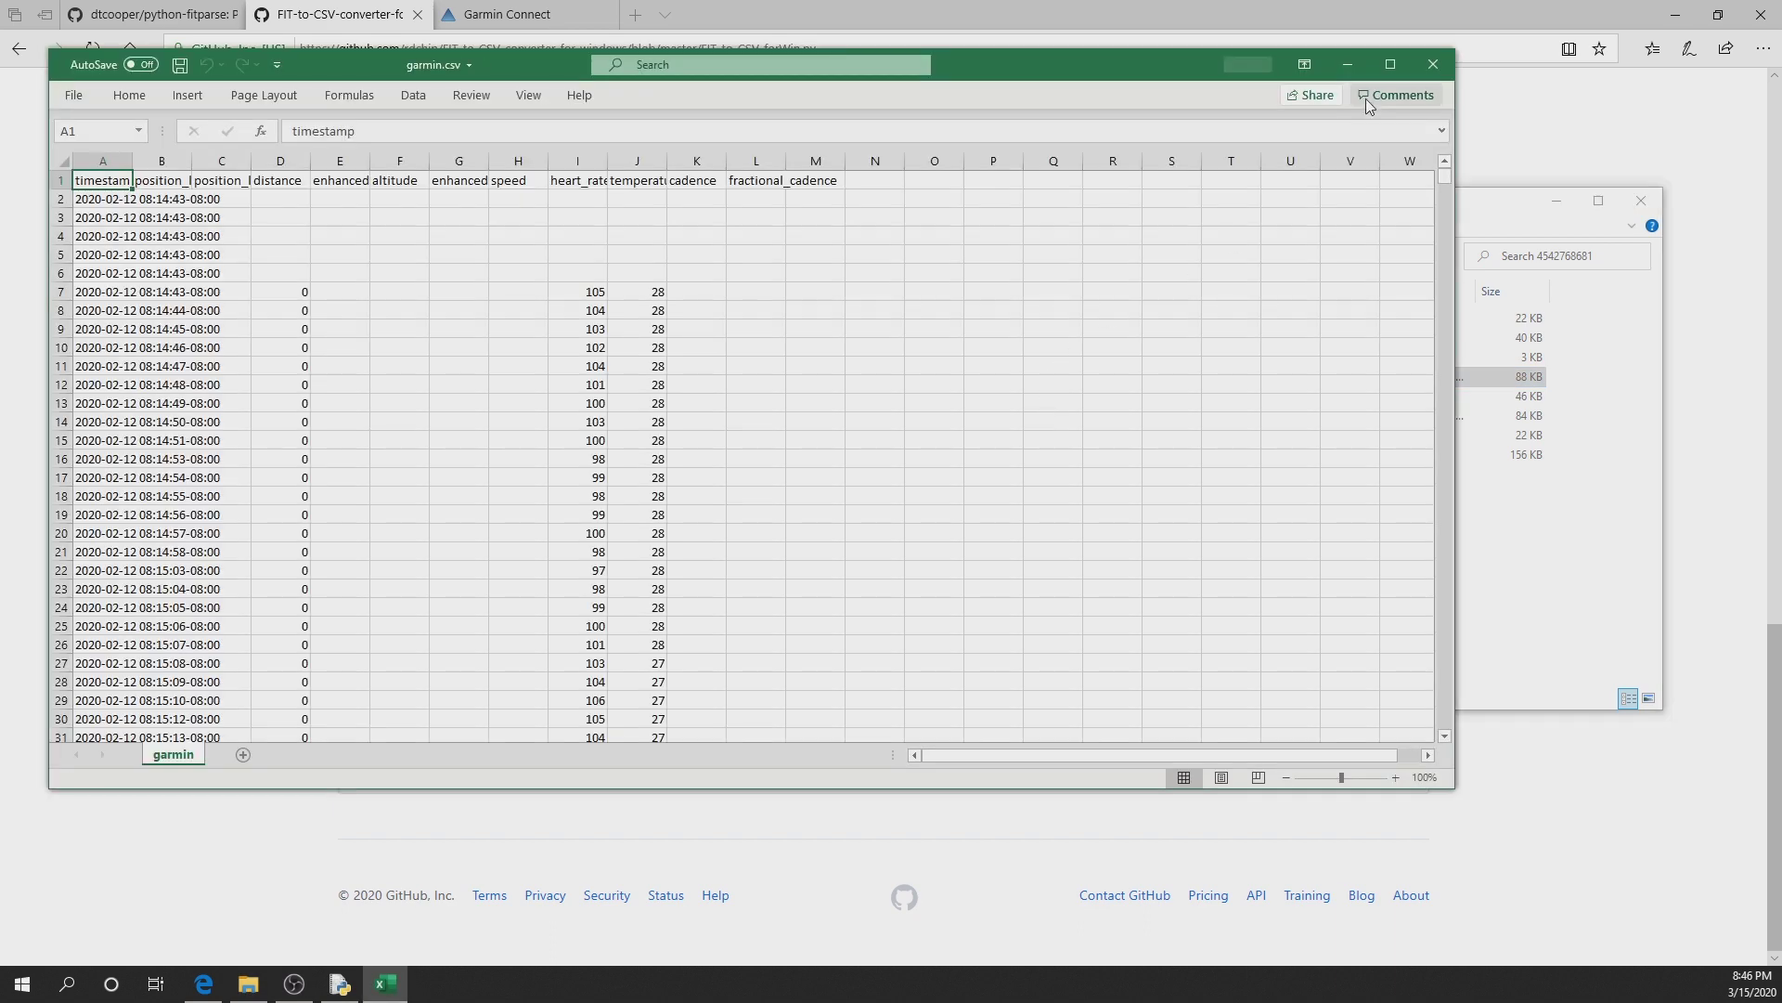
click(1390, 64)
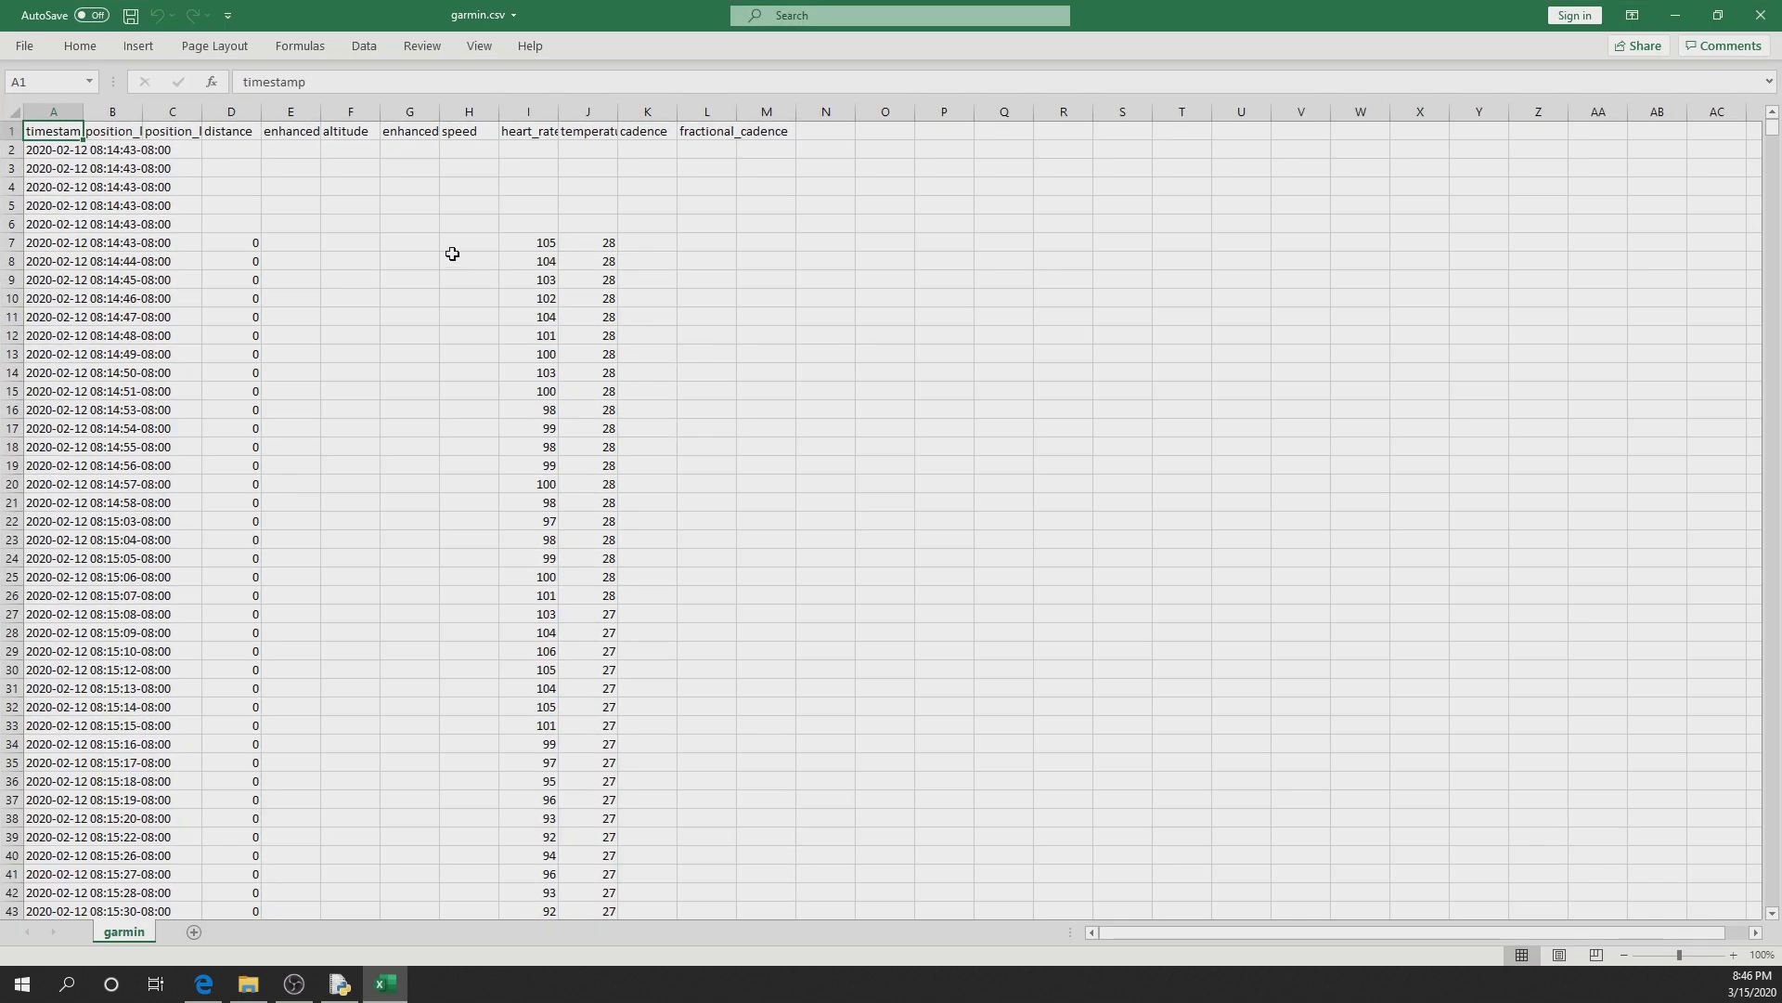
click(523, 243)
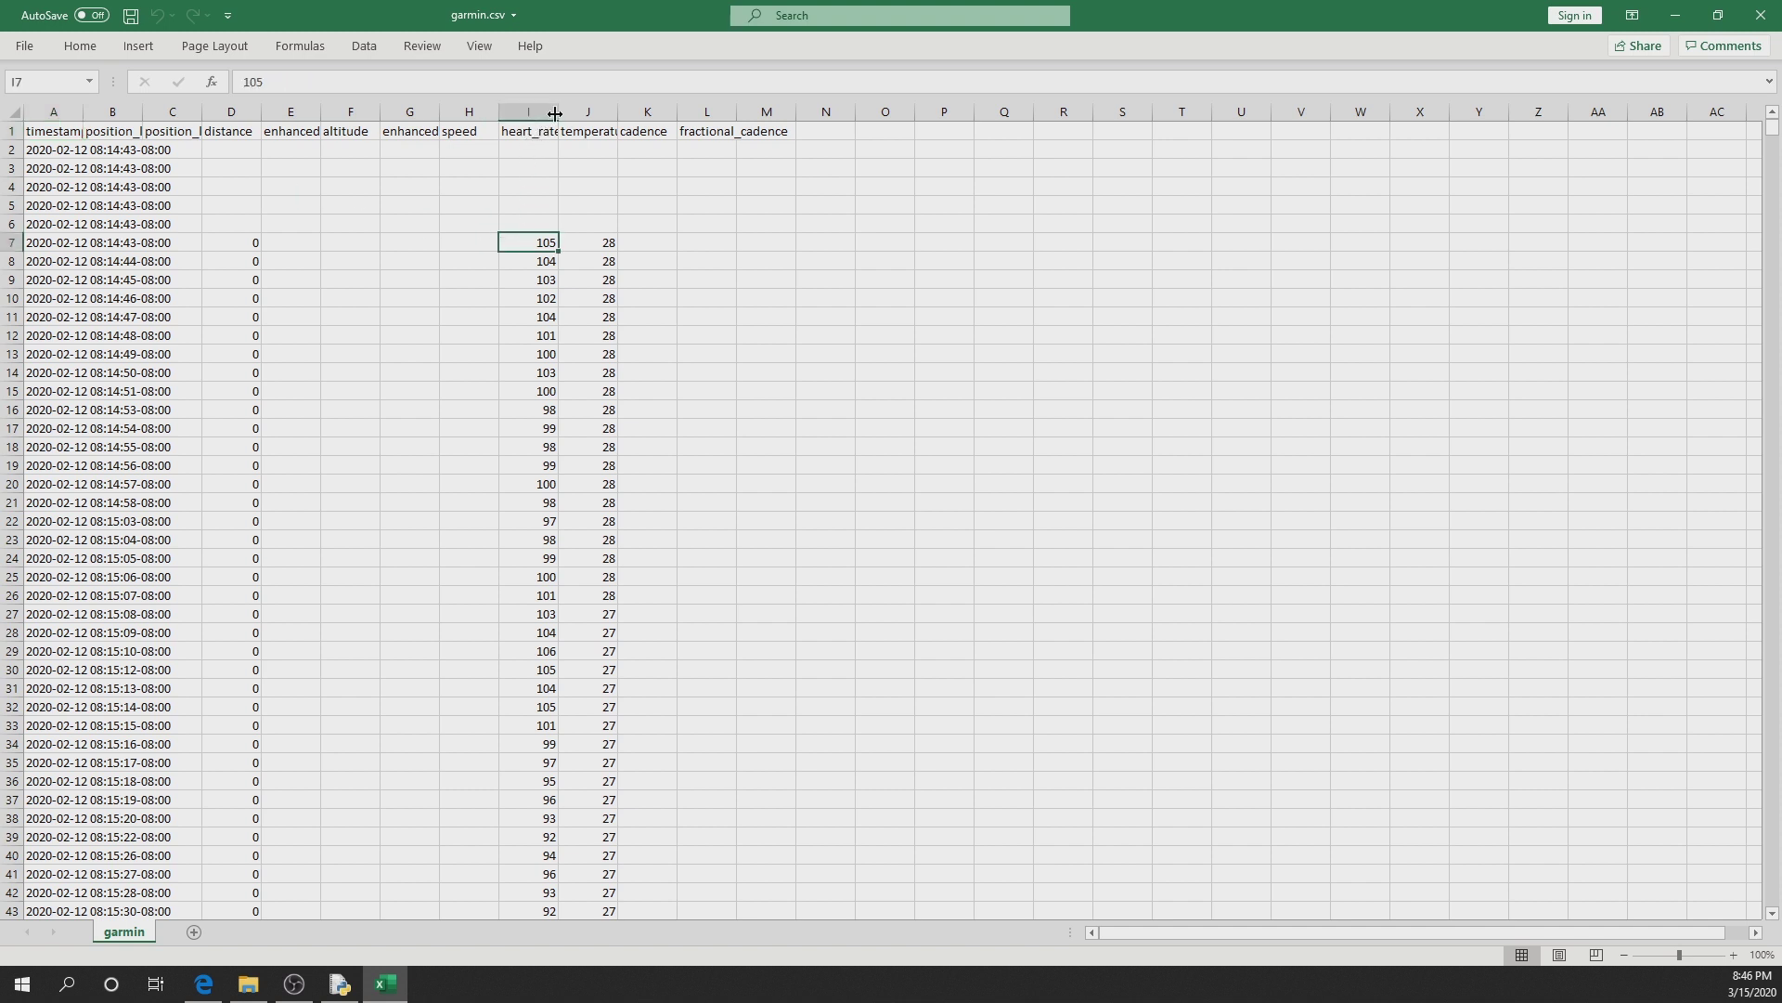
drag(555, 113, 737, 115)
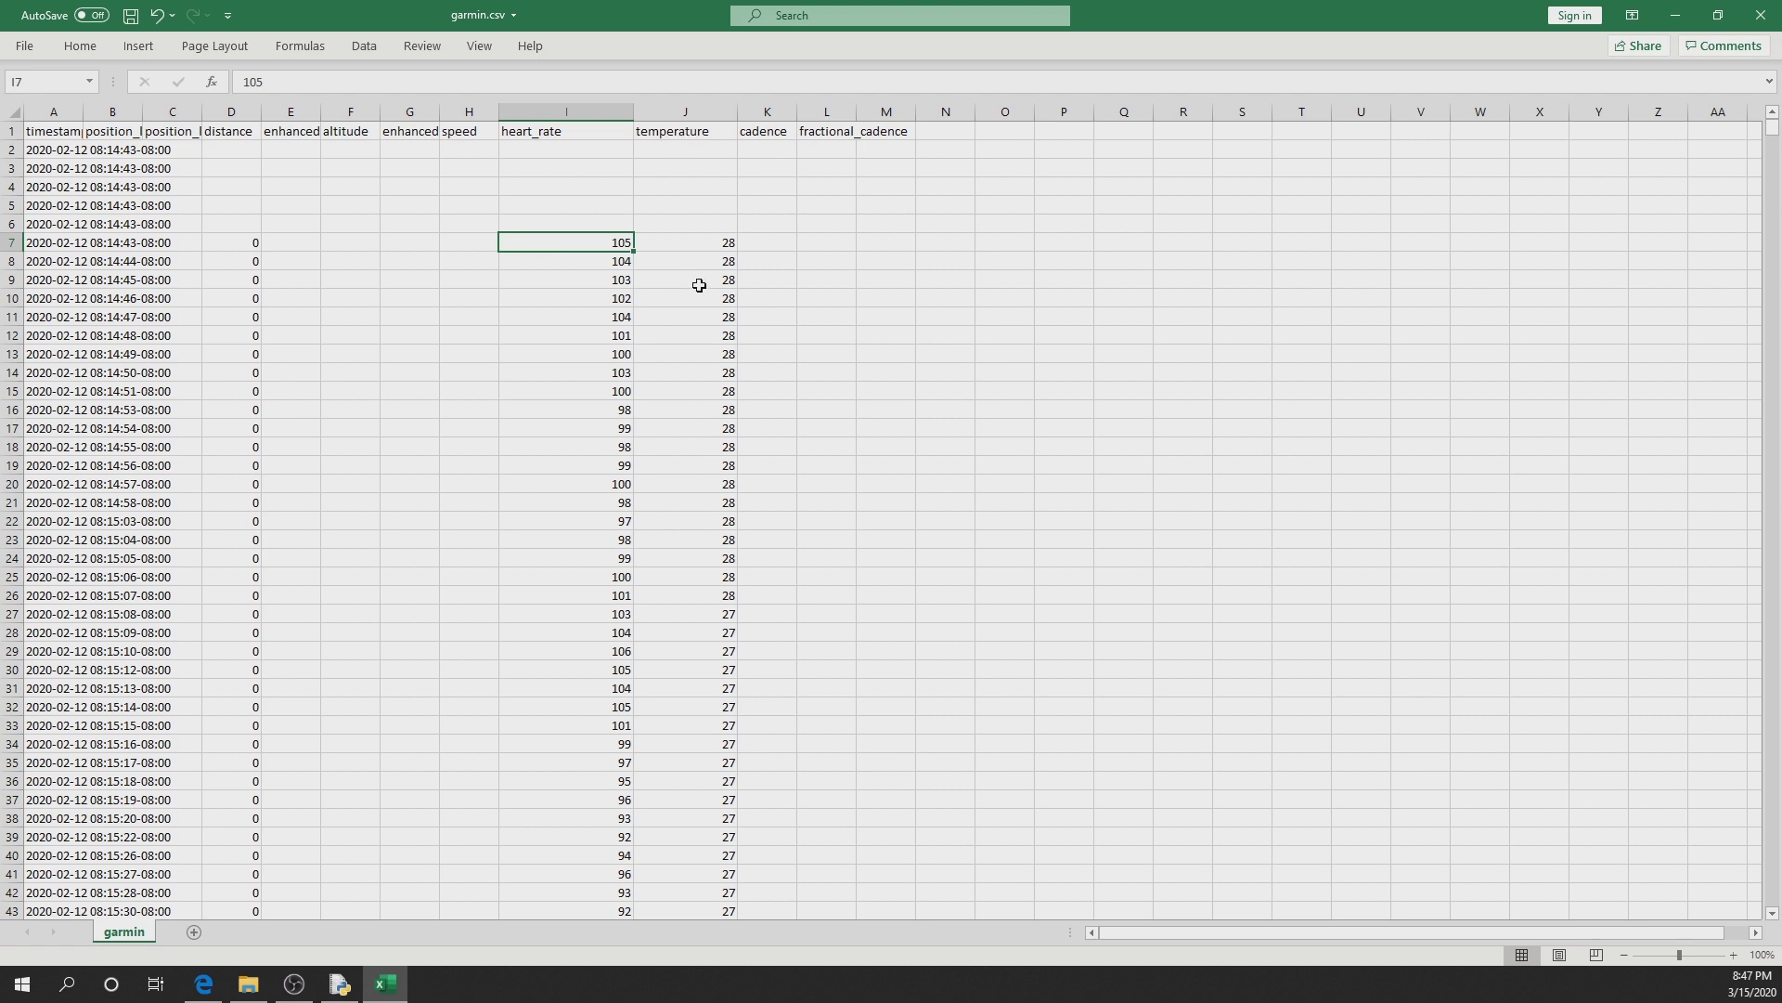
Step: Look through the heart rate and temperature rows, widen the timestamp column to show full values, and select cell A2
click(717, 250)
scroll(715, 521, down, 17)
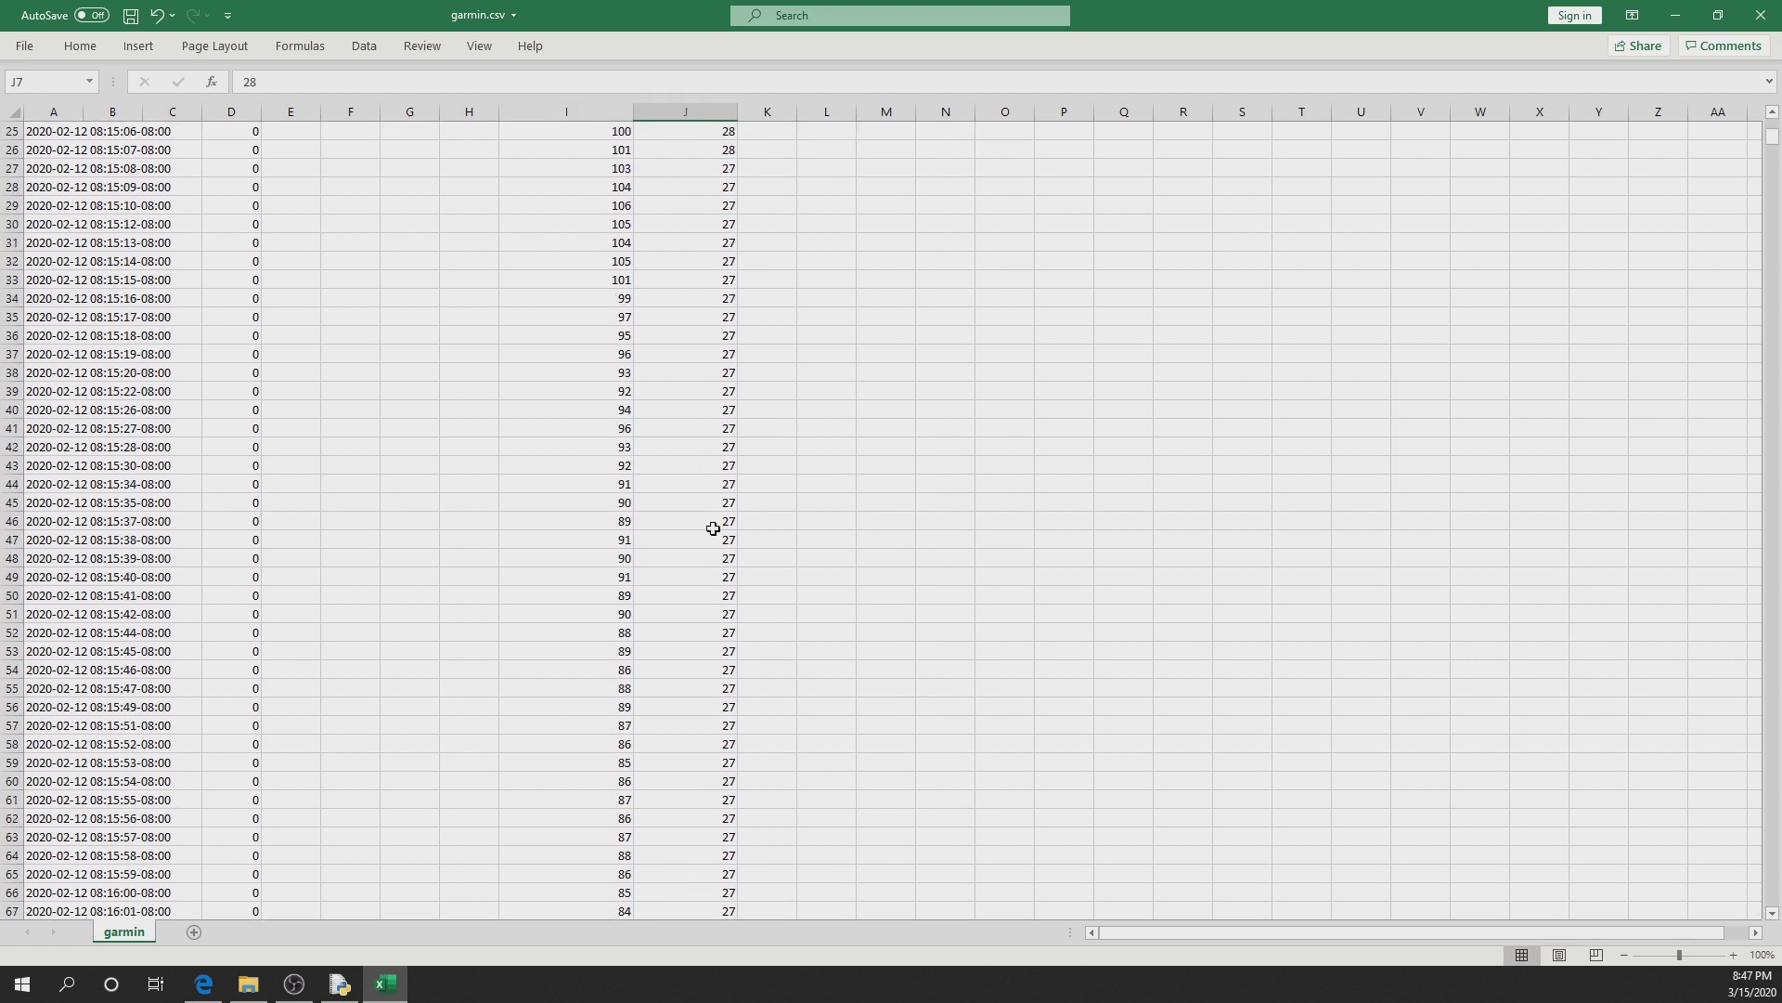
scroll(713, 528, up, 17)
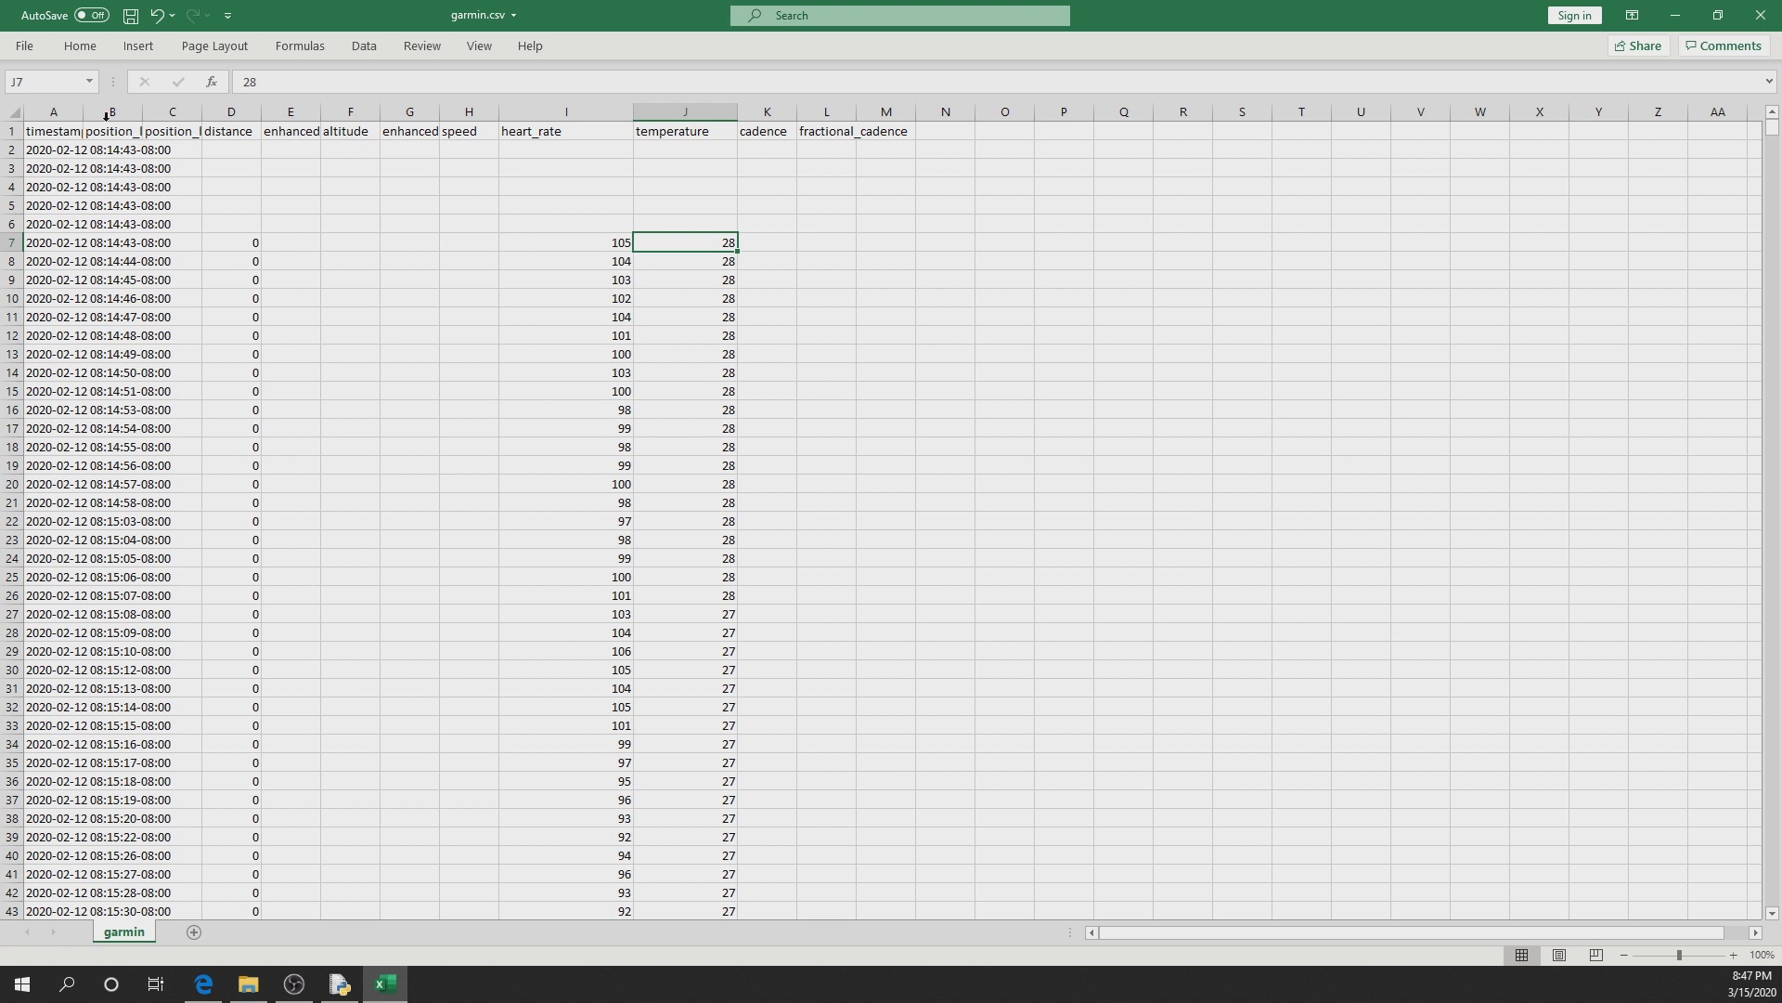
drag(83, 117, 199, 116)
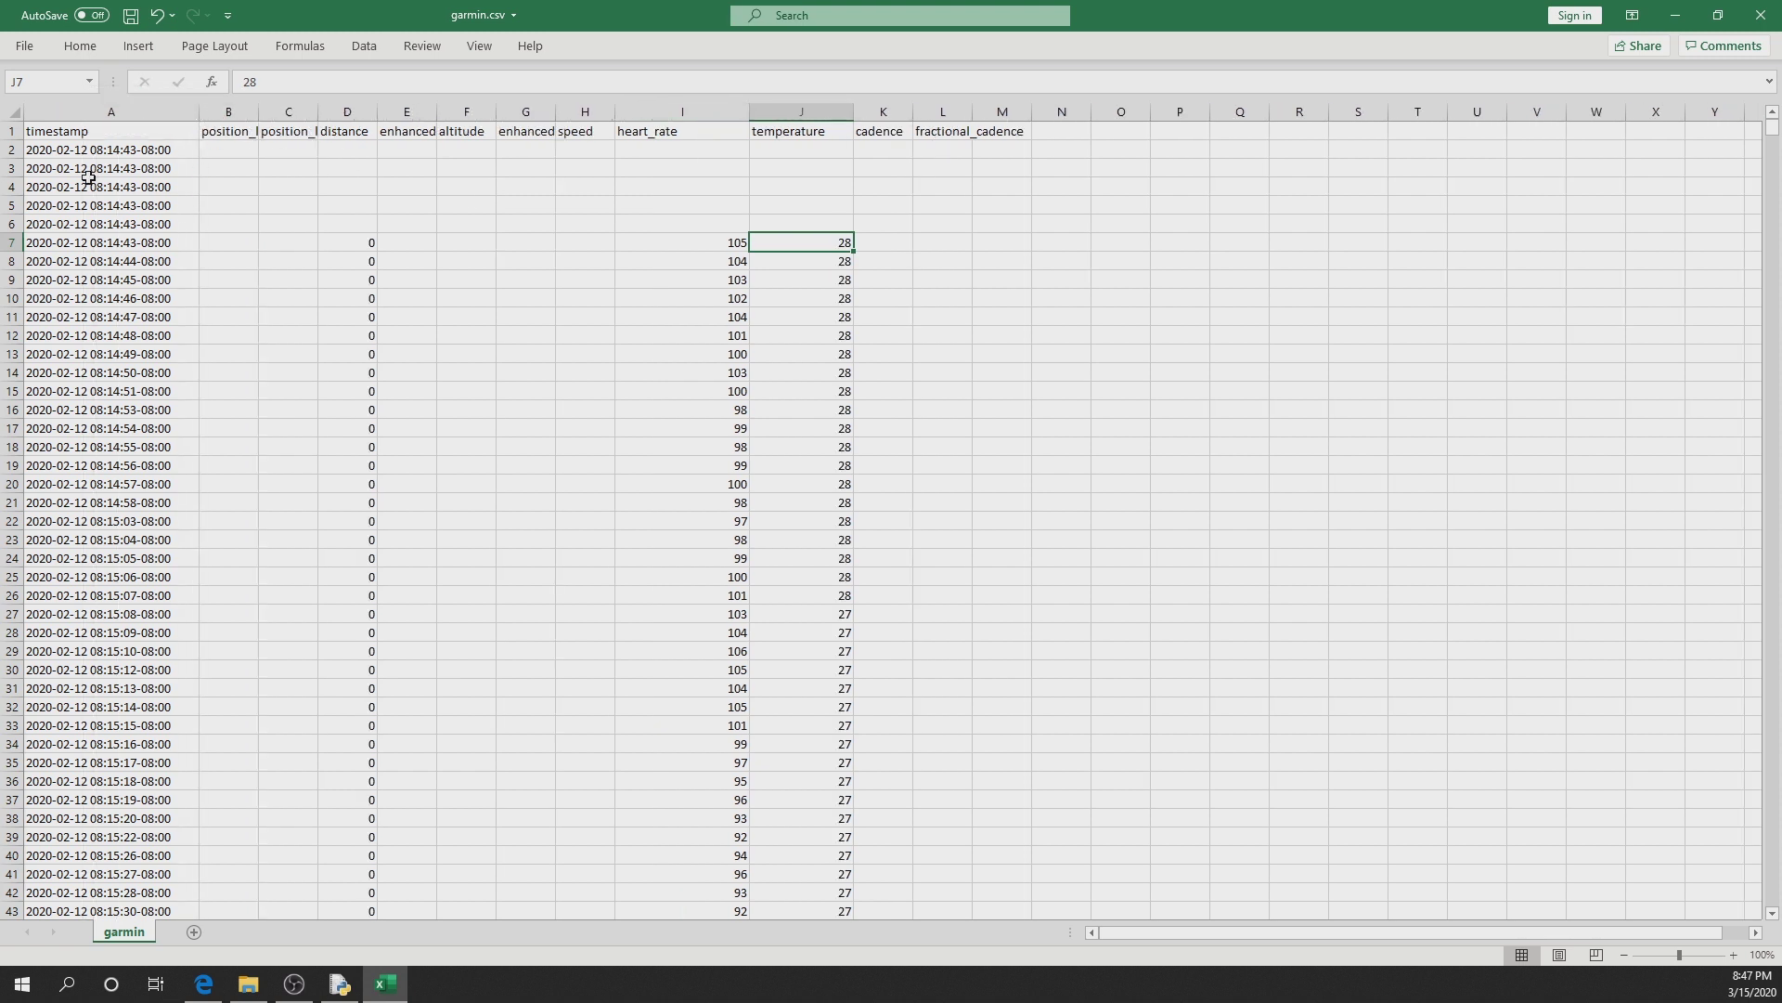
click(121, 149)
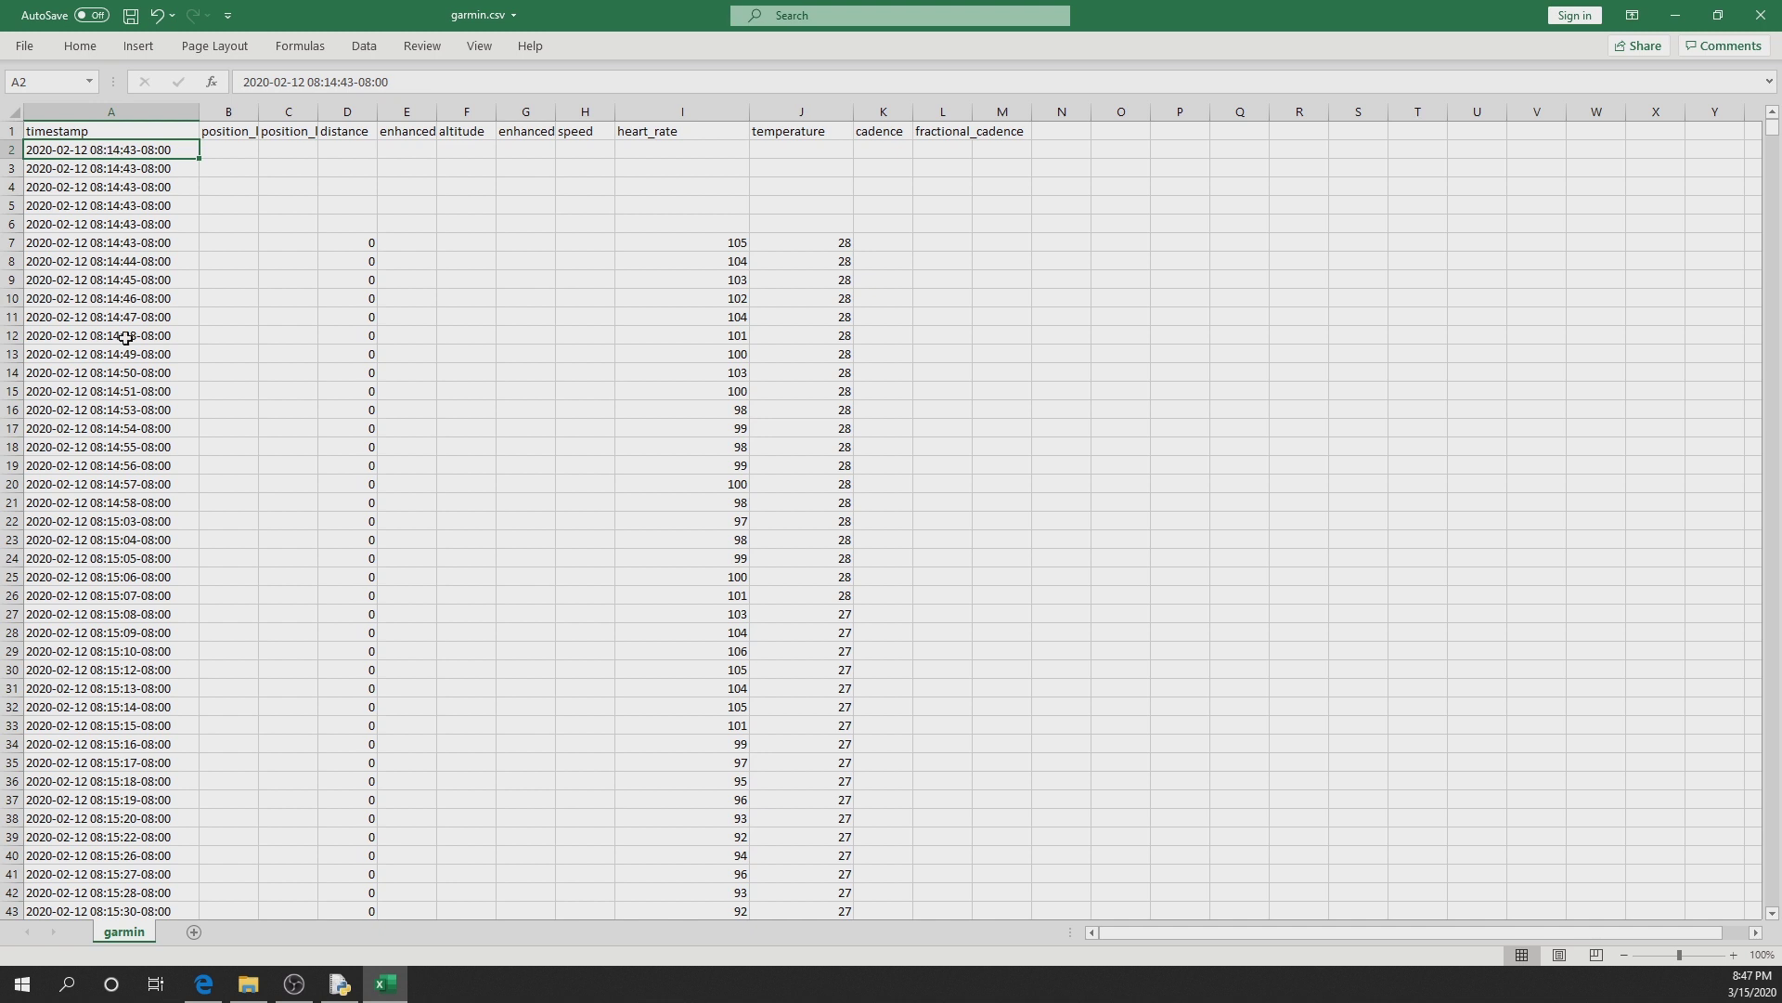
Step: Look through the timestamp rows and widen the position_lat and position_long columns to show their full headers
scroll(102, 371, down, 1)
scroll(102, 376, down, 20)
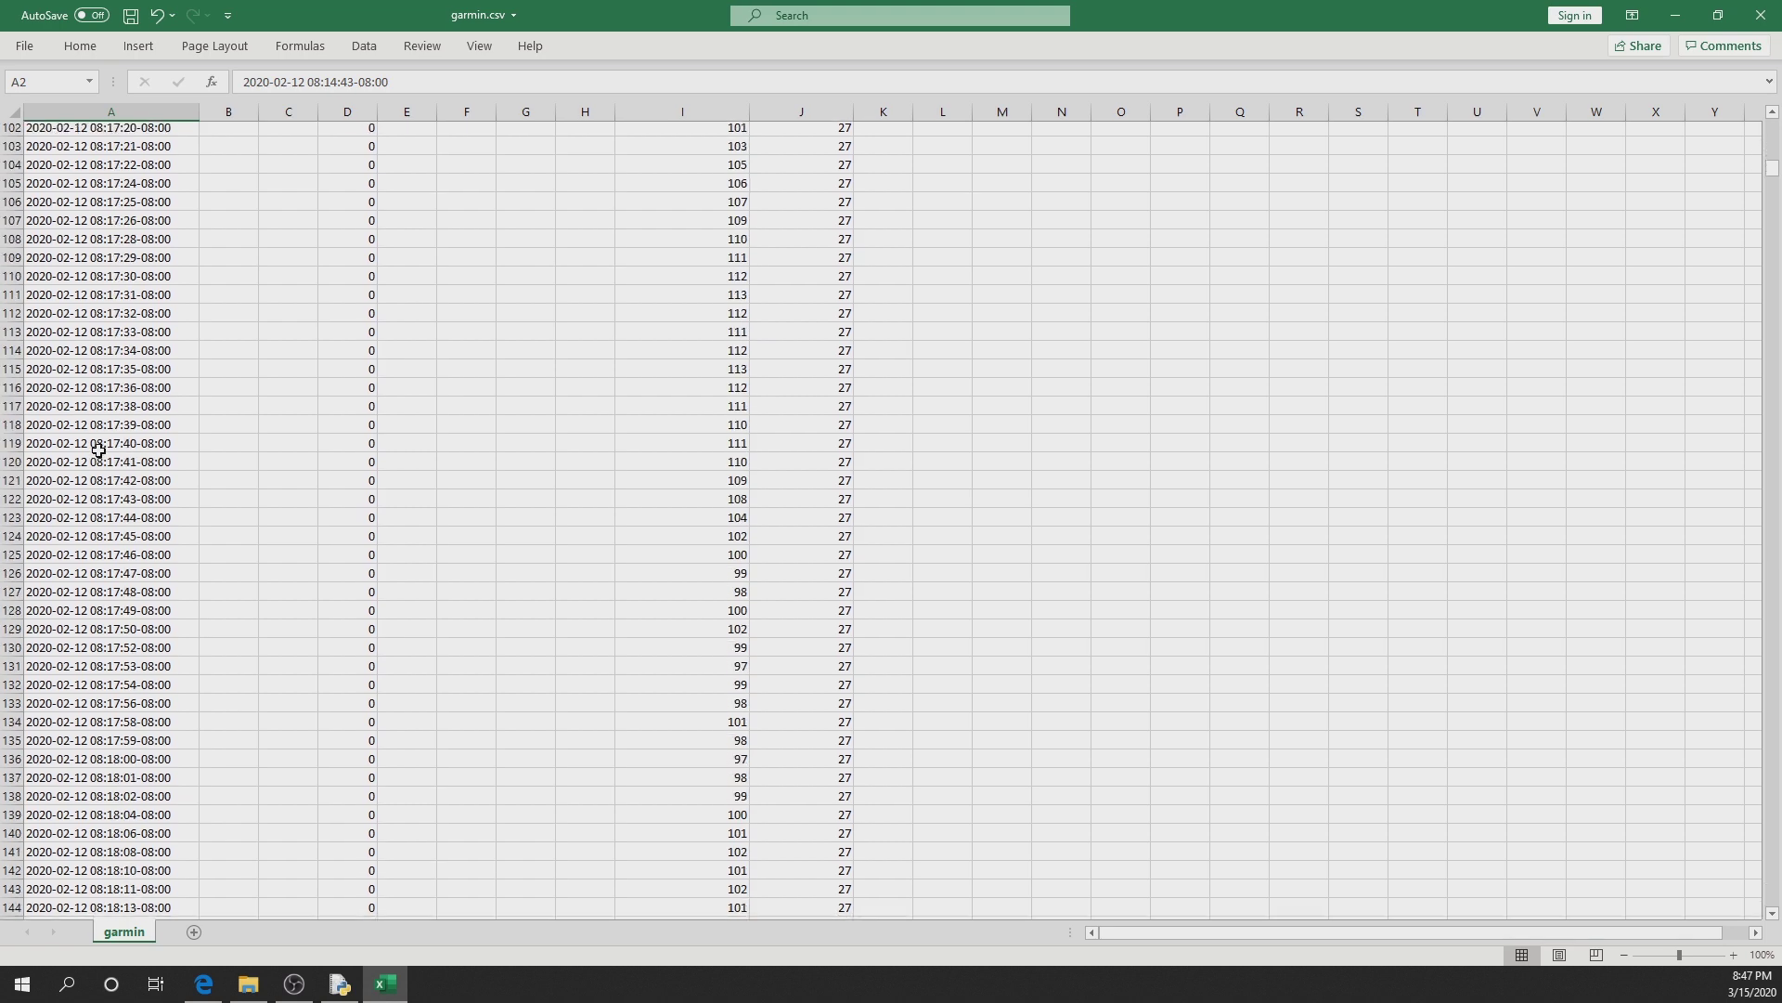
scroll(99, 451, up, 20)
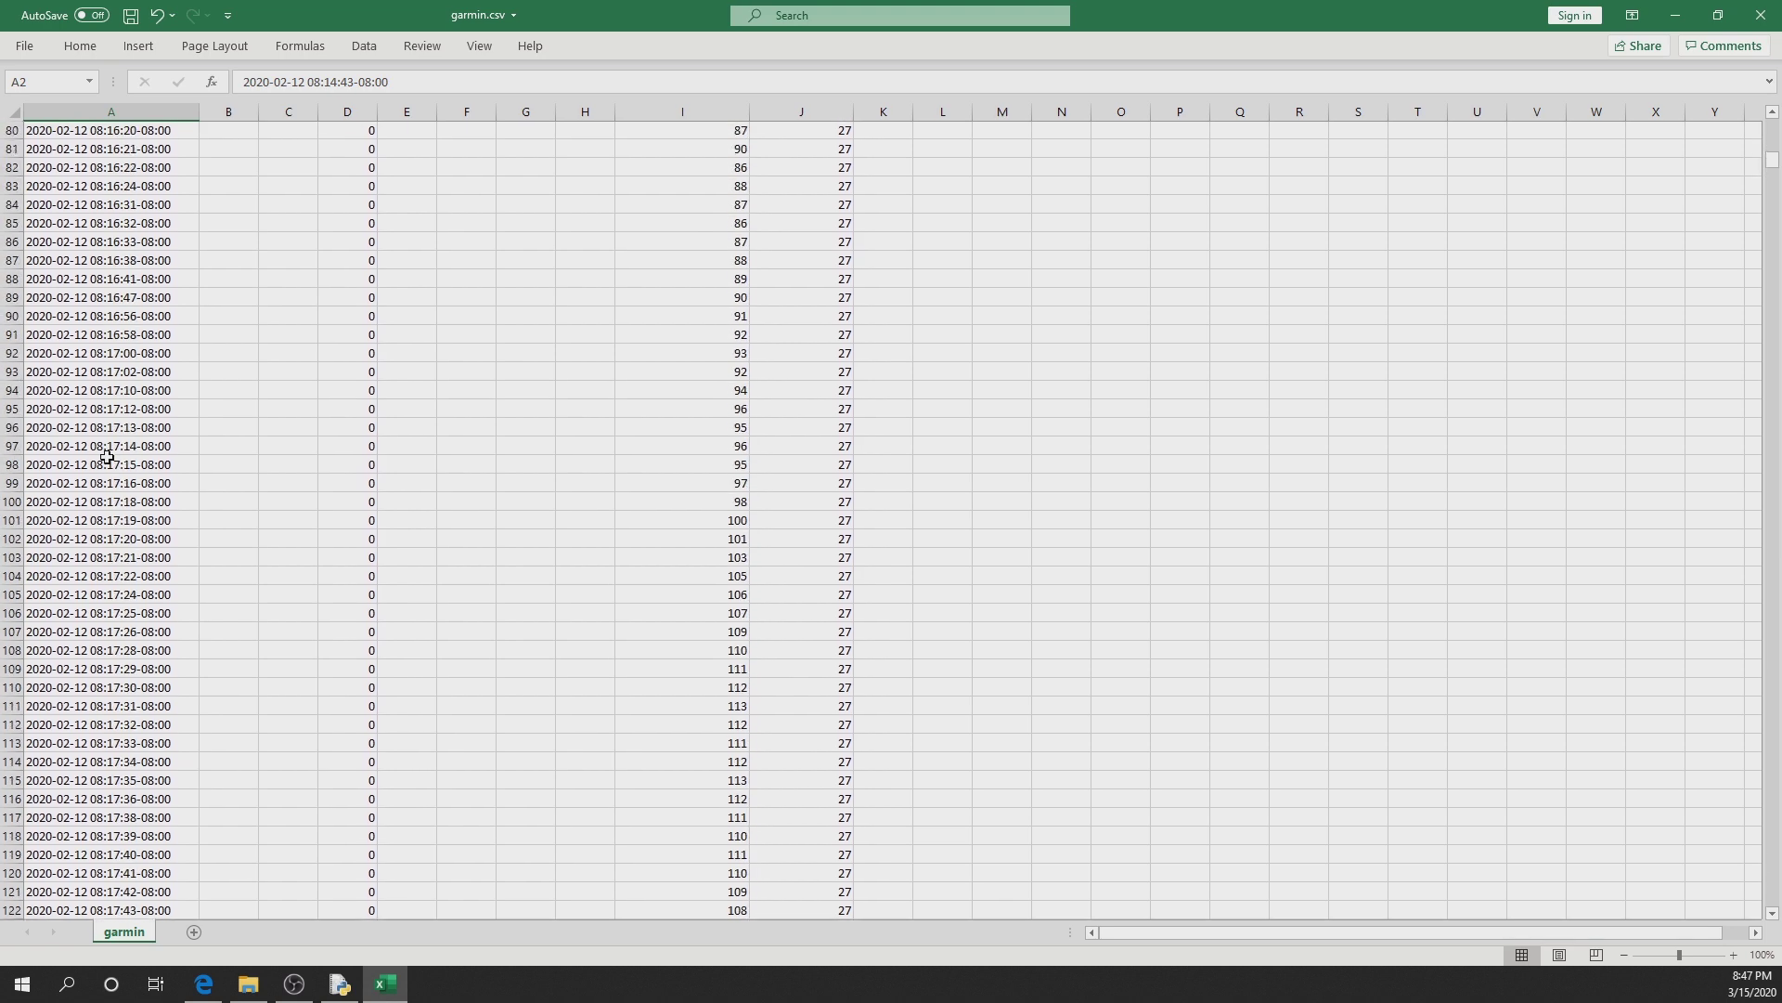
scroll(107, 455, up, 16)
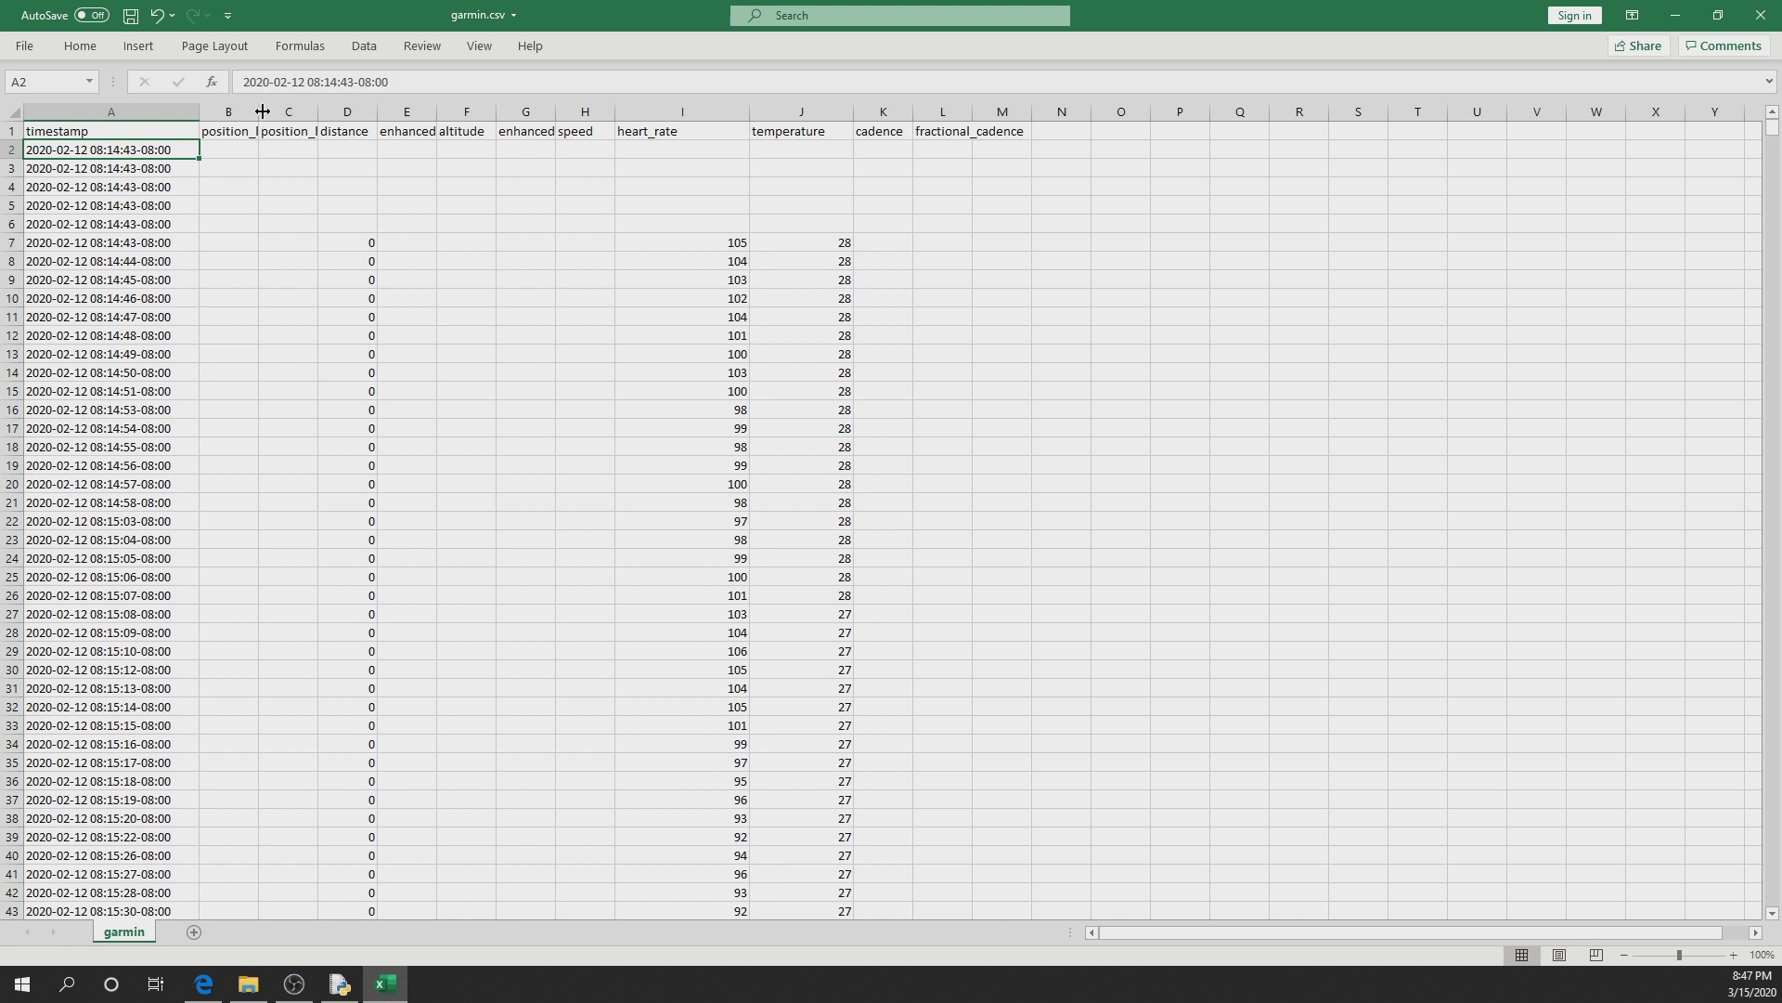
drag(263, 111, 325, 111)
drag(372, 106, 430, 111)
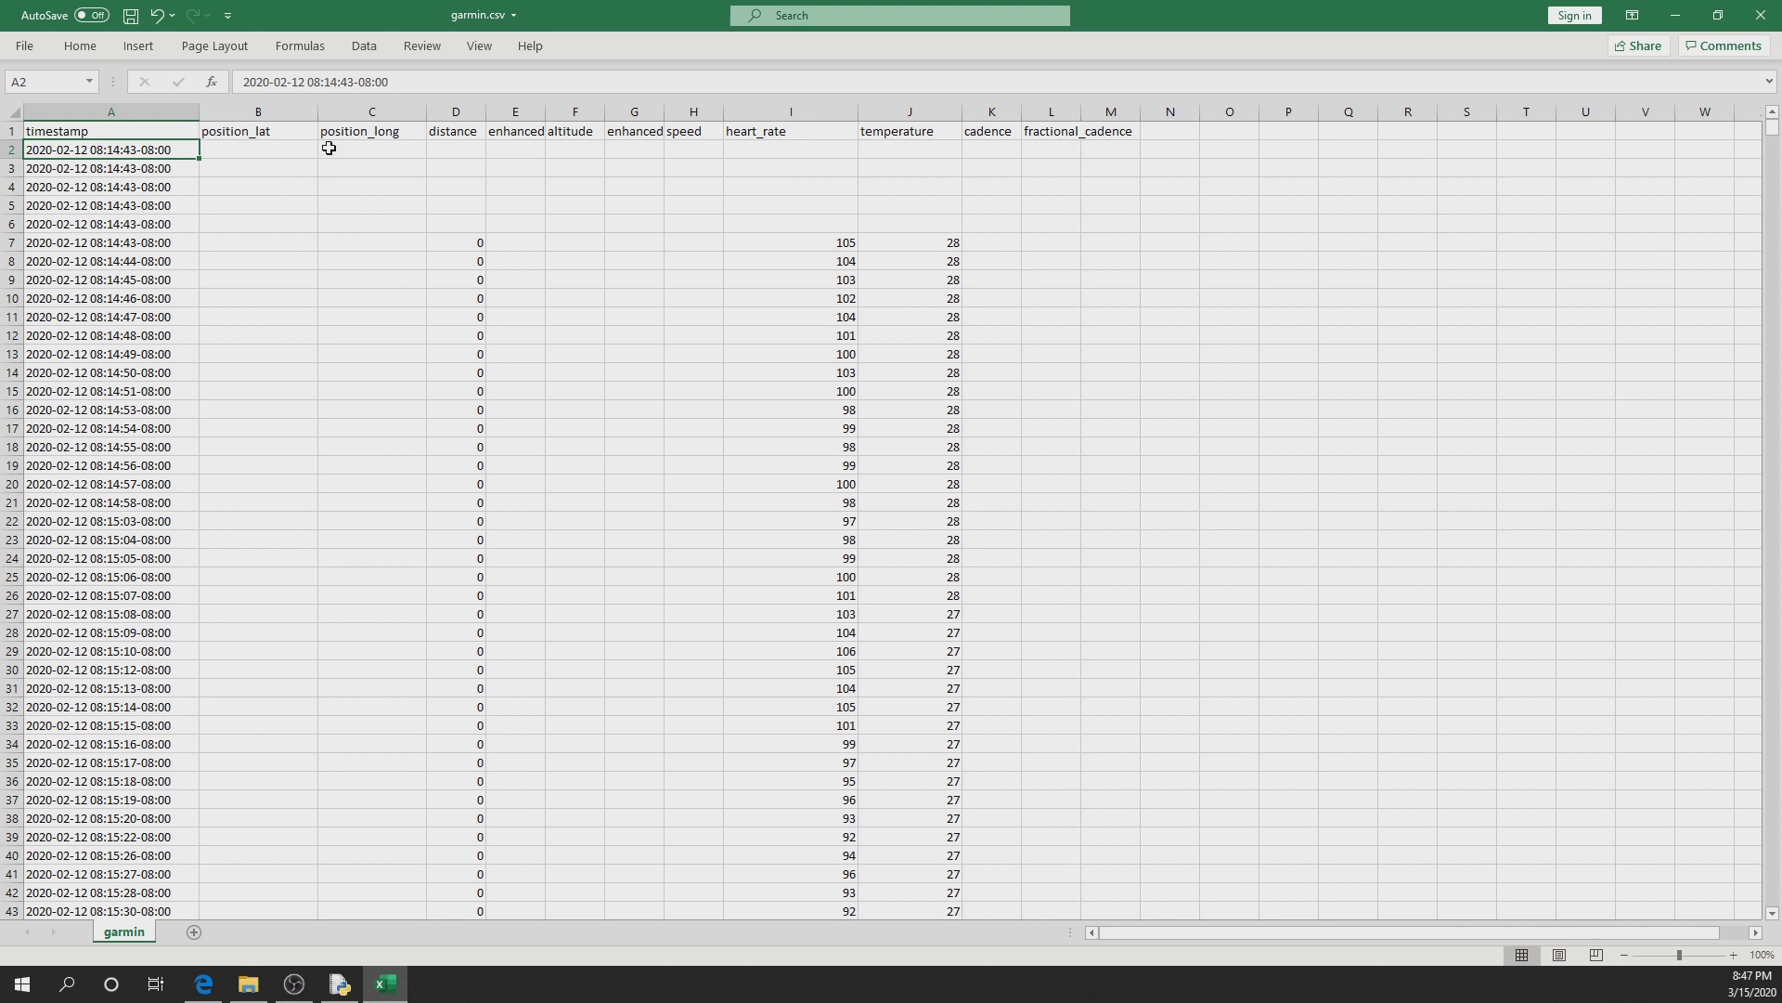
Step: Examine the cells under position_lat, position_long and distance to check which of these fields contain recorded data
click(251, 134)
click(258, 149)
click(263, 186)
click(269, 316)
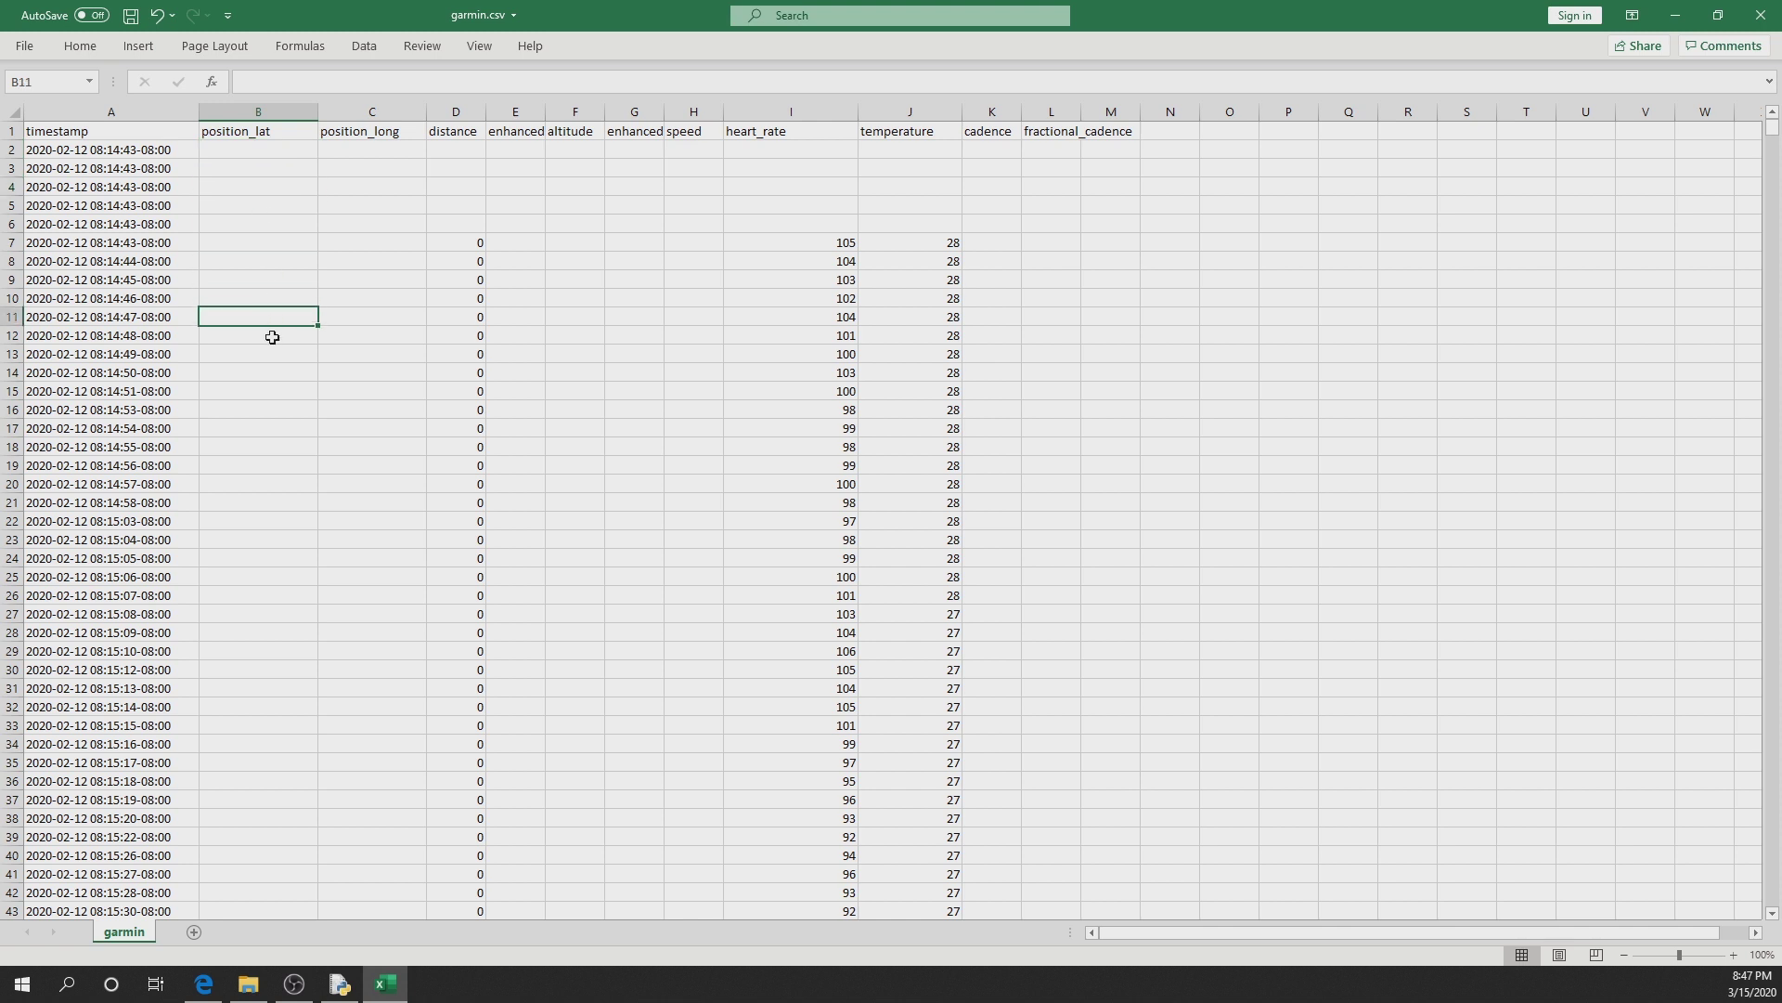
click(279, 372)
click(297, 428)
click(398, 461)
click(294, 372)
click(280, 244)
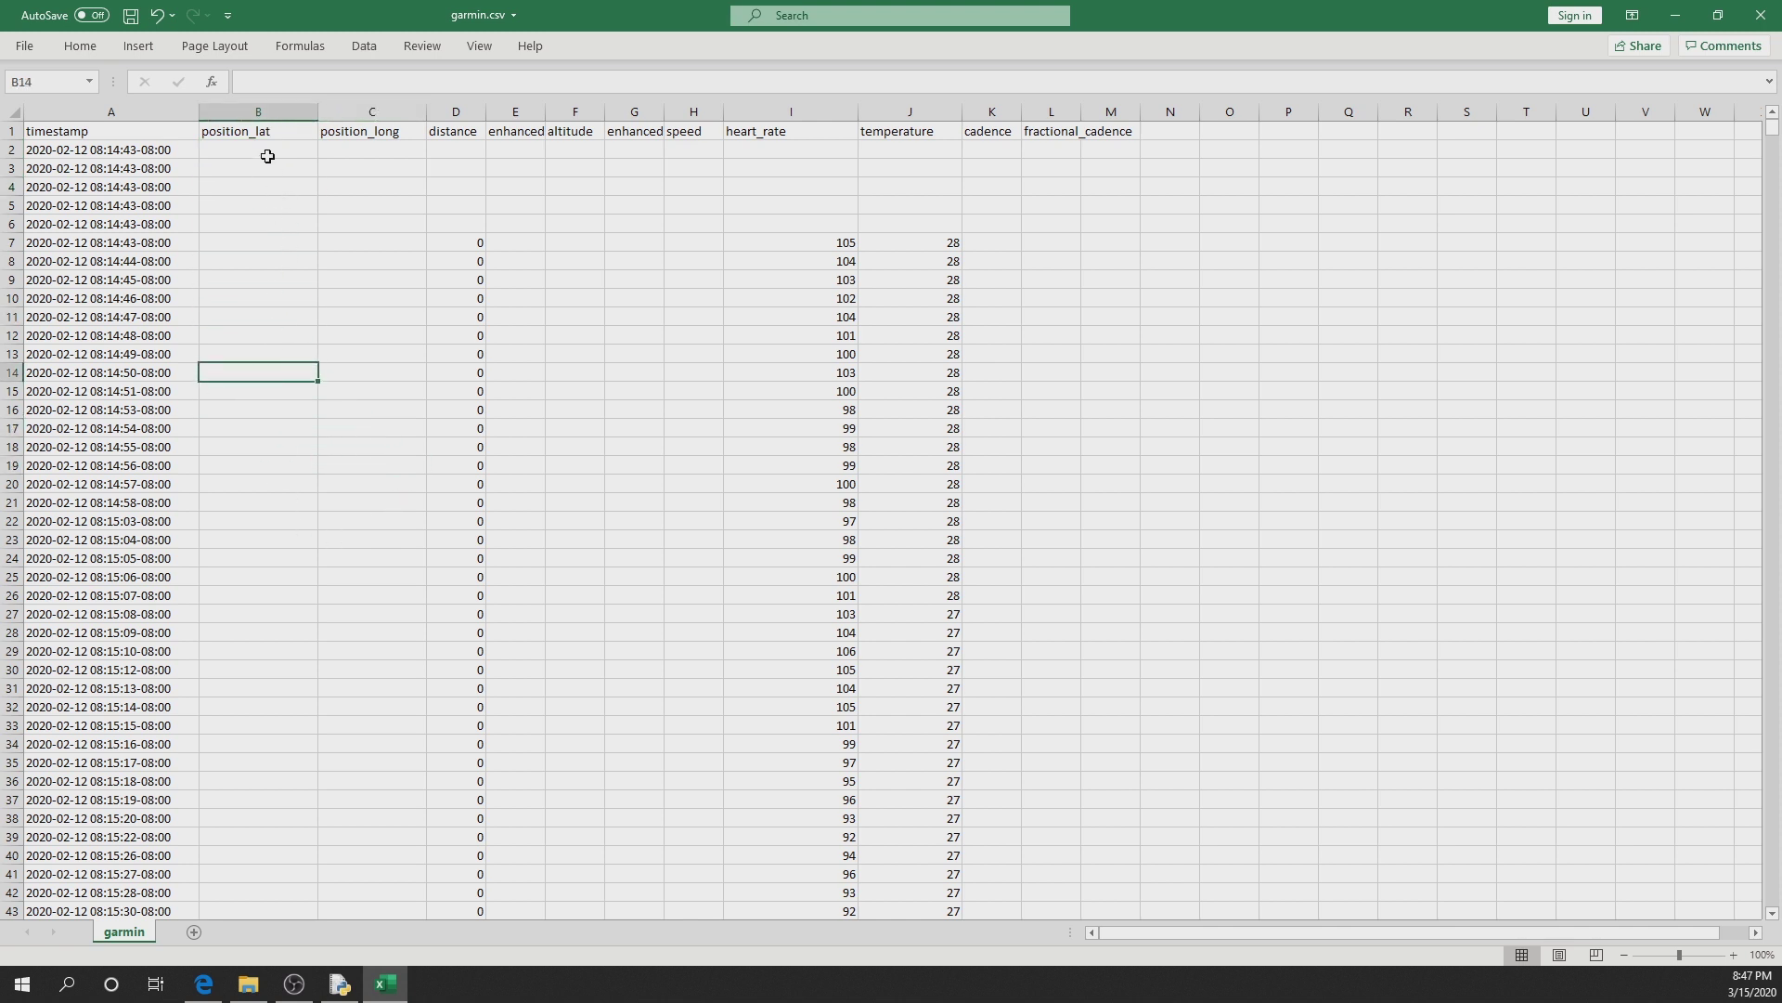
click(267, 152)
click(371, 135)
click(367, 243)
click(417, 317)
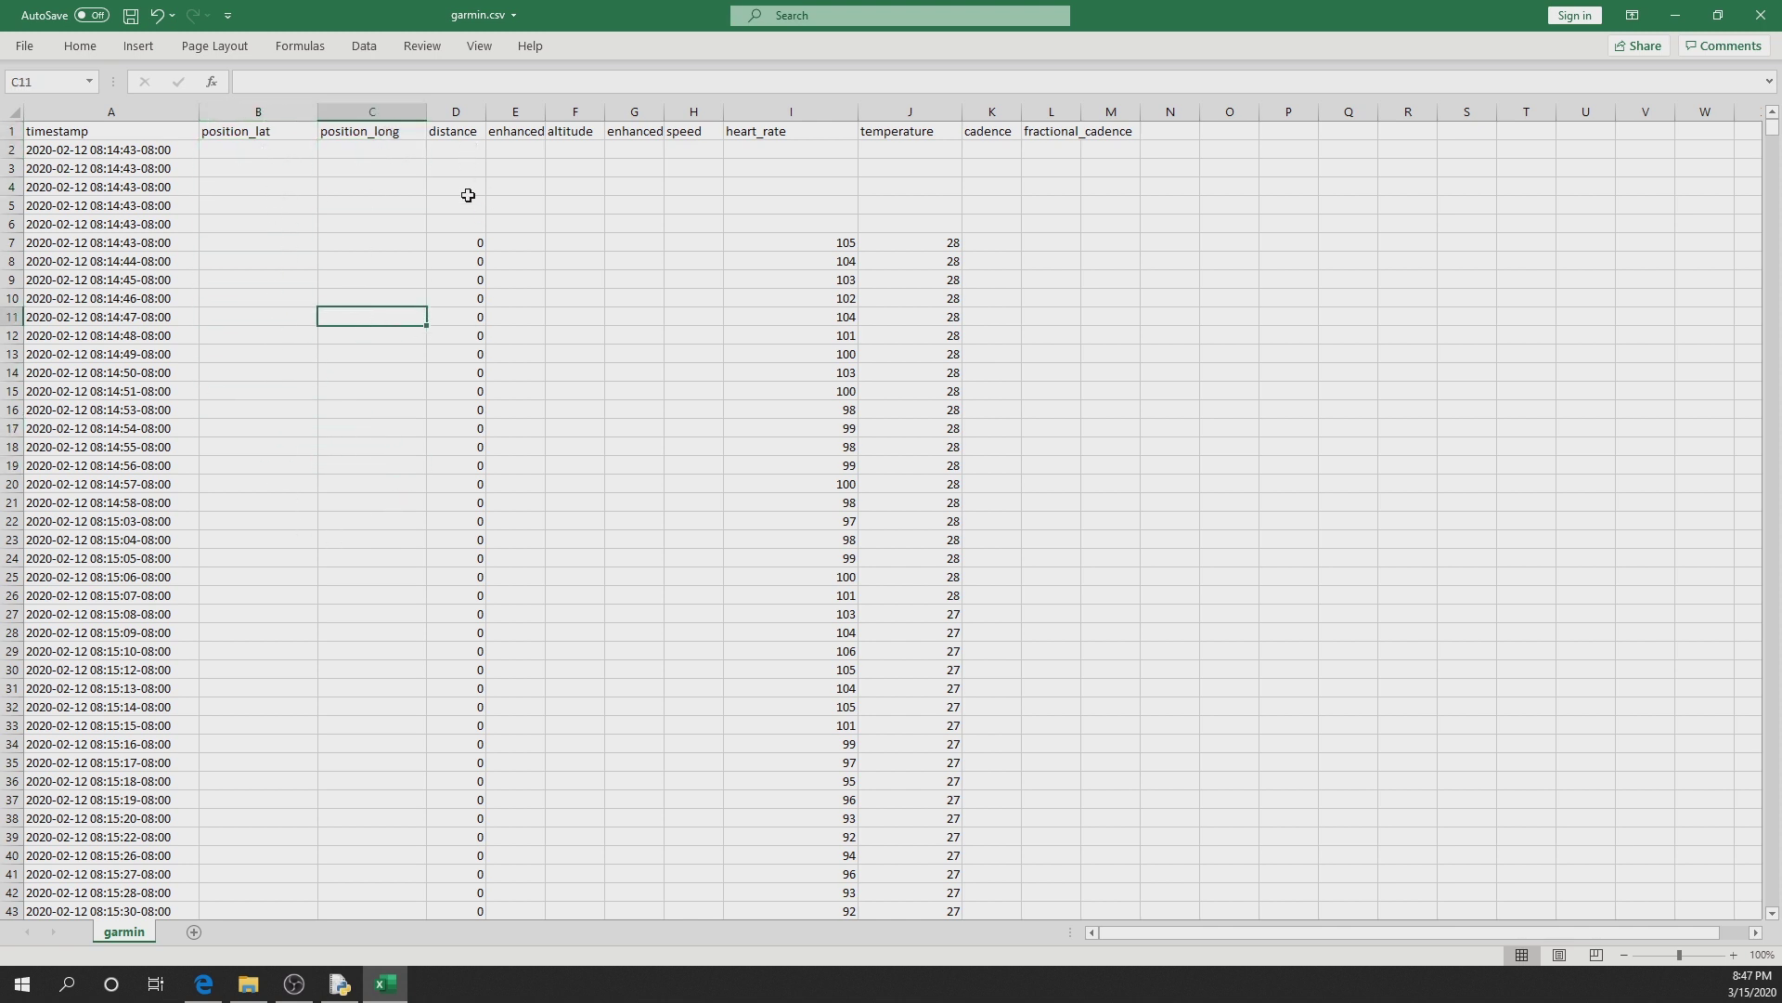
click(471, 358)
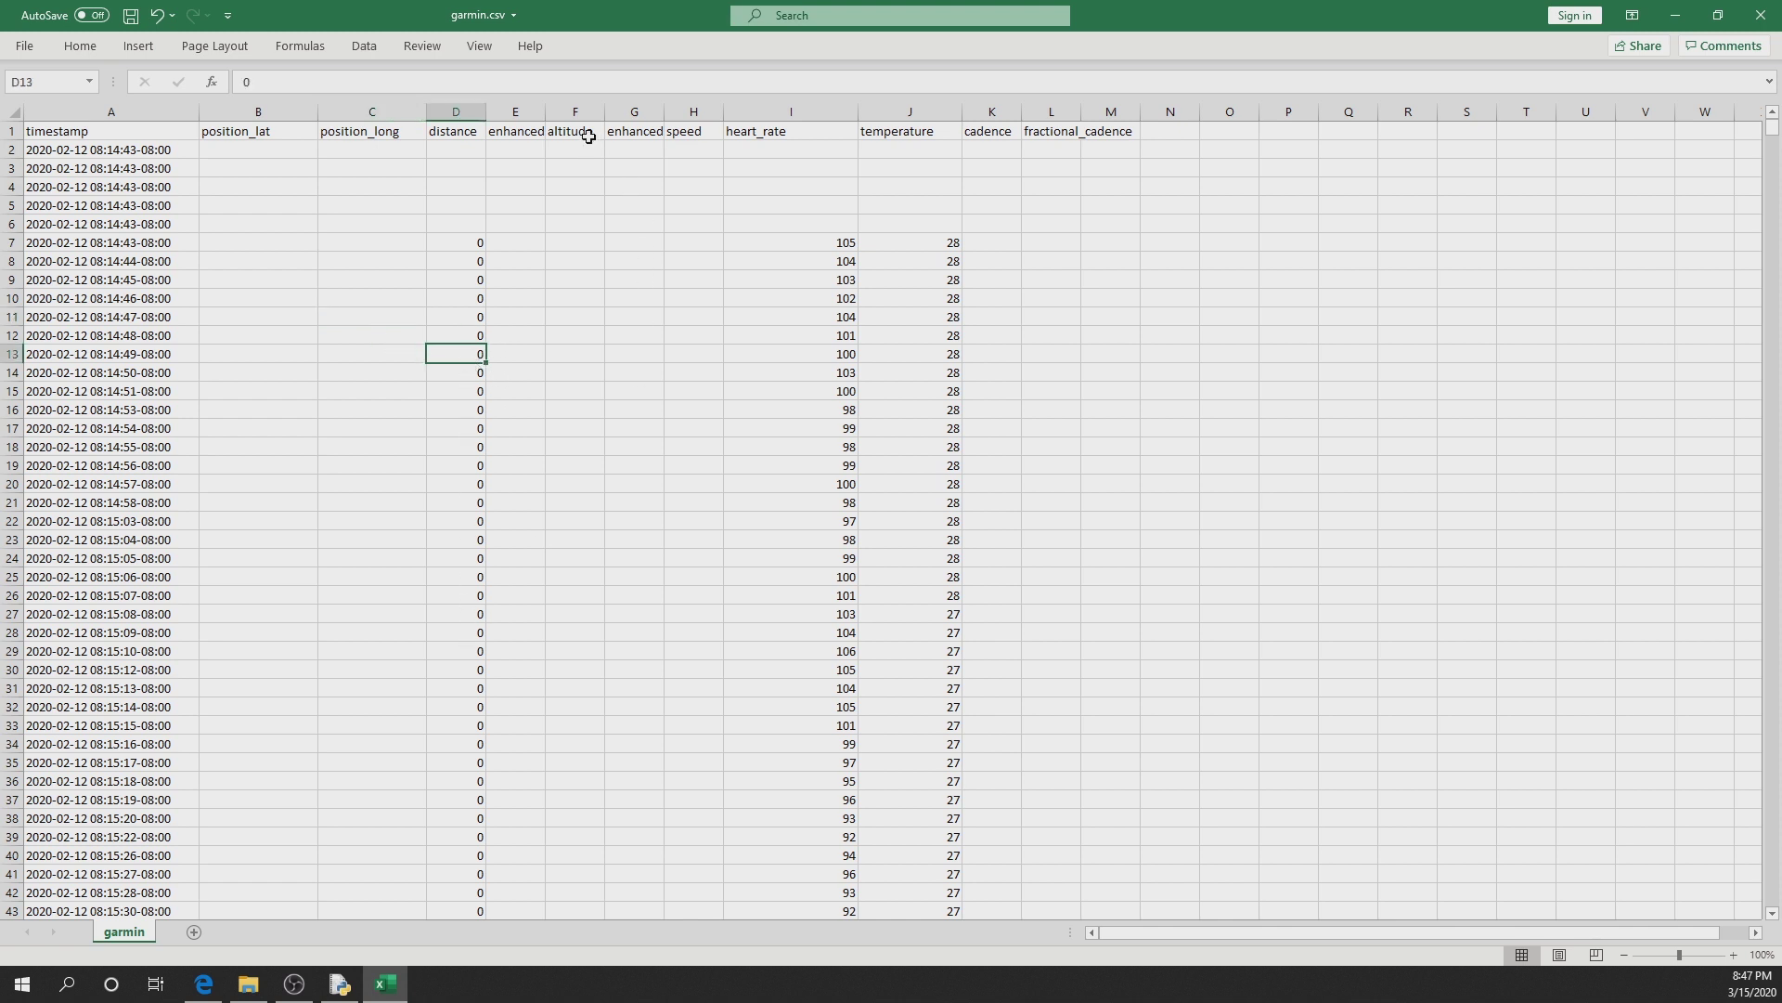
Step: Widen the altitude and speed columns, checking the cells under altitude
drag(605, 112, 654, 112)
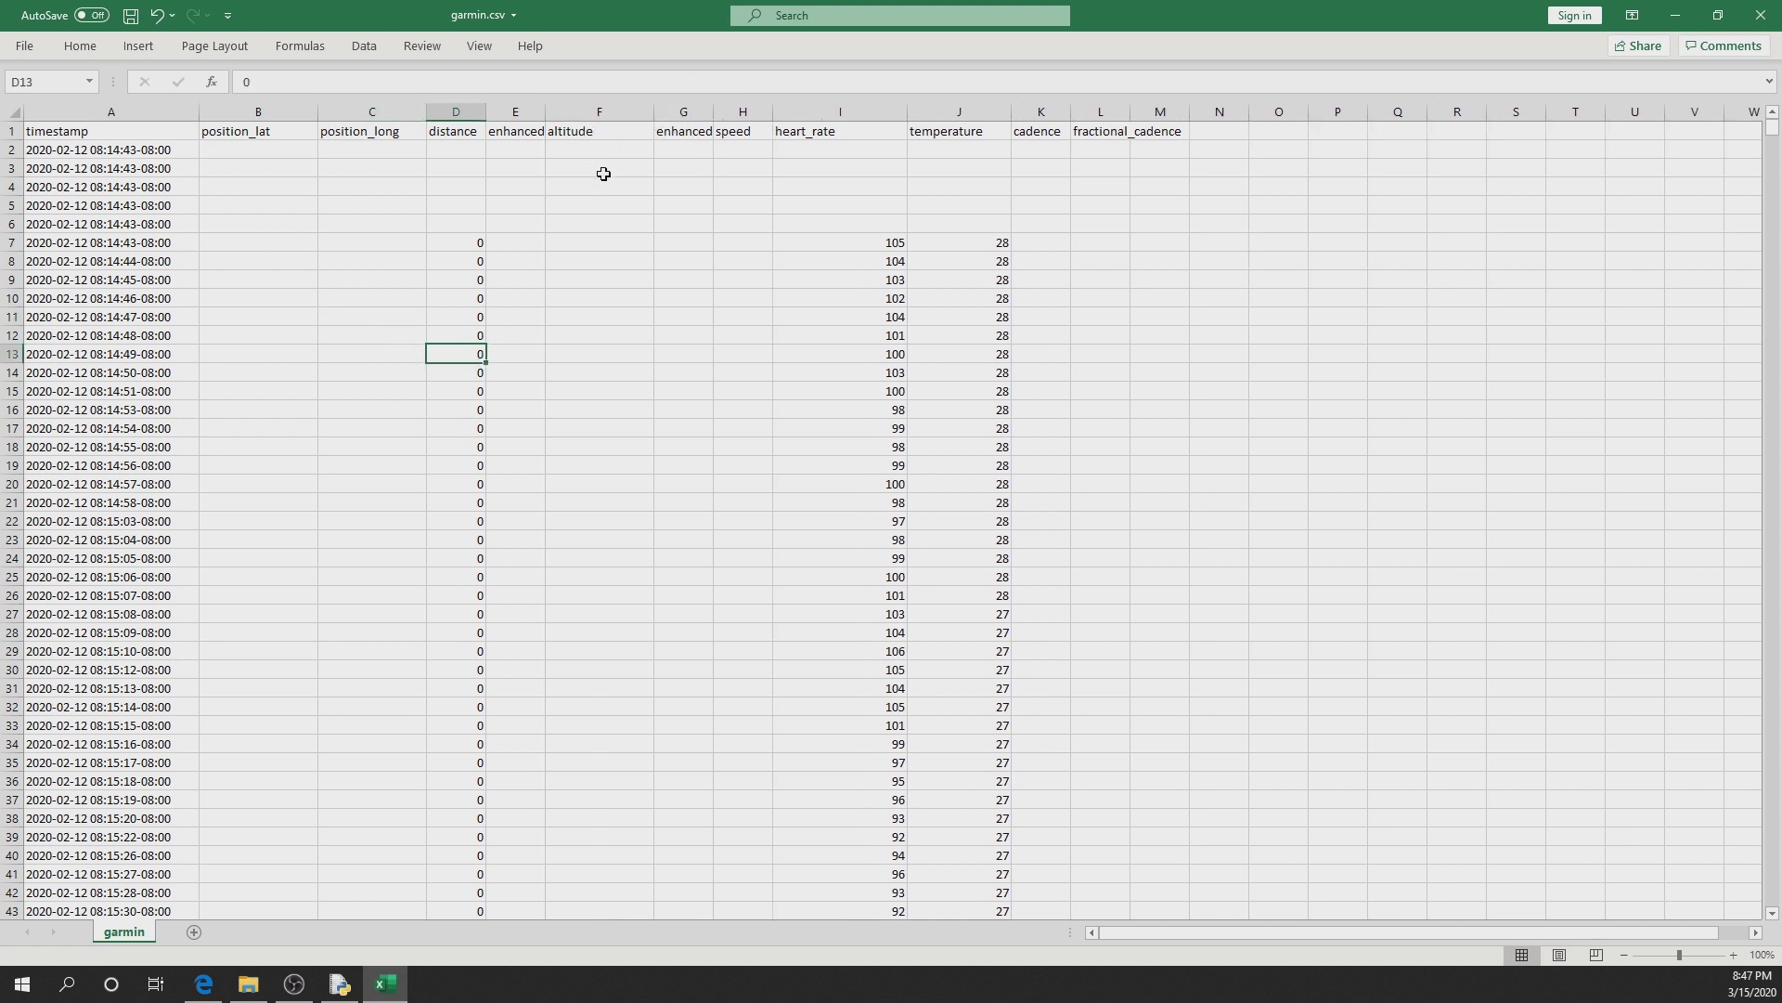
click(604, 390)
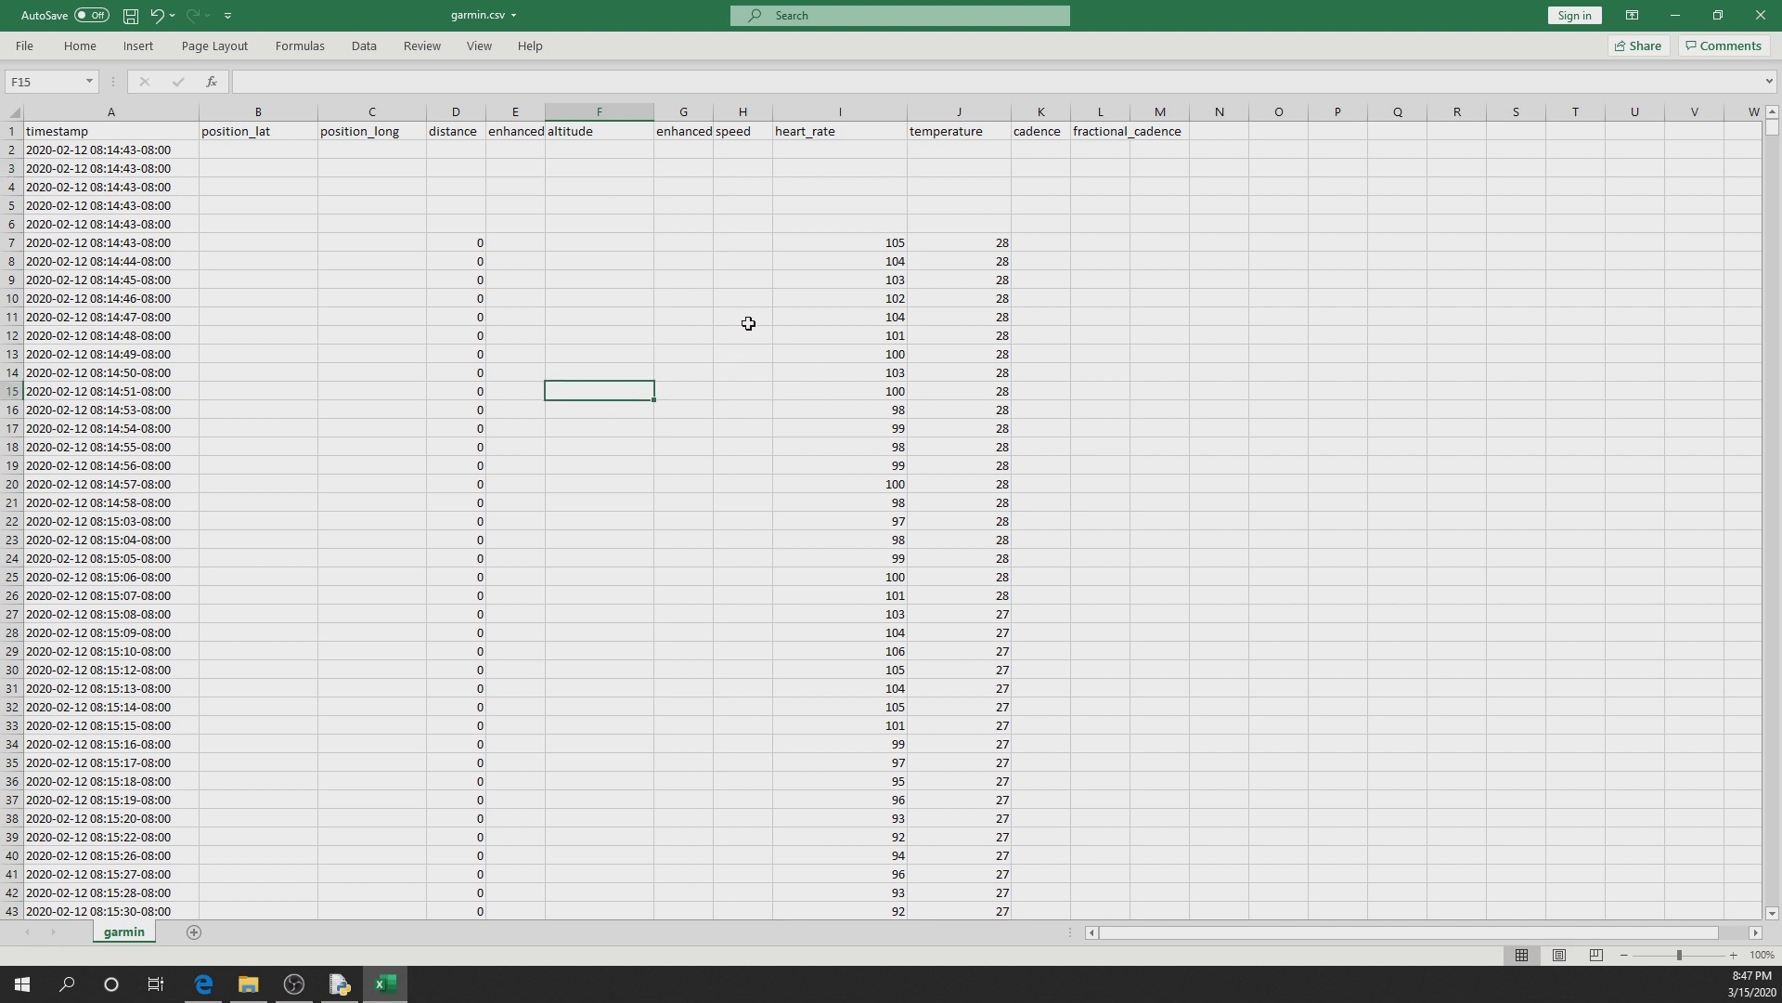
drag(775, 108, 814, 109)
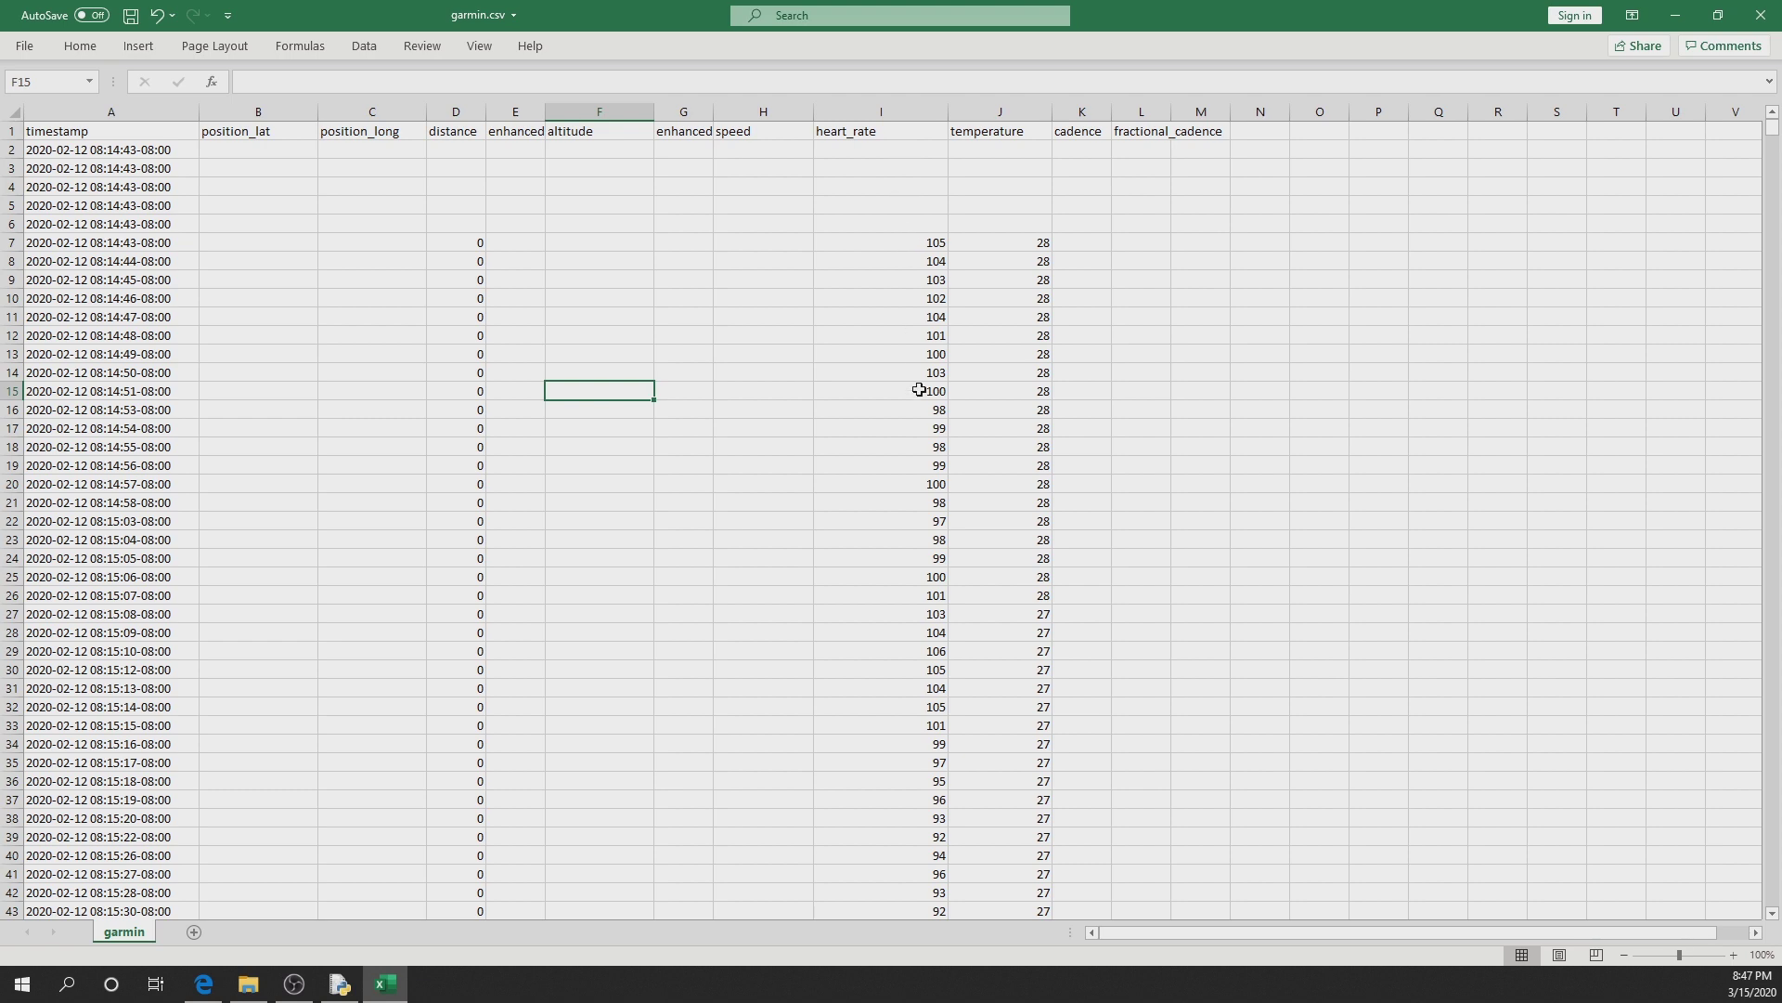
Step: Review the heart rate rows and insert a 2-D line chart of the entire heart_rate column
scroll(896, 540, down, 20)
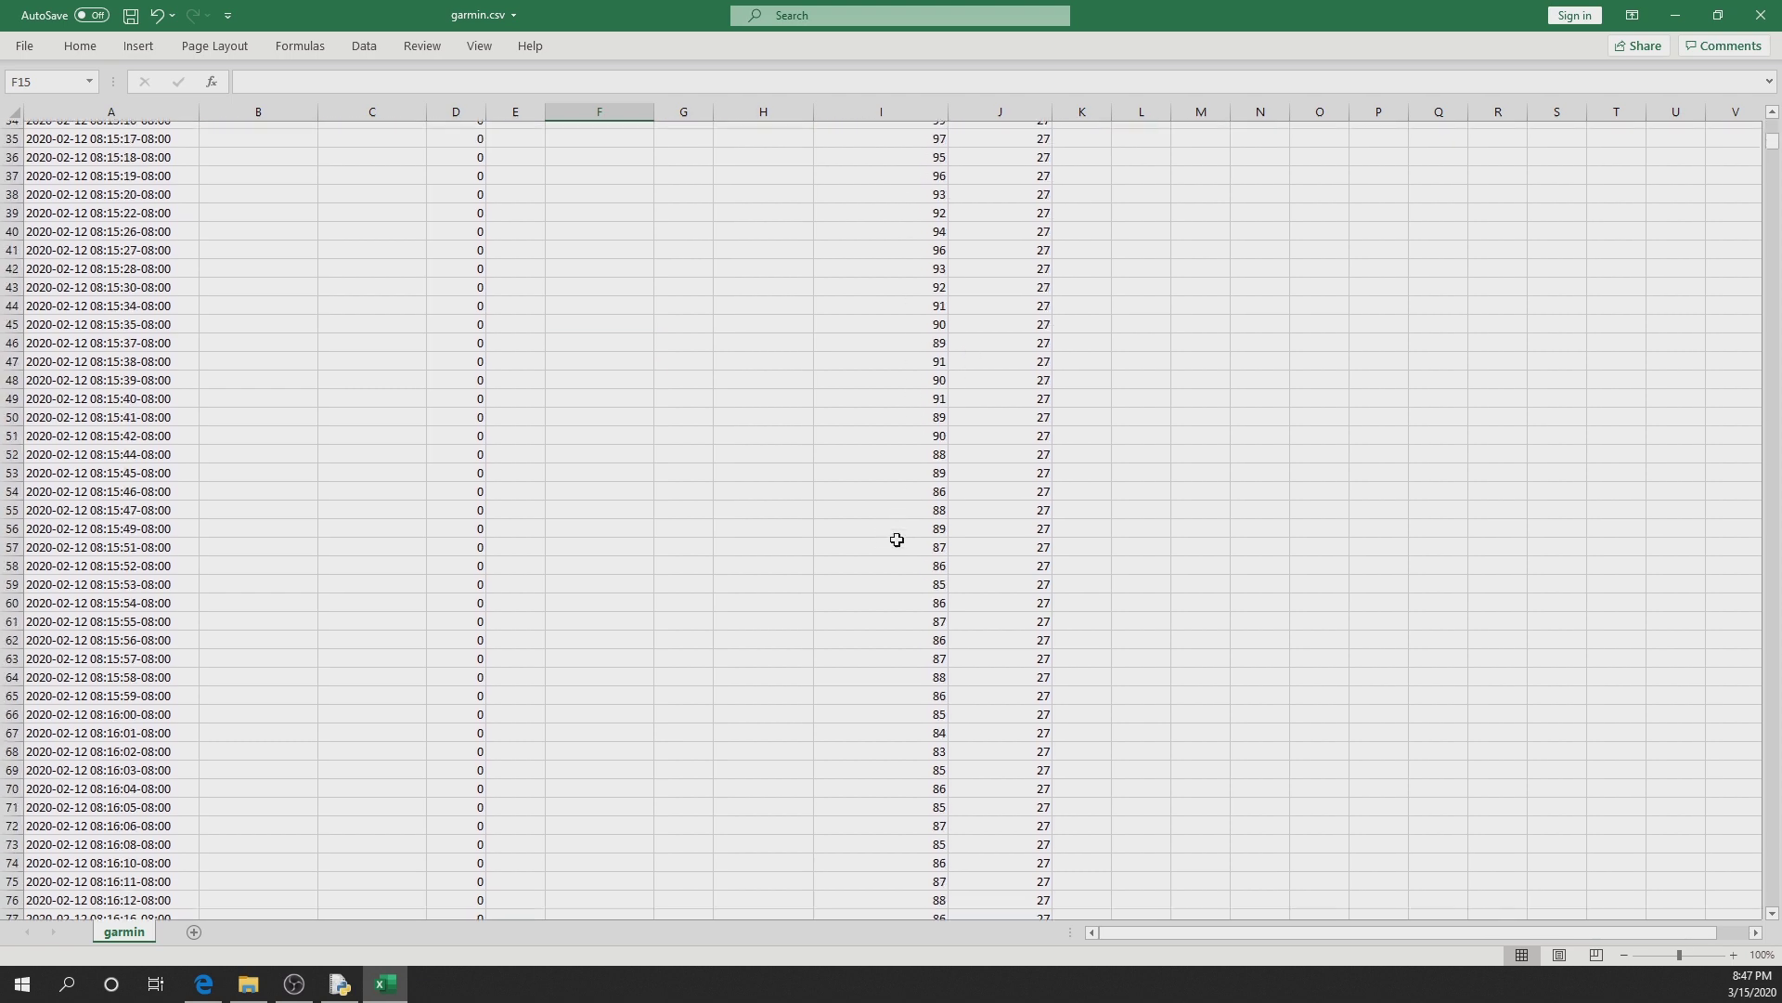
scroll(896, 539, up, 20)
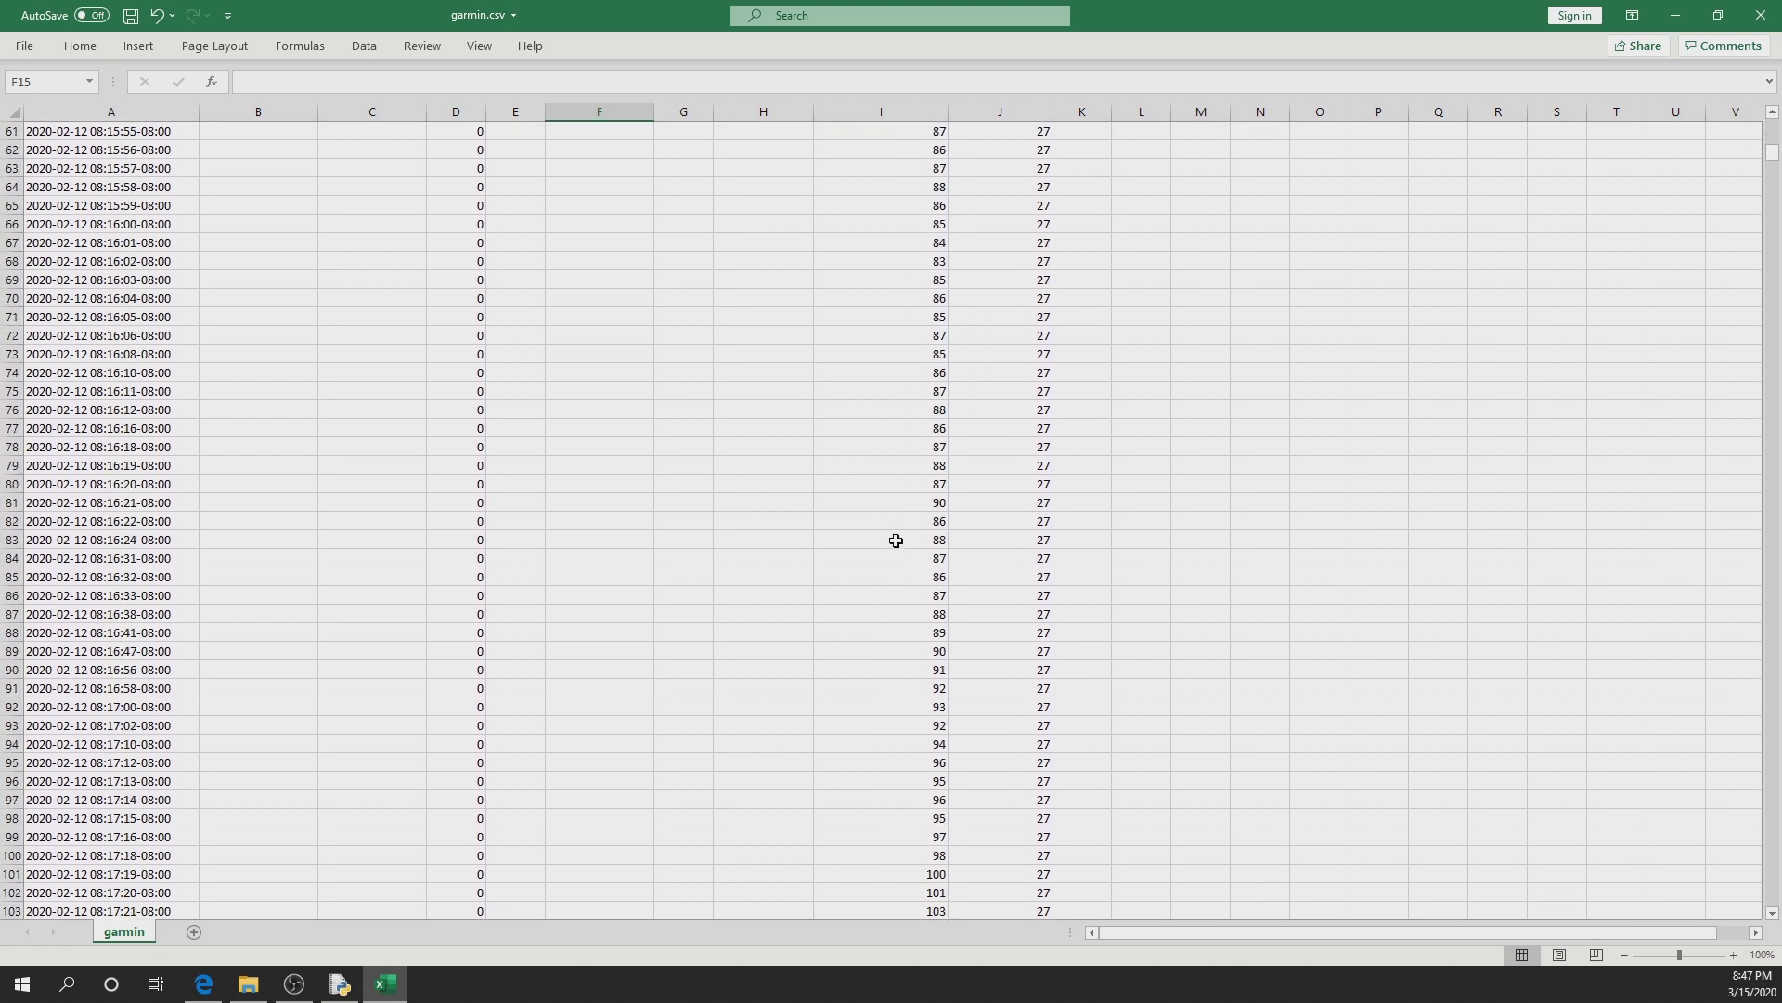
scroll(896, 541, up, 2)
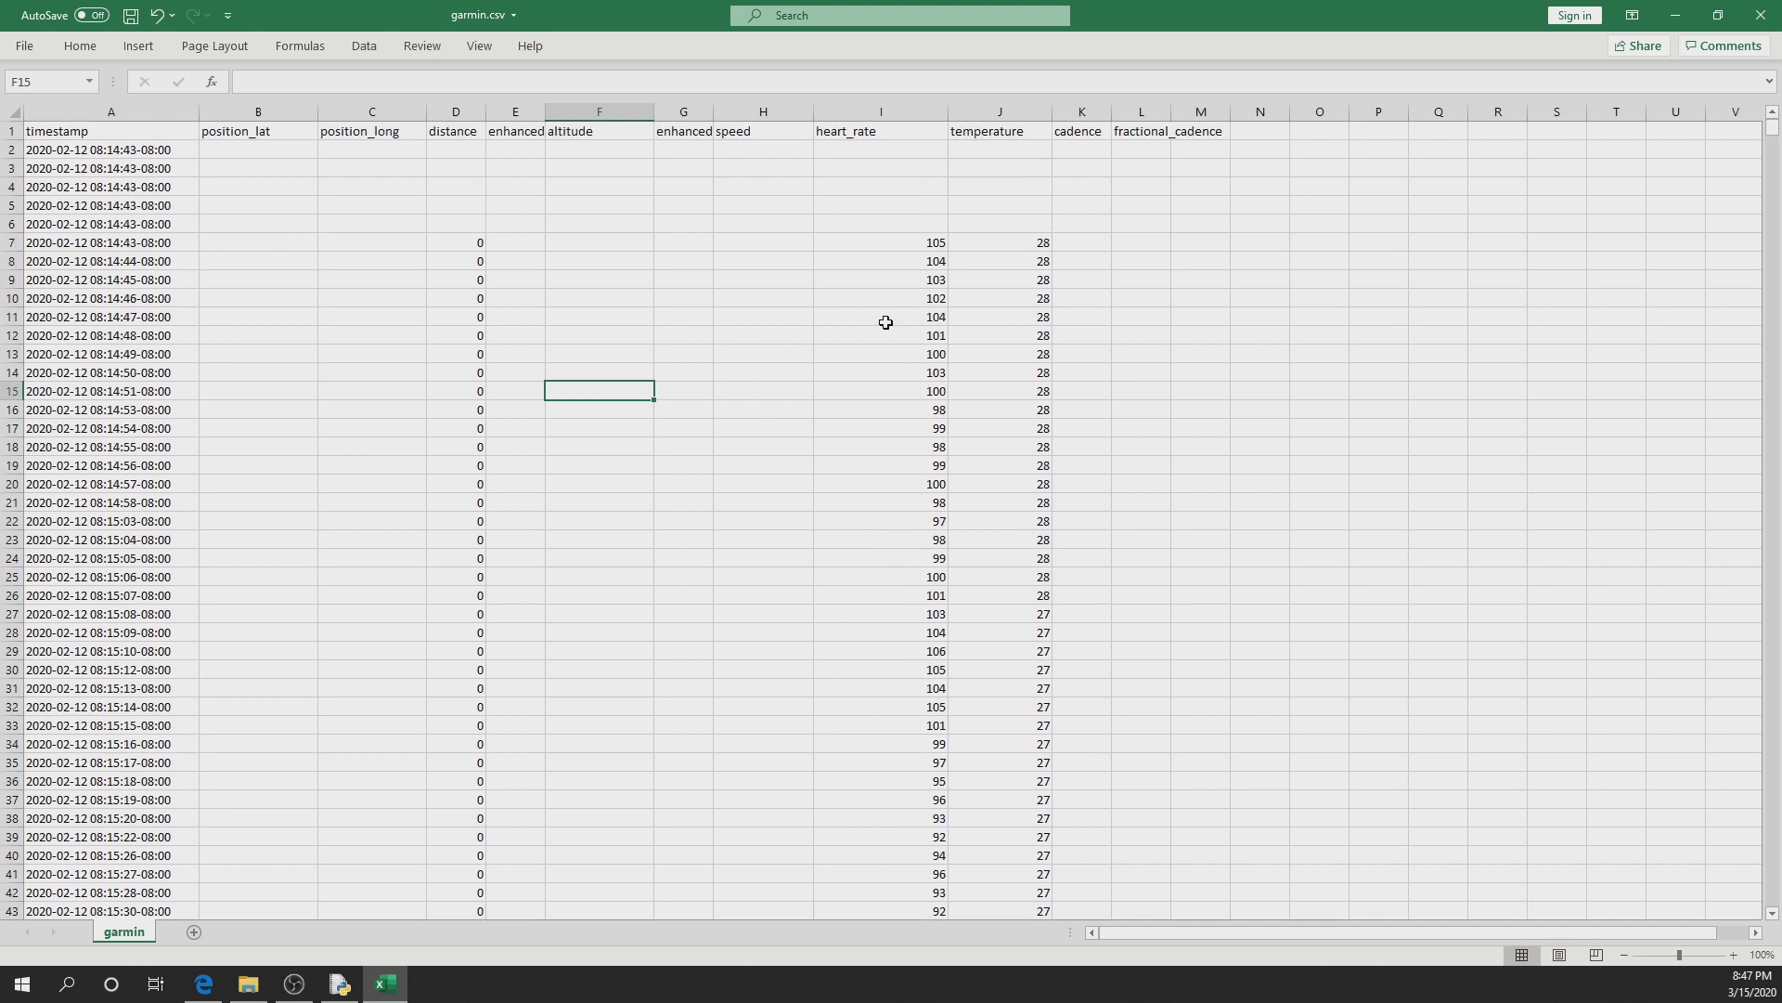
click(882, 106)
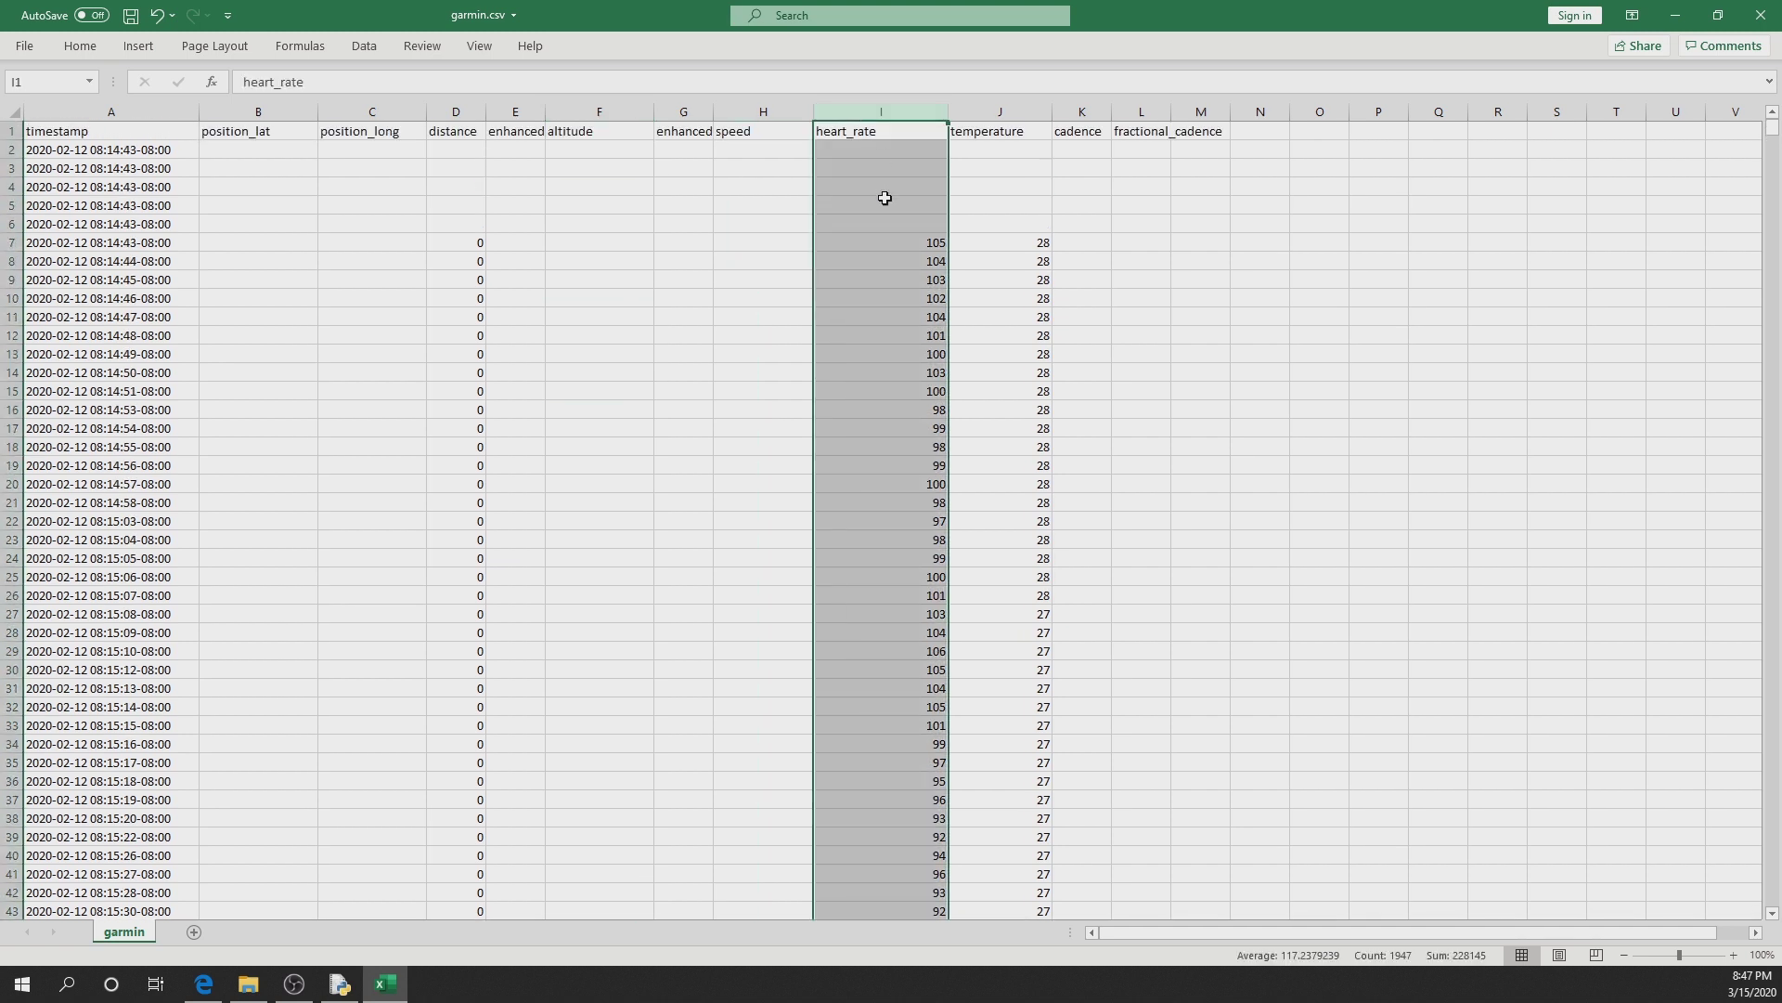
click(138, 46)
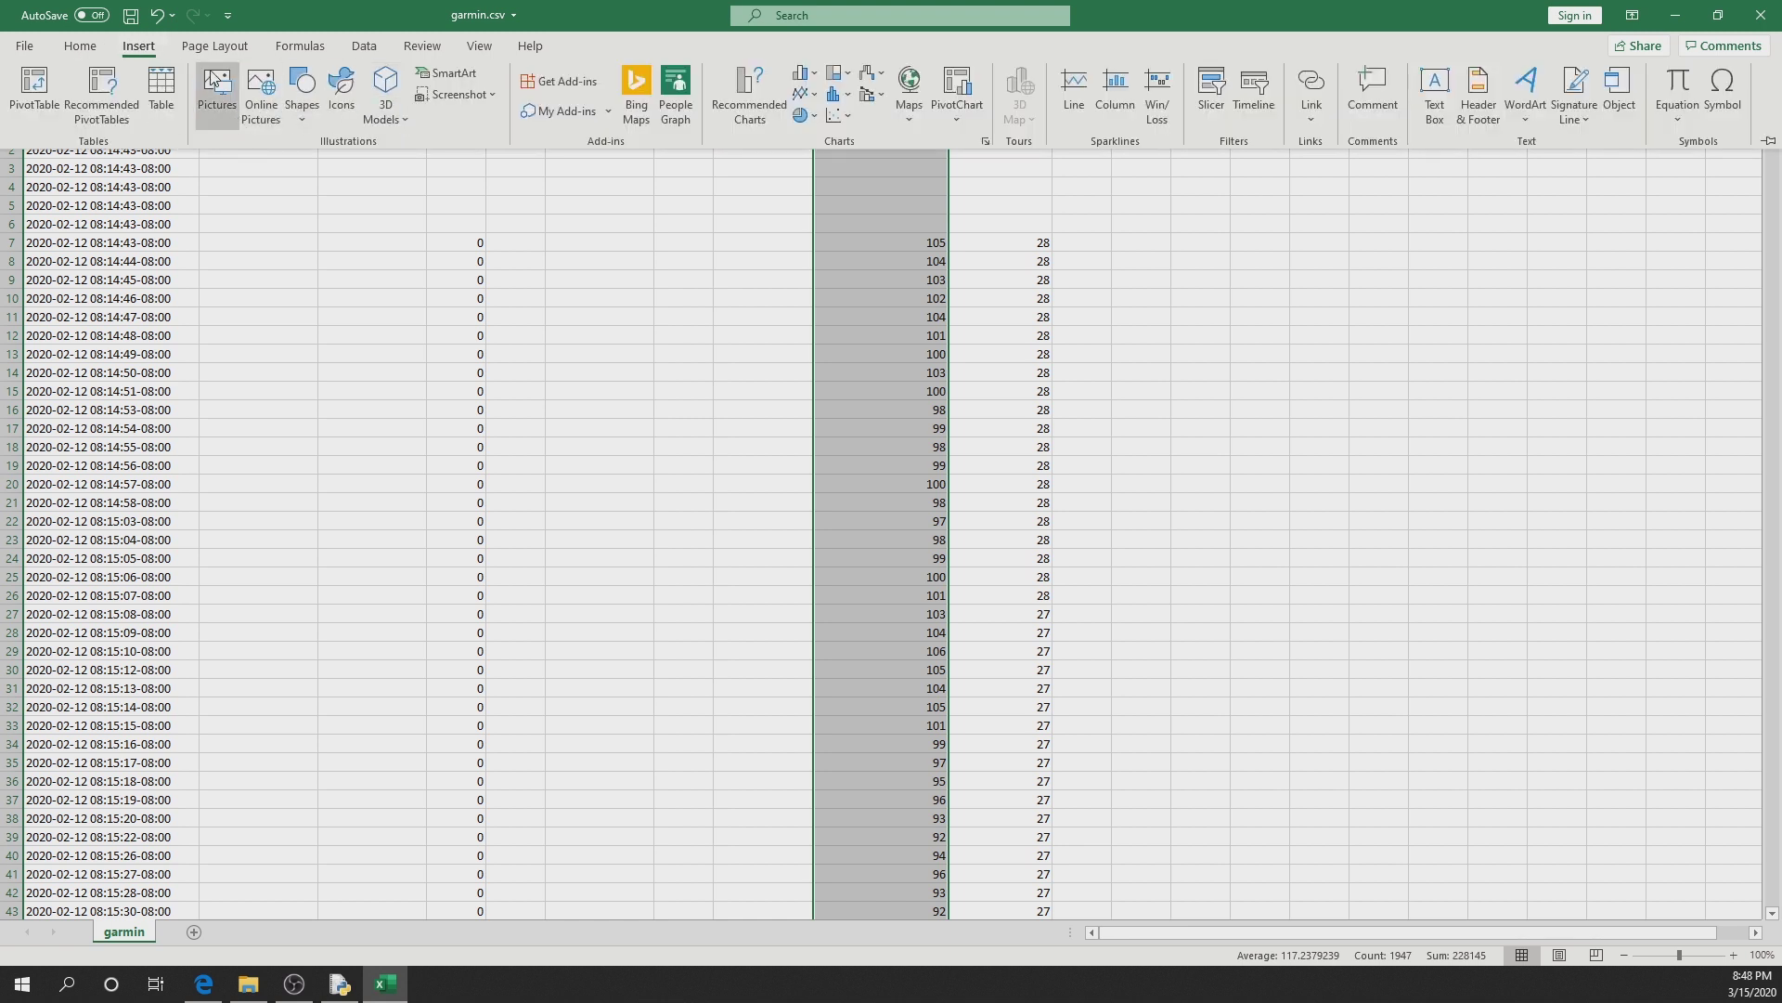
click(804, 94)
click(825, 161)
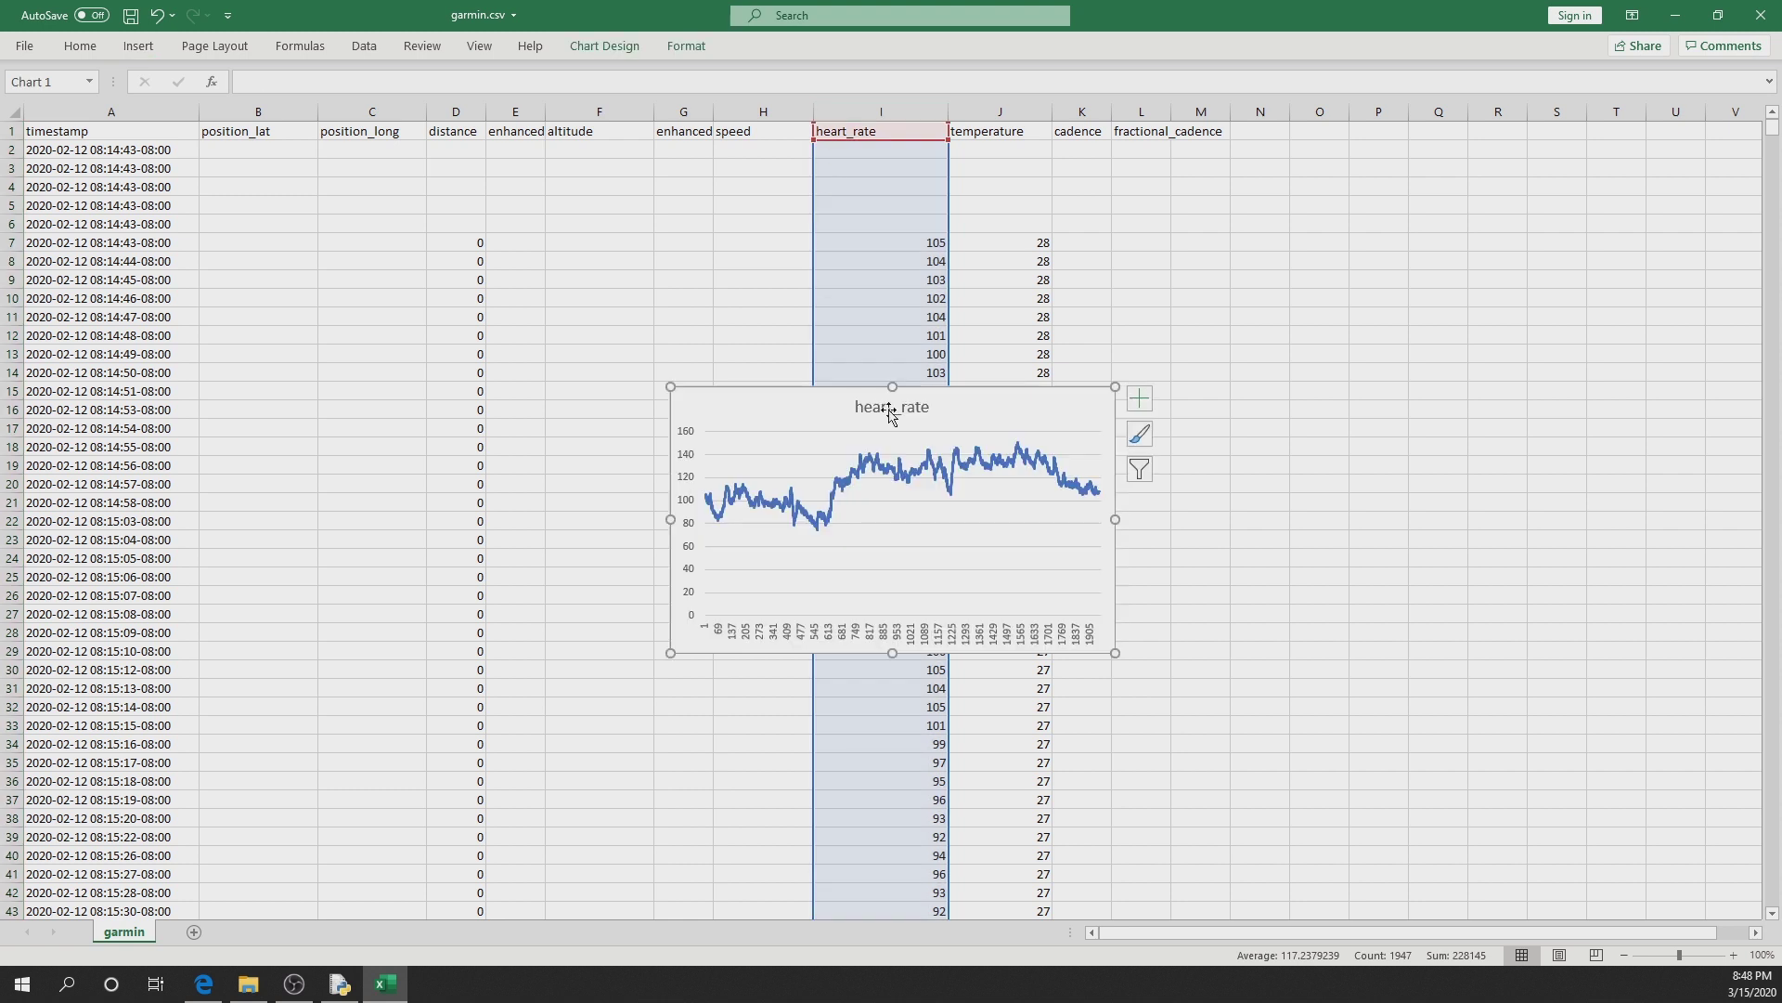
Step: Enlarge the heart_rate chart and place it over about columns B to T and rows 8 to 32, leaving it deselected
drag(1116, 654, 1607, 716)
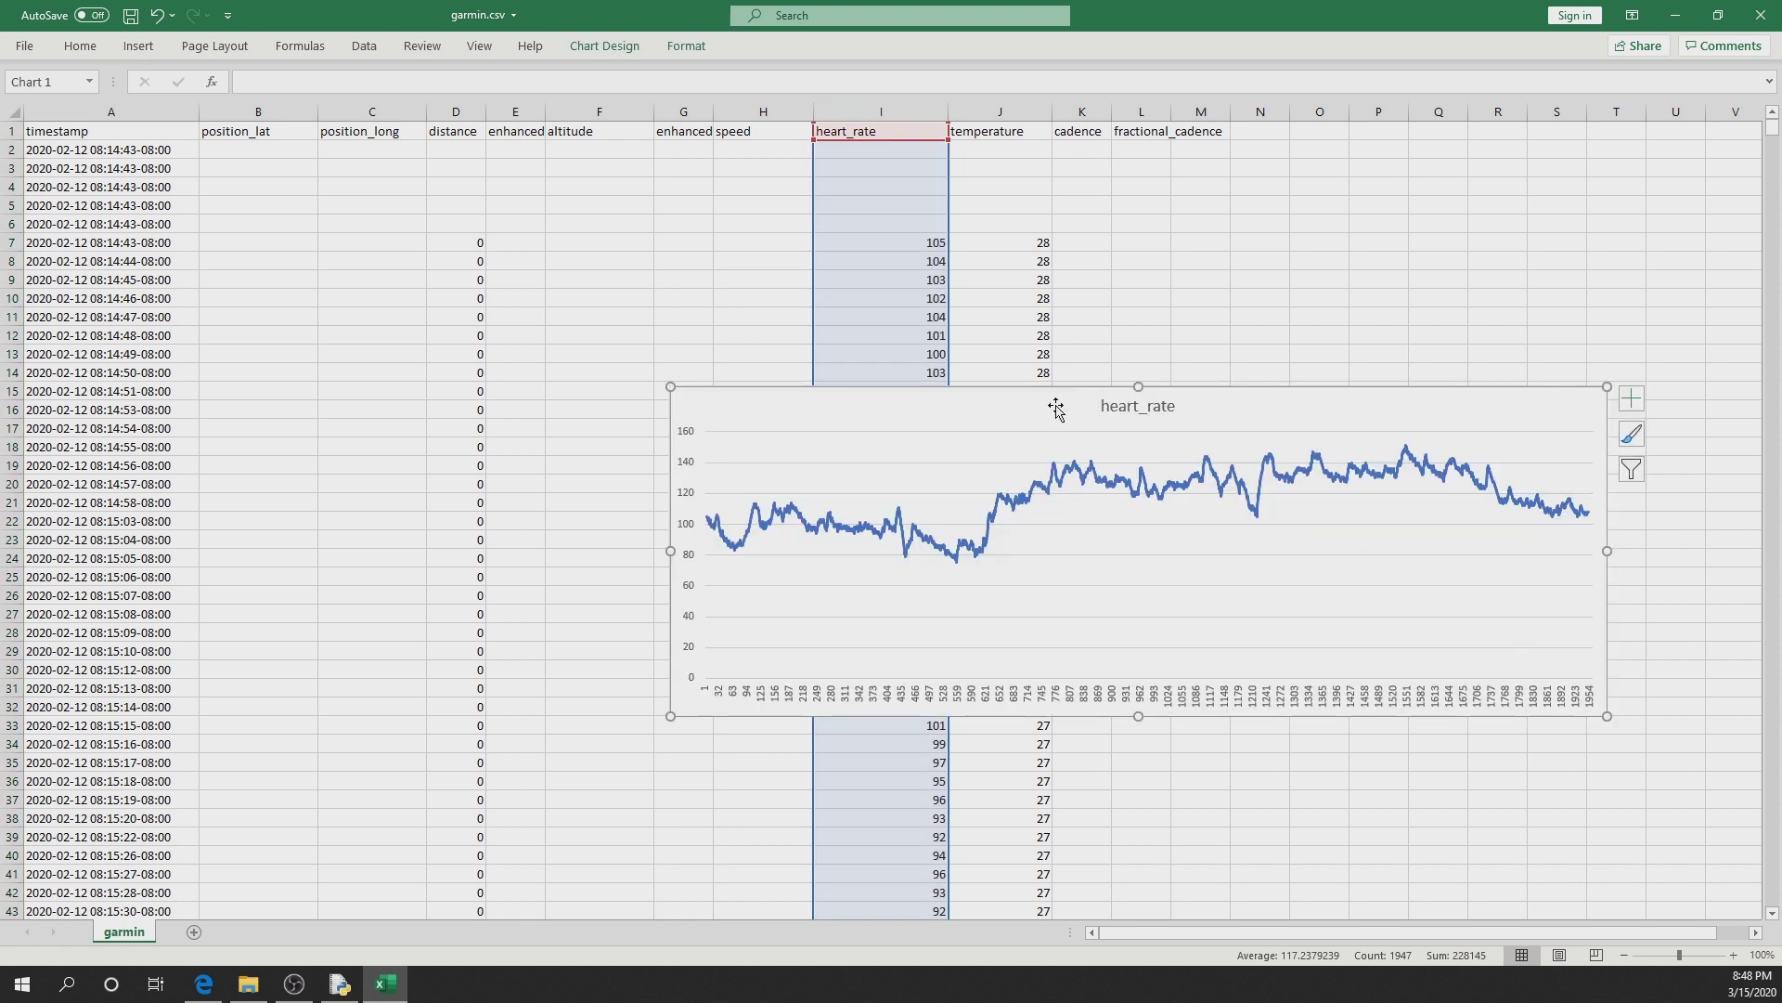
drag(1055, 406, 535, 303)
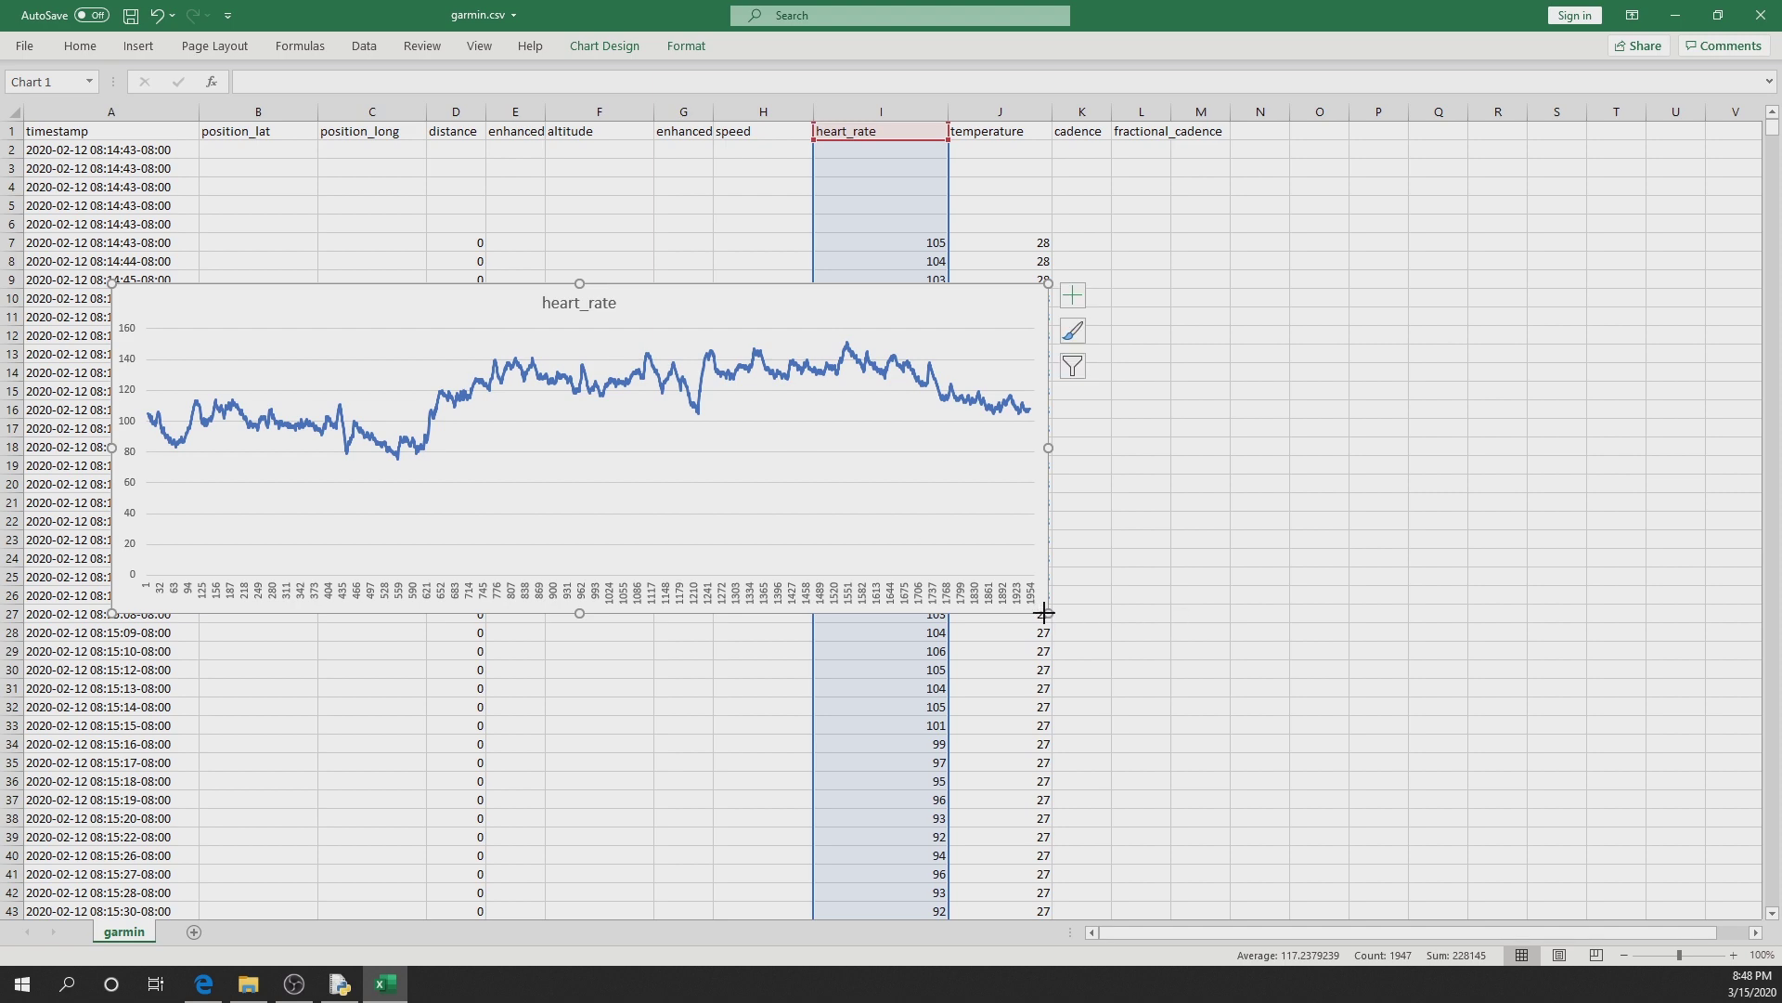
drag(1044, 612, 1489, 743)
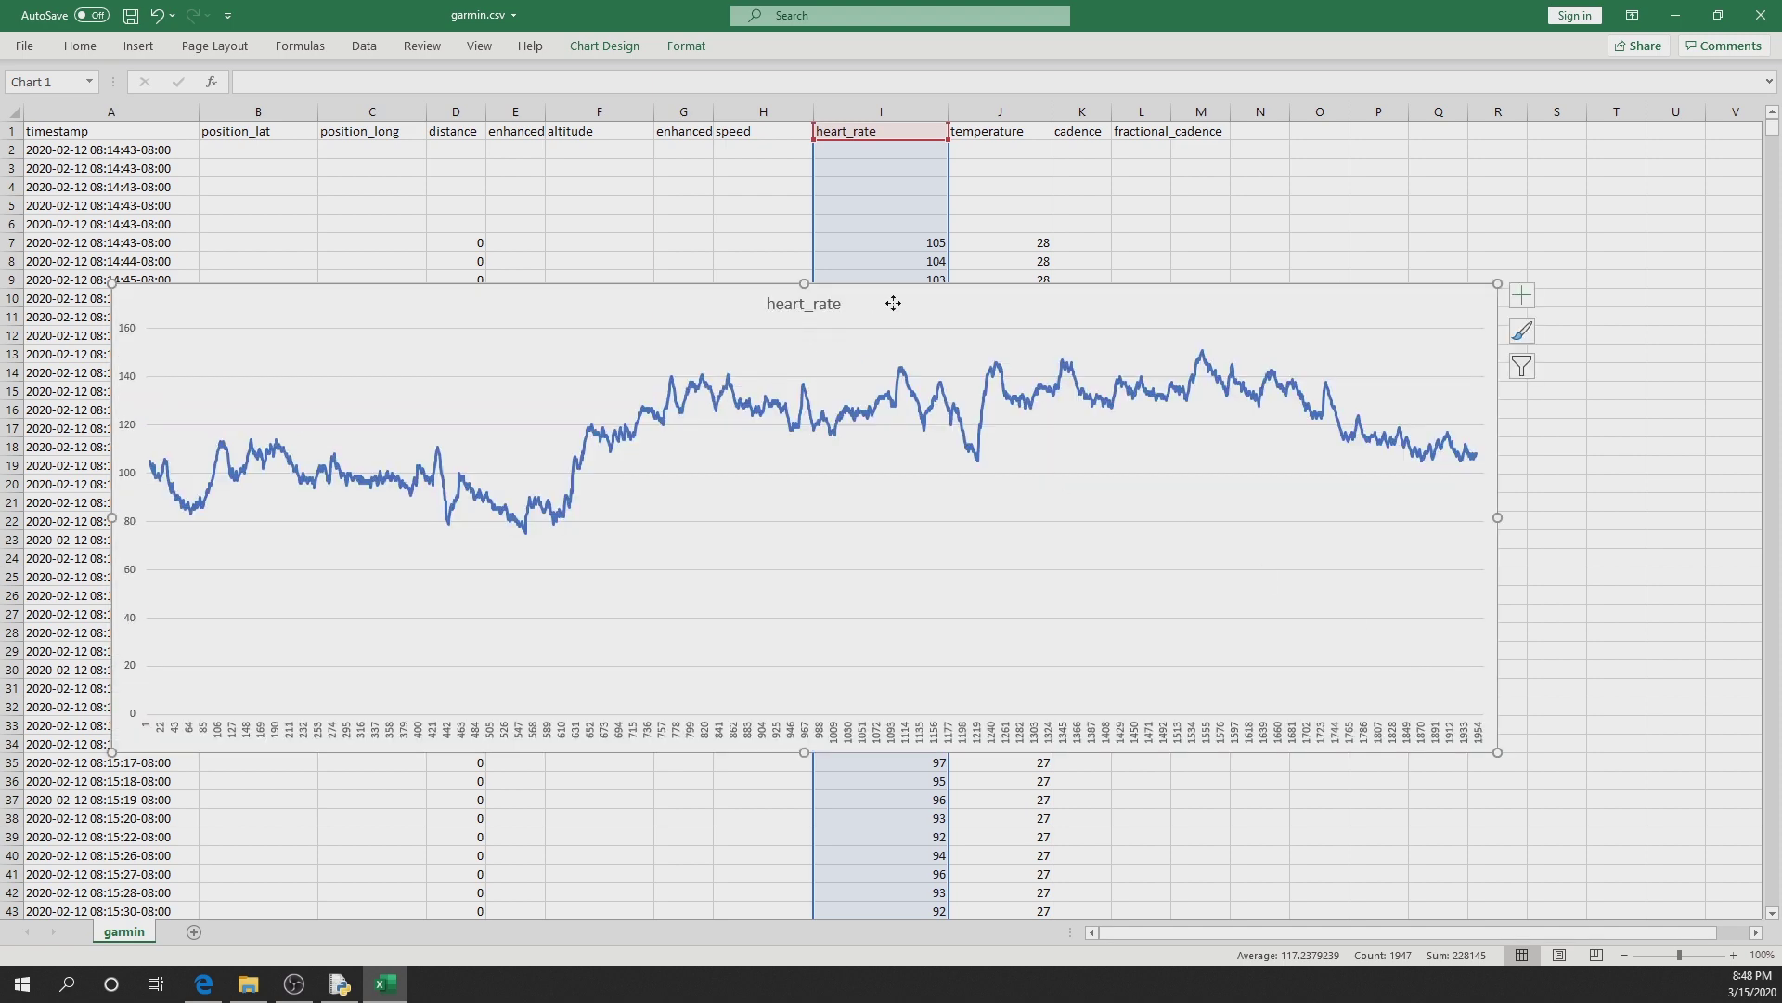
drag(886, 317, 1045, 286)
click(692, 476)
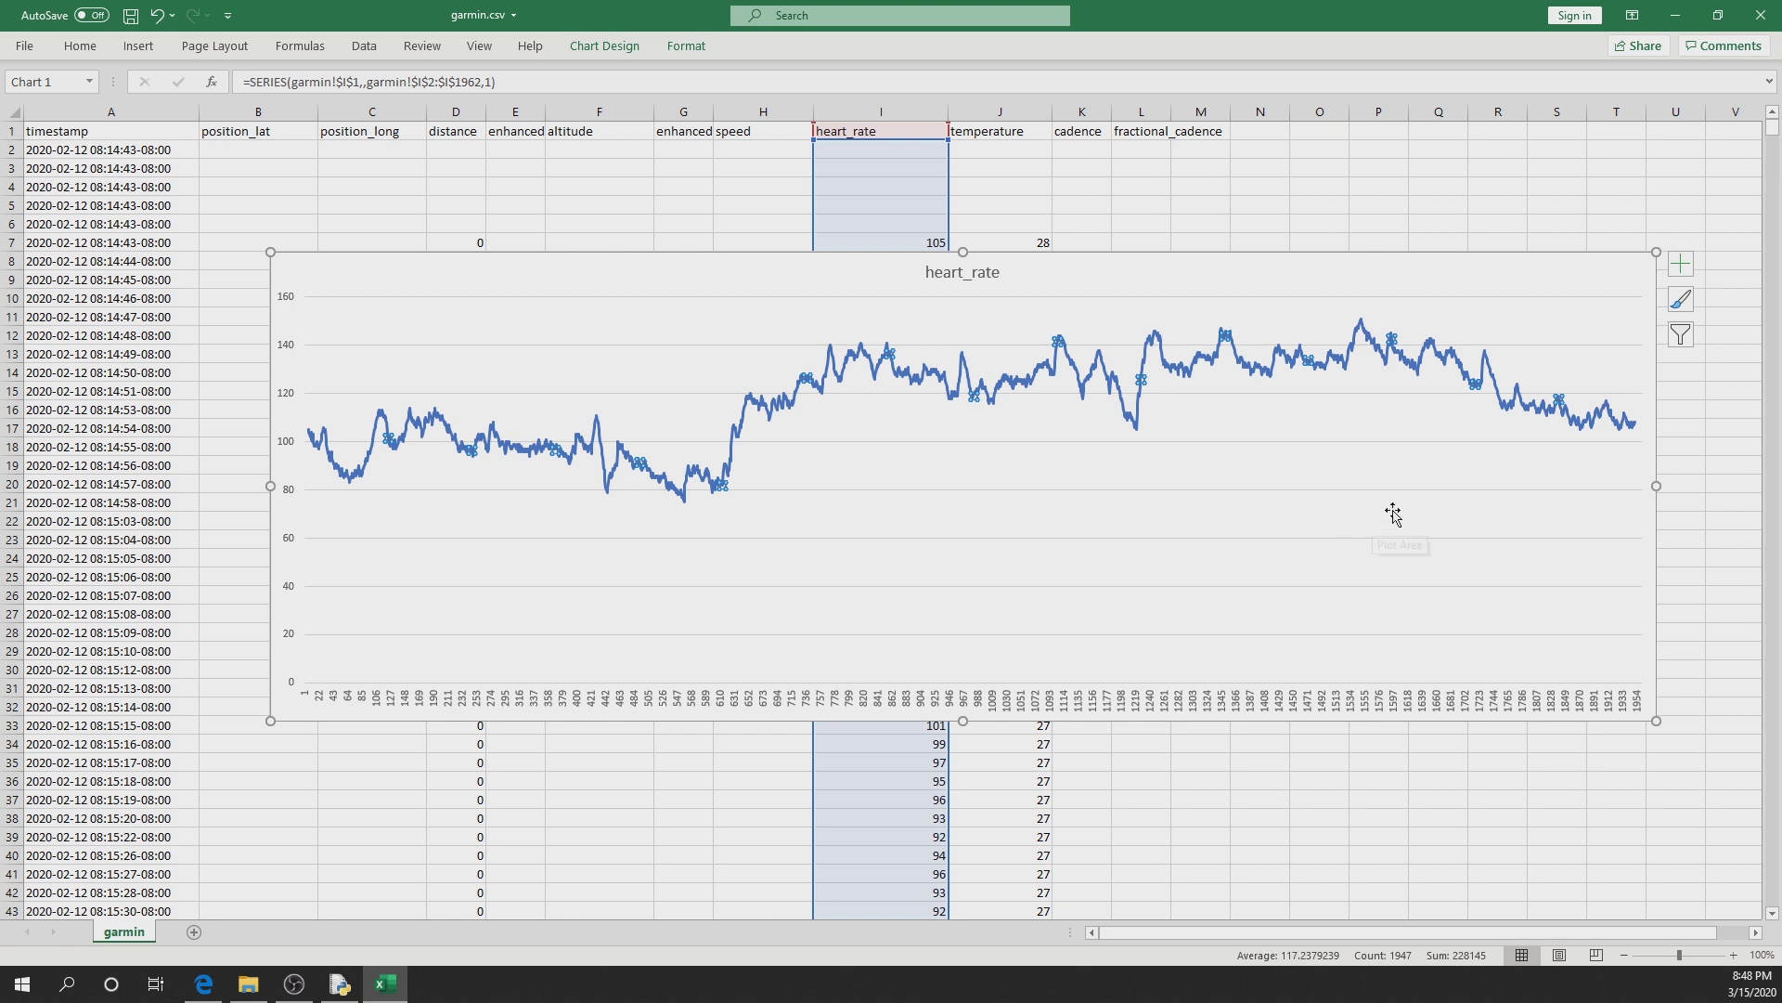
click(1272, 197)
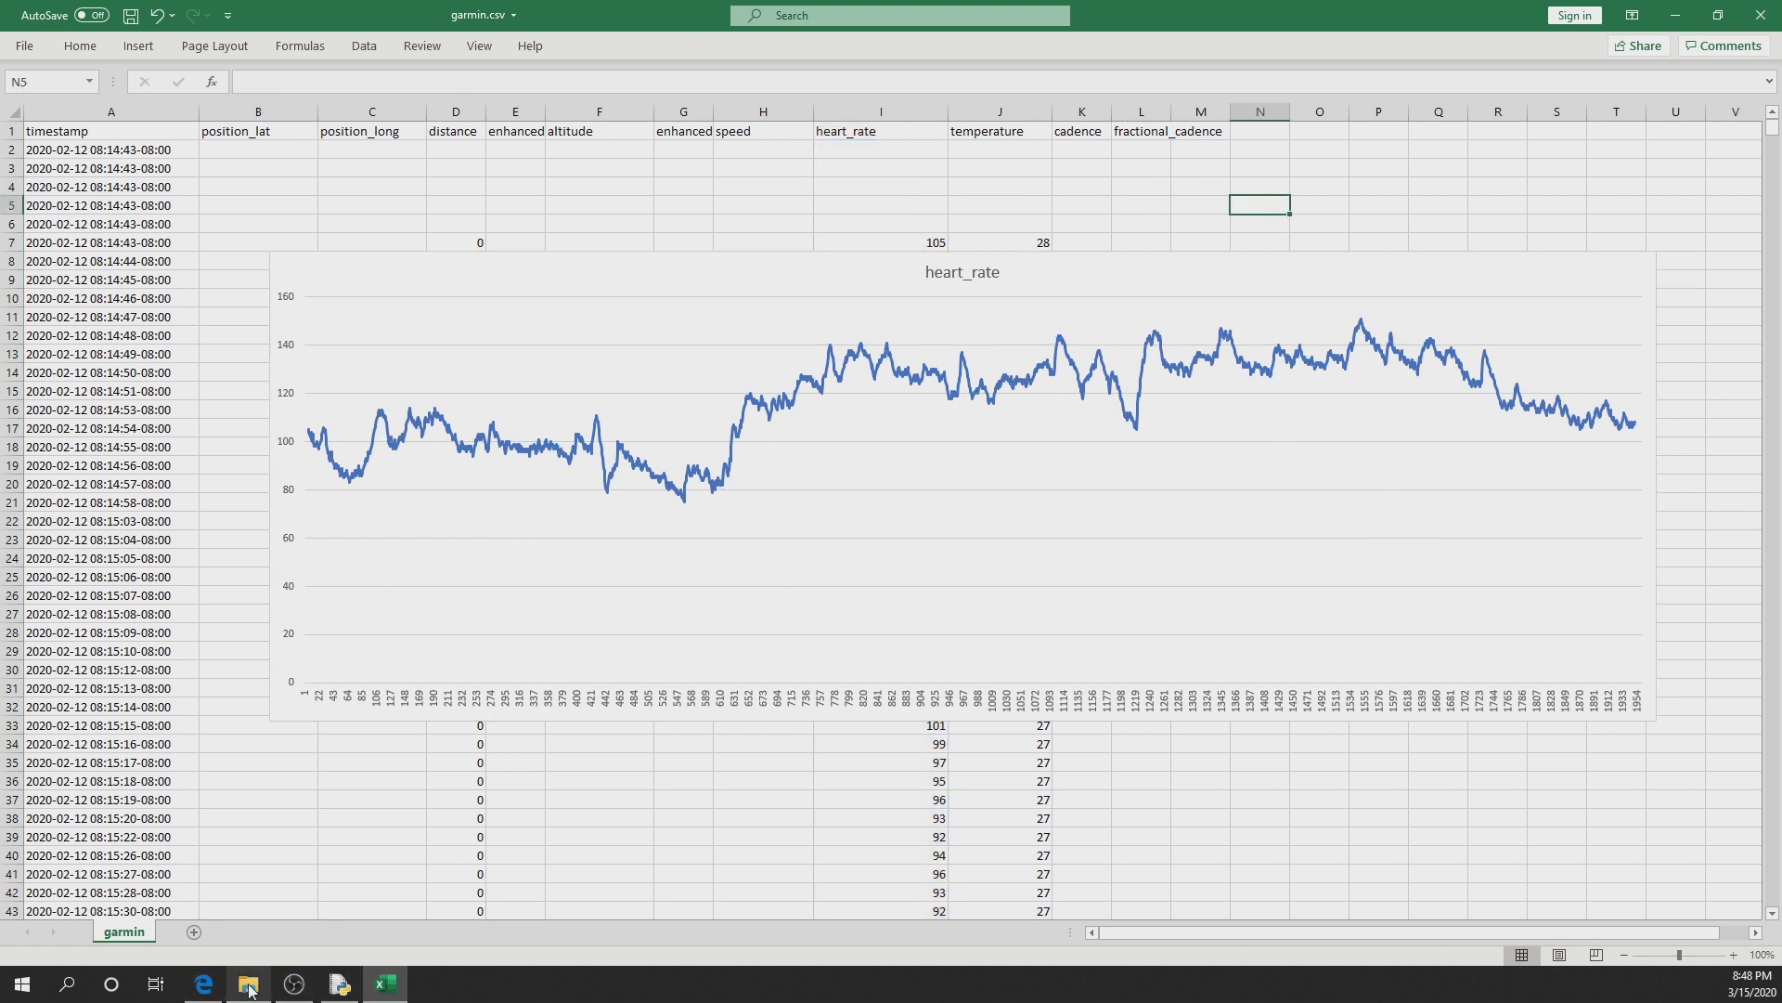
Step: Switch to Edge, view the example folder of the FIT-to-CSV-converter-for-windows repository containing garmin.fit, and return to the repository's main page
click(203, 984)
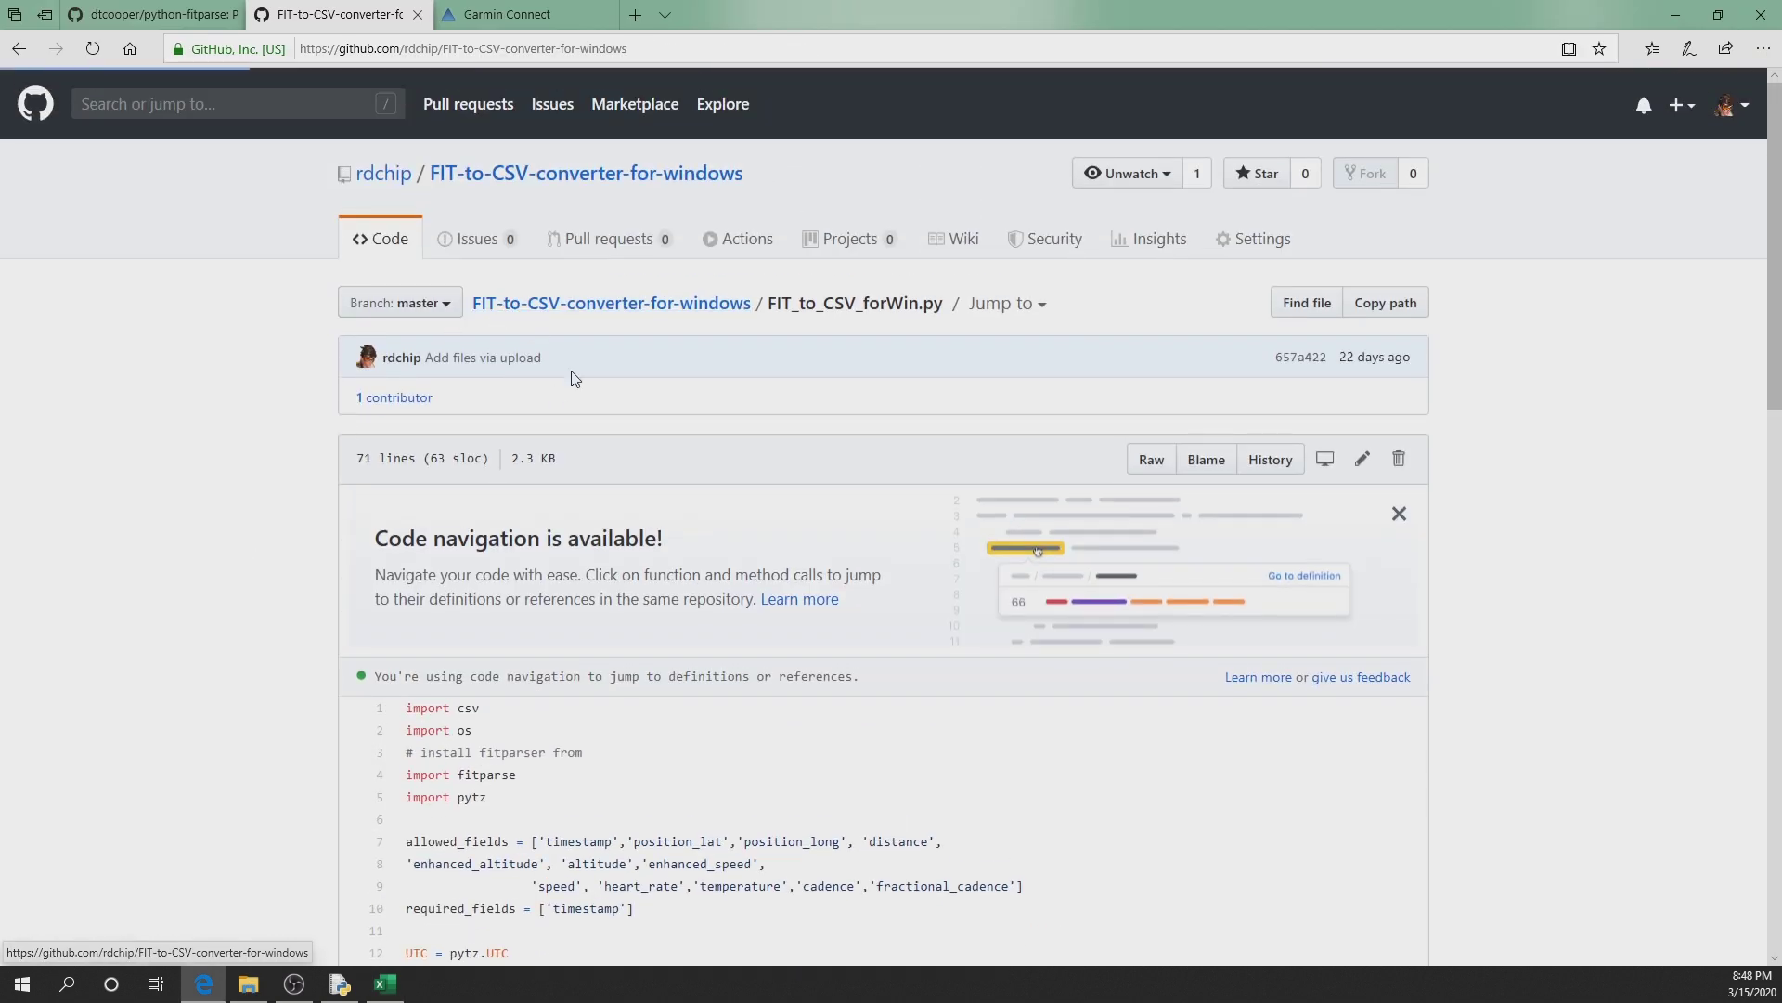
scroll(545, 621, down, 4)
scroll(443, 269, up, 1)
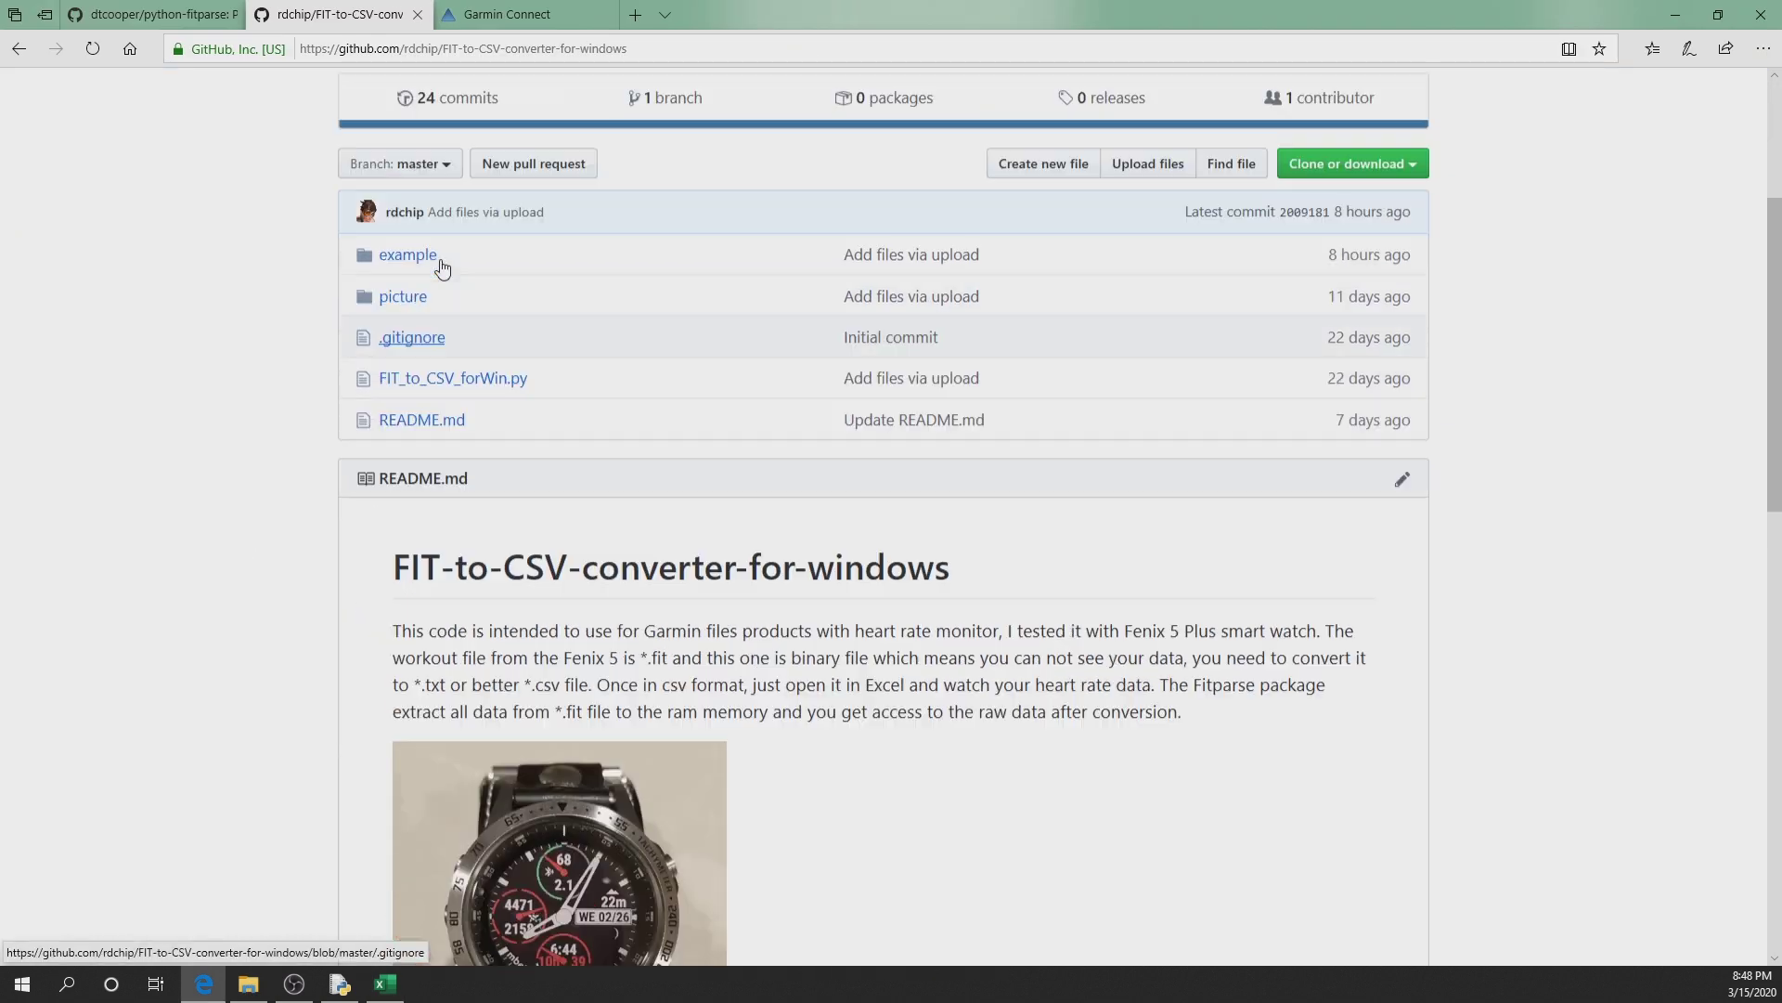
scroll(442, 269, up, 1)
click(402, 365)
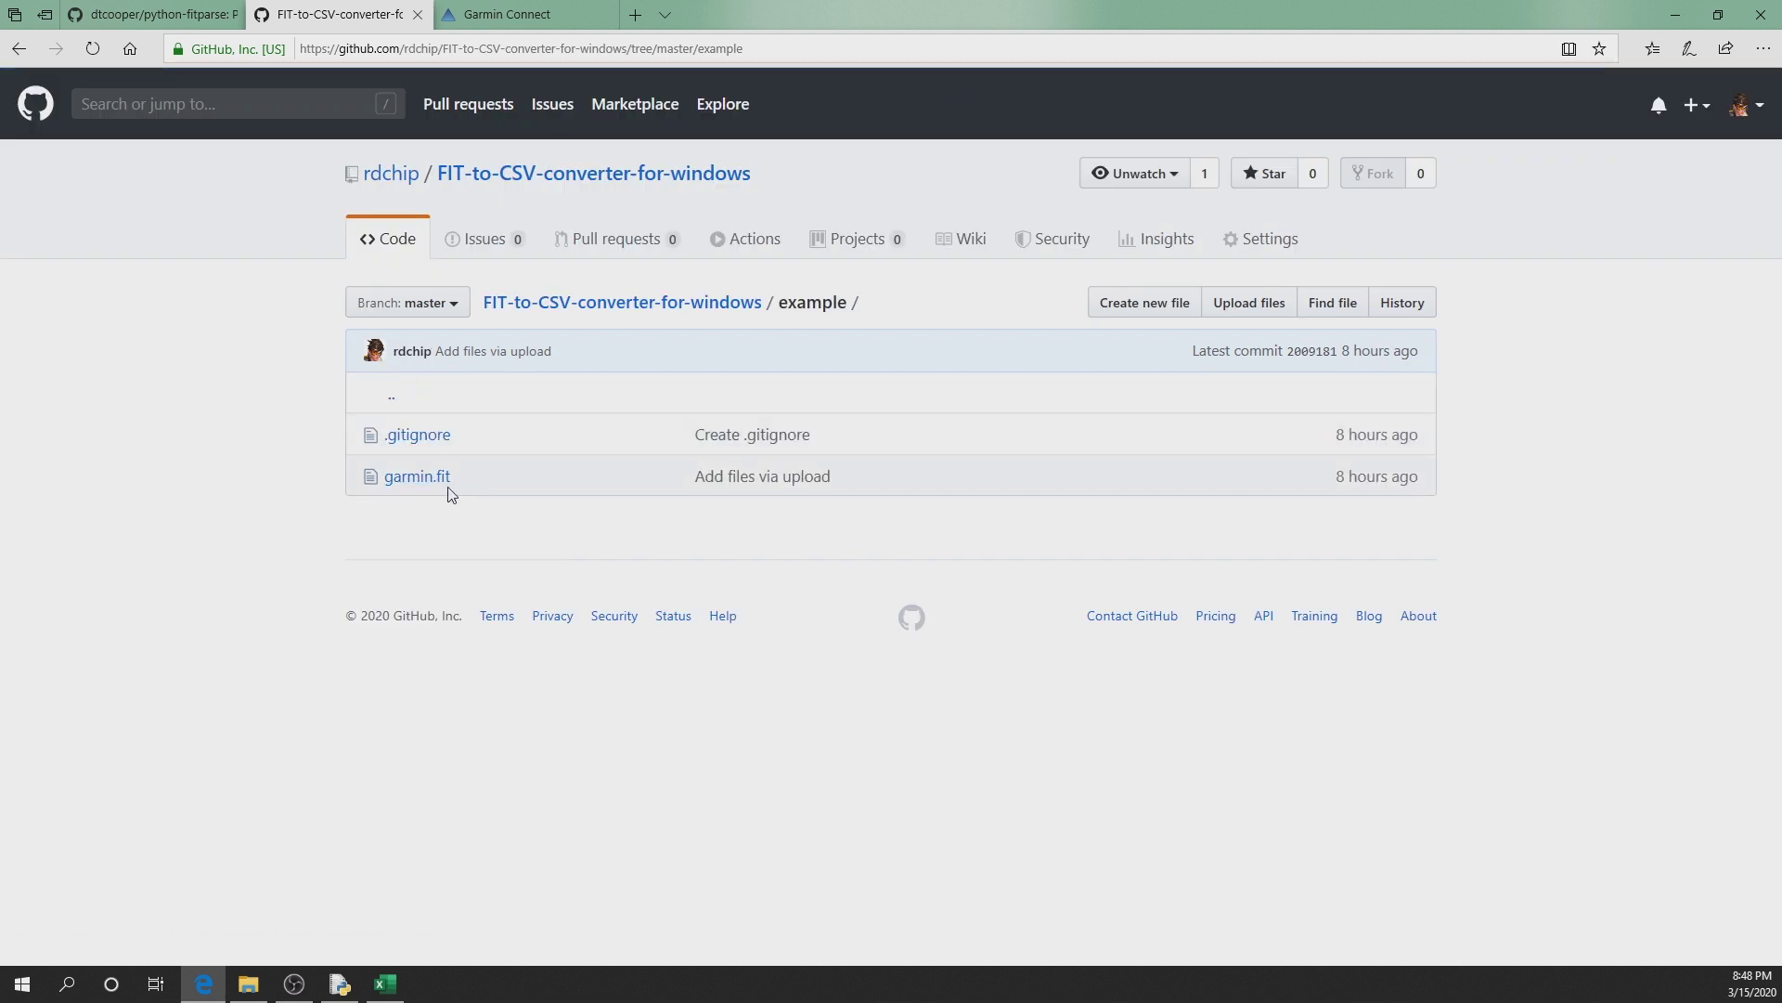
click(23, 52)
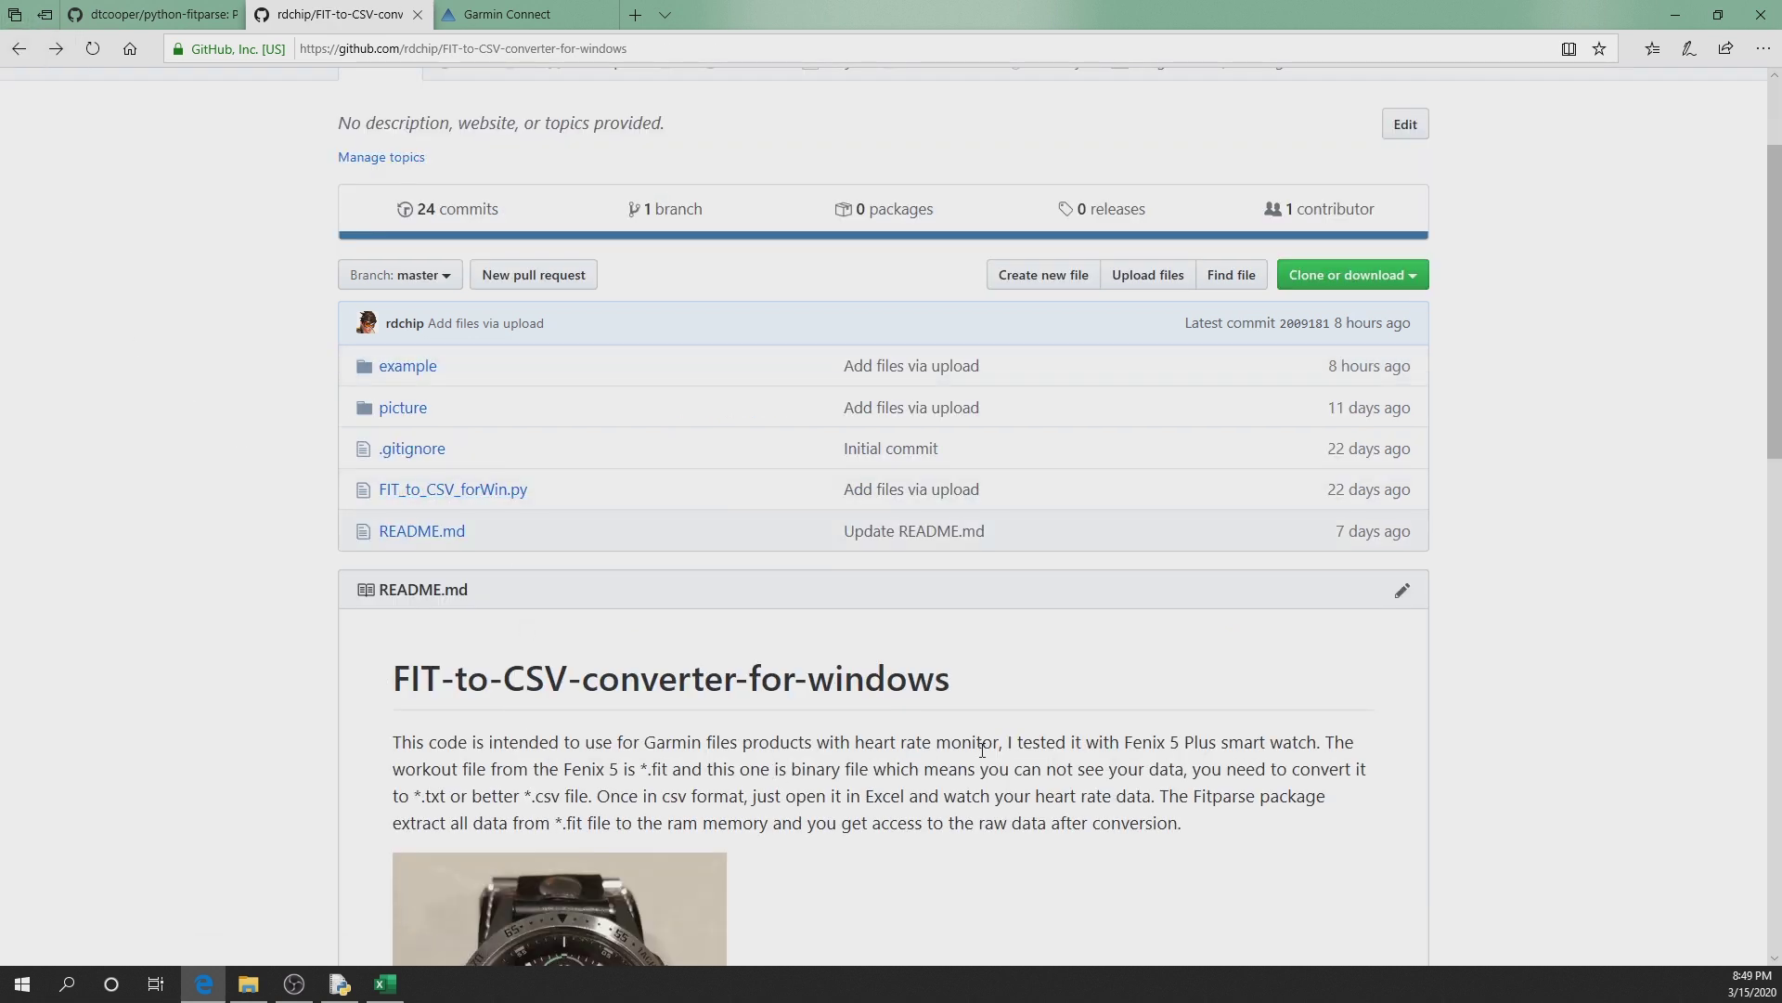
Step: Read through the repository's README, including the install instructions, sample spreadsheet and Heart_rate-plot.r link, and switch back to the heart rate chart in Excel
scroll(982, 748, down, 4)
scroll(871, 700, down, 5)
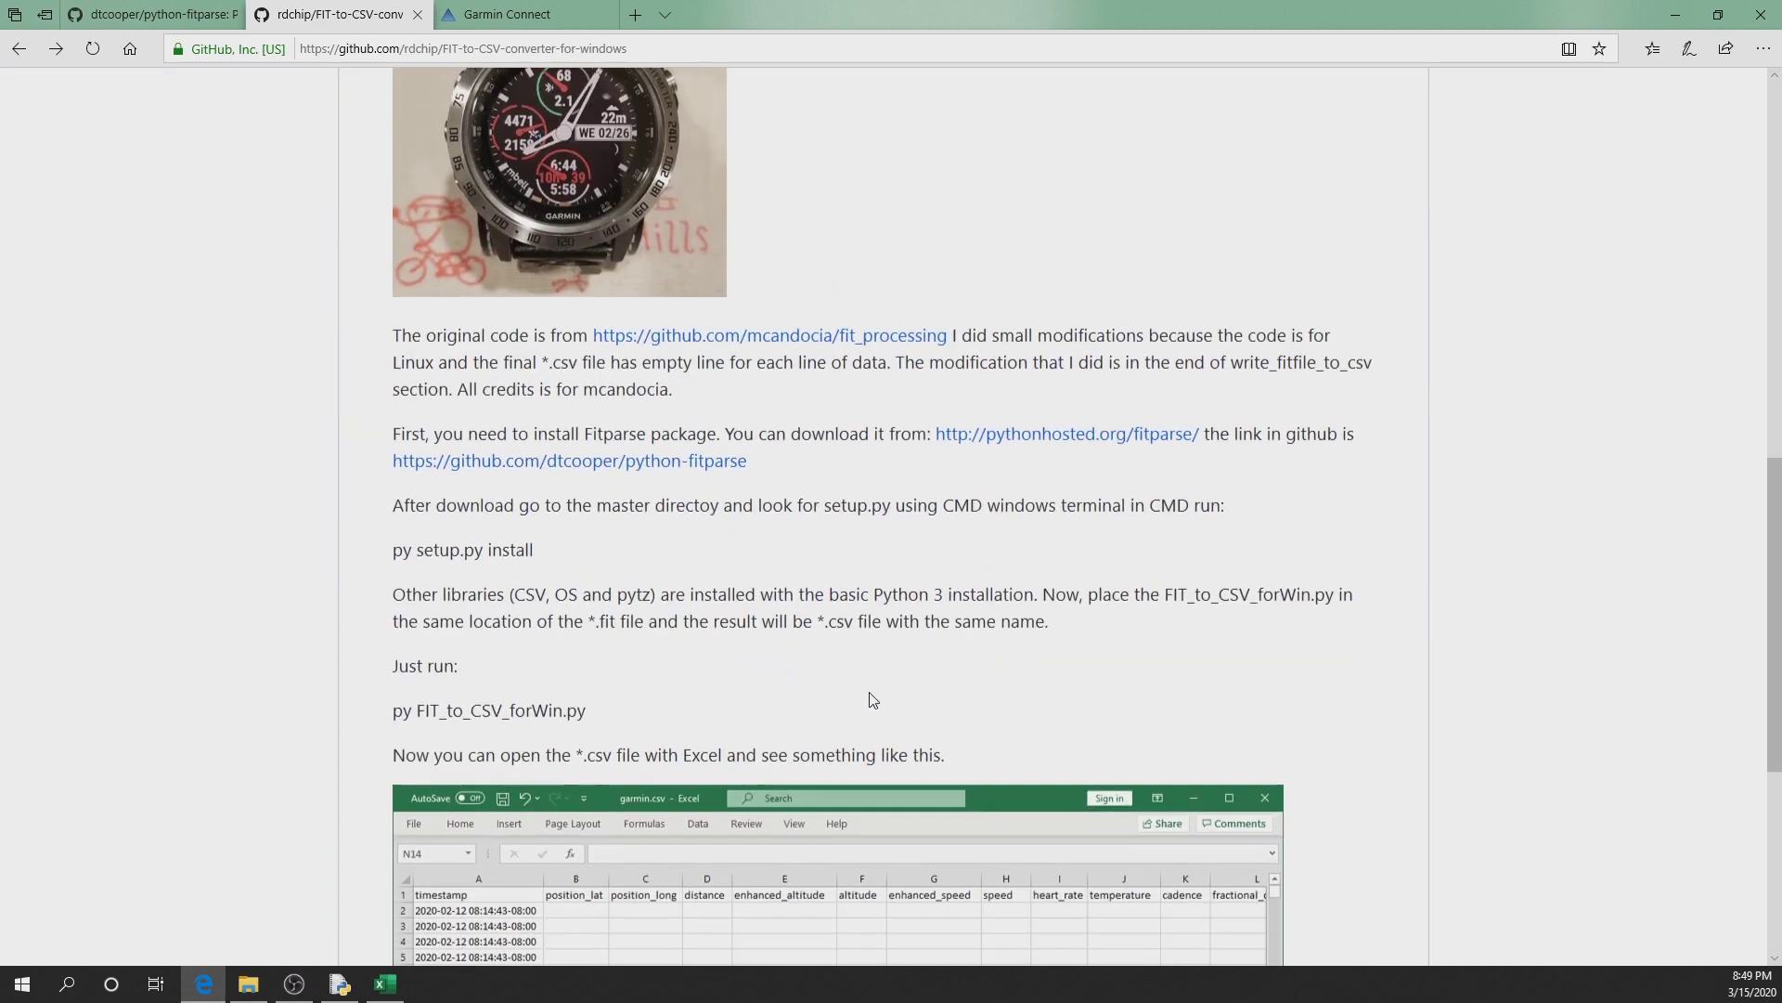
scroll(871, 700, down, 6)
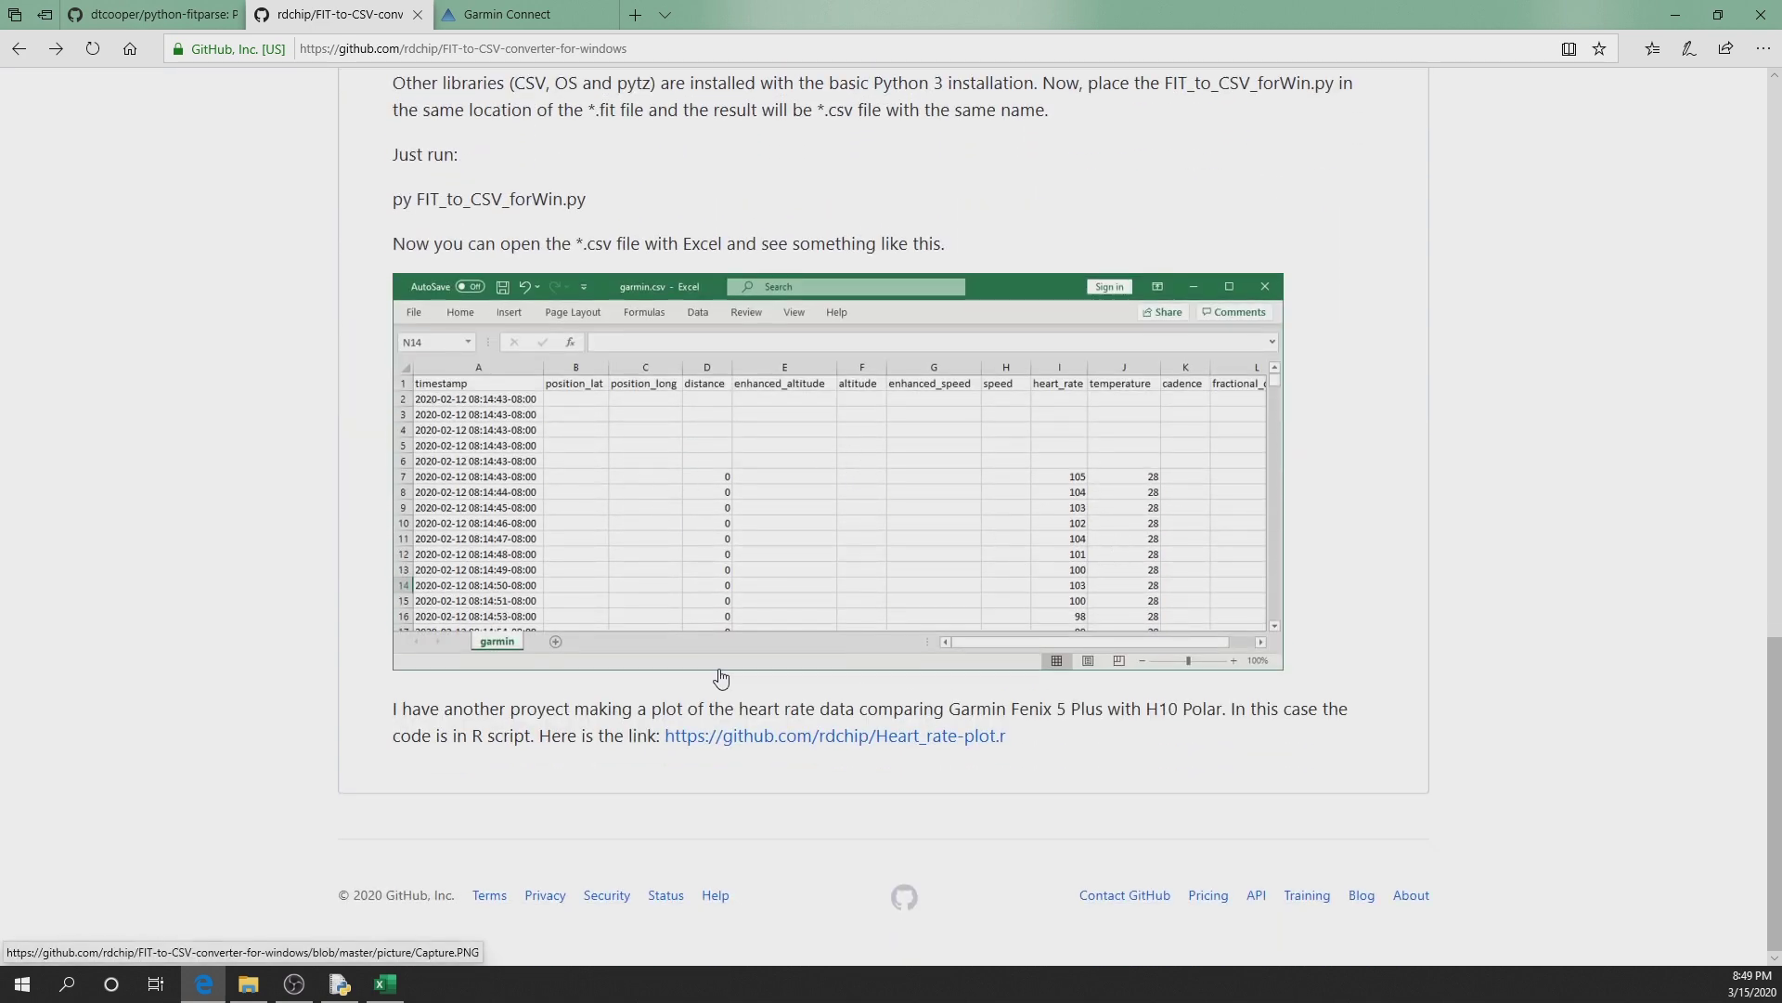
key(alt+Tab)
key(alt+Tab)
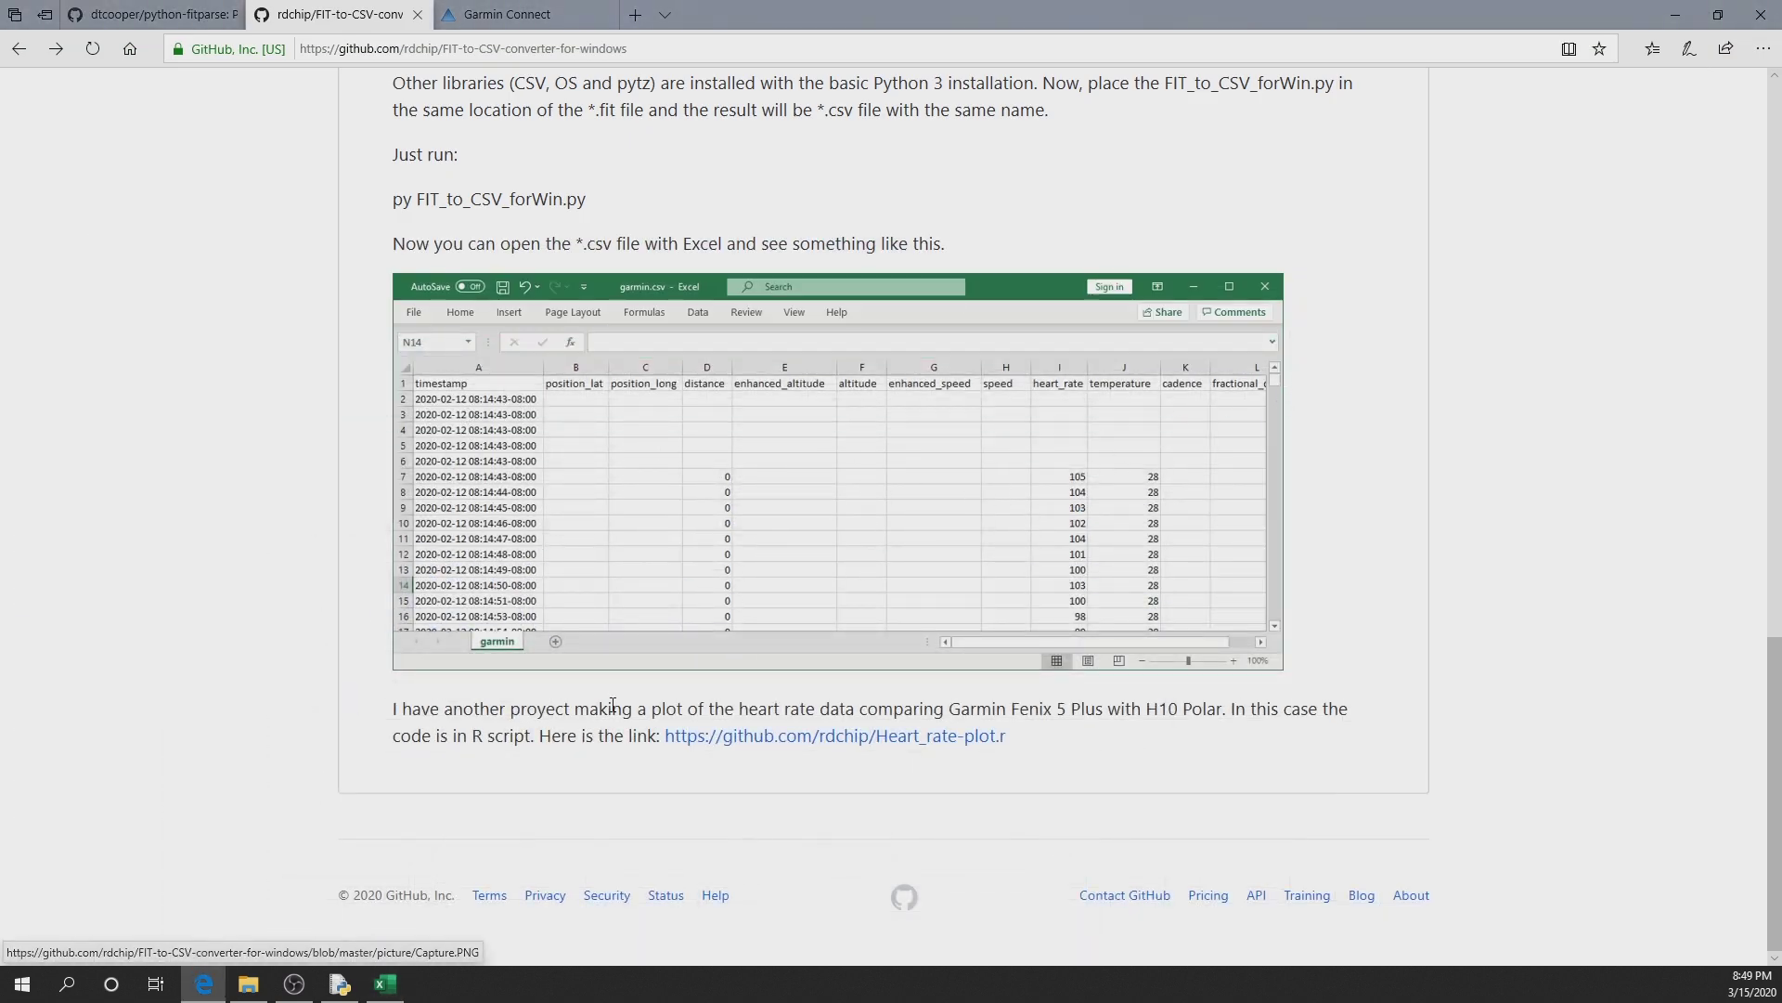
scroll(570, 690, up, 10)
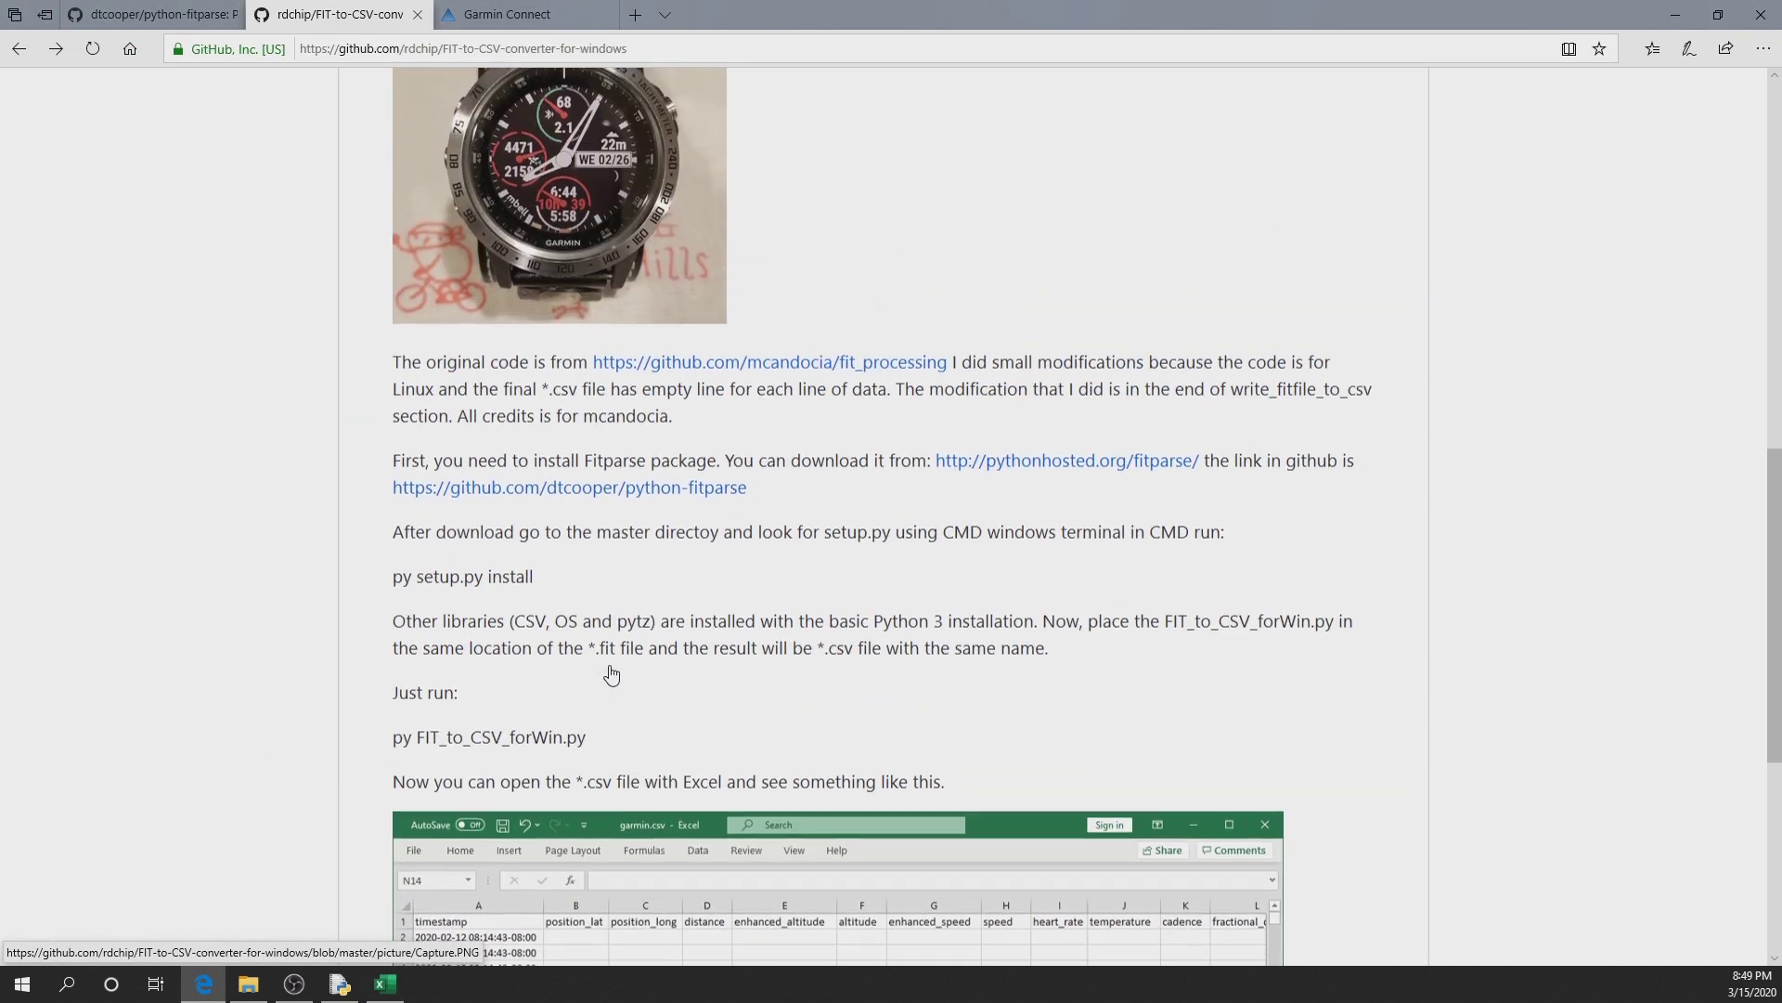
scroll(611, 675, down, 3)
scroll(611, 675, down, 4)
scroll(706, 603, up, 5)
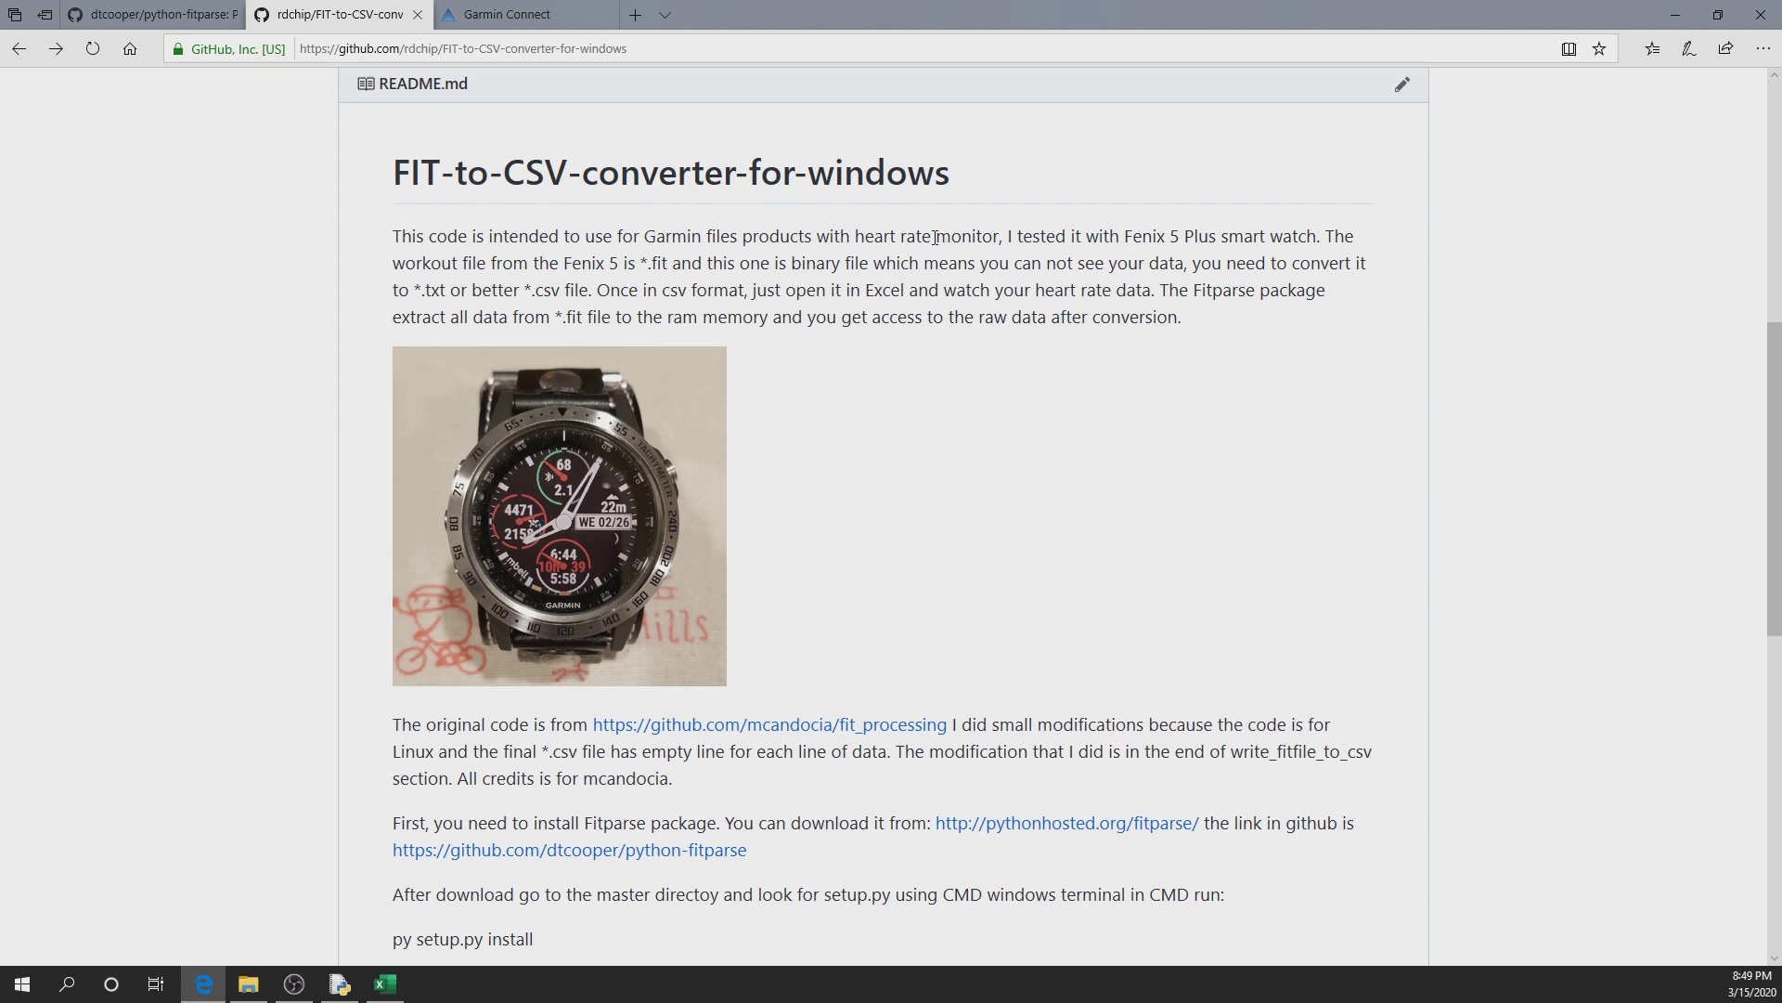
key(alt+Tab)
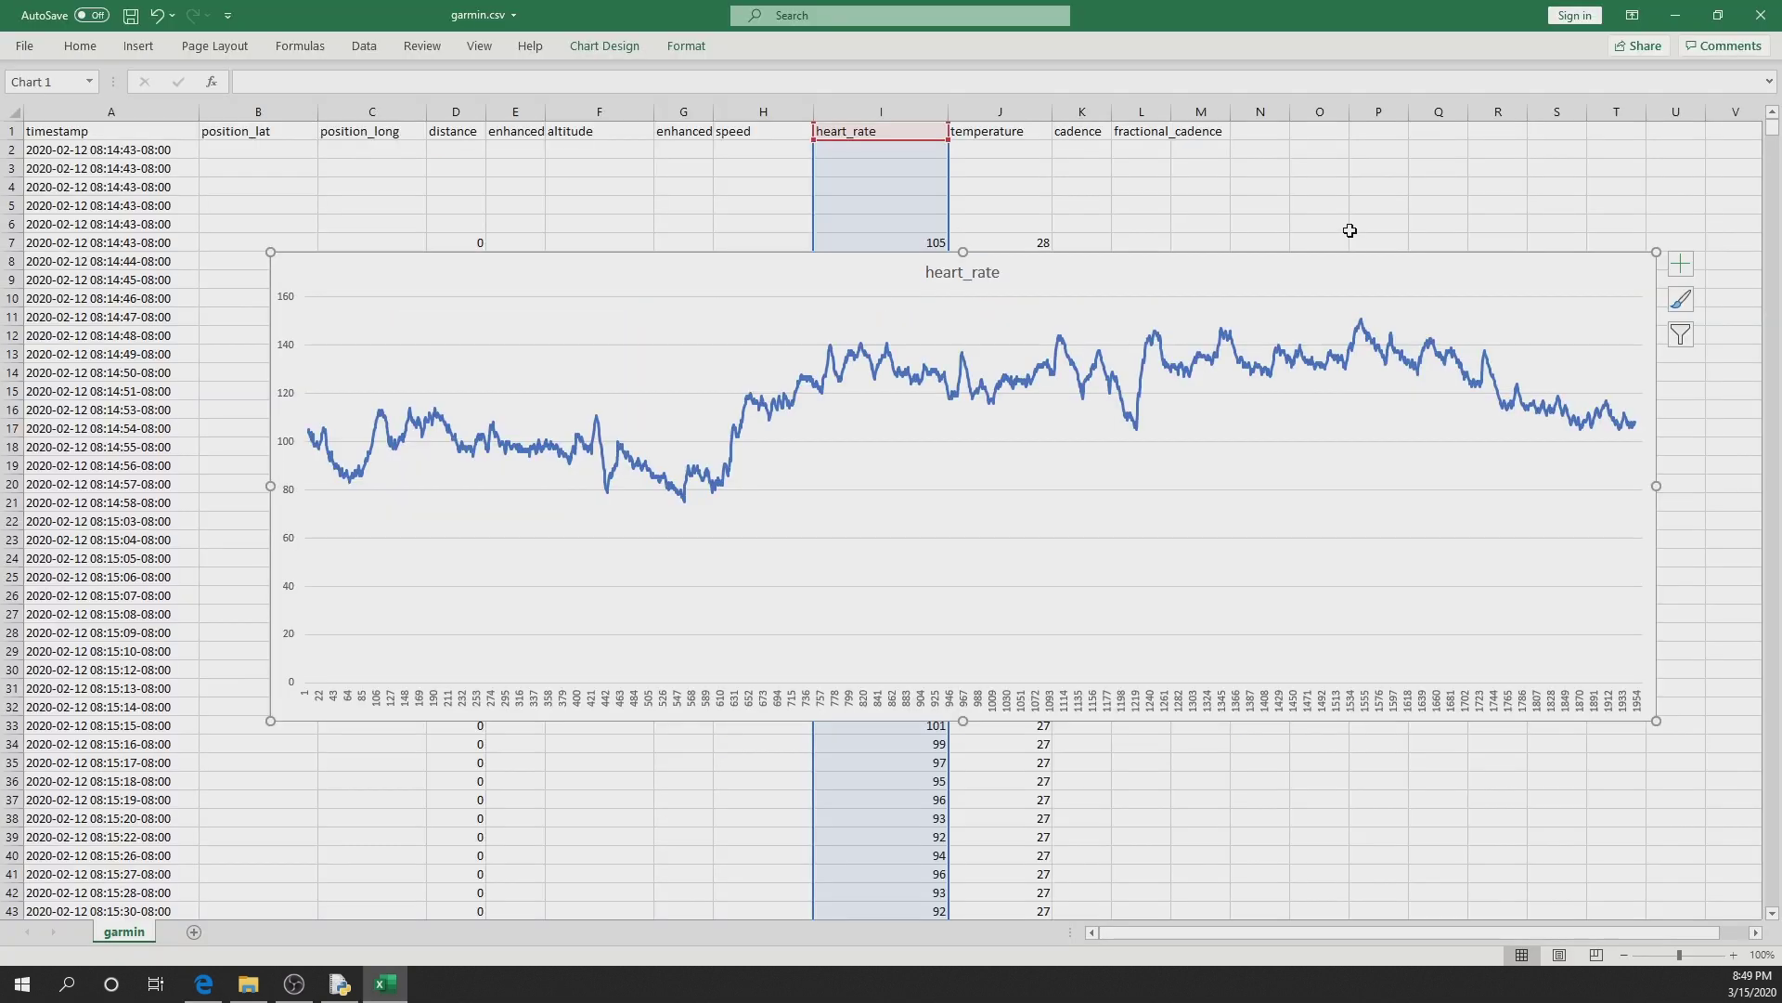